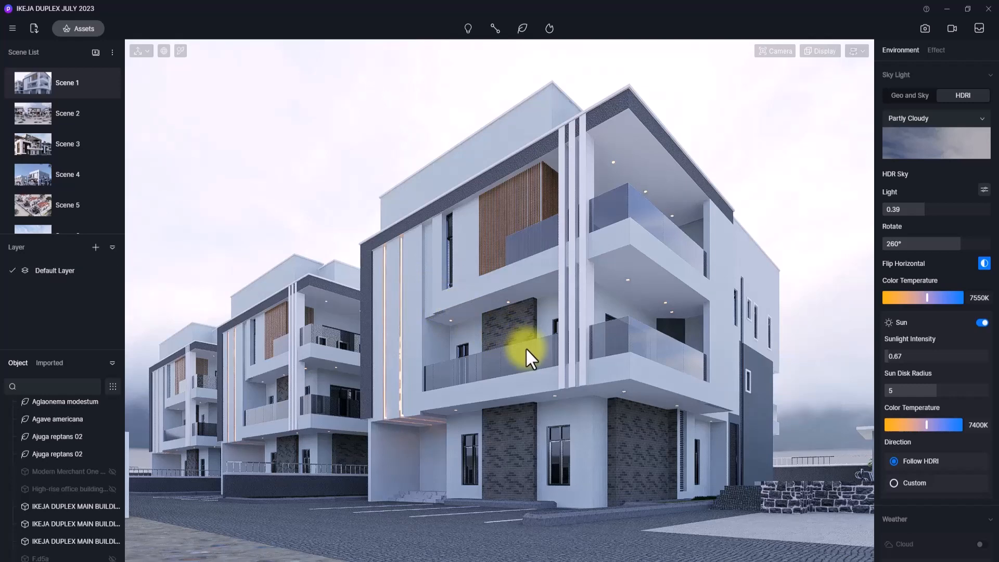
Step: Switch to the orthographic top view and frame the paved front area of the duplex site beside the road
right_drag(558, 392, 636, 160)
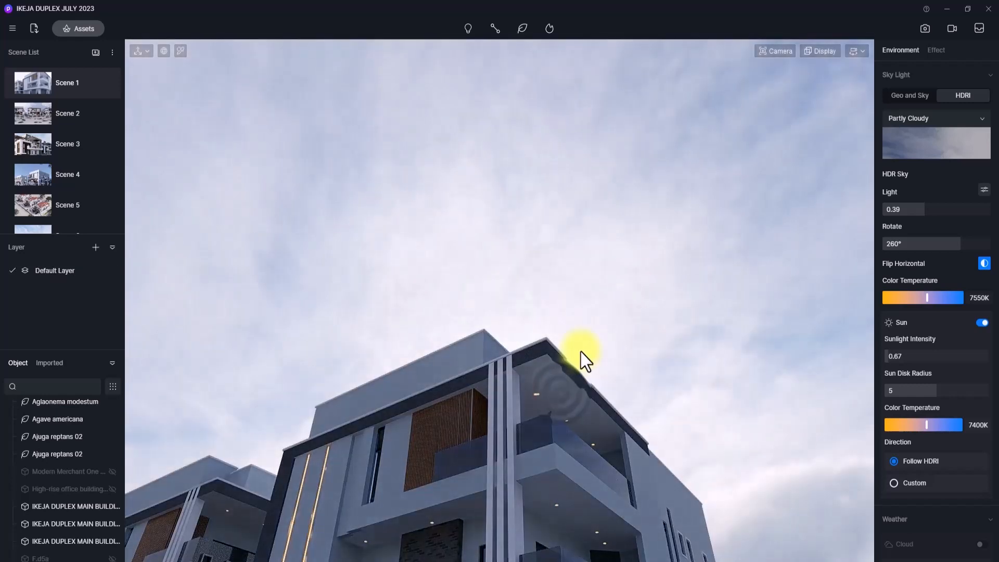
key(t)
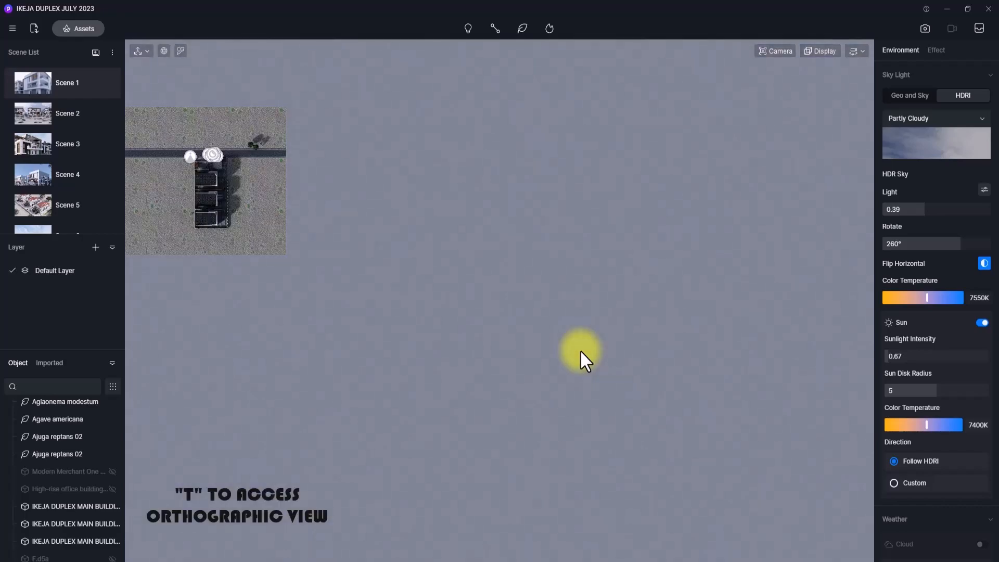
key(a)
key(w)
scroll(580, 350, up, 5)
key(a)
key(w)
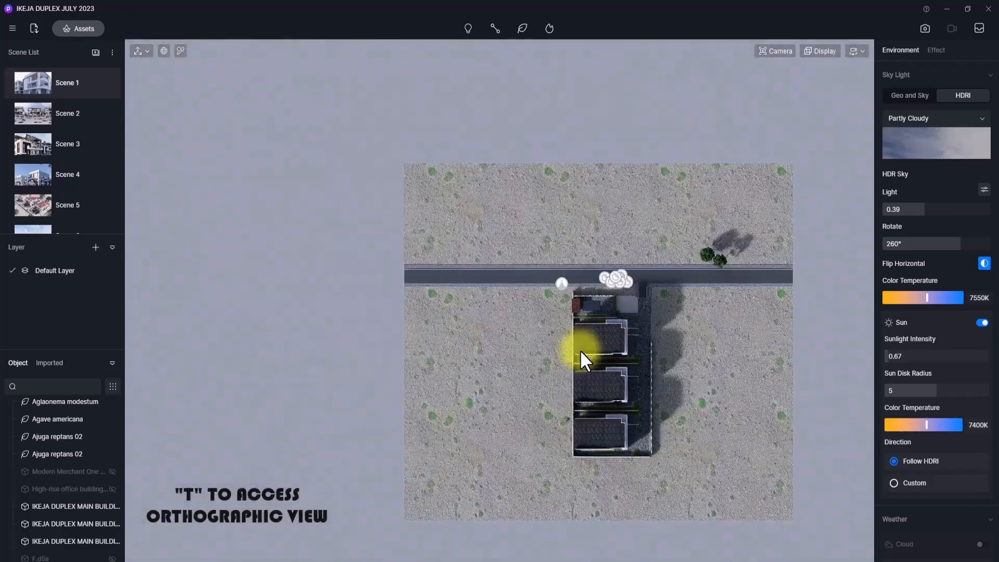
scroll(580, 350, up, 5)
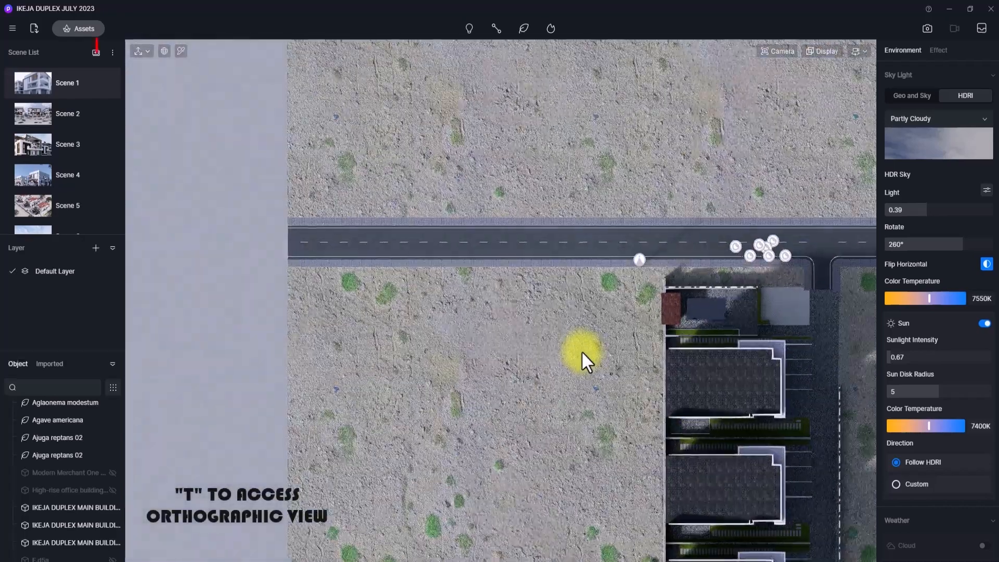
key(d)
scroll(582, 351, up, 5)
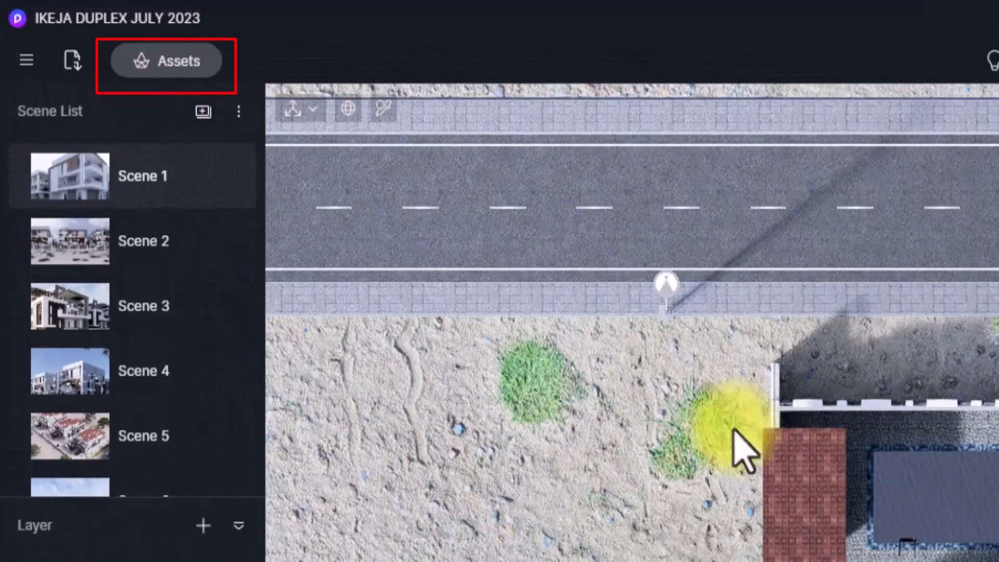
Step: Open the online model assets and browse to the Hedge category under Nature
click(156, 61)
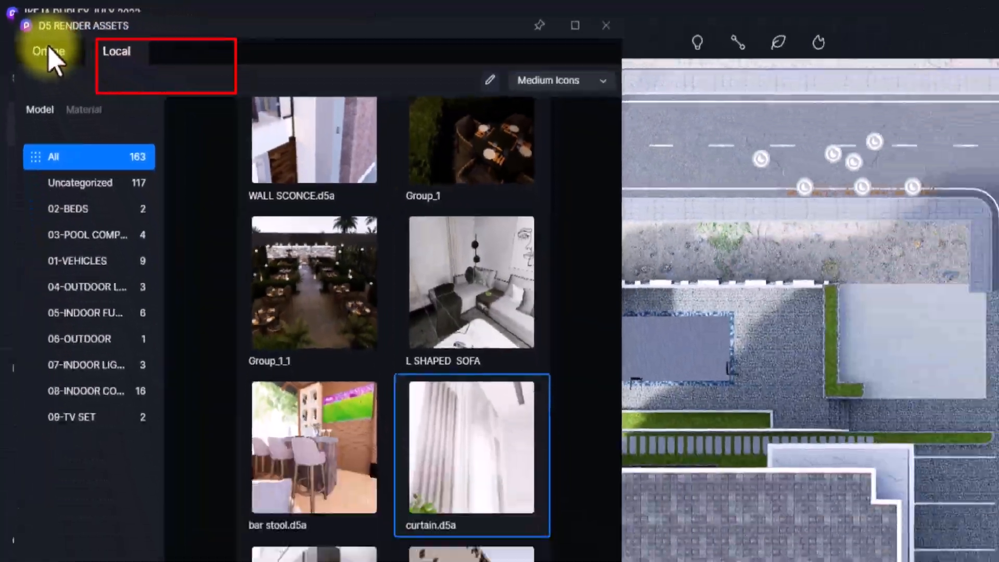
click(78, 72)
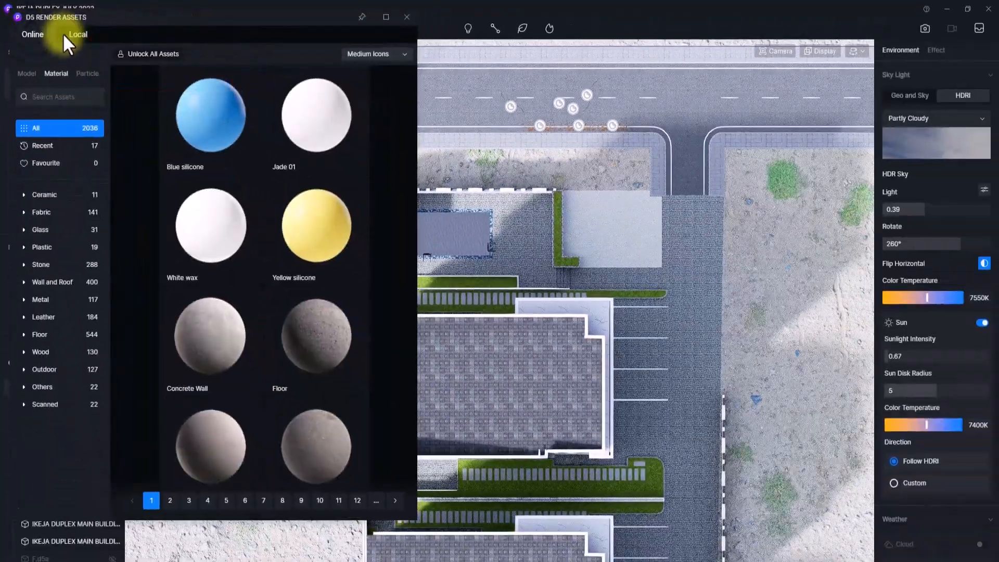
click(16, 75)
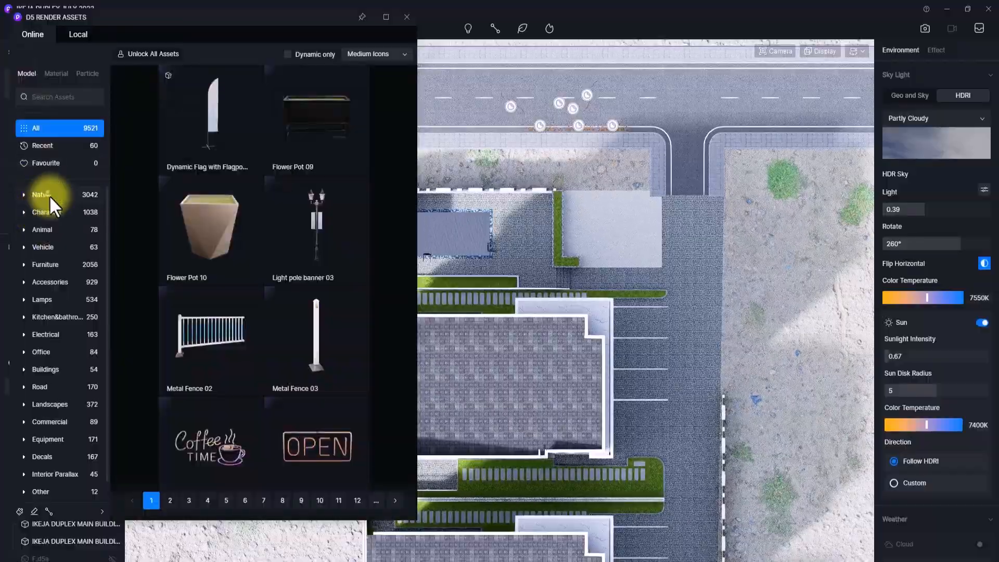
click(49, 195)
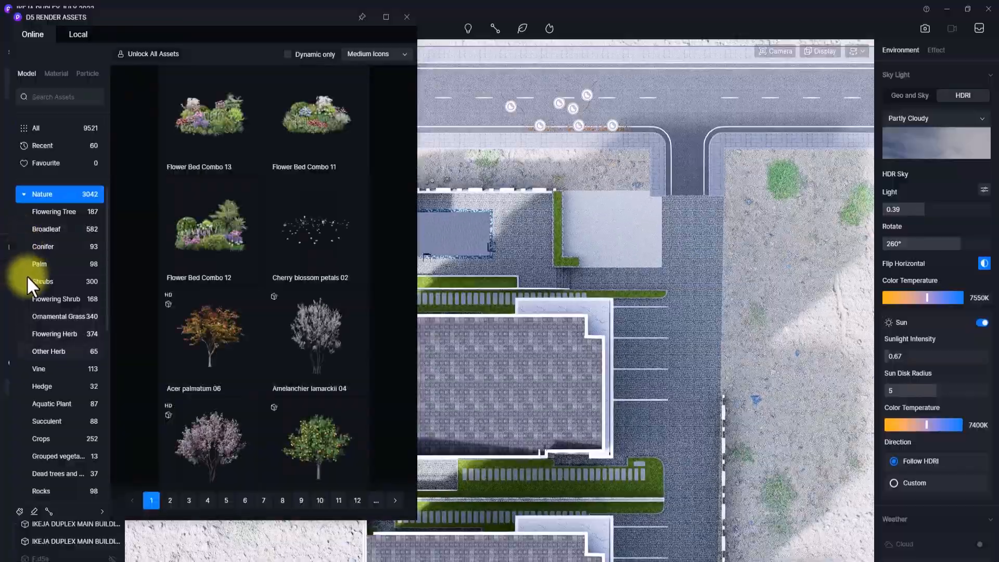
click(48, 385)
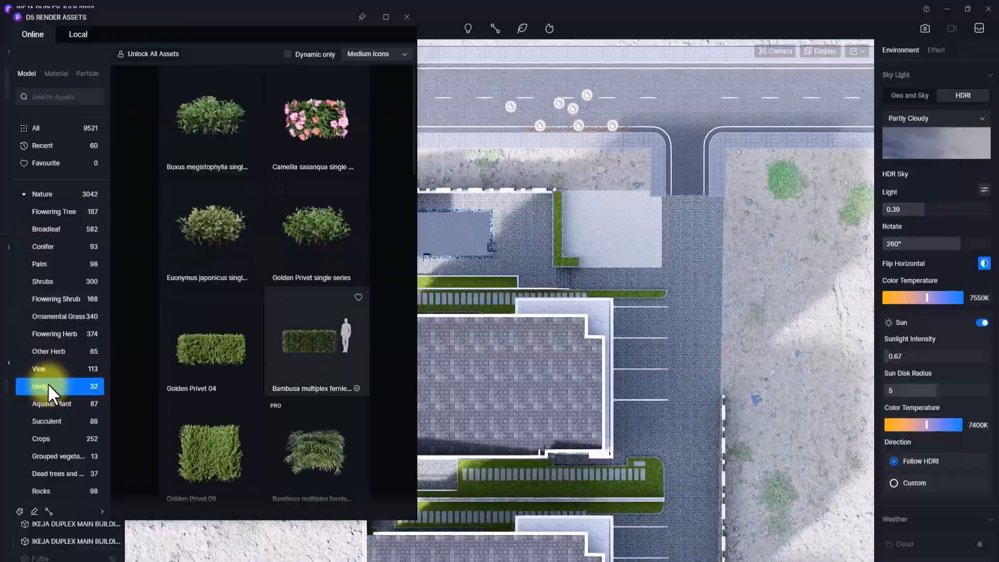
scroll(229, 334, down, 1)
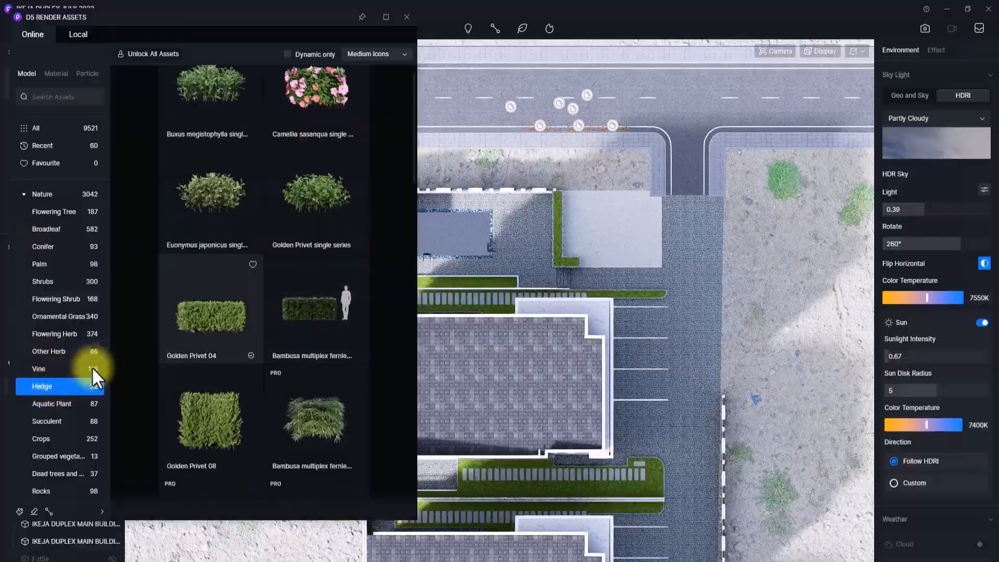
Step: Place one Golden Privet 04 hedge at the rounded end of the narrow grass strip by the parking area
click(206, 325)
scroll(536, 287, up, 4)
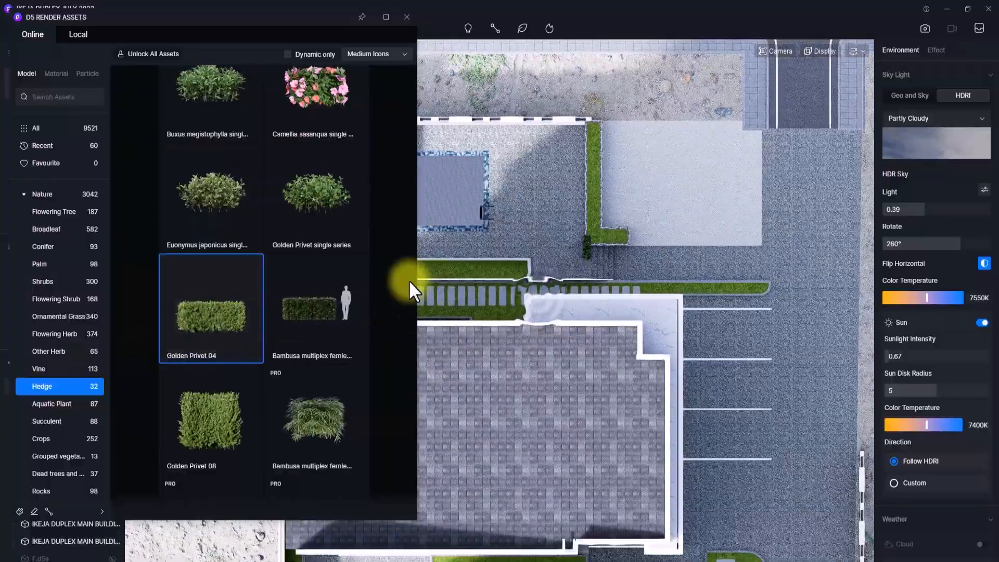
middle_drag(719, 240, 552, 400)
scroll(468, 313, up, 3)
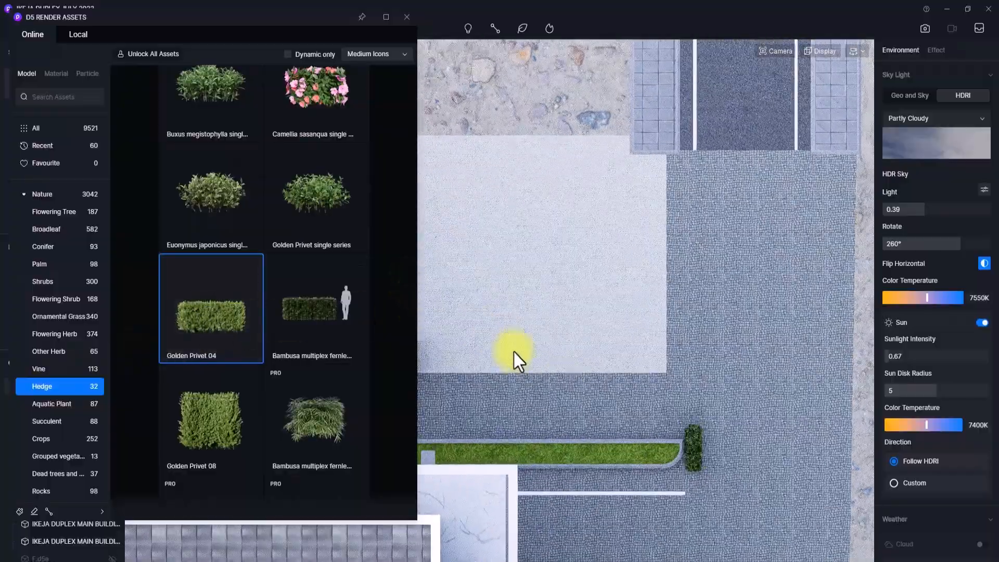
click(658, 448)
key(Escape)
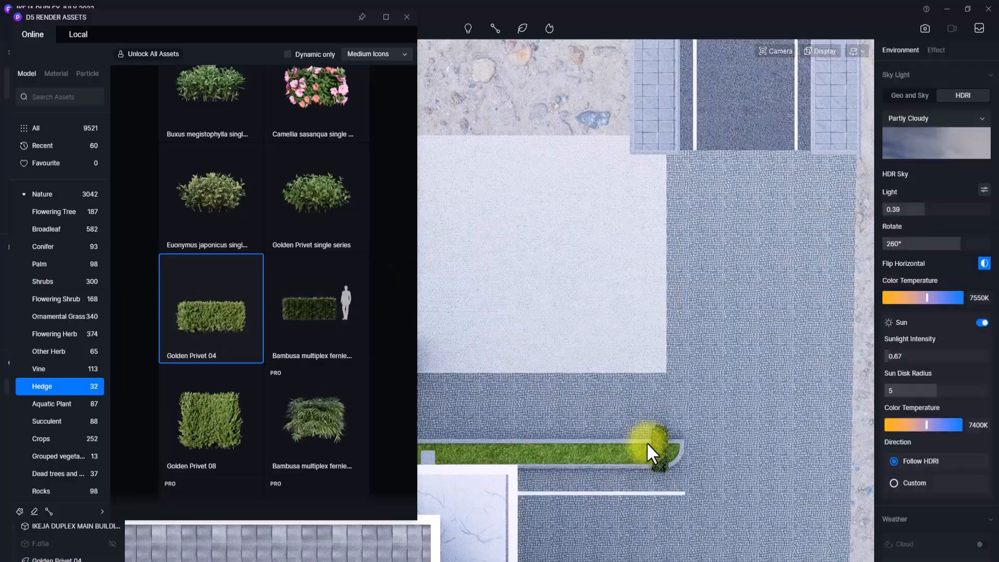
Step: Rotate the placed hedge to 270° about Z and shift it to sit inside the grass strip's rounded end
click(657, 449)
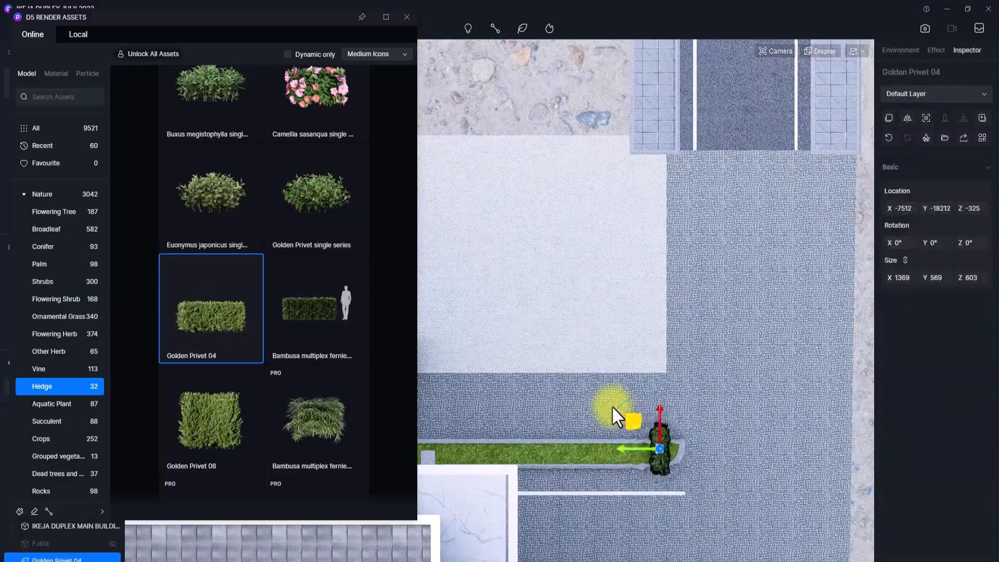
drag(619, 406, 639, 484)
mouse_move(636, 427)
mouse_down()
mouse_move(609, 416)
mouse_move(629, 435)
mouse_up()
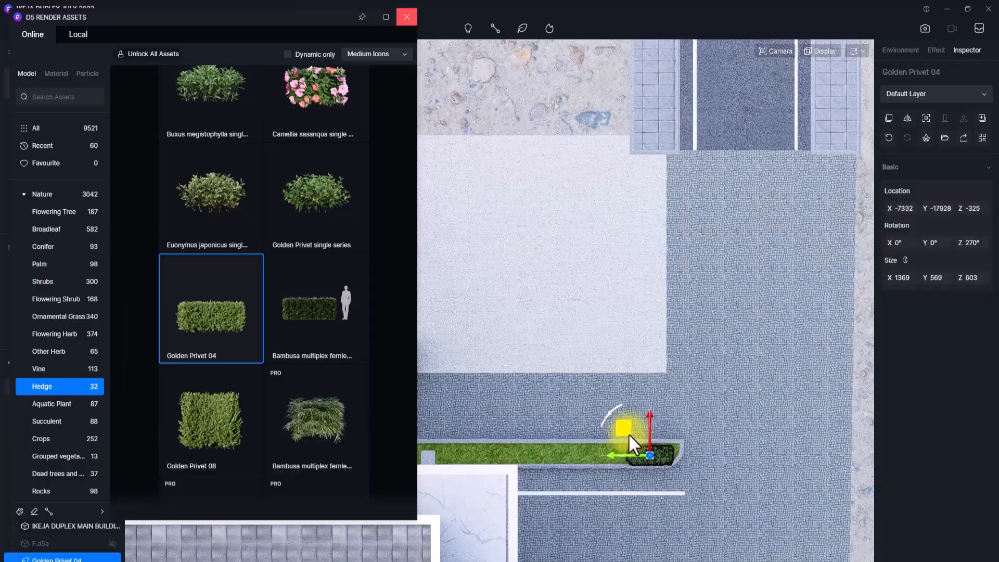
middle_drag(629, 434, 739, 418)
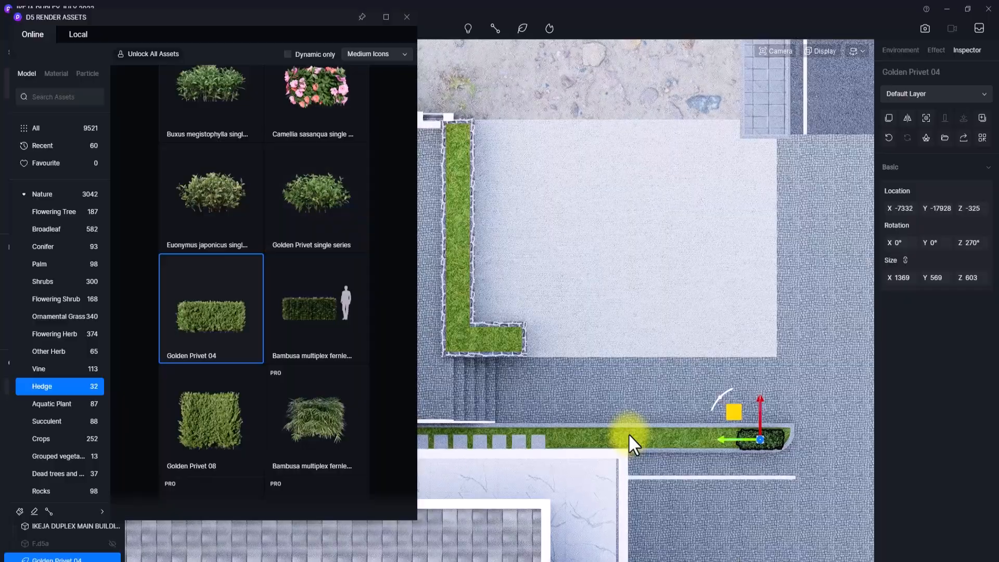
Step: Draw a three-point vegetation path of Golden Privet 04 along the L-shaped planting bed beside the pool court
click(408, 20)
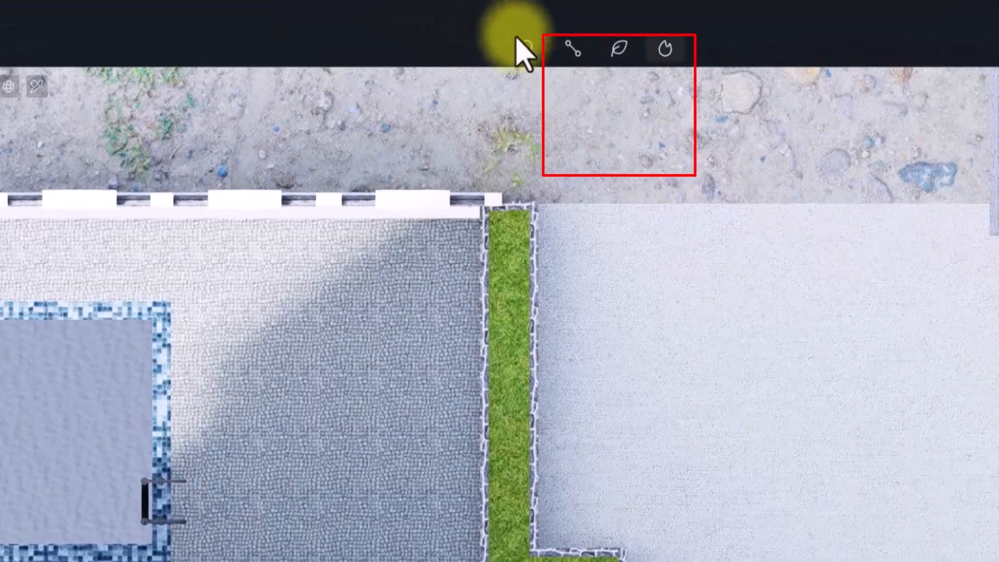
mouse_move(535, 32)
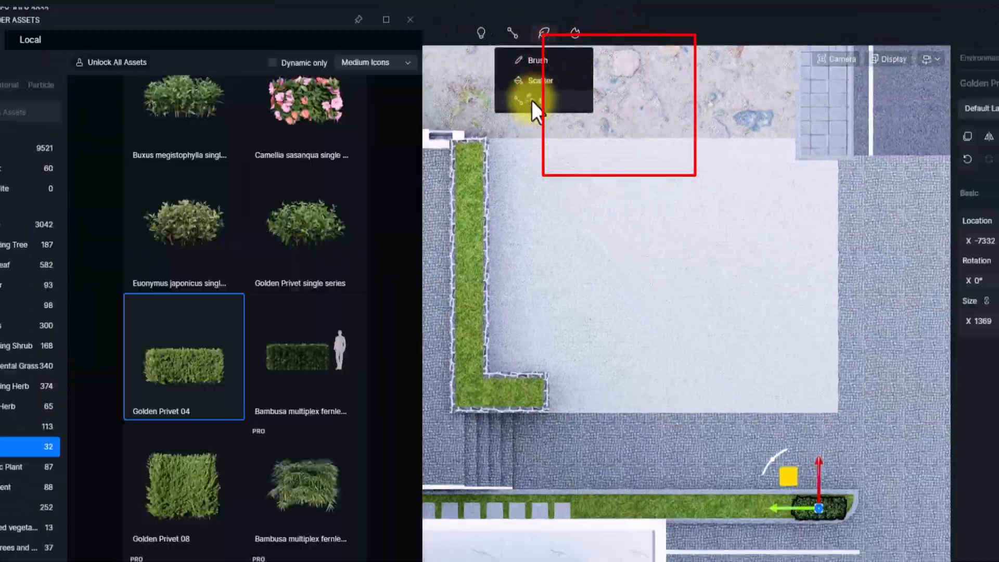
click(532, 100)
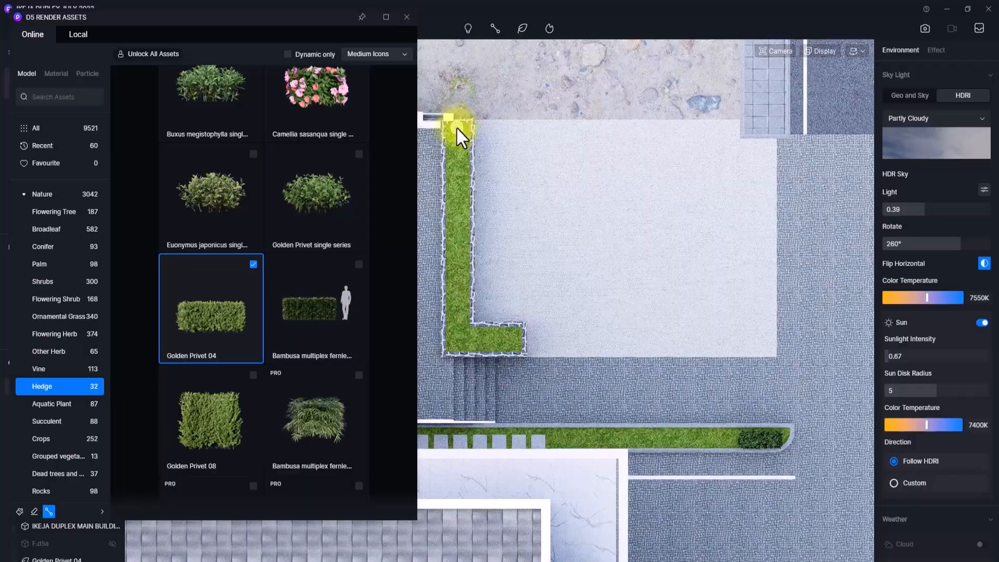
click(457, 127)
click(460, 343)
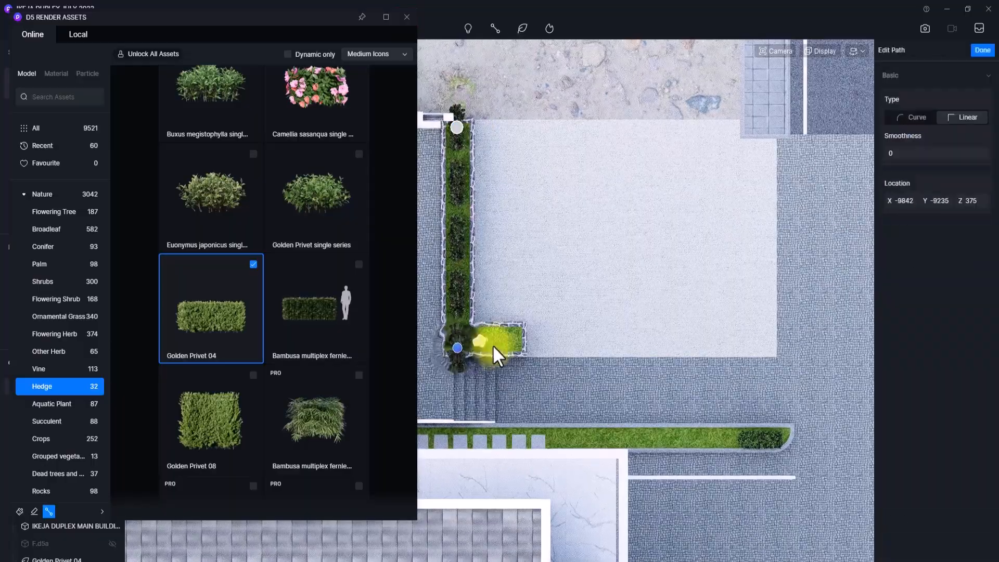
click(517, 344)
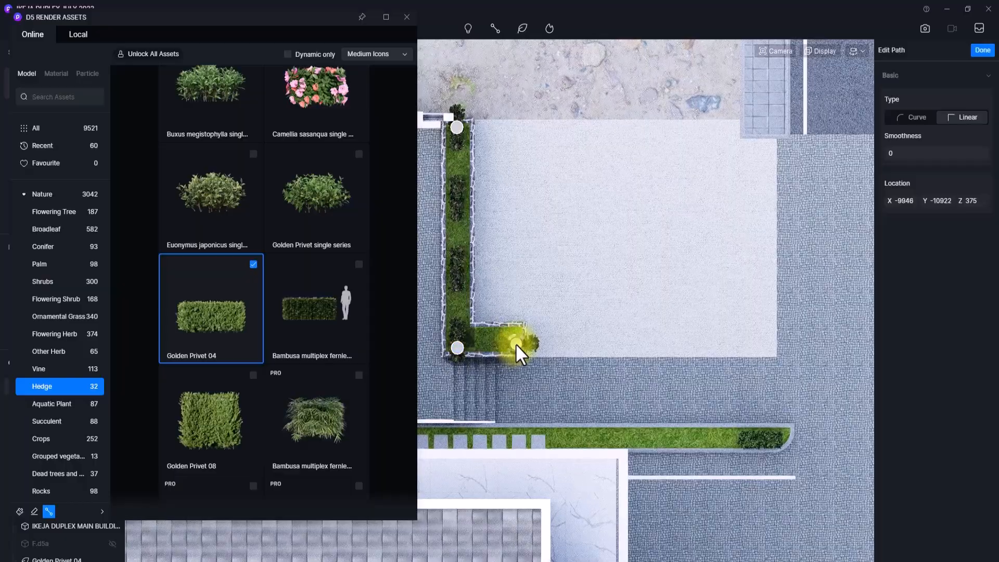
key(Escape)
key(Escape)
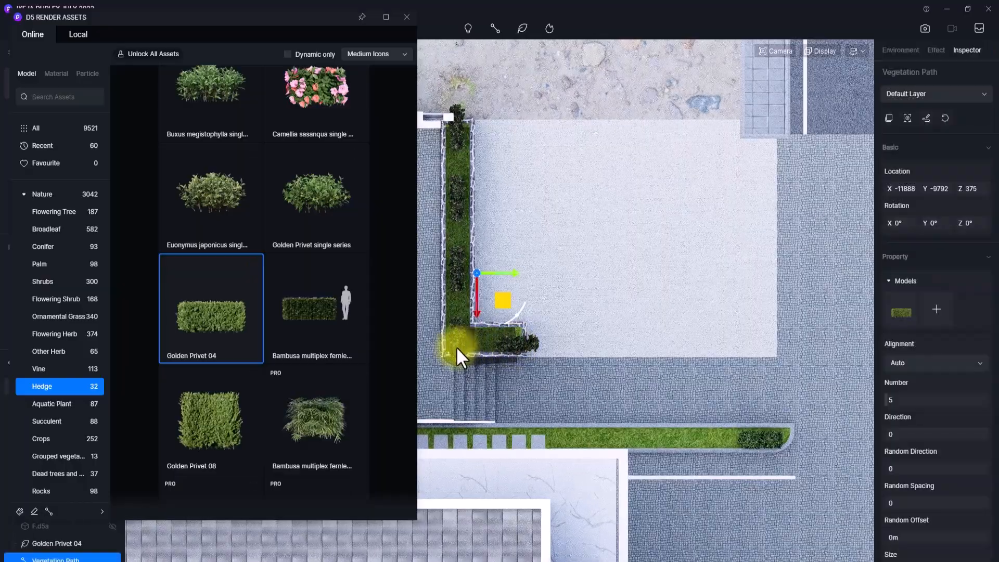
Step: Edit the vegetation path, moving its corner, end and start points inward so the hedges sit within the L-shaped bed
click(456, 346)
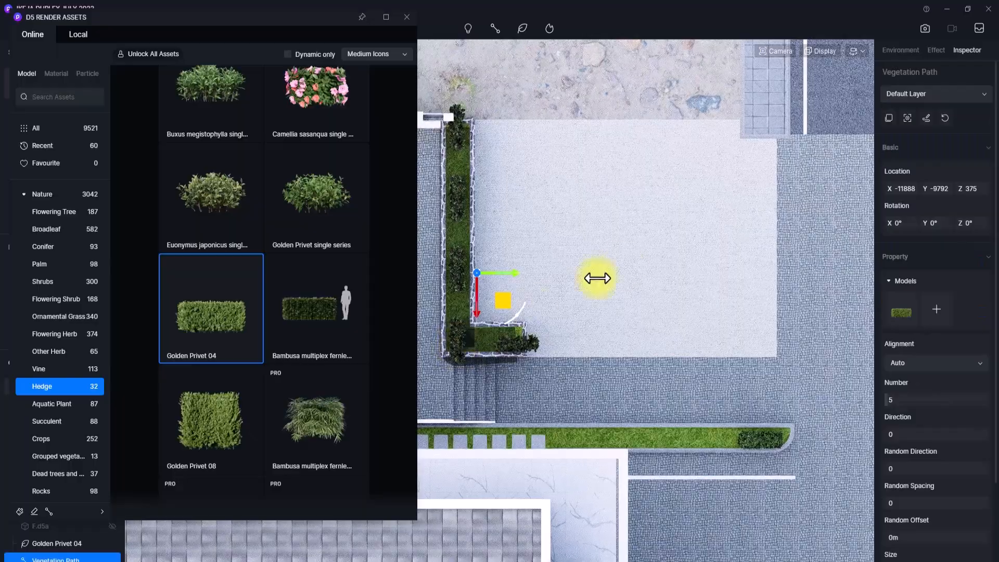
click(924, 116)
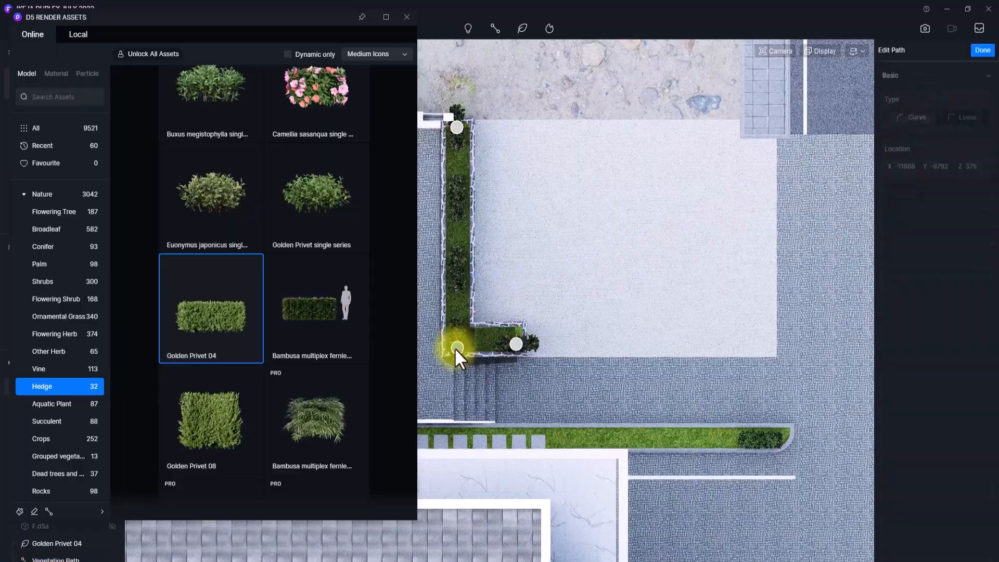
drag(454, 348, 505, 337)
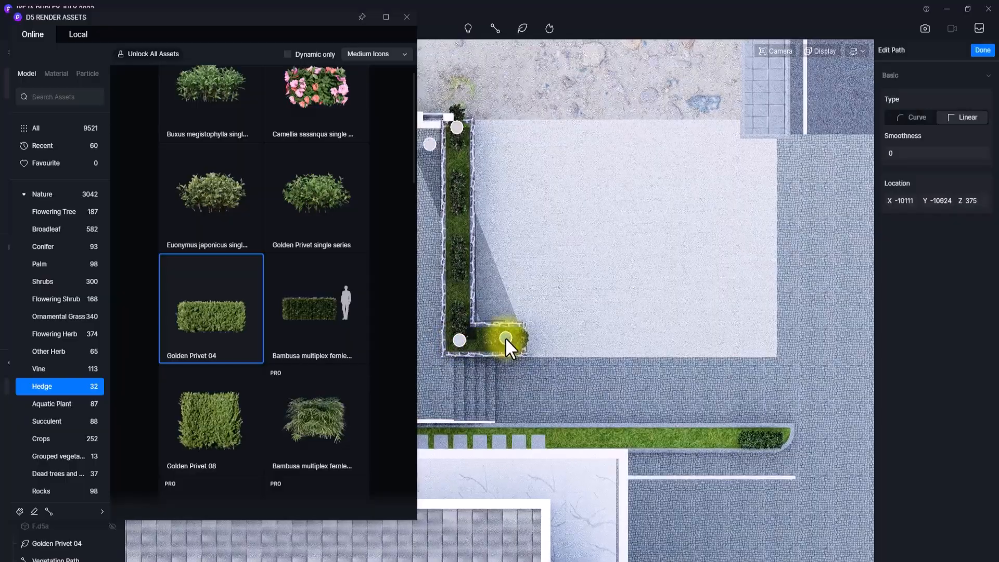
click(460, 139)
drag(455, 128, 460, 147)
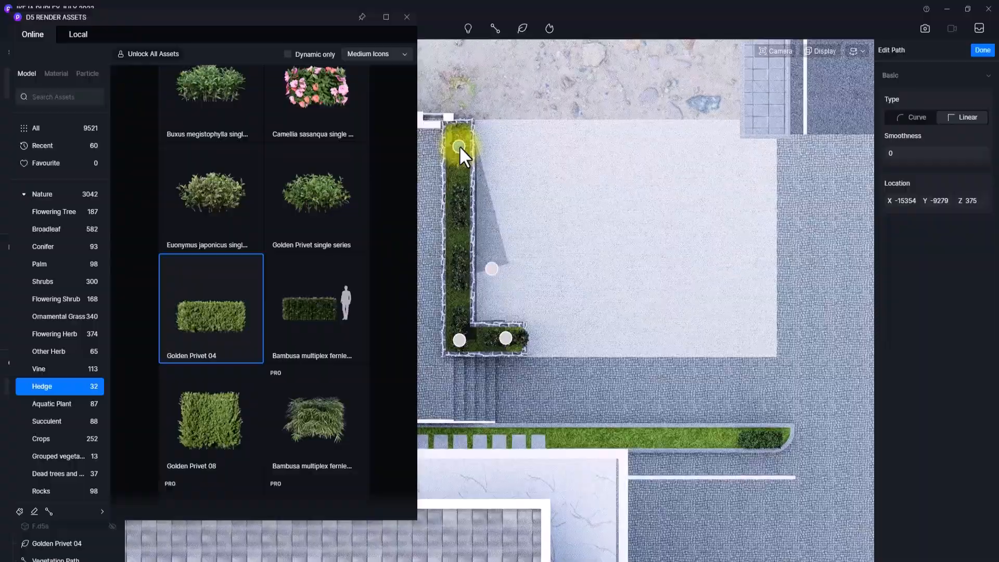
key(ctrl+z)
key(a)
key(s)
key(a)
key(a)
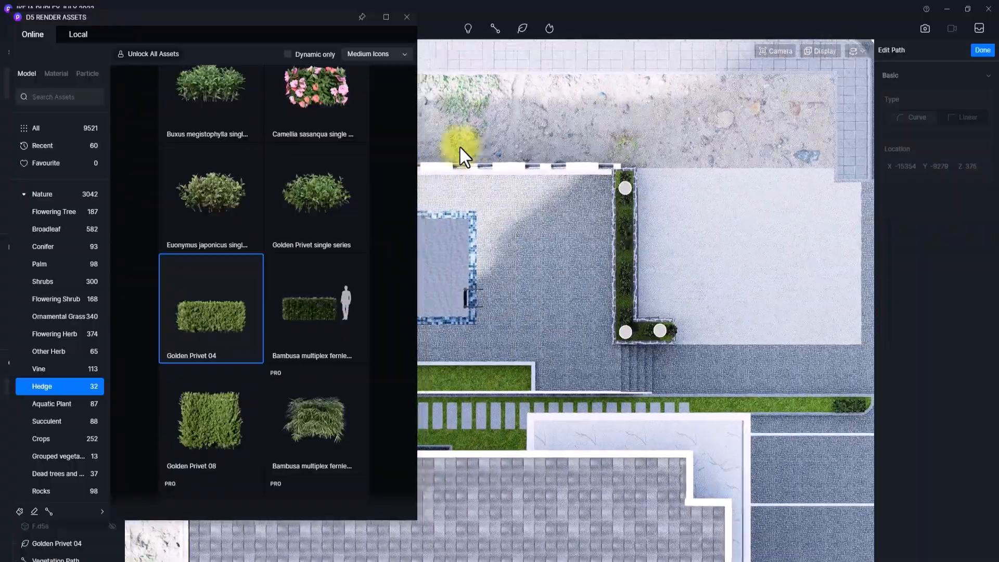
key(Escape)
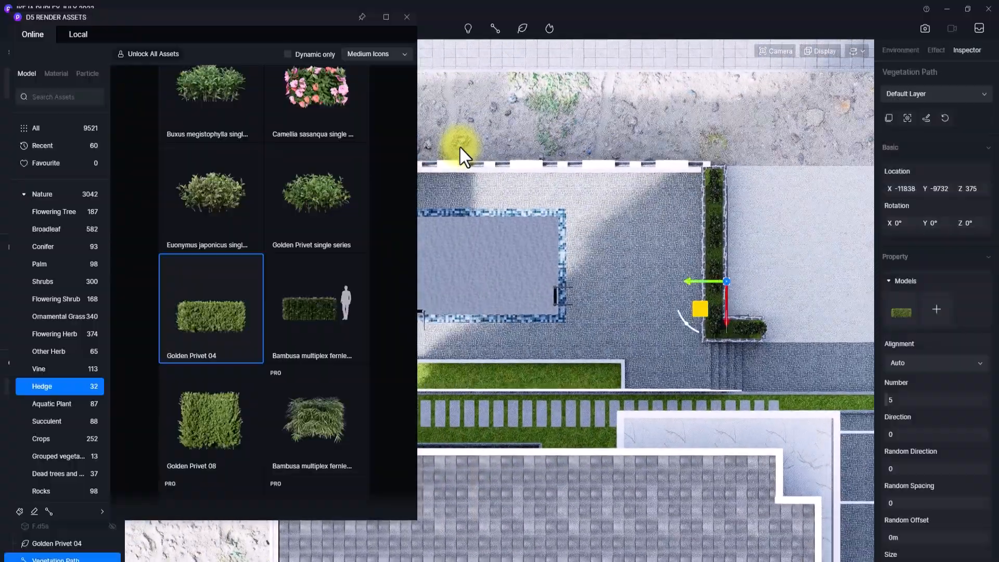
Step: Close the asset library and set the number of hedges along the L-shaped bed's vegetation path to 8
click(460, 147)
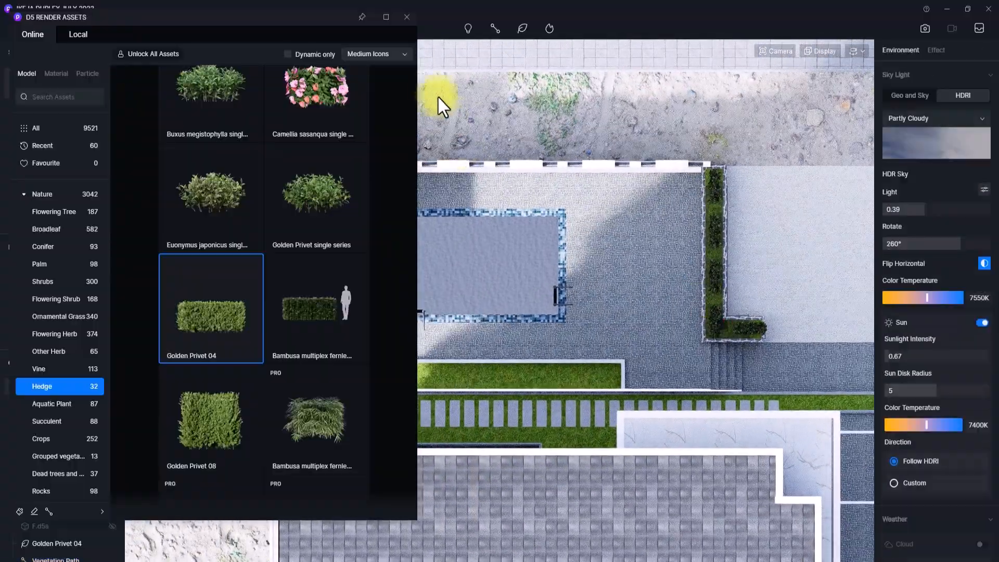
click(405, 17)
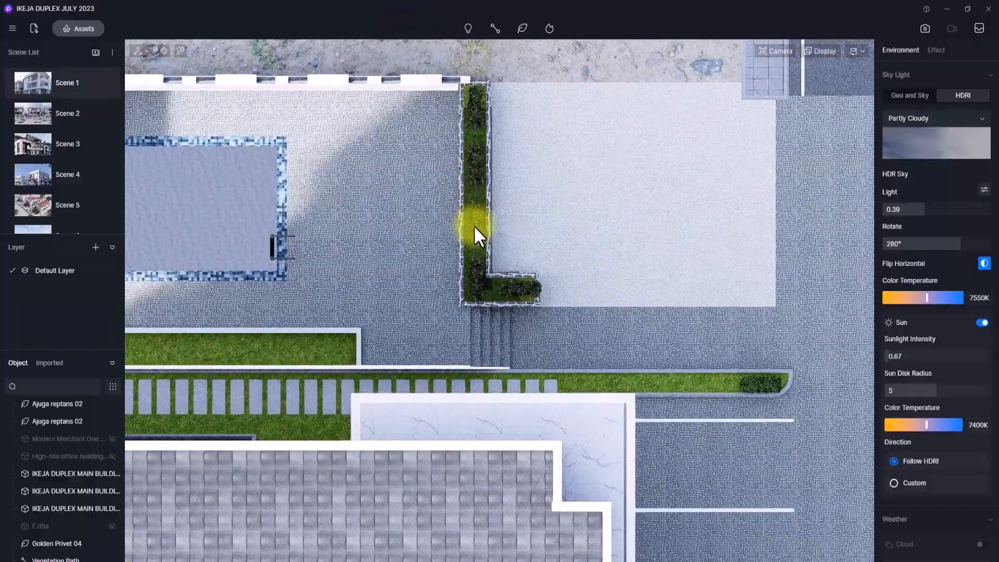
click(474, 226)
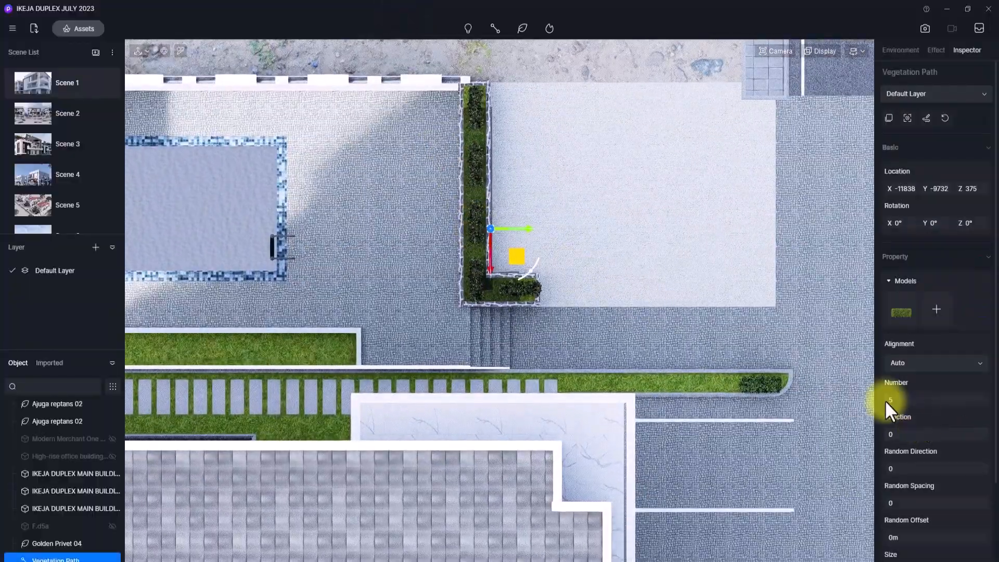
drag(884, 401, 891, 401)
scroll(662, 303, down, 2)
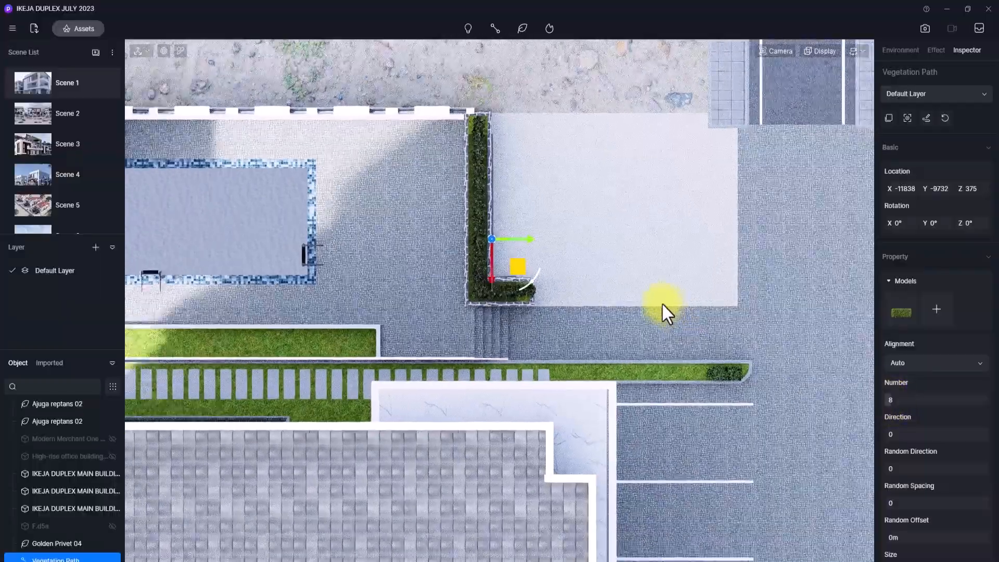
click(648, 297)
middle_drag(647, 296, 797, 302)
scroll(646, 296, down, 2)
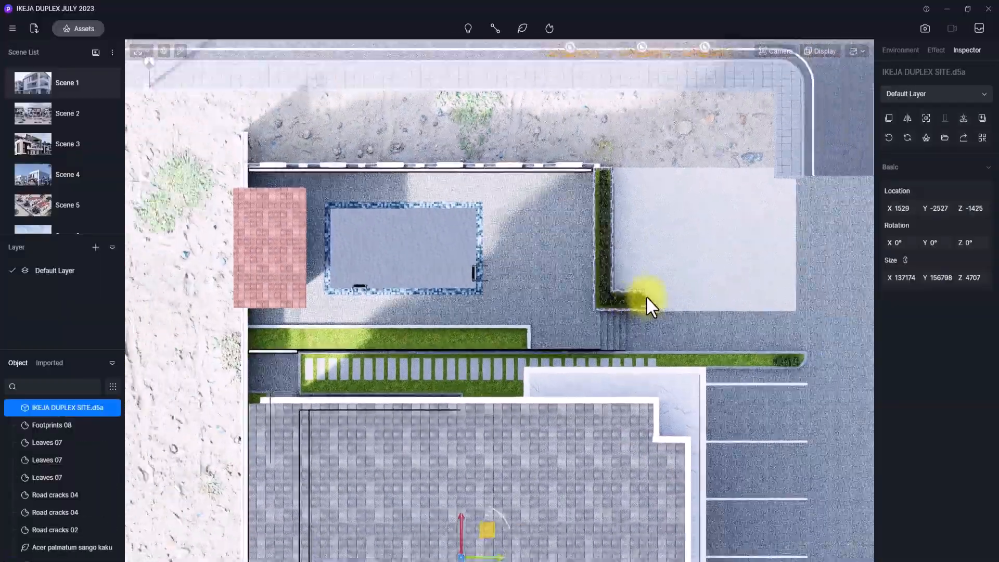
scroll(646, 296, up, 3)
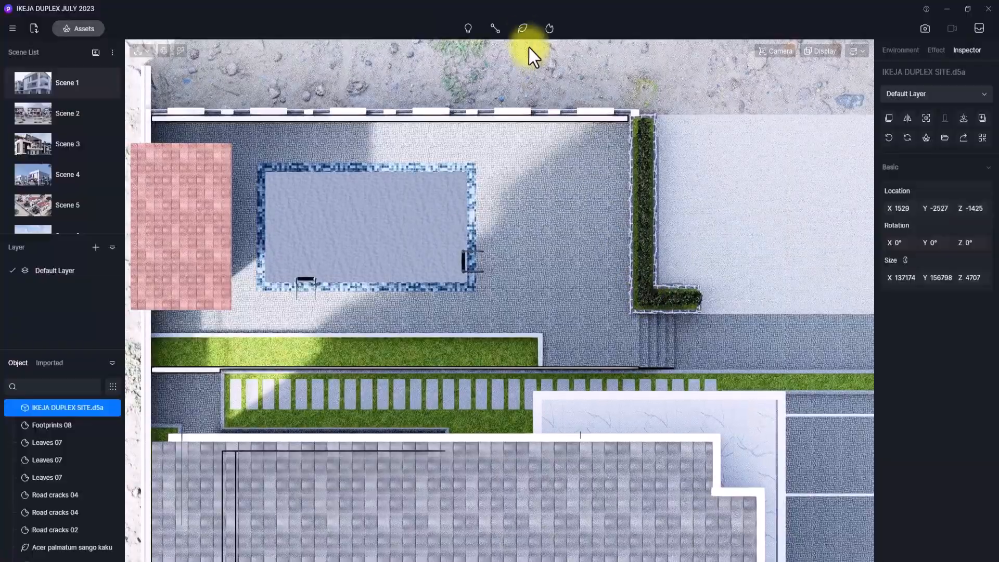
Step: Draw a straight two-point vegetation path of Golden Privet 04 along the full length of the raised grass strip beside the pool court
click(518, 24)
click(511, 85)
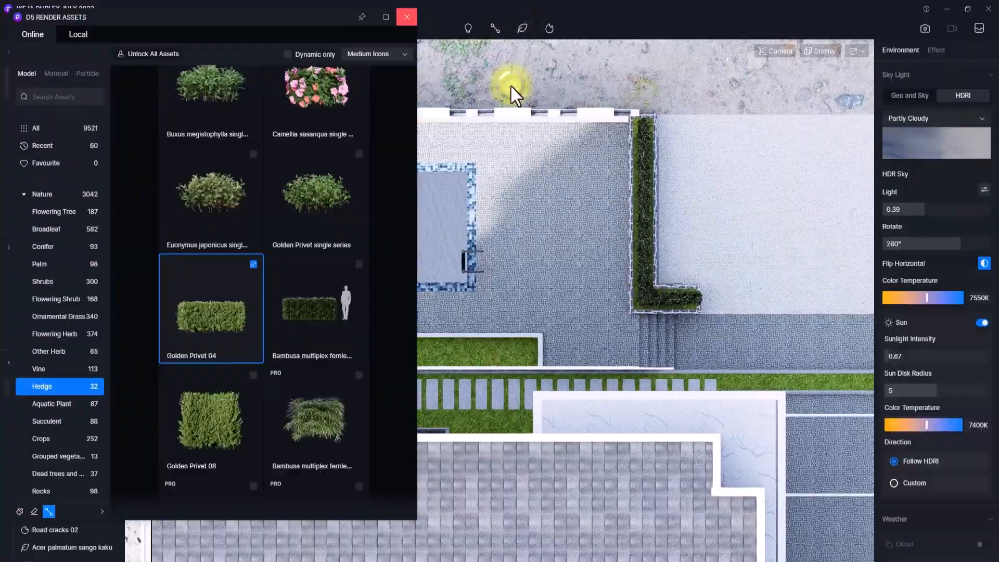
middle_drag(520, 418, 769, 402)
scroll(211, 251, down, 8)
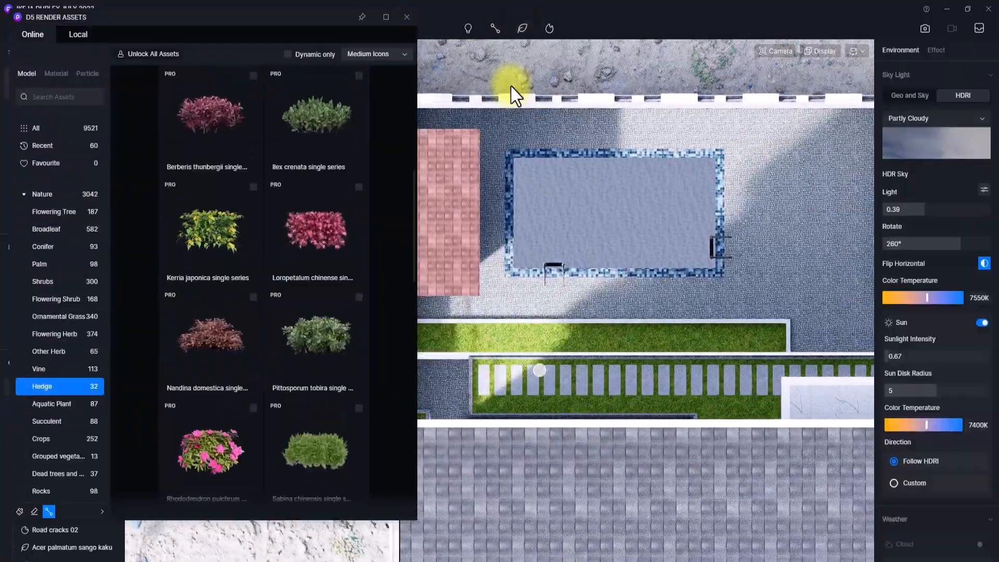
middle_drag(540, 370, 667, 393)
scroll(211, 251, up, 3)
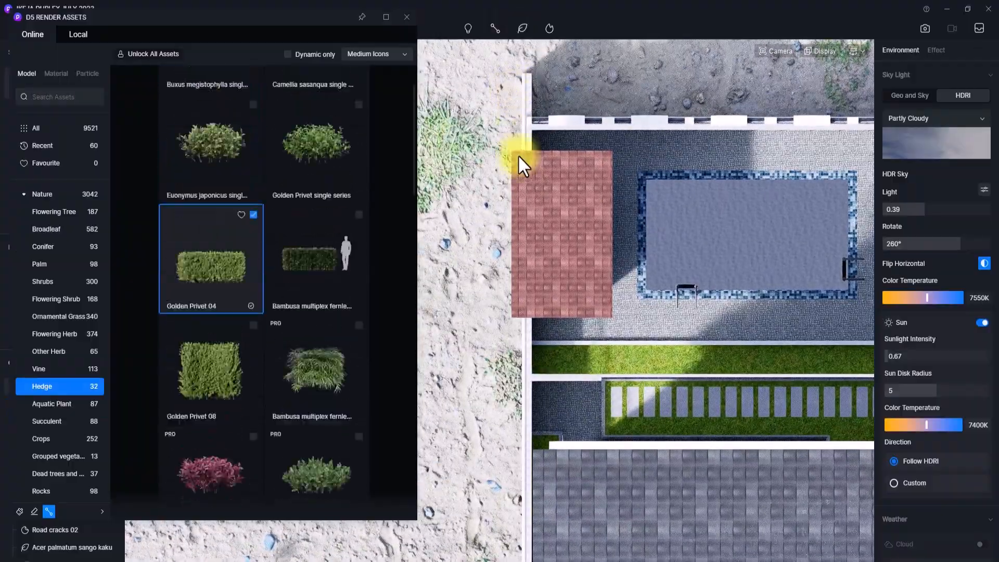
click(541, 362)
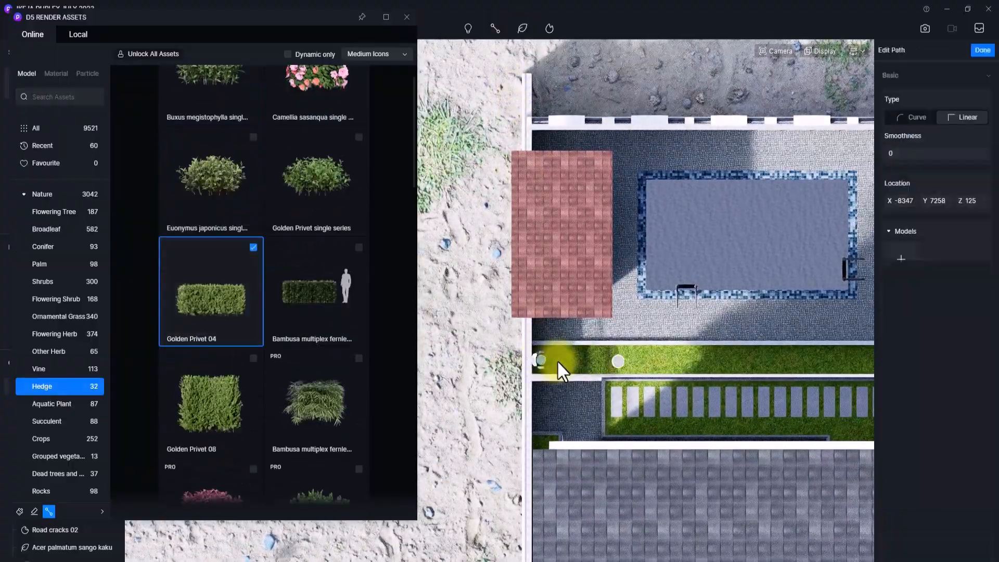
middle_drag(650, 397, 322, 399)
click(585, 361)
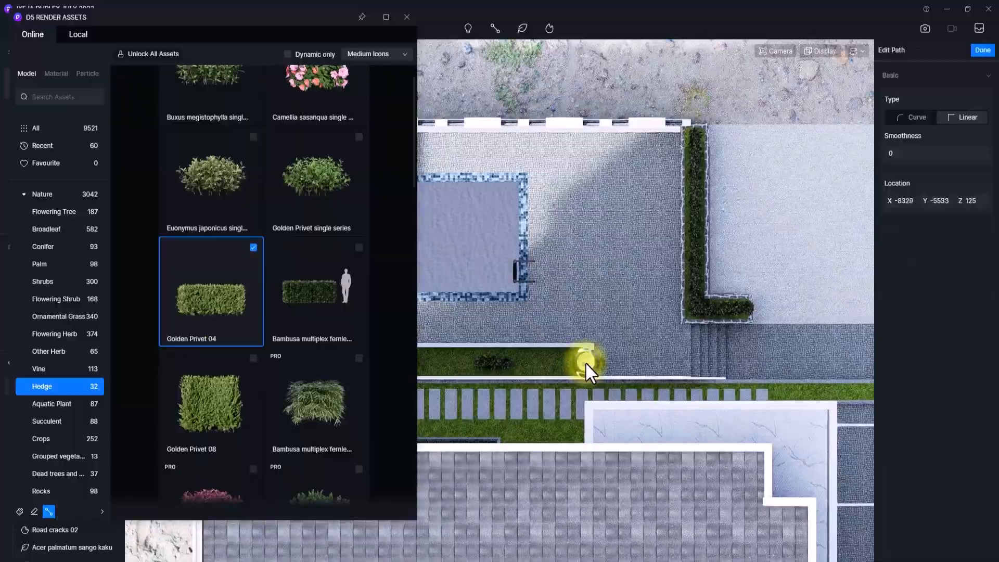
Step: Draw a two-point vegetation path of Golden Privet 04 along the narrow round-ended grass strip, from the last stepping stone to the placed hedge
scroll(585, 361, down, 2)
middle_drag(587, 364, 334, 305)
scroll(587, 363, up, 2)
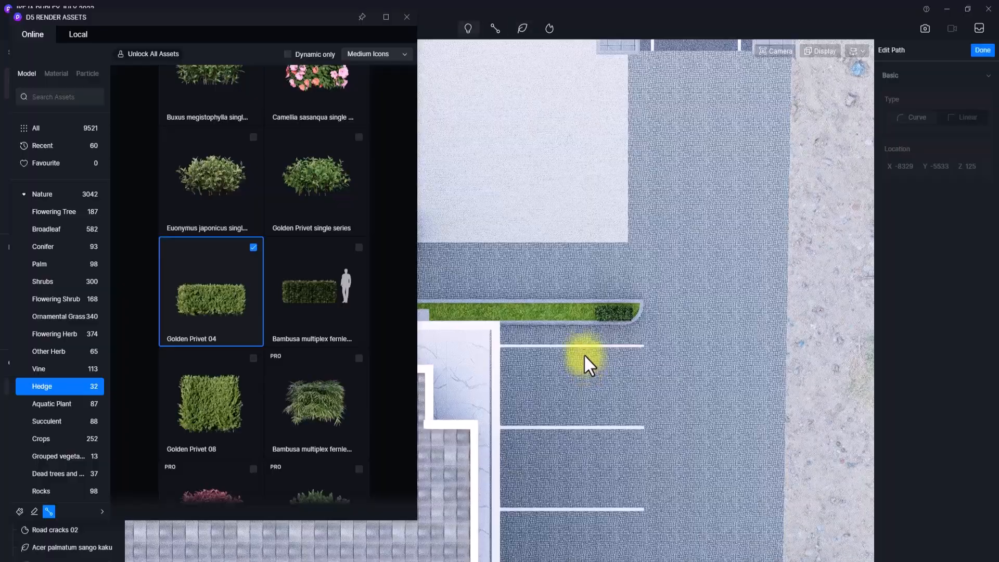
click(526, 30)
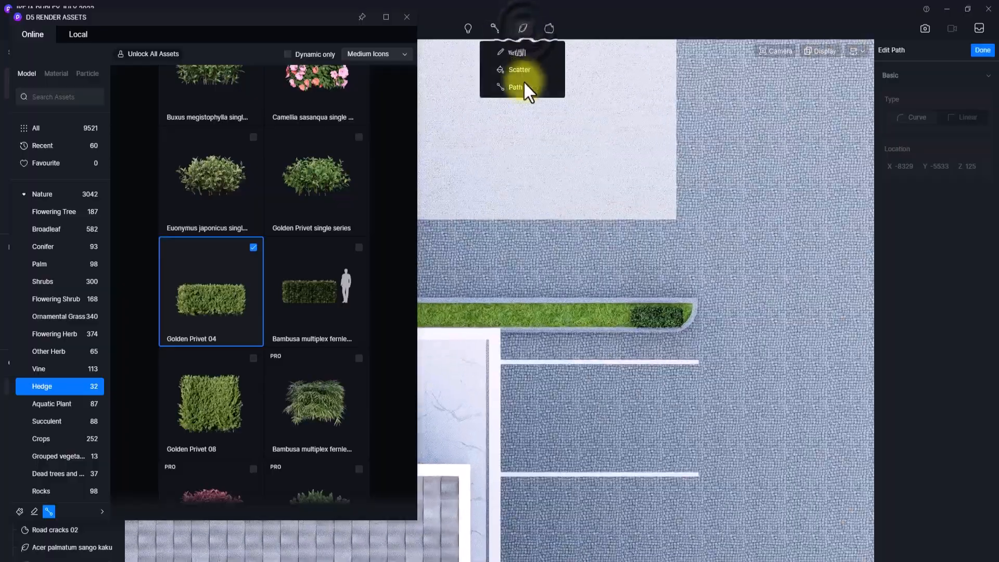
click(524, 87)
click(508, 345)
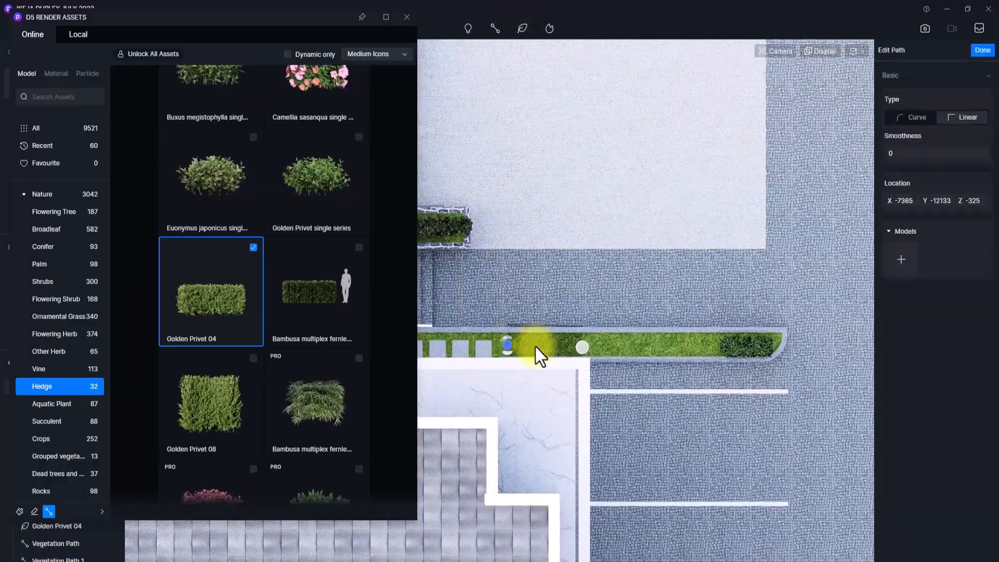
click(720, 343)
right_click(722, 345)
Step: Draw a linear vegetation path of Golden Privet 04 along the dividing wall in the lawn between the first and second duplexes
scroll(722, 344, down, 3)
middle_drag(722, 345, 722, 345)
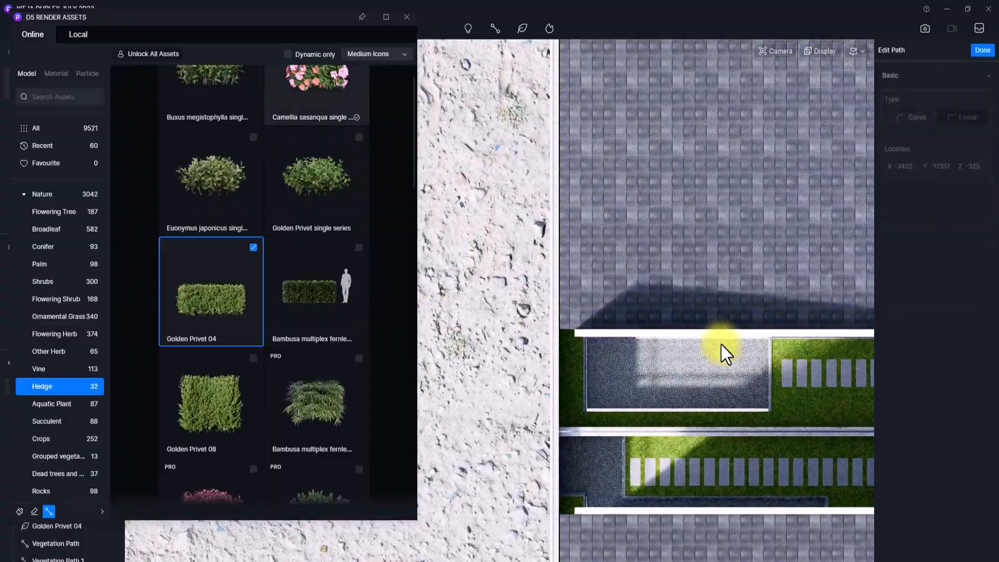
middle_drag(722, 345, 721, 344)
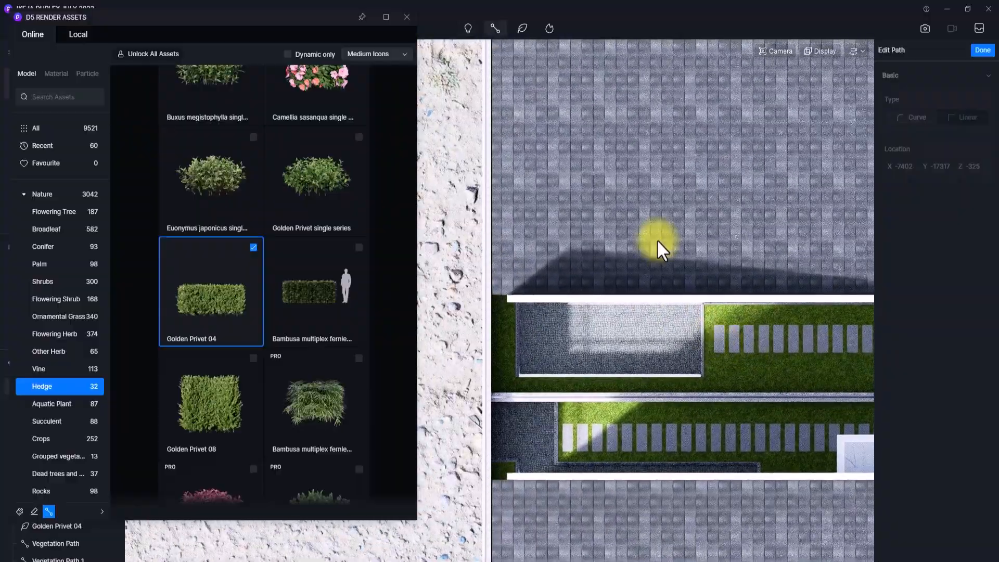
click(526, 27)
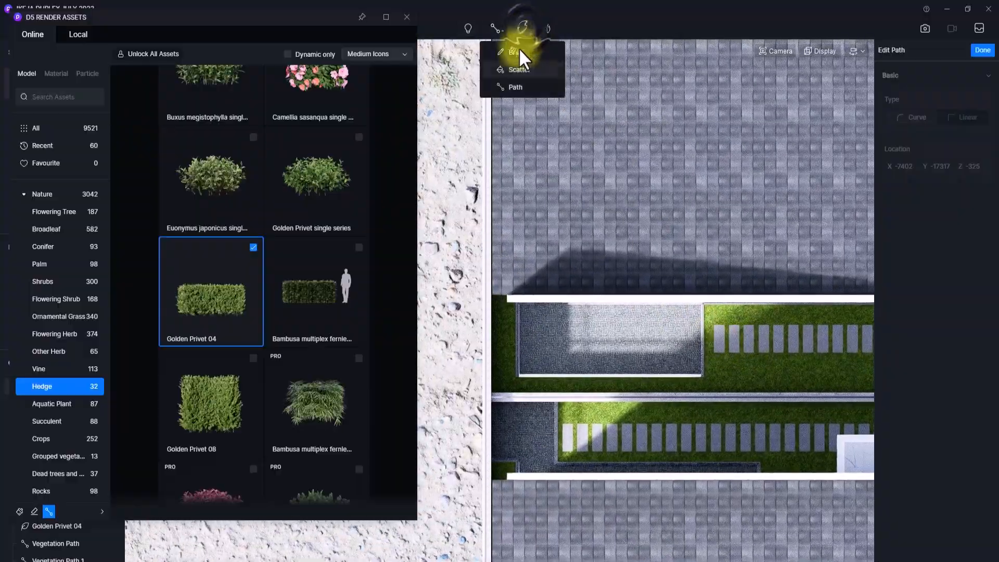
click(507, 86)
scroll(505, 115, up, 2)
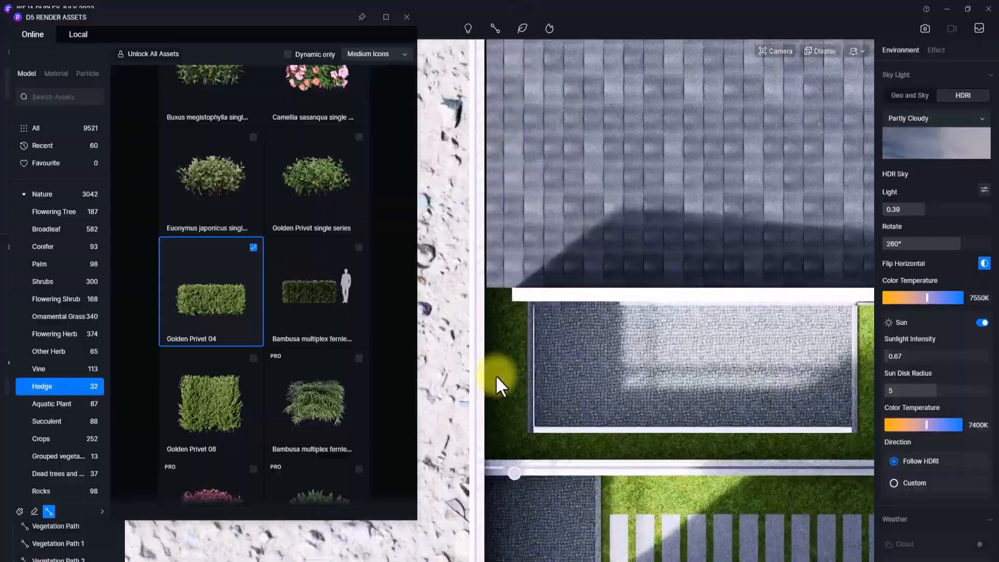
click(493, 446)
scroll(522, 449, down, 3)
middle_drag(522, 450, 521, 447)
scroll(580, 492, up, 3)
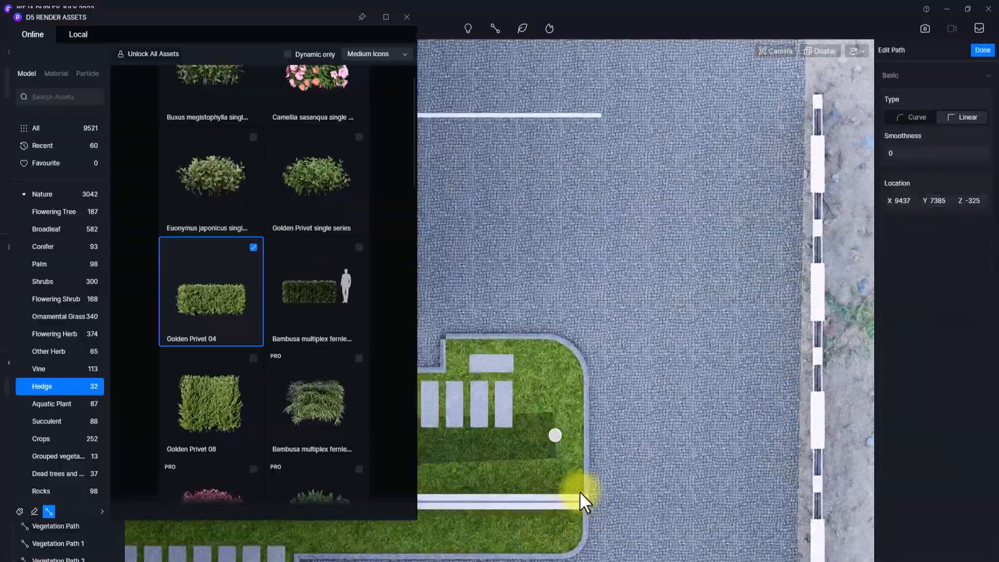
click(586, 497)
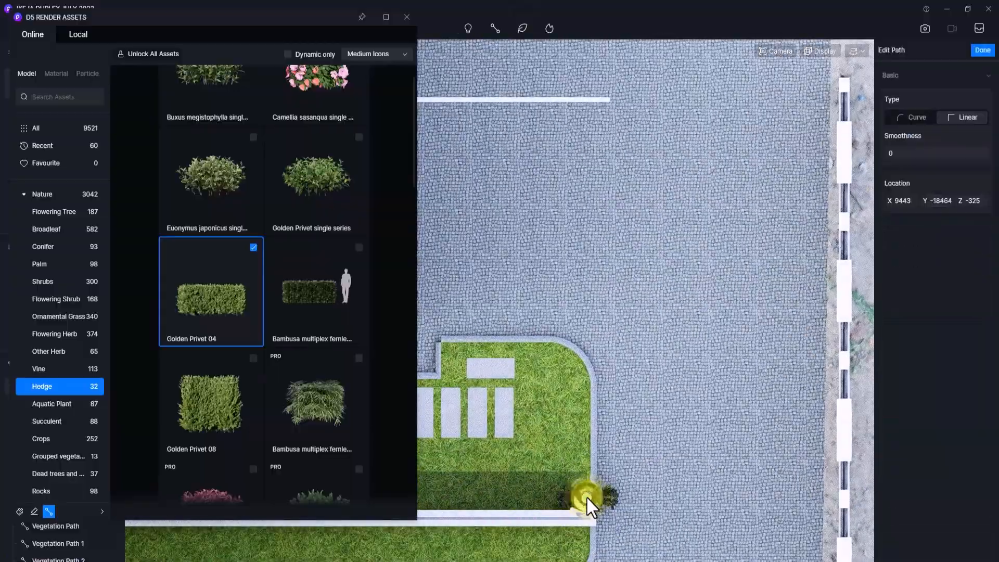
Step: Extend the dividing-wall path up the lawn's outer end and pull its corner and end points inward from the kerb
scroll(586, 496, down, 2)
scroll(586, 497, up, 3)
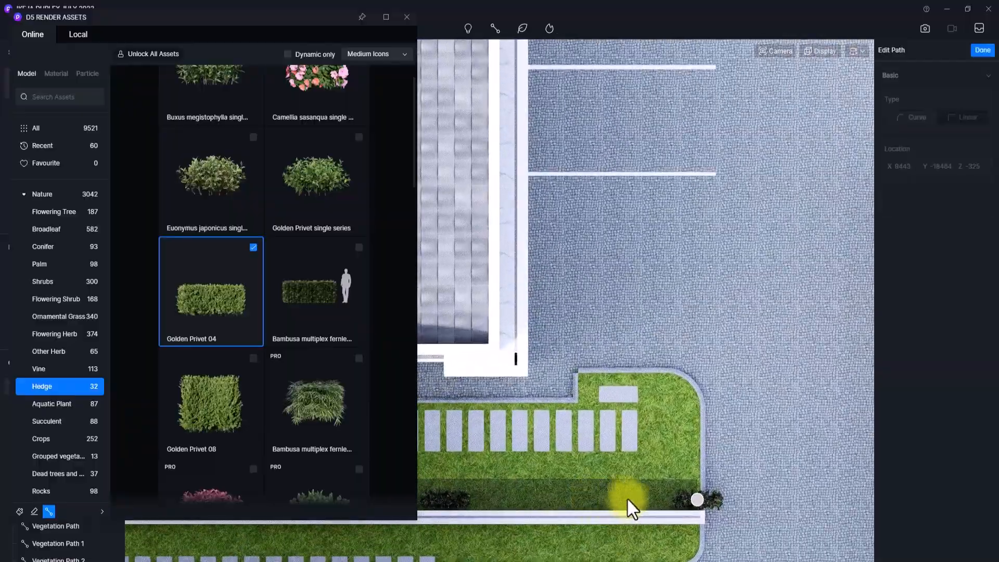
click(696, 502)
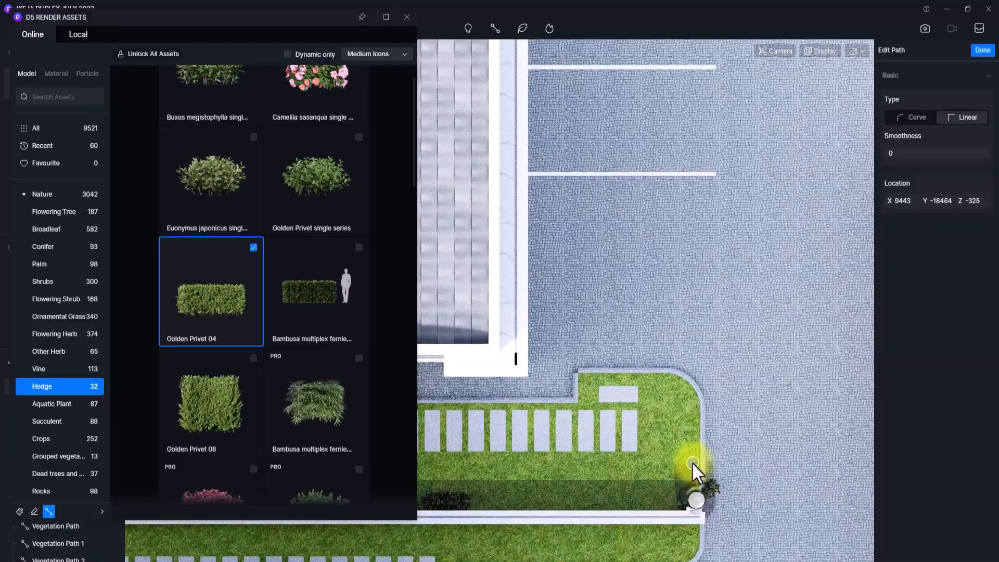
click(692, 395)
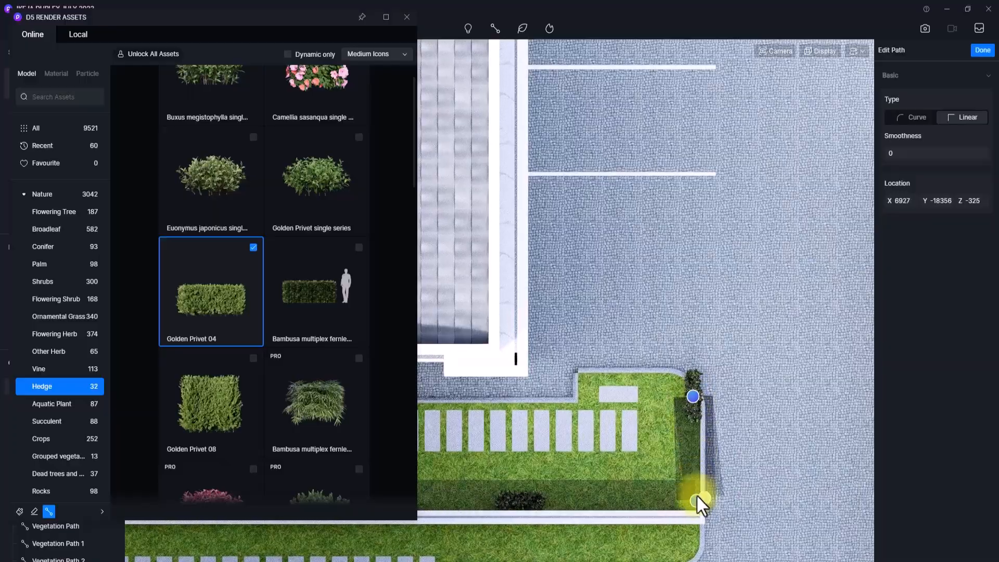
click(698, 501)
drag(697, 503, 686, 503)
click(693, 396)
mouse_move(690, 397)
mouse_down()
mouse_move(677, 396)
mouse_move(689, 400)
mouse_up()
key(Escape)
key(Escape)
Step: Deselect the vegetation path, close the asset library and save the project
scroll(682, 397, down, 4)
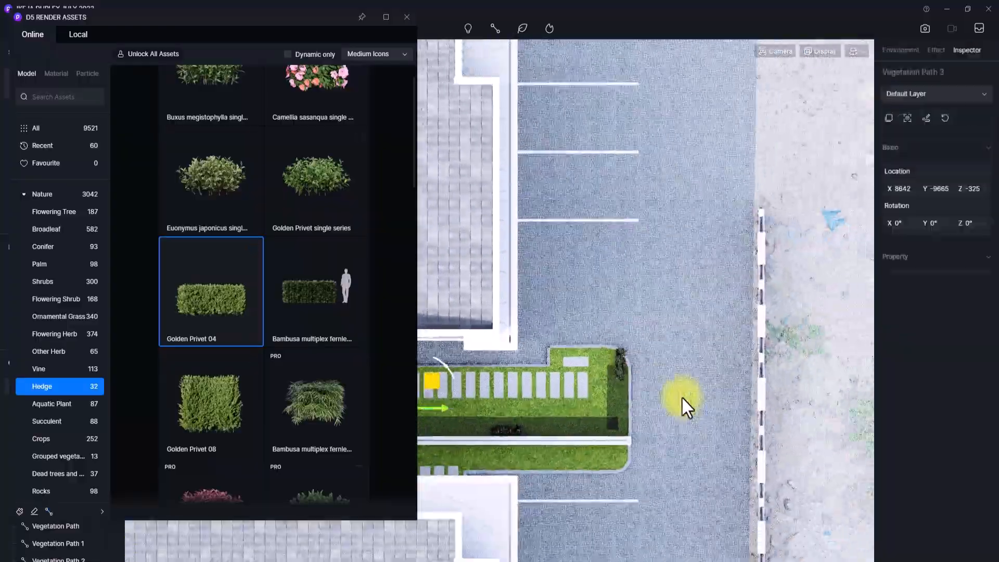
key(Escape)
click(407, 17)
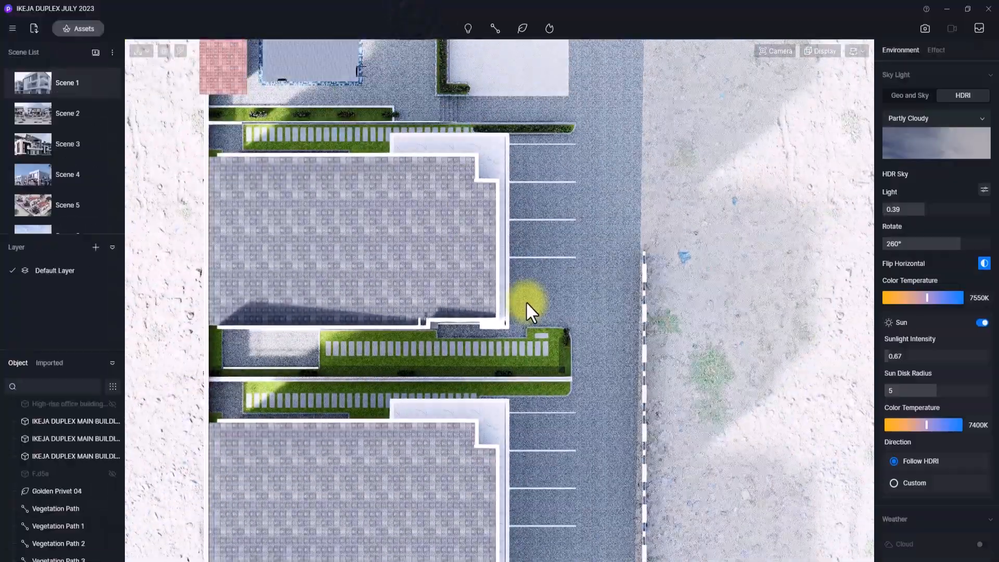
key(ctrl+s)
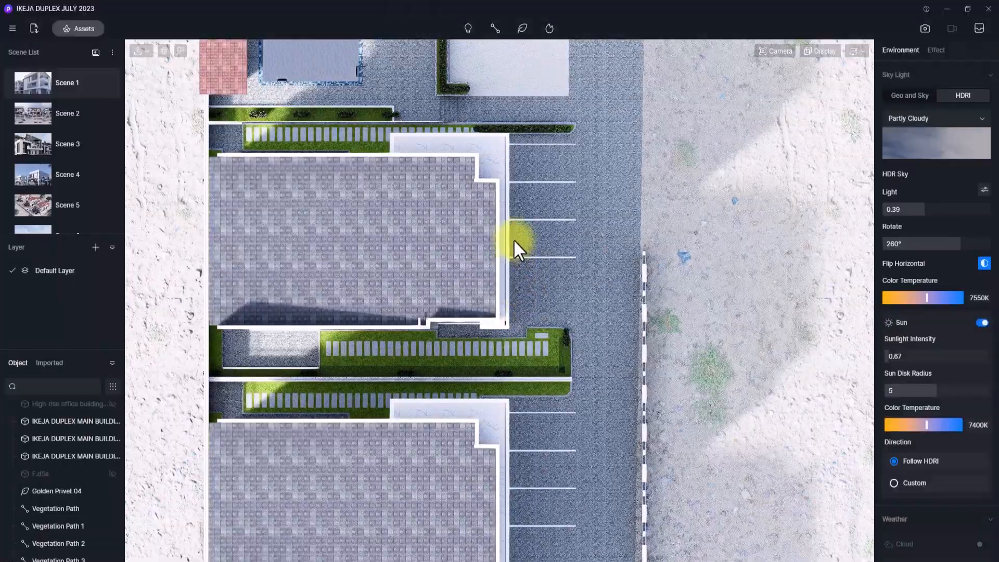
Step: Set the number of hedges on the poolside grass strip's vegetation path to 15 and shift the path inside the strip
scroll(514, 240, up, 2)
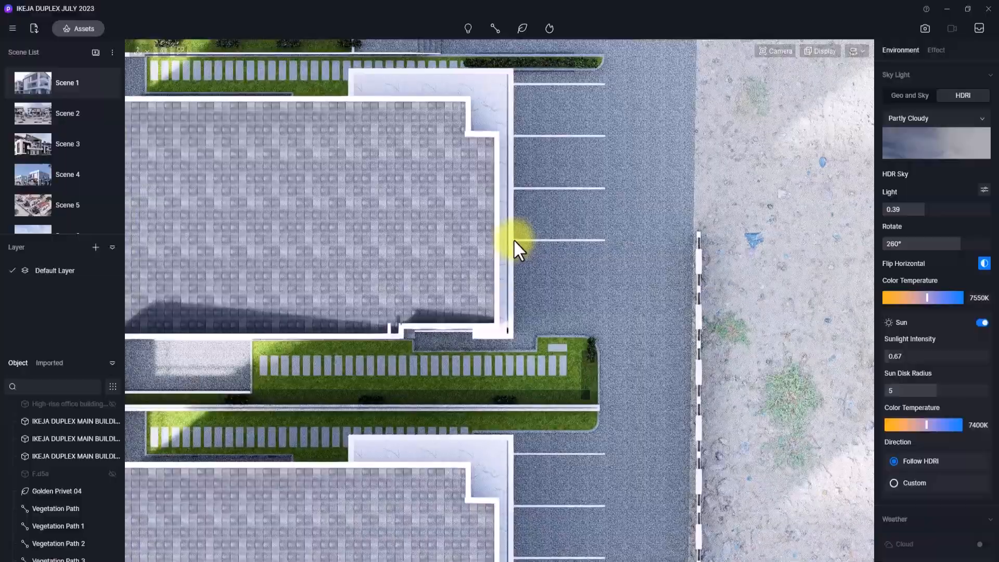
scroll(513, 240, up, 2)
scroll(514, 240, down, 3)
middle_drag(514, 240, 472, 316)
scroll(472, 316, up, 2)
click(328, 336)
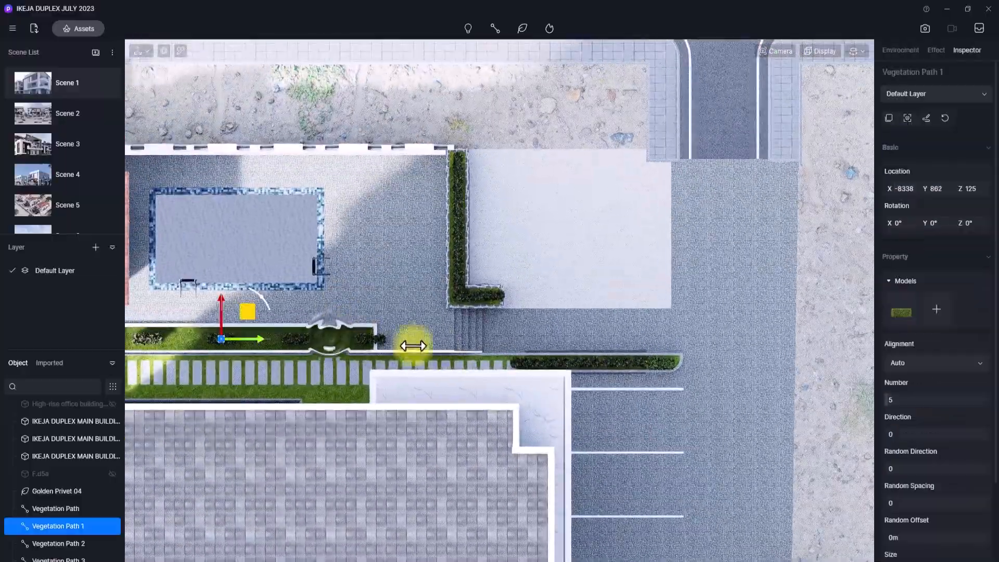
drag(888, 400, 899, 401)
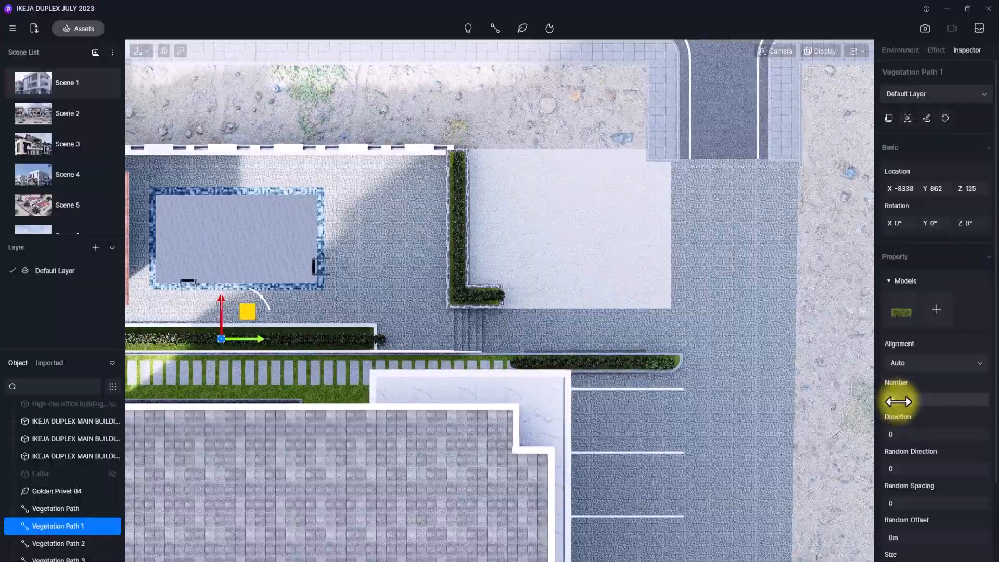
middle_drag(416, 291, 539, 324)
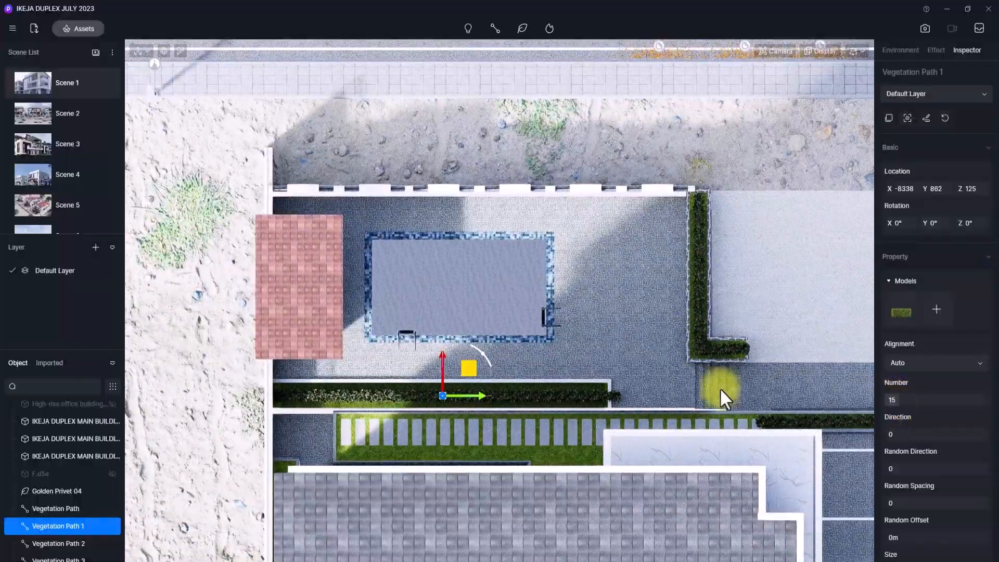
mouse_move(473, 372)
mouse_down()
mouse_move(464, 367)
mouse_move(463, 376)
mouse_up()
Step: Set the number of hedges on the vegetation path in the lawn between the first two duplexes to 31
key(d)
click(603, 419)
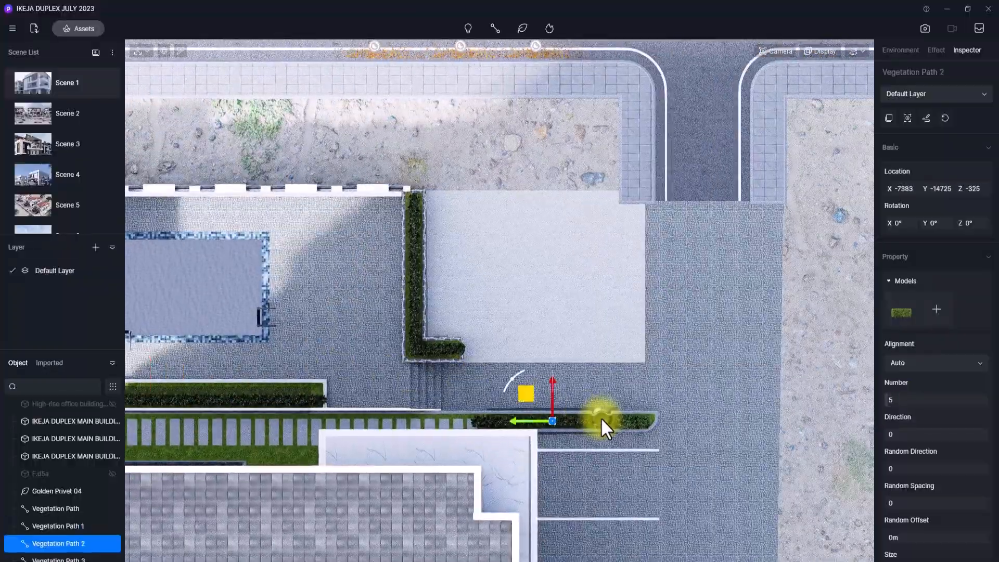
key(s)
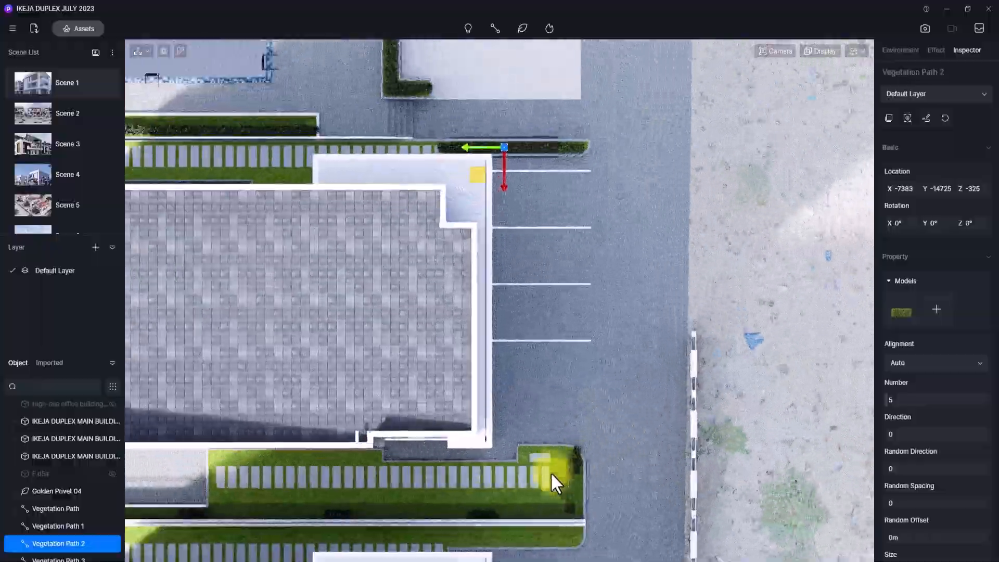
click(573, 449)
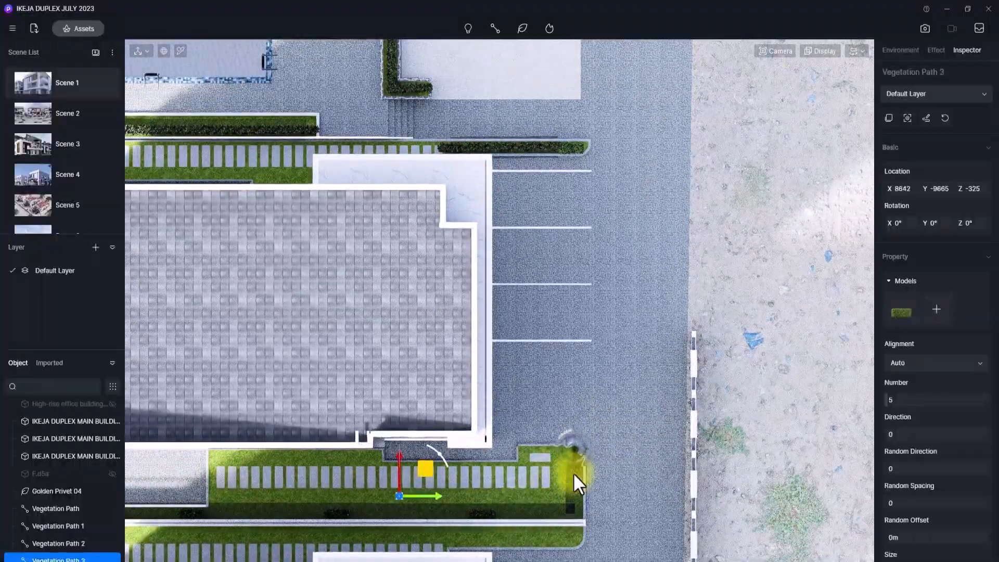
click(574, 473)
click(579, 463)
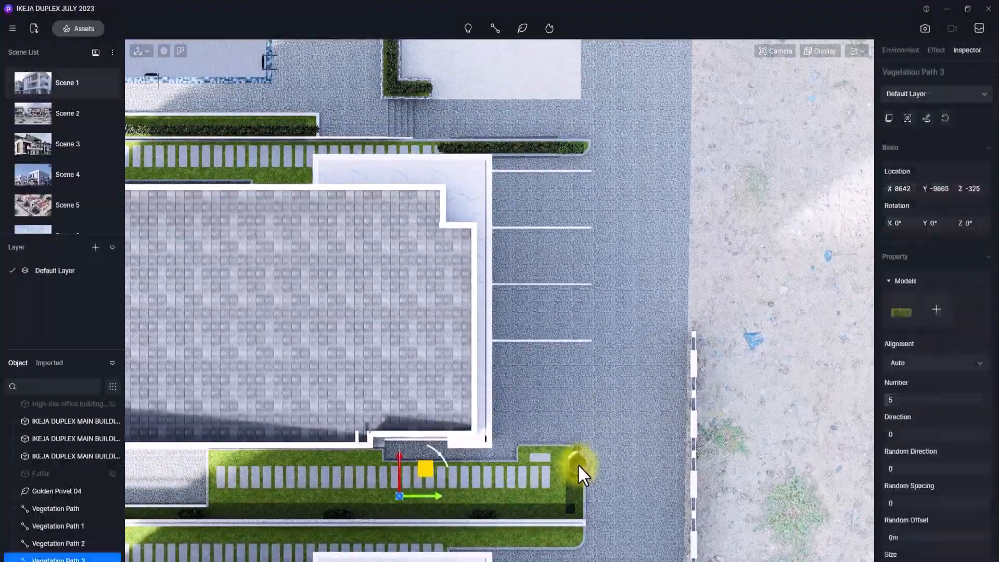
drag(888, 401, 914, 402)
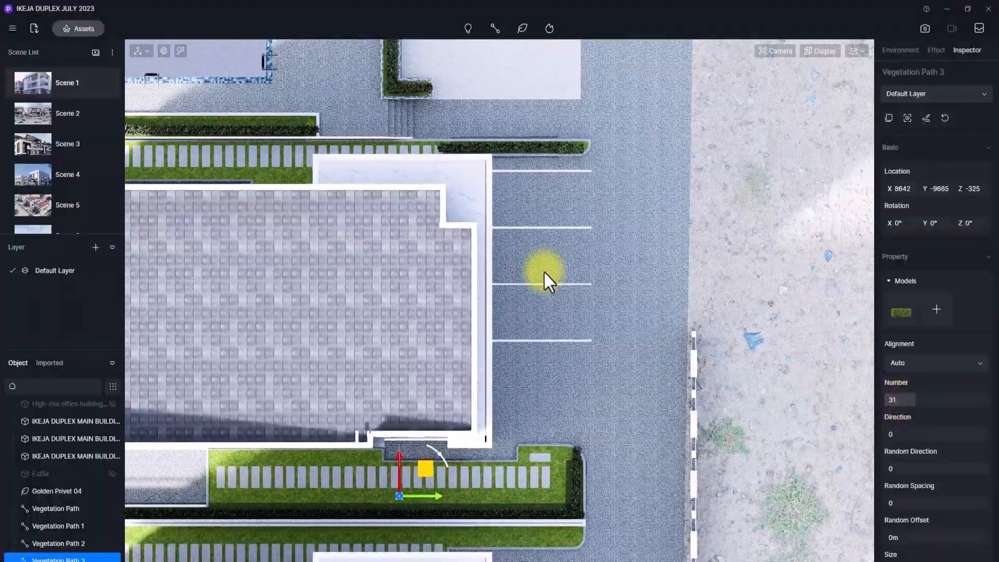
Step: Check the placed hedges from the Scene 1 and Scene 2 camera views, ending on Scene 1
click(57, 81)
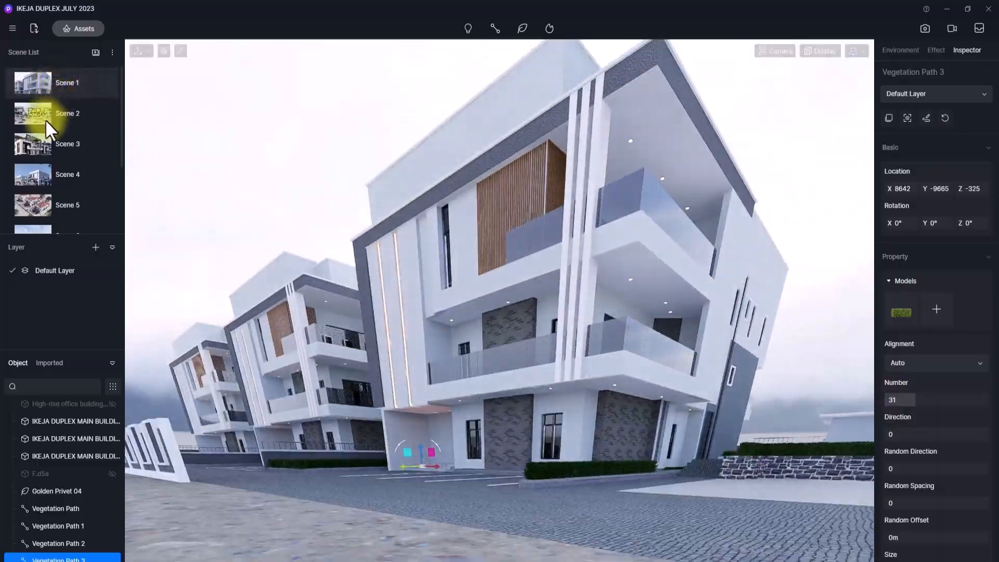
click(45, 119)
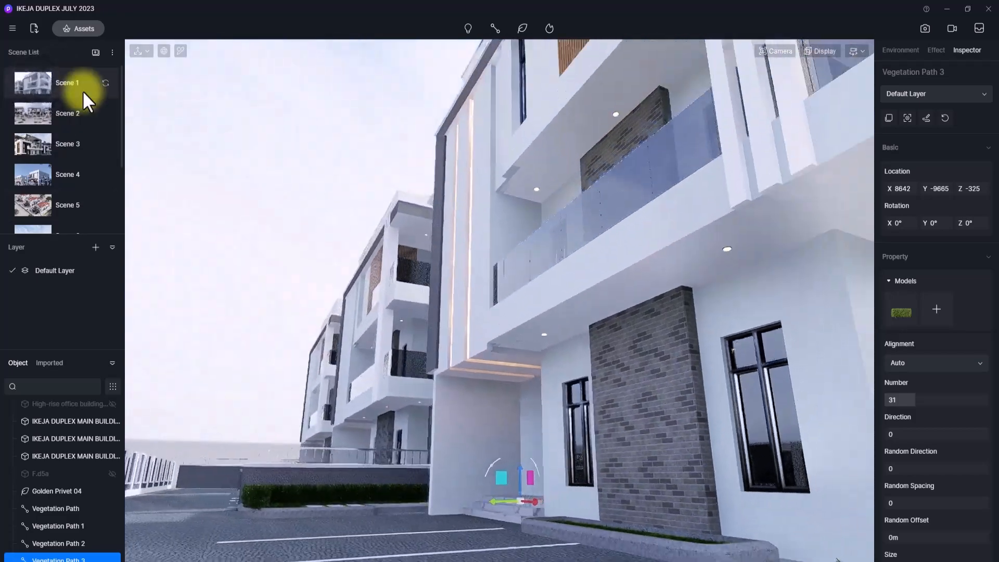
click(82, 91)
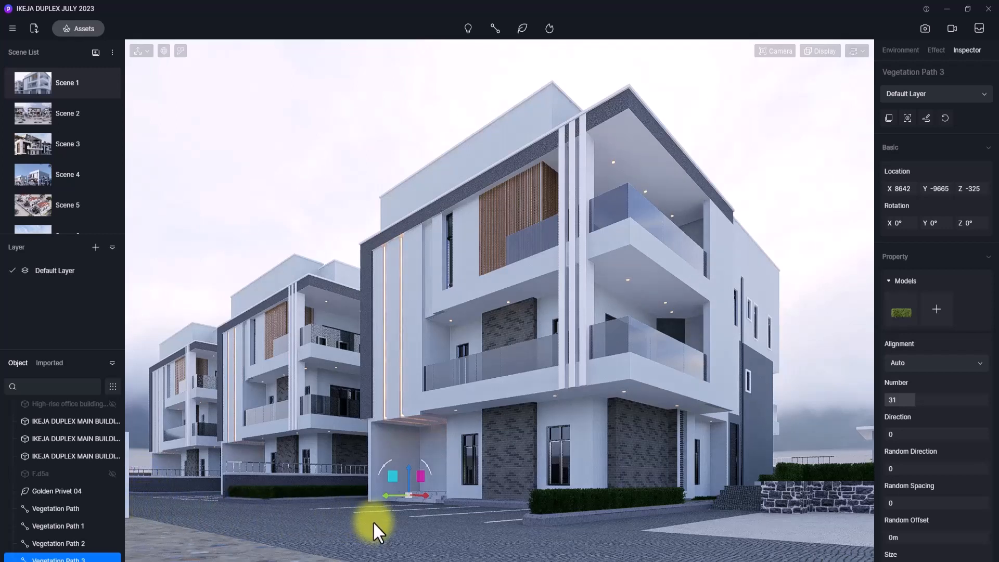
Step: In the top view, copy the hedge vegetation path from the first lawn to the lawn between the second and third duplexes, at X 26750
key(t)
scroll(374, 522, down, 3)
key(s)
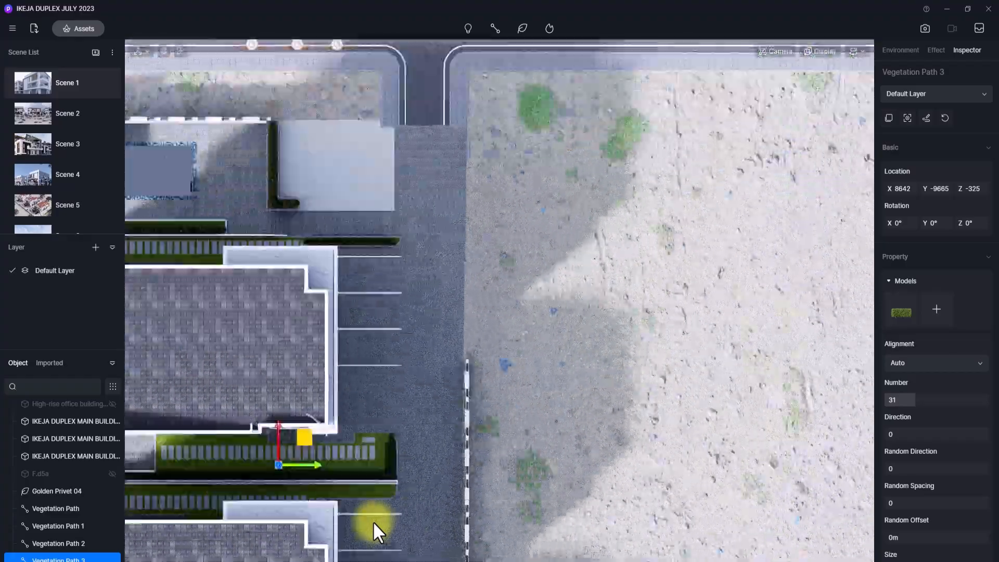
middle_drag(373, 522, 366, 366)
middle_drag(374, 522, 415, 561)
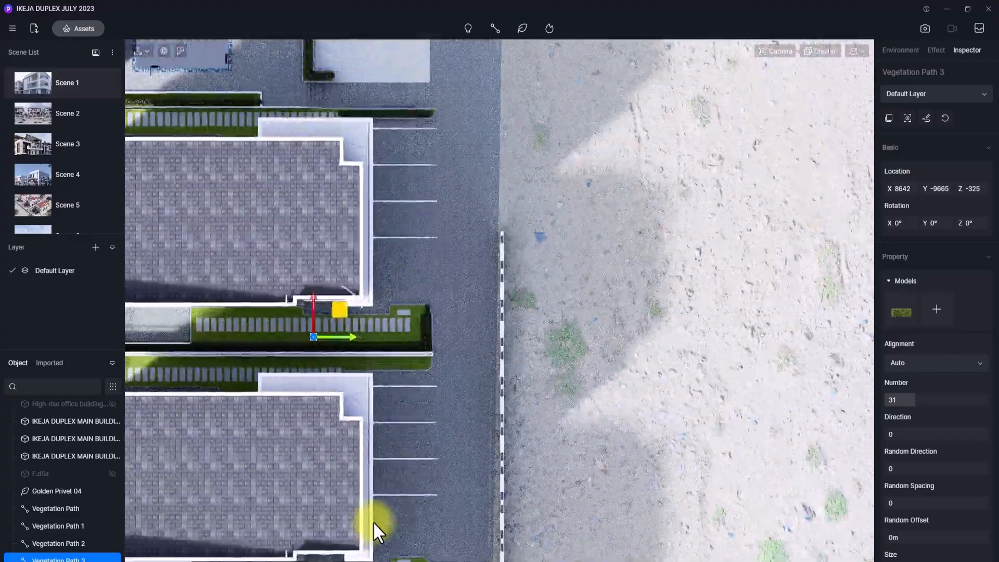
scroll(373, 521, down, 3)
scroll(374, 522, down, 1)
middle_drag(373, 522, 290, 367)
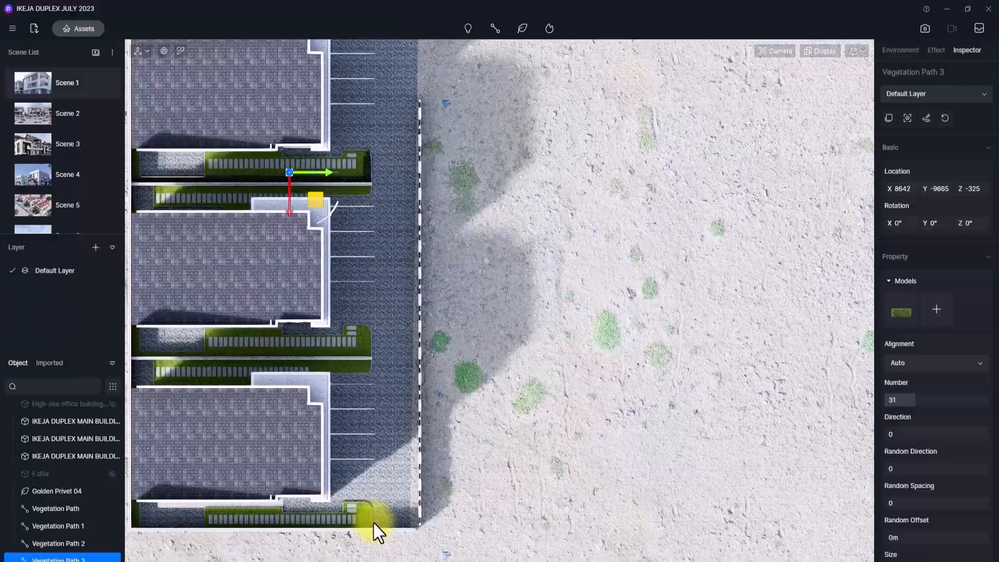
middle_drag(374, 522, 388, 561)
scroll(373, 522, up, 3)
middle_drag(374, 513, 544, 490)
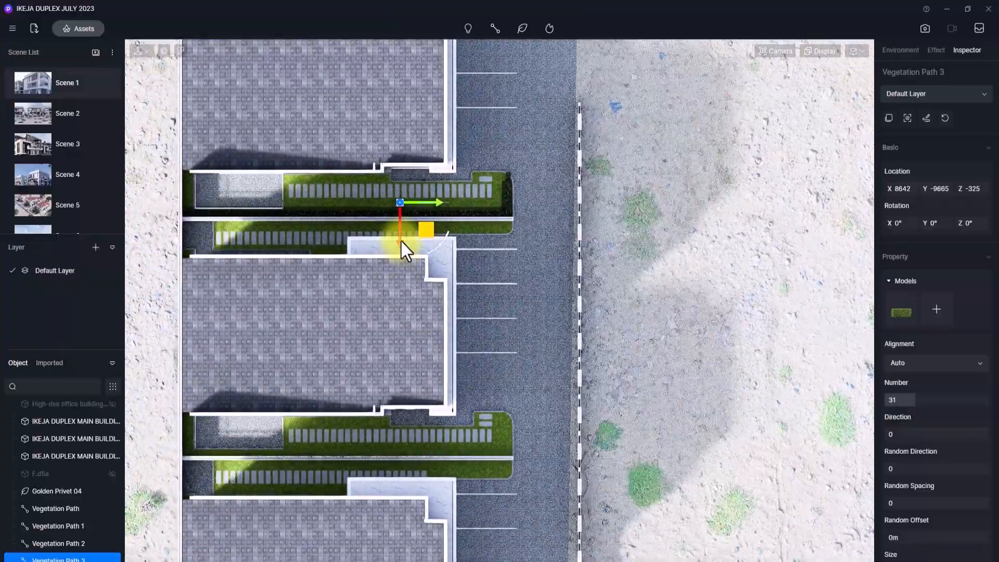
drag(402, 241, 391, 484)
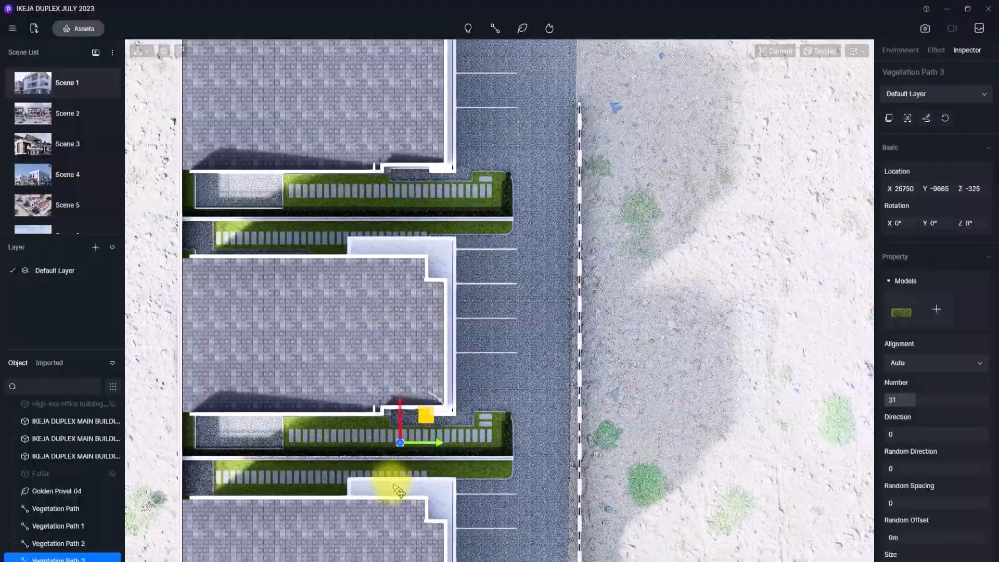
Step: Copy the hedge vegetation path once more to the lawn strip along the far side of the third duplex, at X 44513
scroll(391, 484, down, 3)
middle_drag(391, 484, 374, 333)
scroll(374, 323, up, 2)
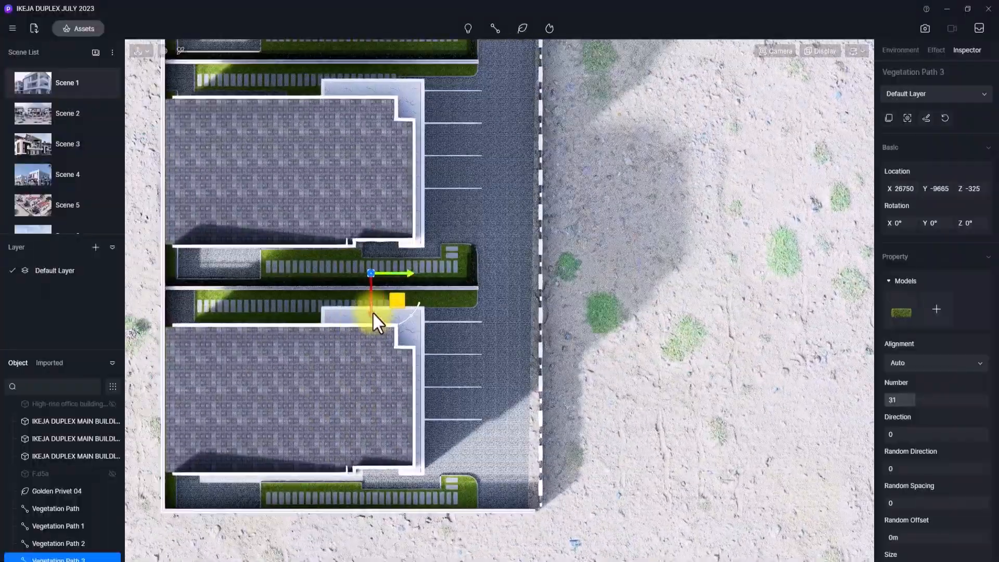
drag(373, 313, 360, 536)
Step: Return to the pool area, open the asset library's Palm category and pick the Acrocomia aculeata 03 model for single placement
key(w)
key(d)
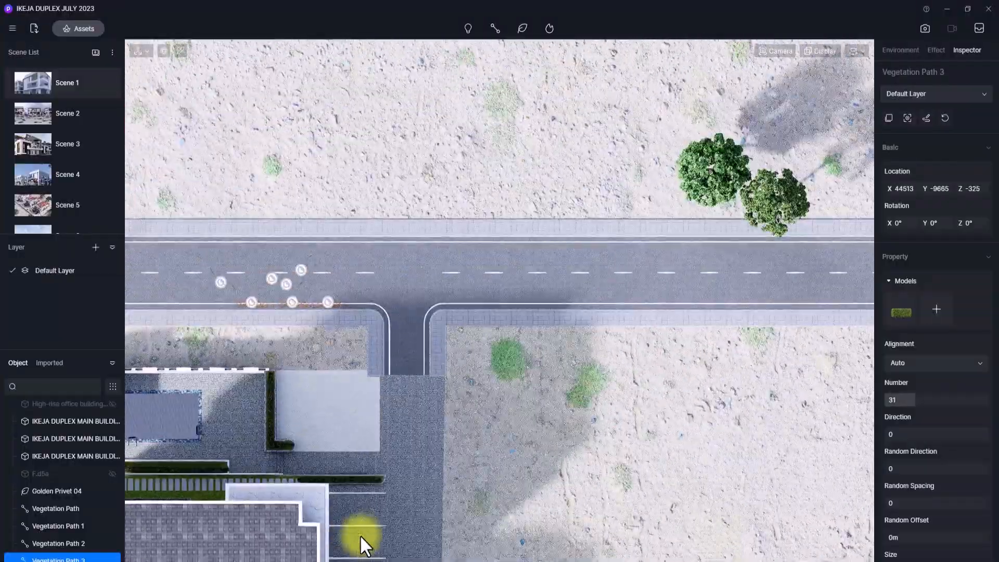
key(a)
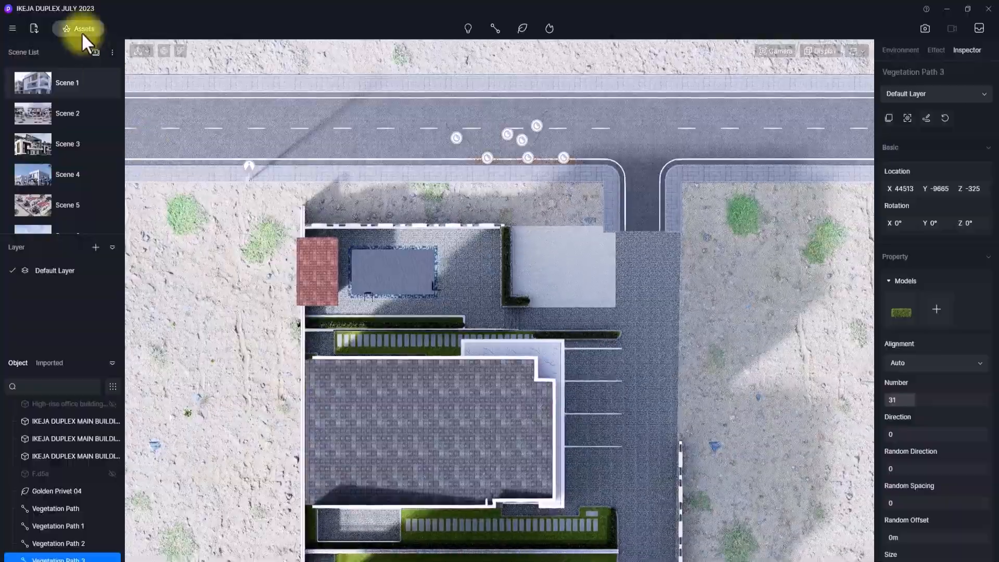
click(81, 31)
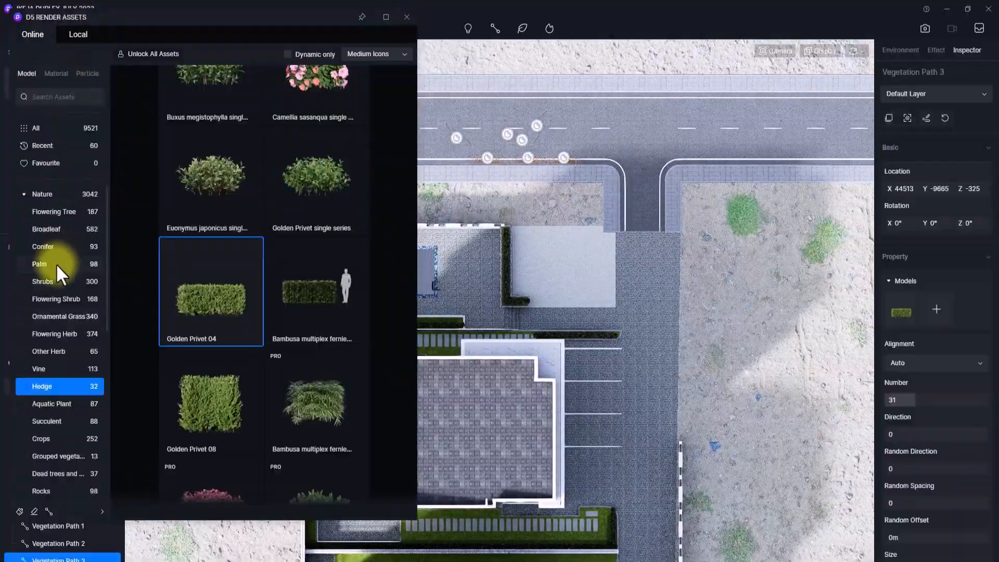
click(57, 264)
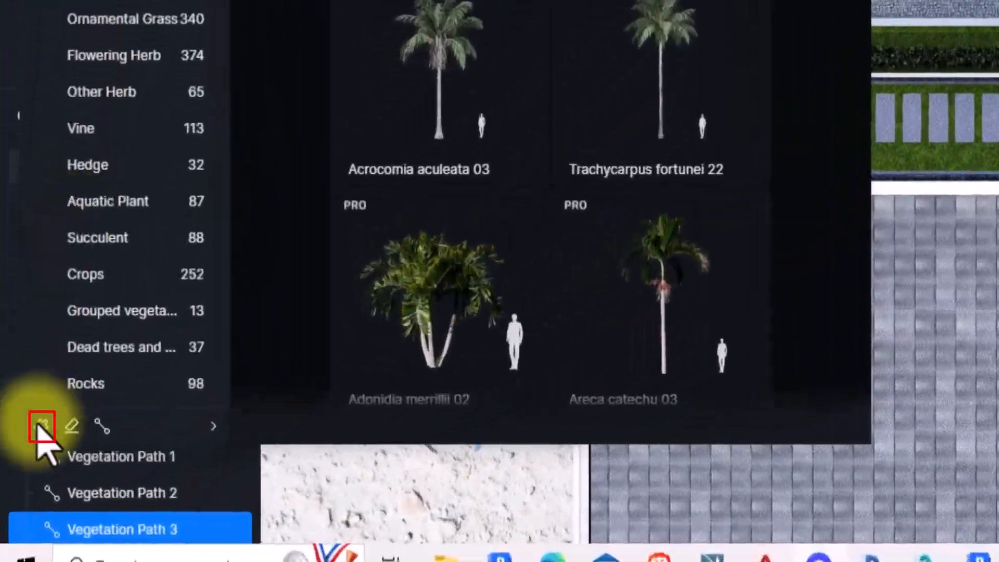
click(38, 427)
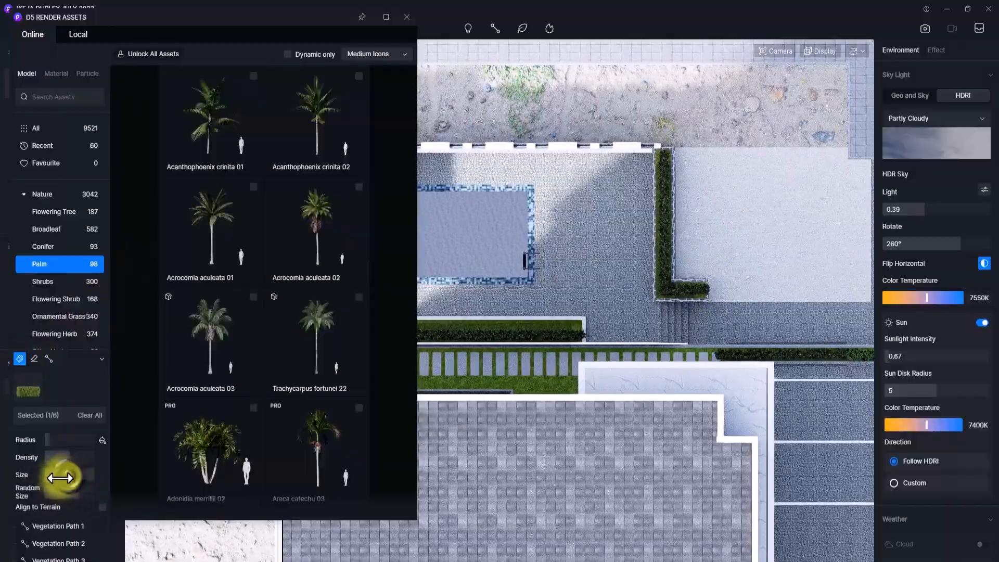
click(20, 359)
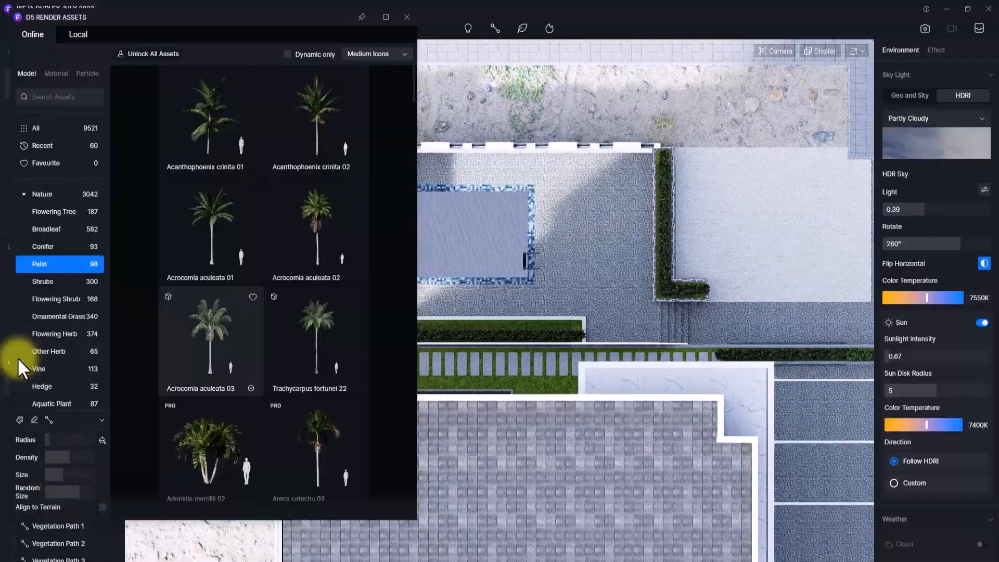
click(205, 331)
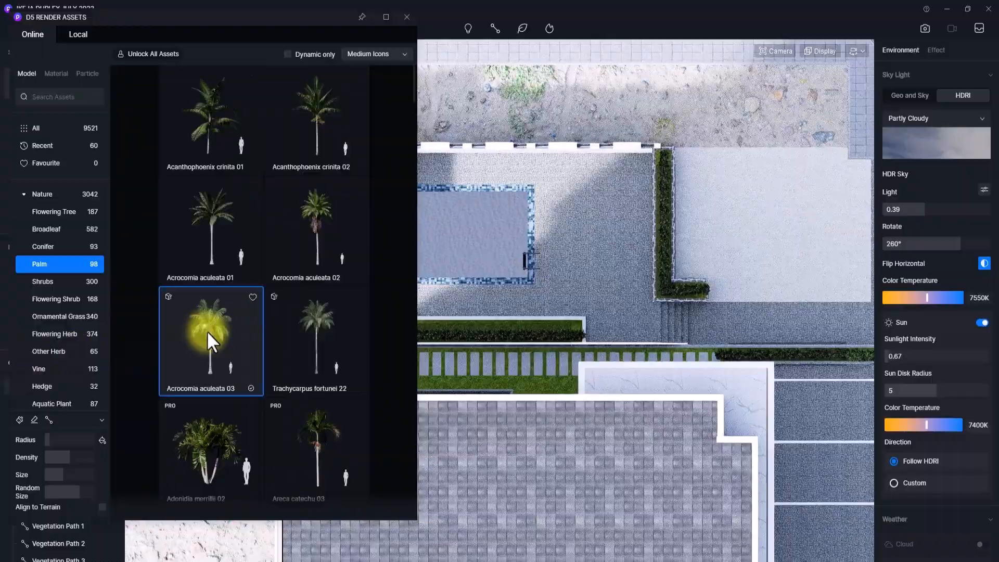
Step: Place three Acrocomia aculeata 03 palms of reduced, randomized size along the poolside hedge bed
key(w)
key(a)
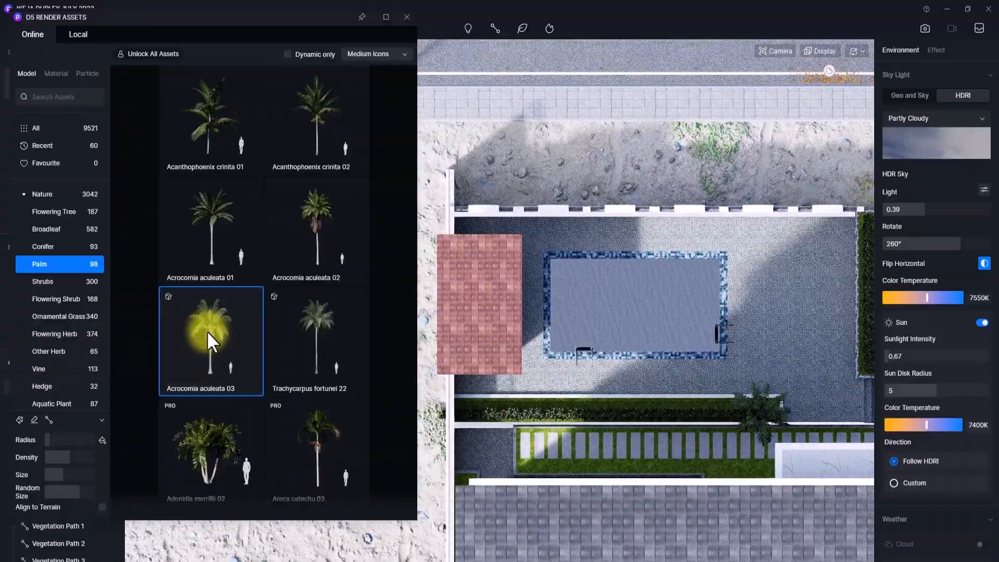
key(w)
key(d)
click(751, 429)
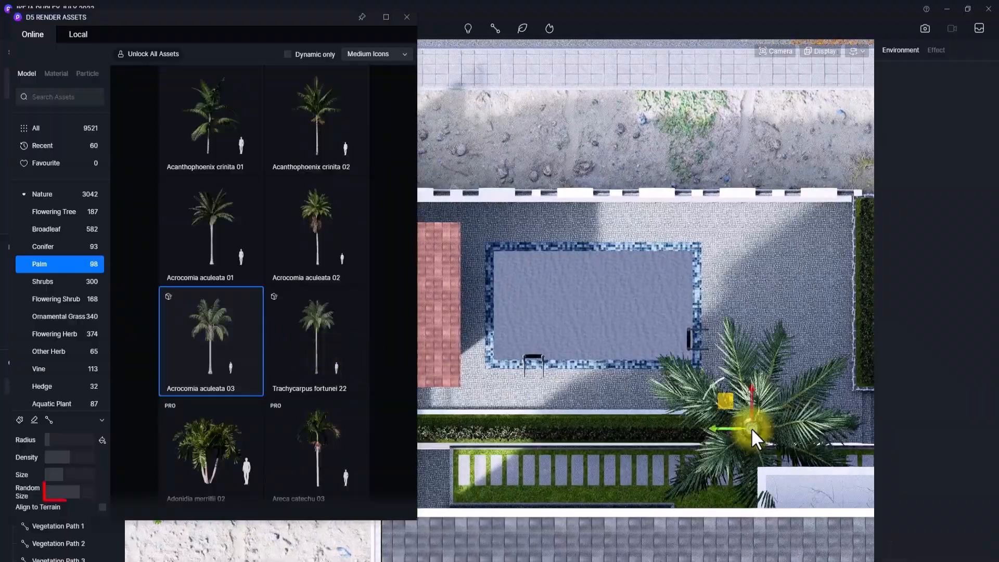
key(s)
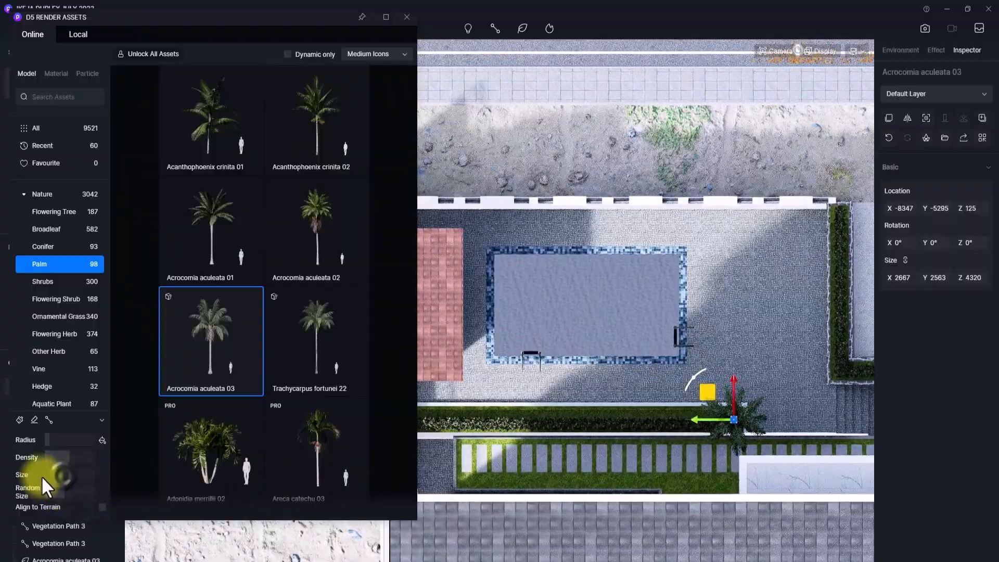
middle_drag(431, 431, 549, 406)
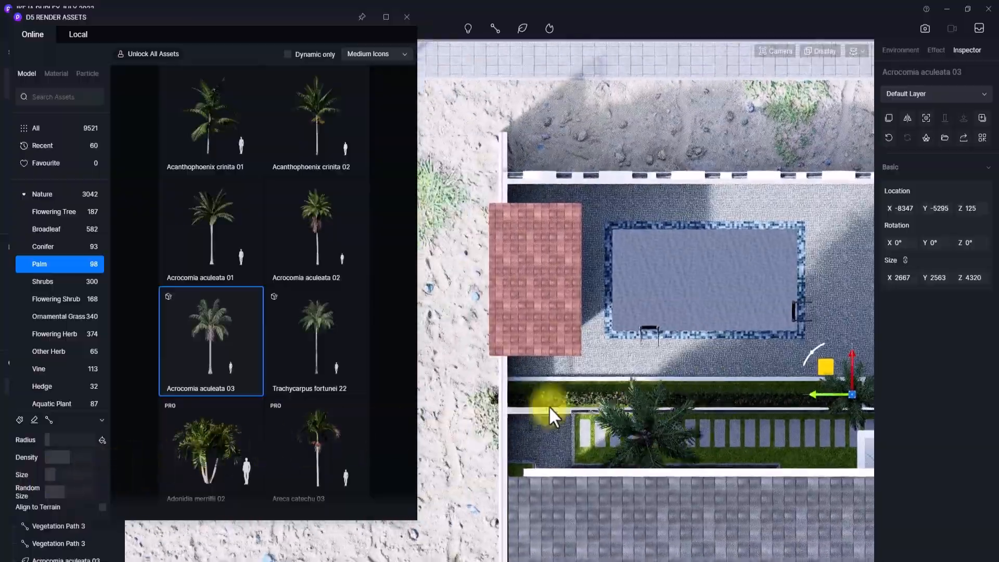
click(669, 389)
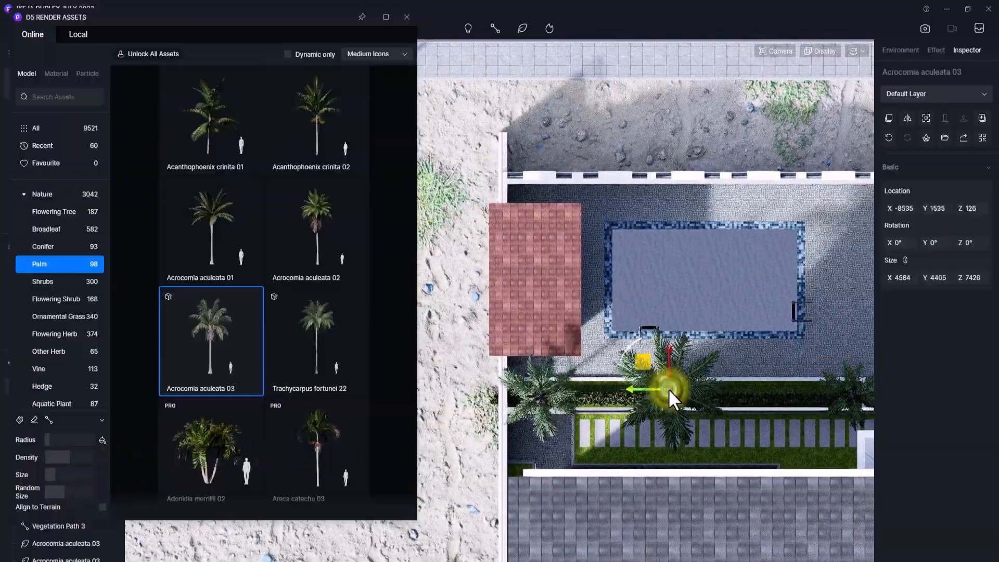
click(528, 390)
Step: Place a row of Acrocomia aculeata 03 palms along the hedge on the lawn between the first two duplexes
scroll(528, 390, down, 5)
middle_drag(528, 390, 527, 390)
scroll(527, 390, up, 2)
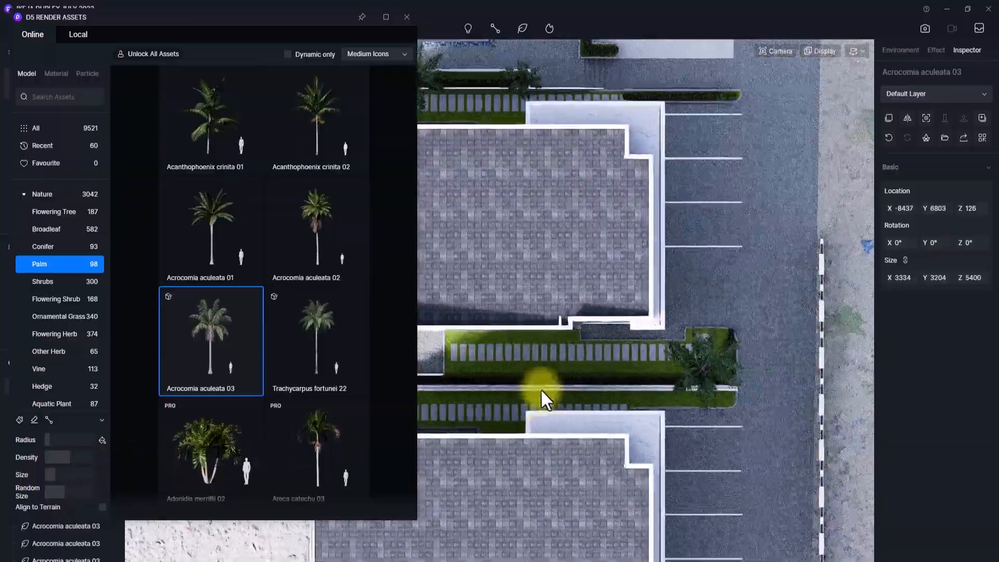
click(746, 366)
scroll(750, 380, up, 2)
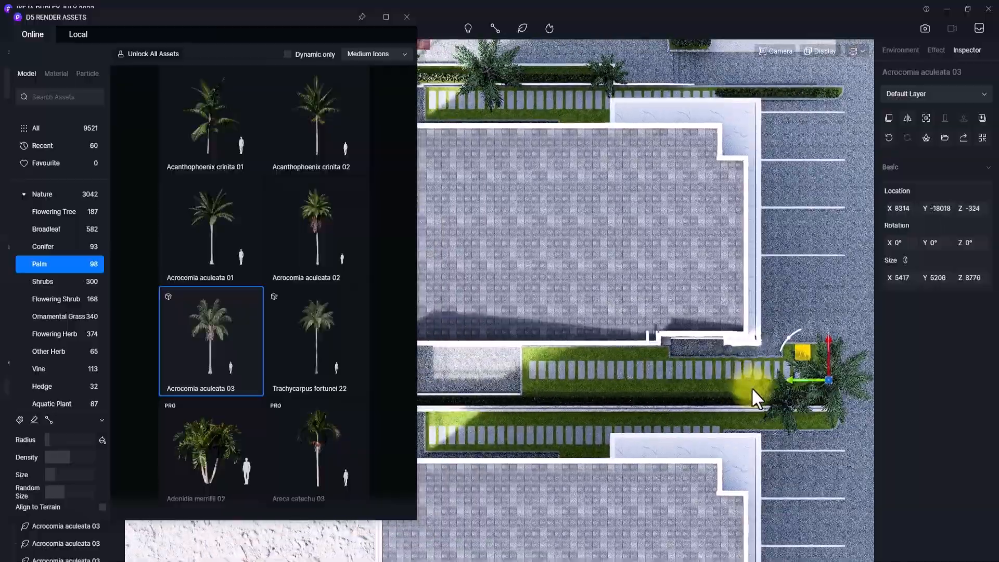
click(756, 400)
click(644, 397)
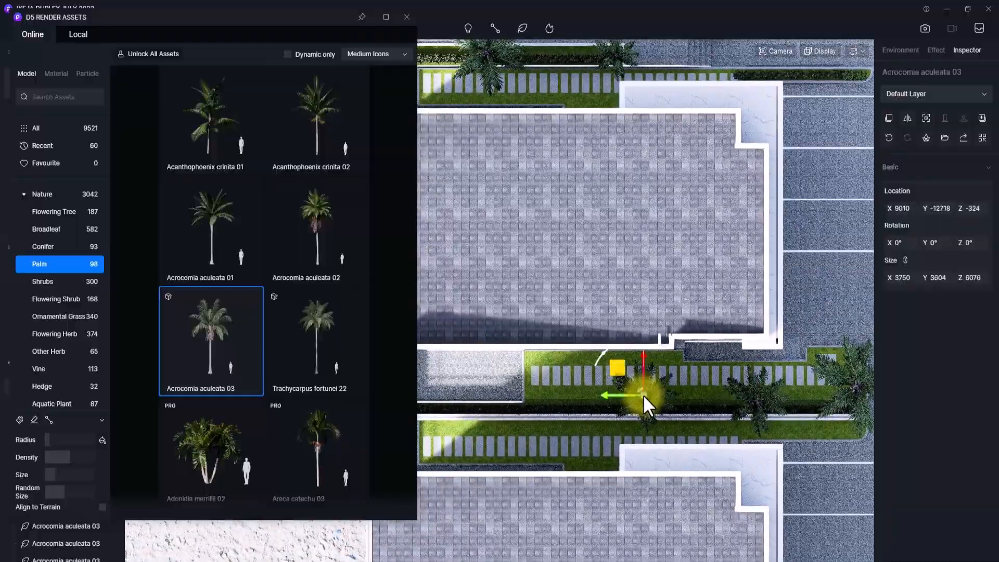
click(537, 400)
middle_drag(538, 400, 587, 450)
click(586, 391)
Step: Place a row of Acrocomia aculeata 03 palms along the hedge on the lawn between the second and third duplexes
scroll(585, 391, down, 2)
scroll(580, 407, up, 2)
click(575, 427)
click(690, 438)
click(562, 443)
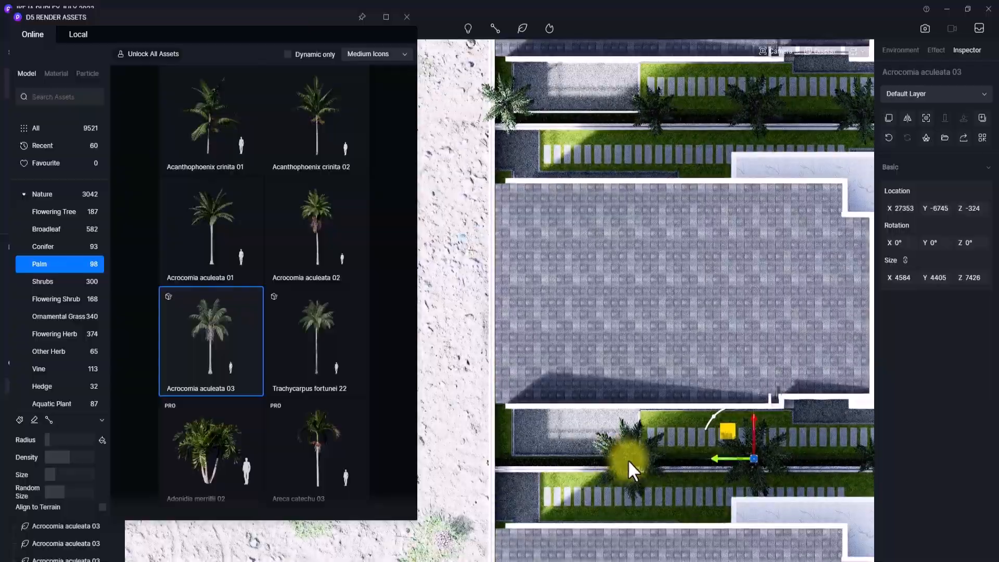
click(629, 461)
click(503, 458)
Step: Place Acrocomia aculeata 03 palms along the strip beside the third duplex, end the placement and close the asset library
scroll(503, 443, down, 2)
scroll(505, 443, down, 2)
middle_drag(504, 443, 506, 443)
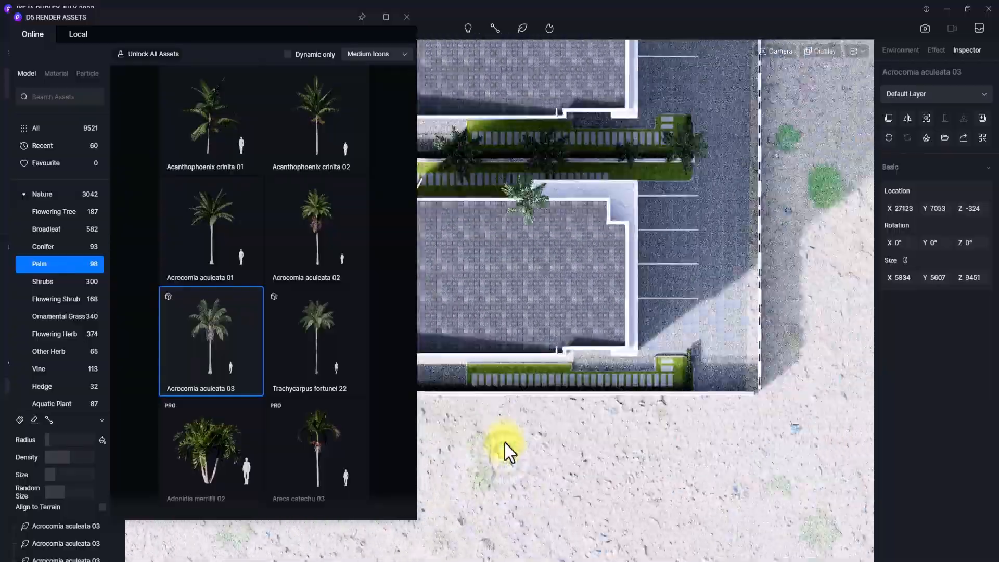
scroll(528, 440, up, 3)
click(779, 398)
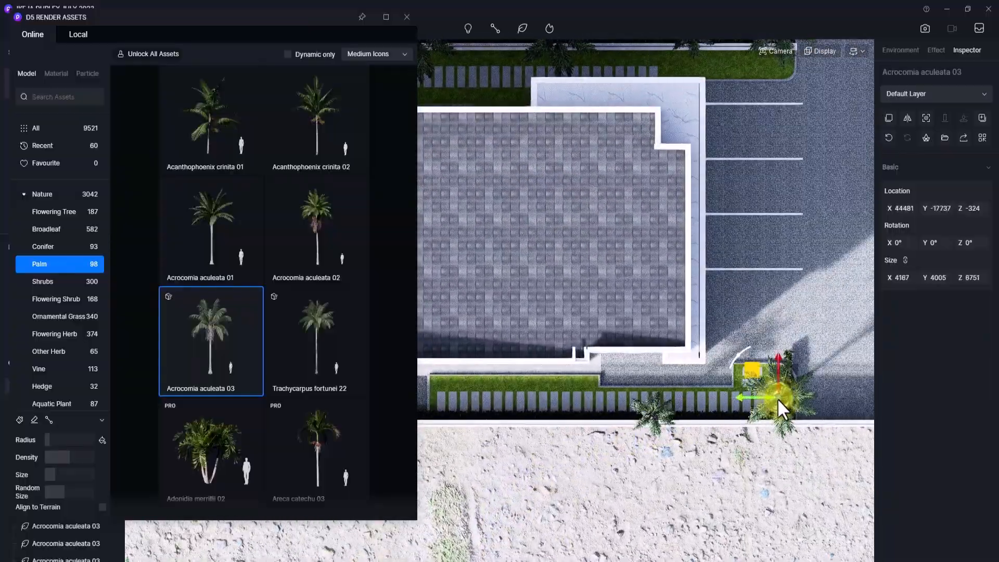
scroll(775, 400, up, 2)
click(714, 459)
middle_drag(714, 458, 715, 458)
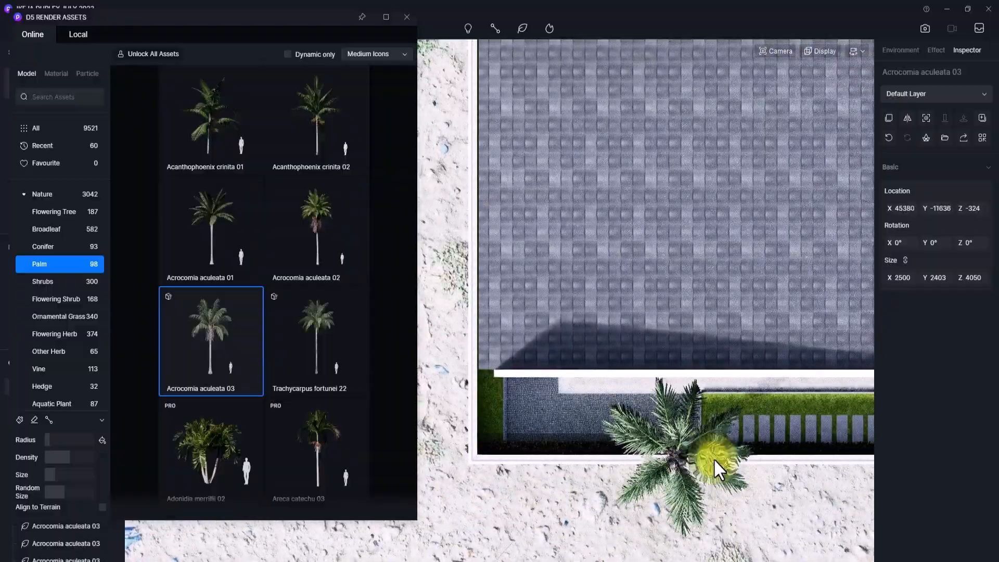
click(713, 445)
key(Escape)
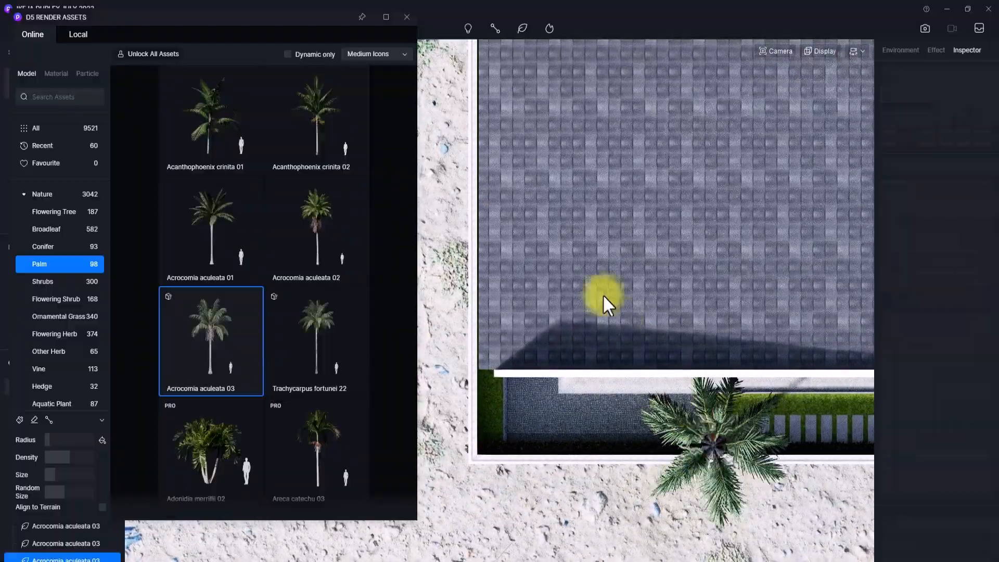
click(402, 17)
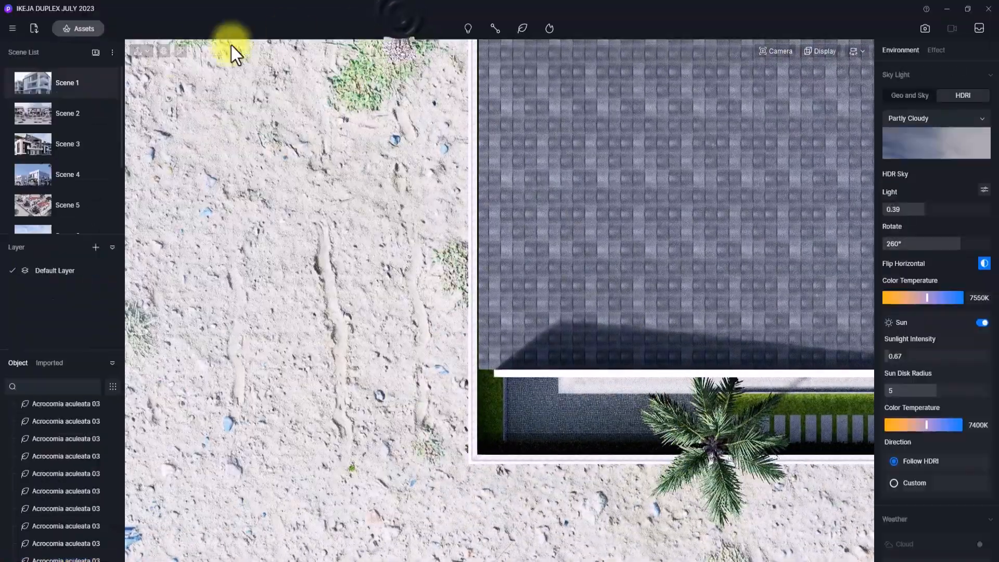
Step: From the Scene 1 camera view, hide the large palm standing in front of the second duplex
click(50, 79)
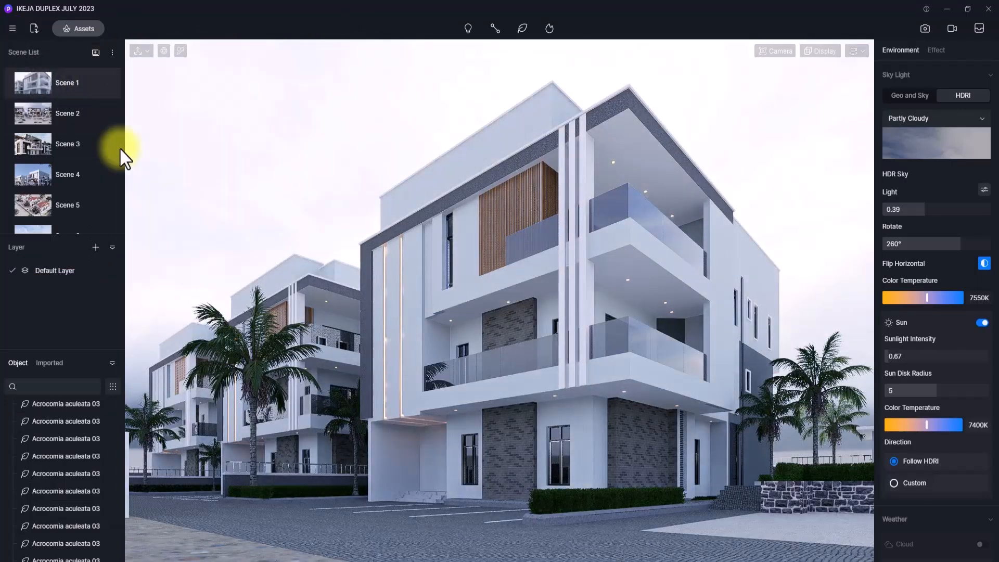
click(254, 376)
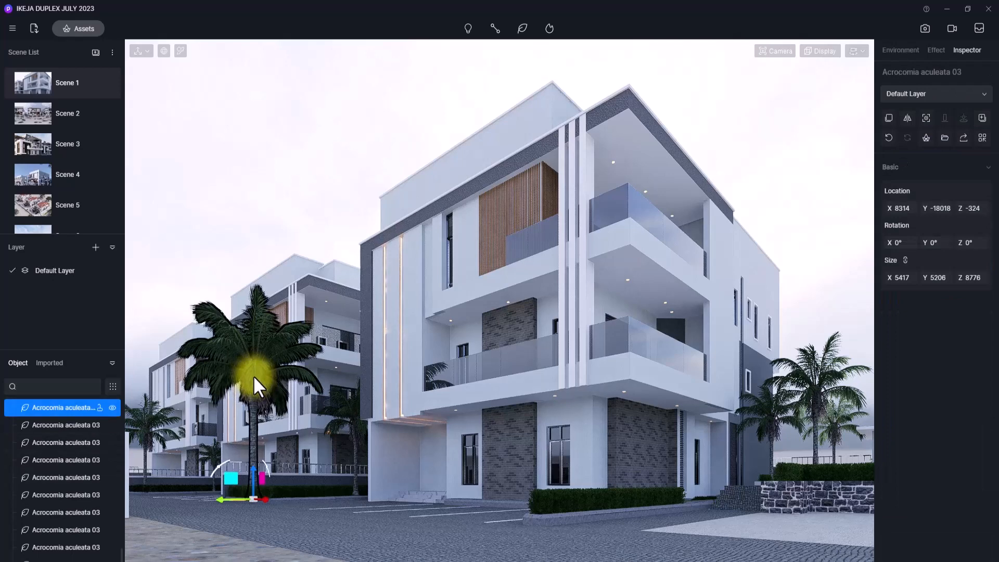
click(110, 408)
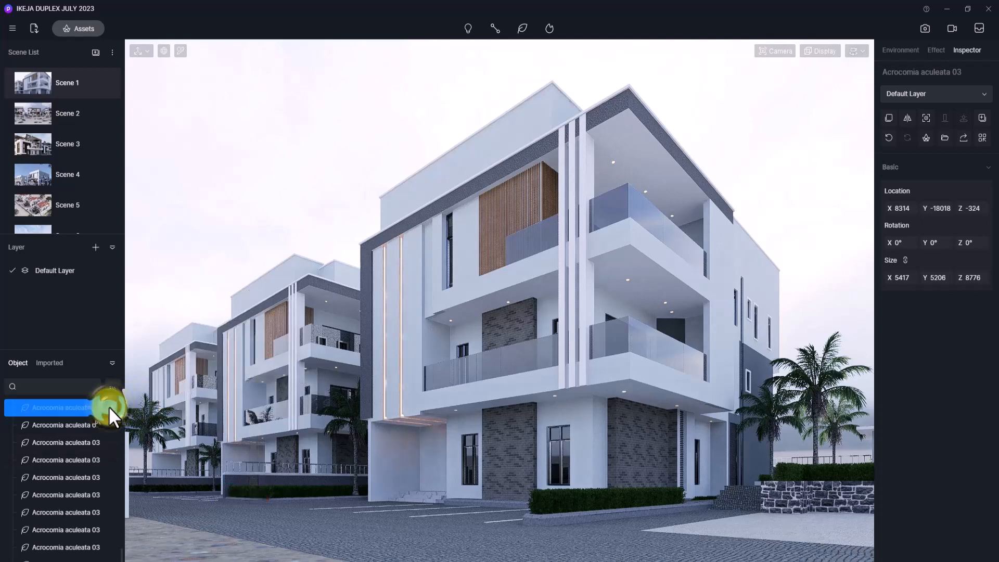
click(102, 82)
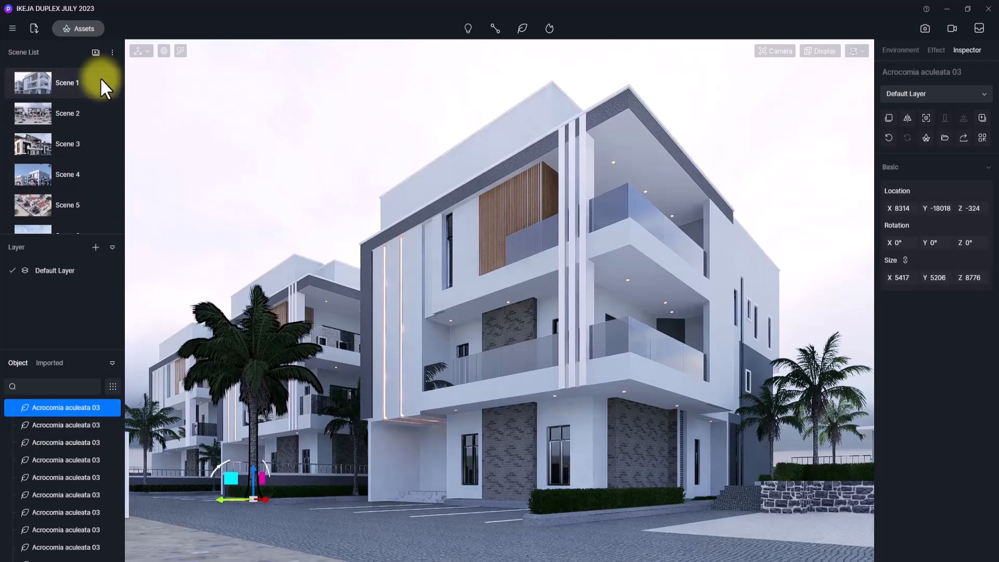
click(71, 79)
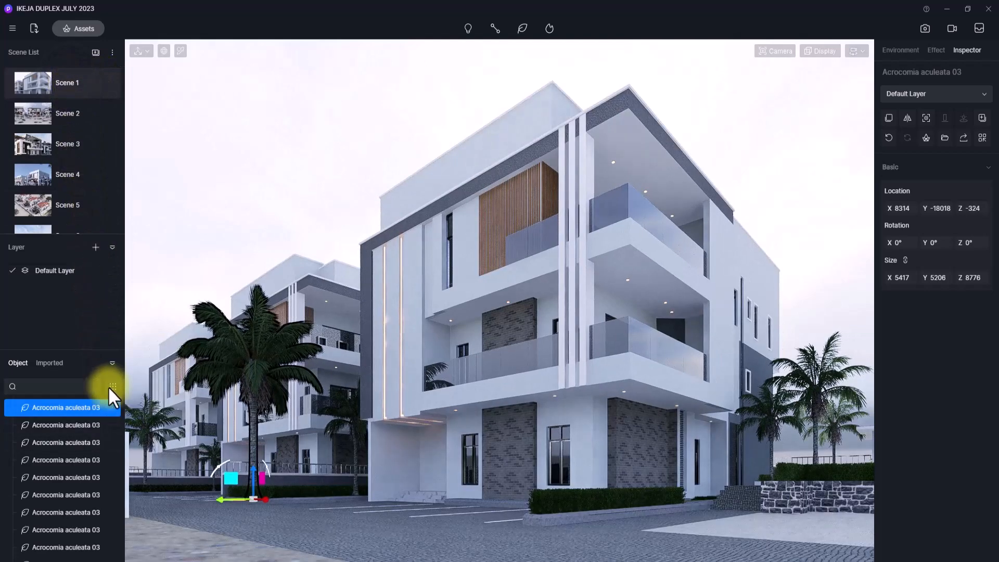
click(111, 408)
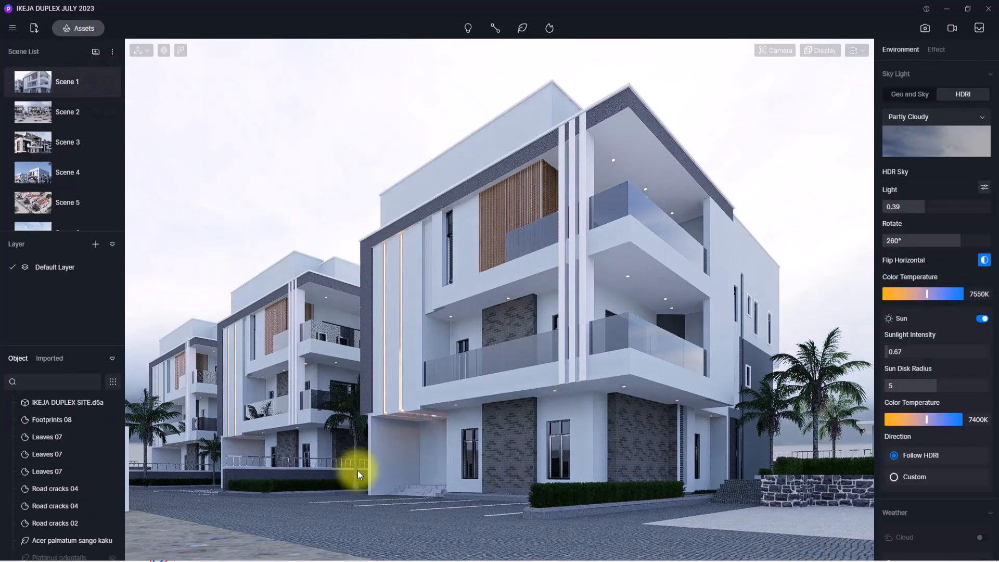
Step: Examine the planted hedges and palms from an aerial view over the pool, driveway and duplexes
right_drag(433, 499, 526, 523)
scroll(568, 293, up, 5)
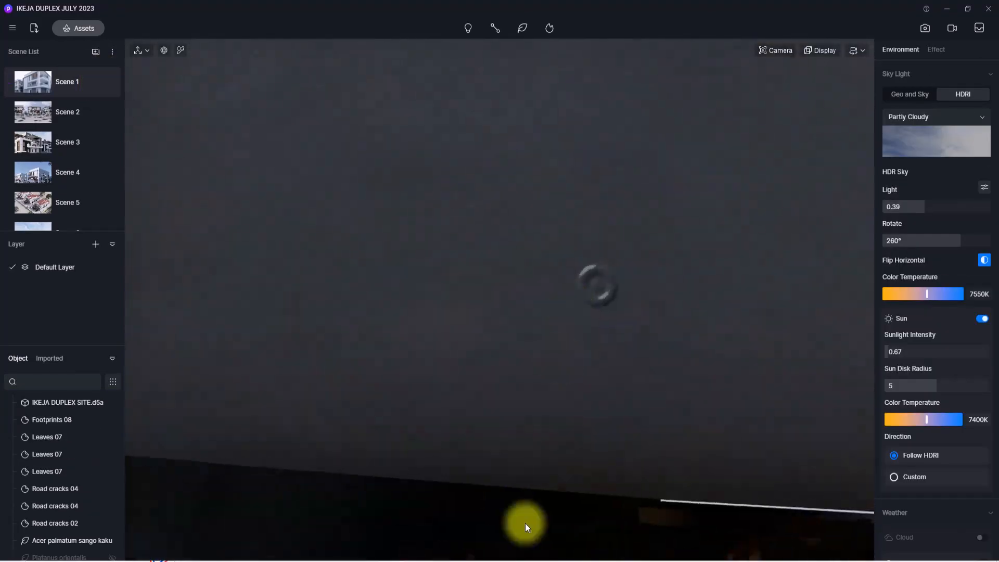
right_drag(587, 308, 513, 552)
right_drag(614, 331, 525, 487)
scroll(525, 487, down, 5)
scroll(566, 238, down, 5)
right_drag(567, 238, 658, 428)
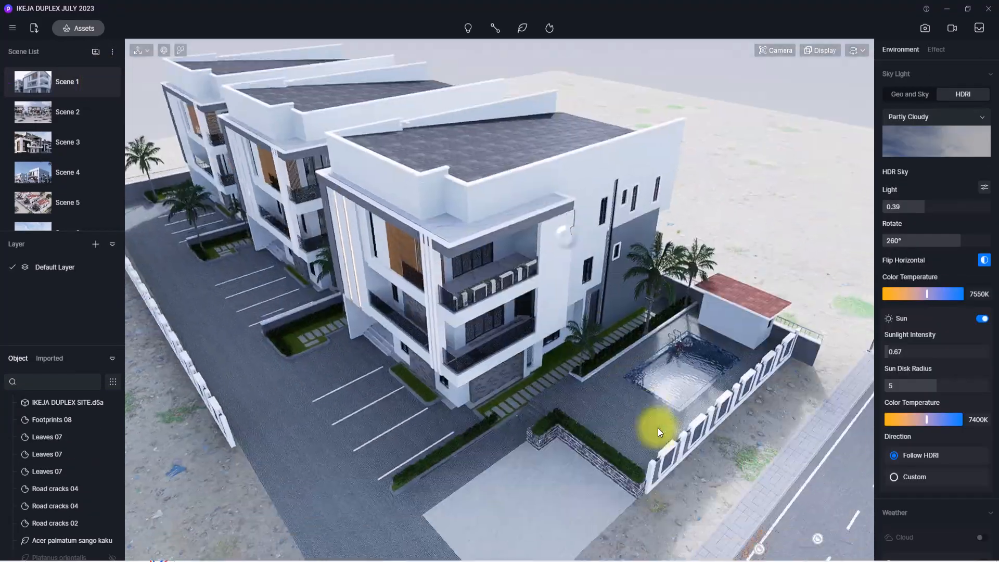
Step: Examine the bare ground, road and duplex roofs around the site from the air
scroll(531, 365, down, 3)
right_drag(531, 365, 524, 385)
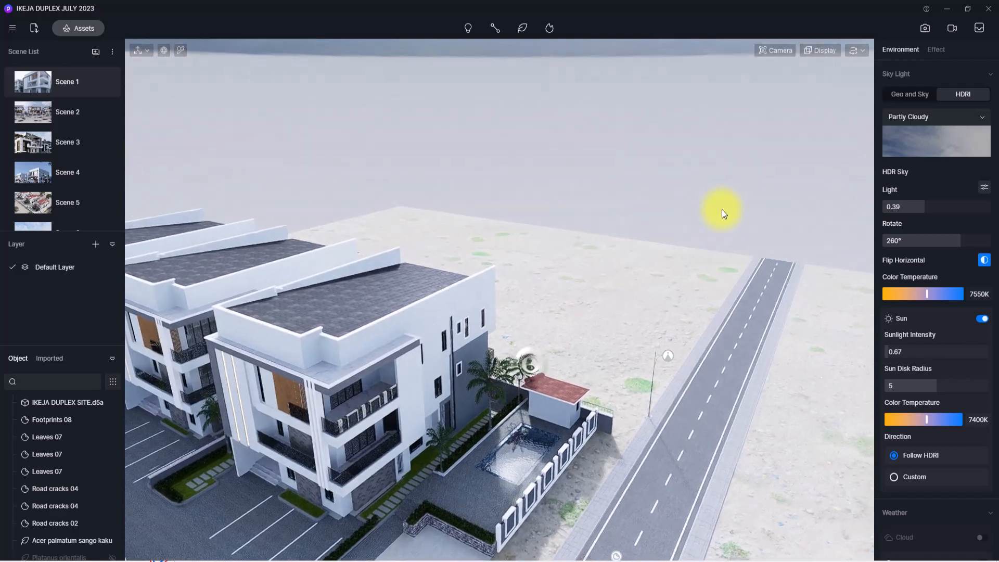
scroll(723, 210, up, 4)
scroll(601, 323, up, 3)
scroll(523, 385, down, 3)
scroll(524, 385, down, 2)
right_drag(591, 429, 426, 298)
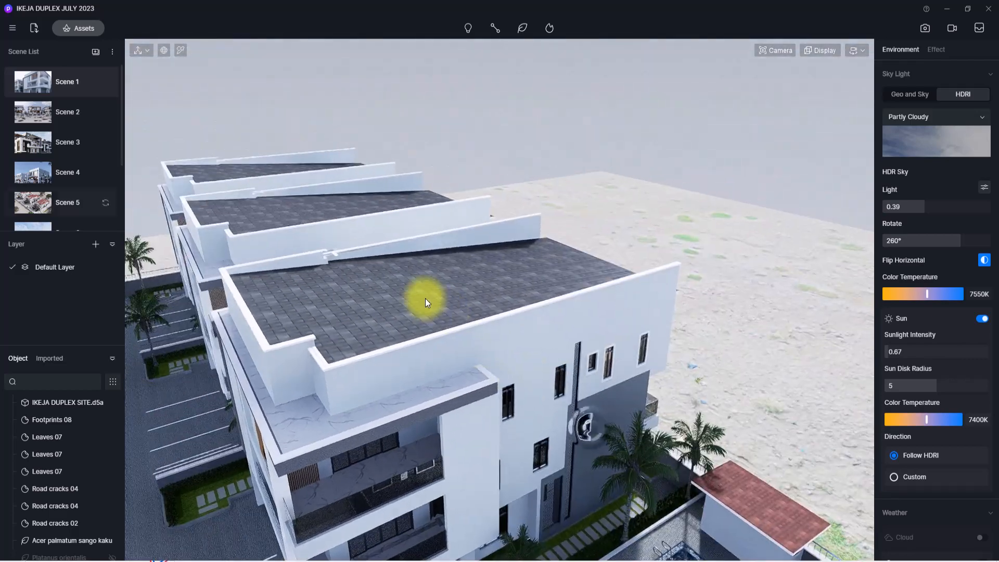
Step: Open the online model library and browse the Broadleaf trees in the Nature category
click(95, 28)
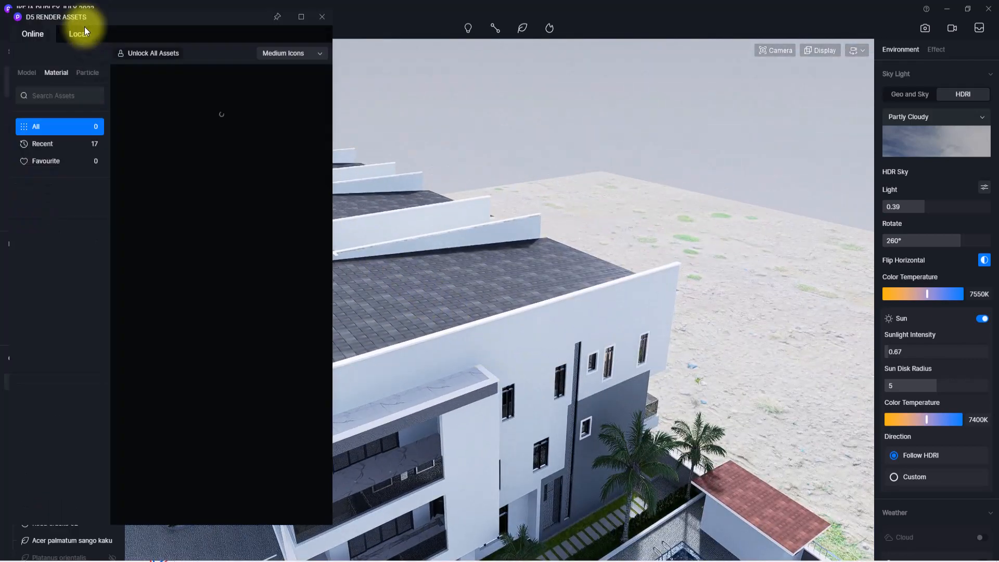
click(23, 76)
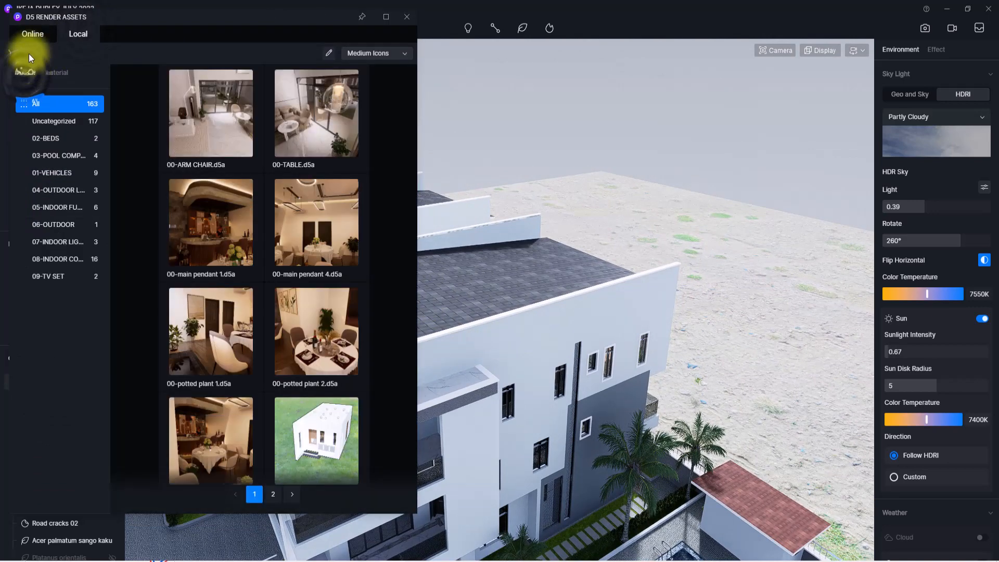
click(34, 32)
click(26, 72)
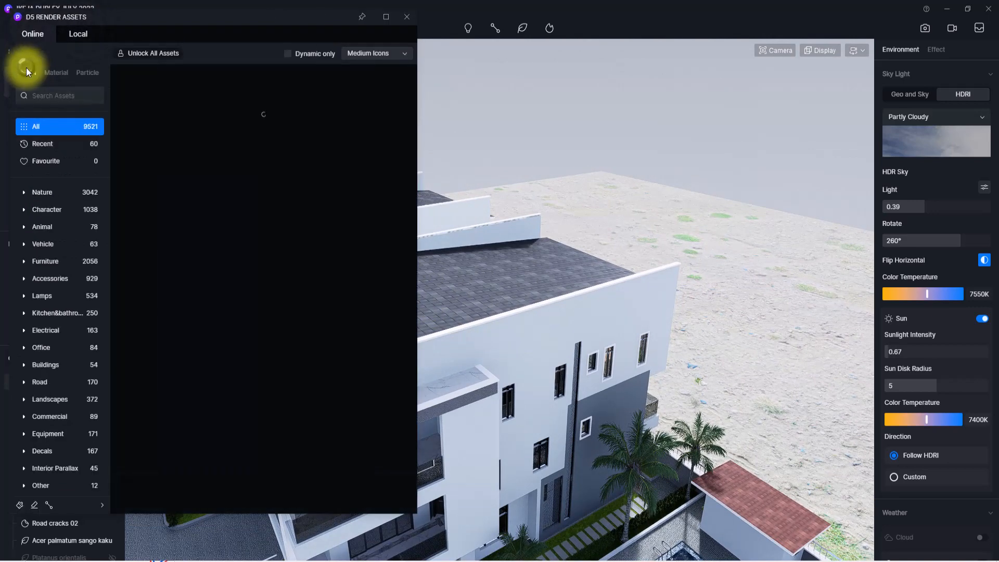
click(52, 191)
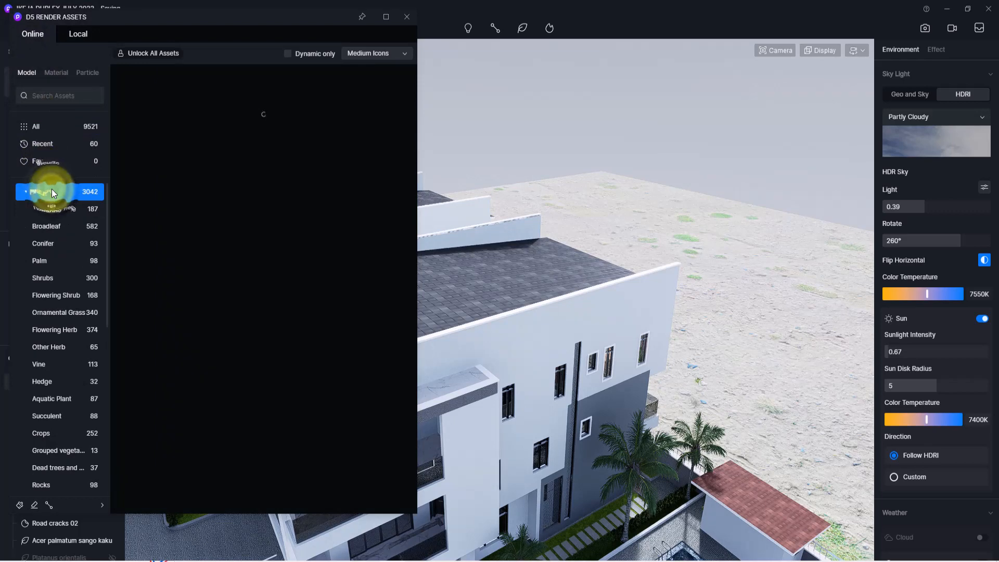
click(40, 228)
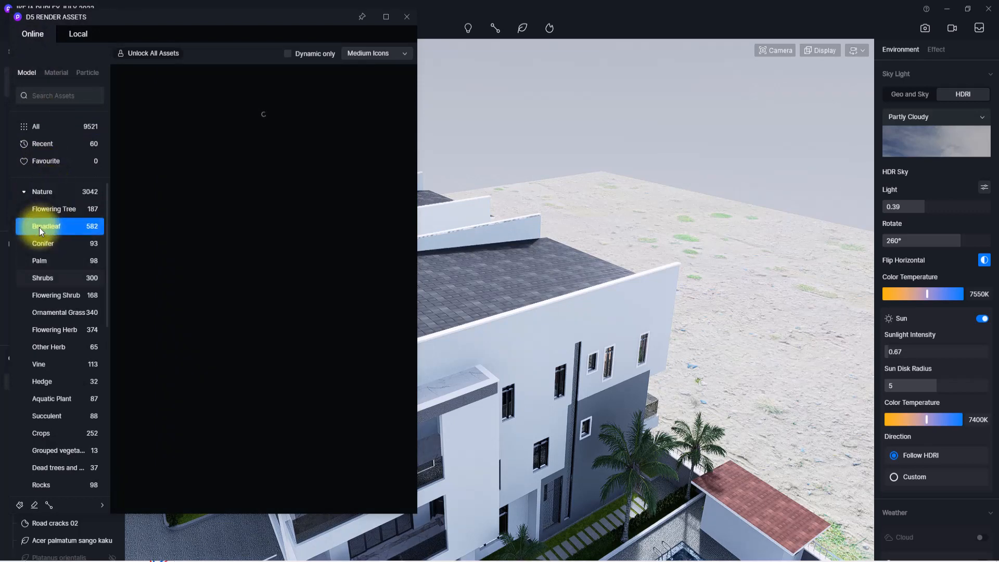
click(71, 226)
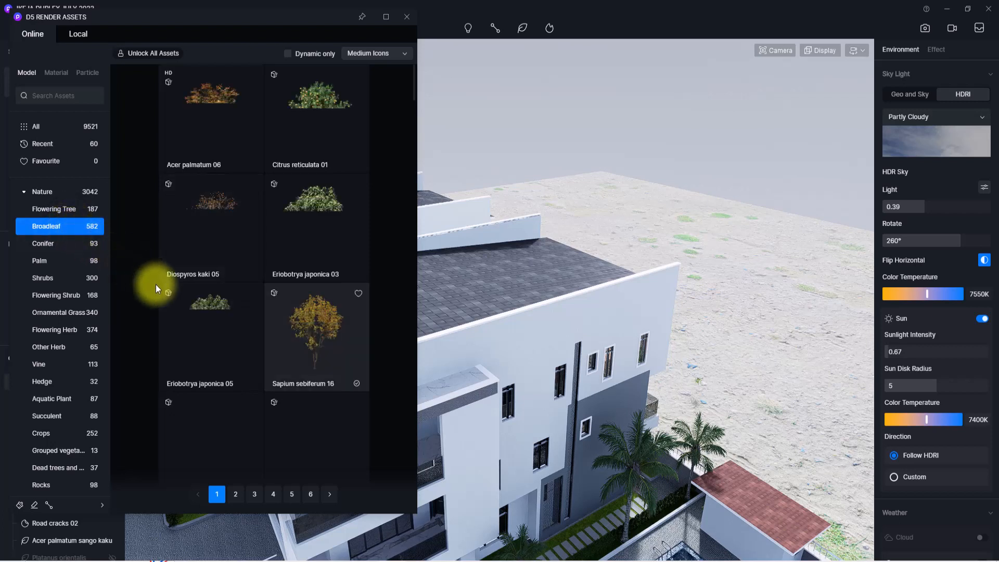
mouse_move(181, 302)
scroll(181, 302, down, 3)
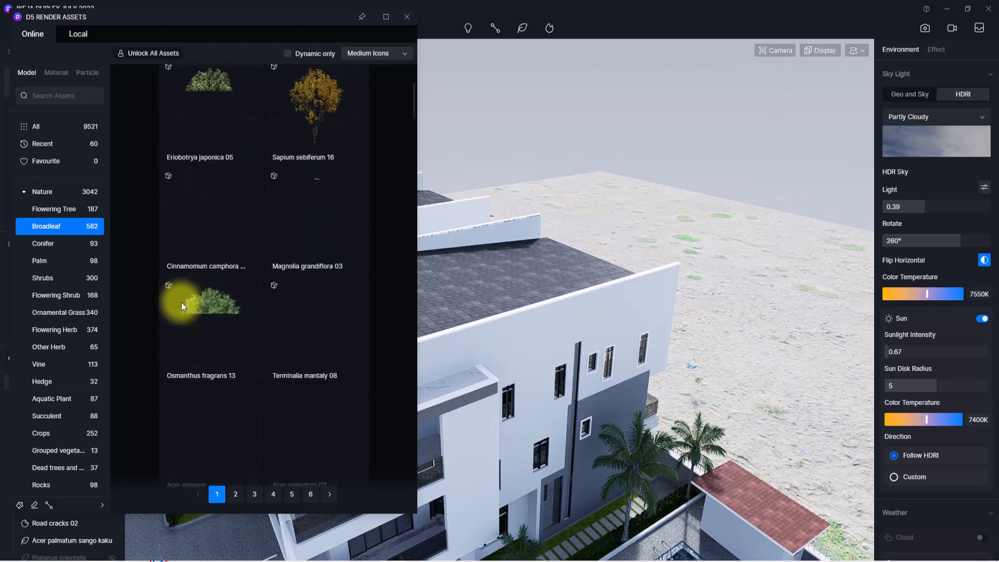
Step: Reduce the placement size and raise the random size variation for placed models, leaving the brush mode off
click(20, 506)
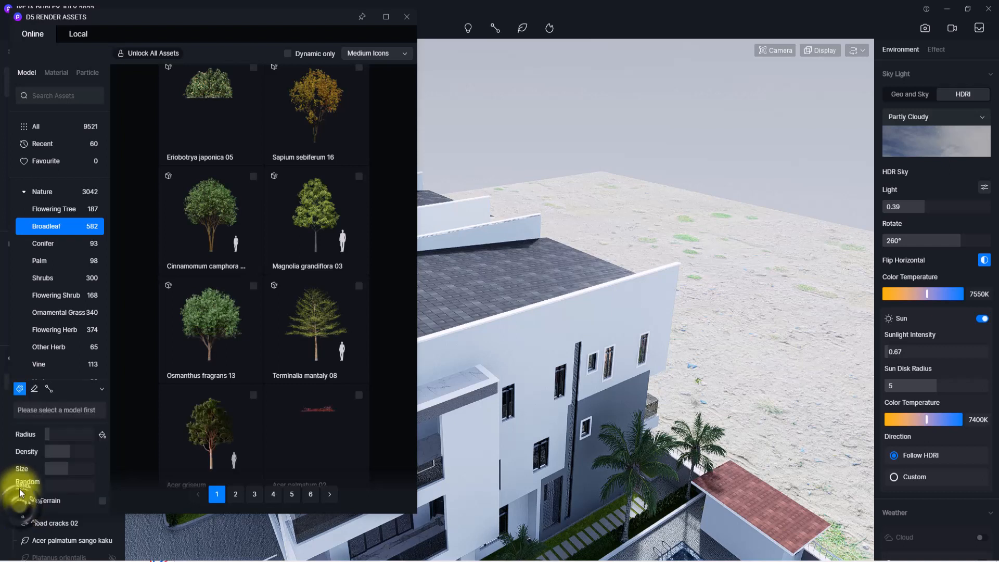
click(19, 390)
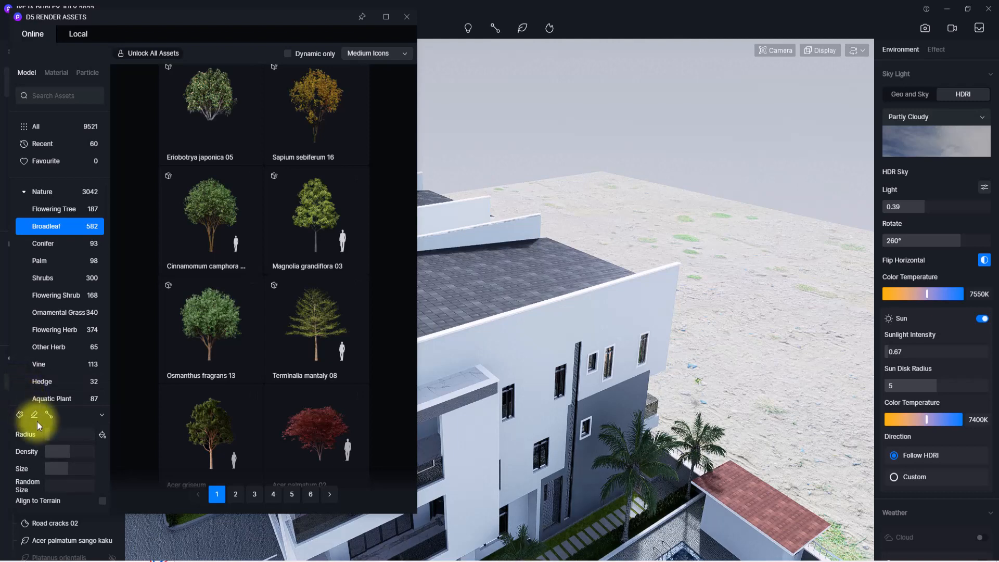
click(62, 469)
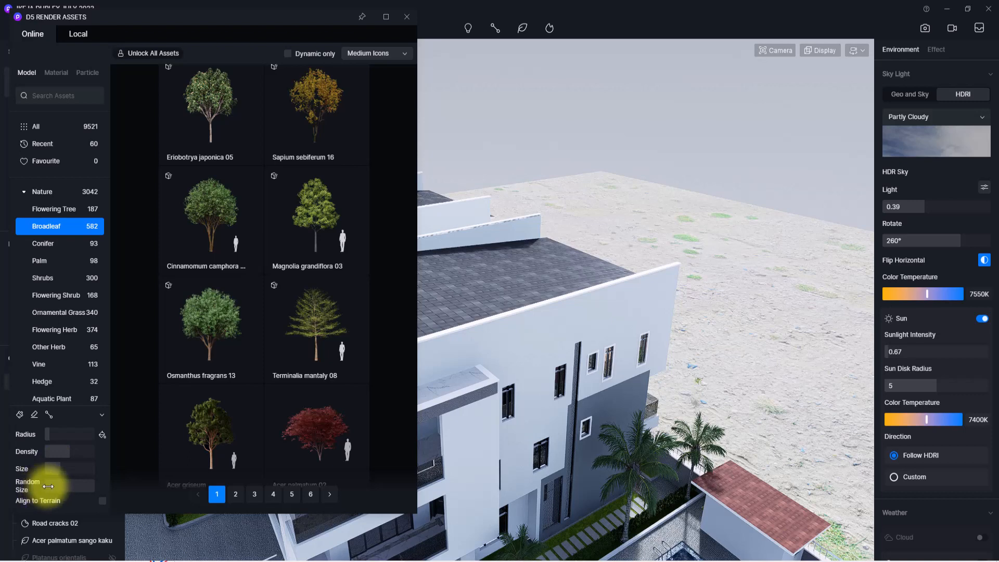
key(s)
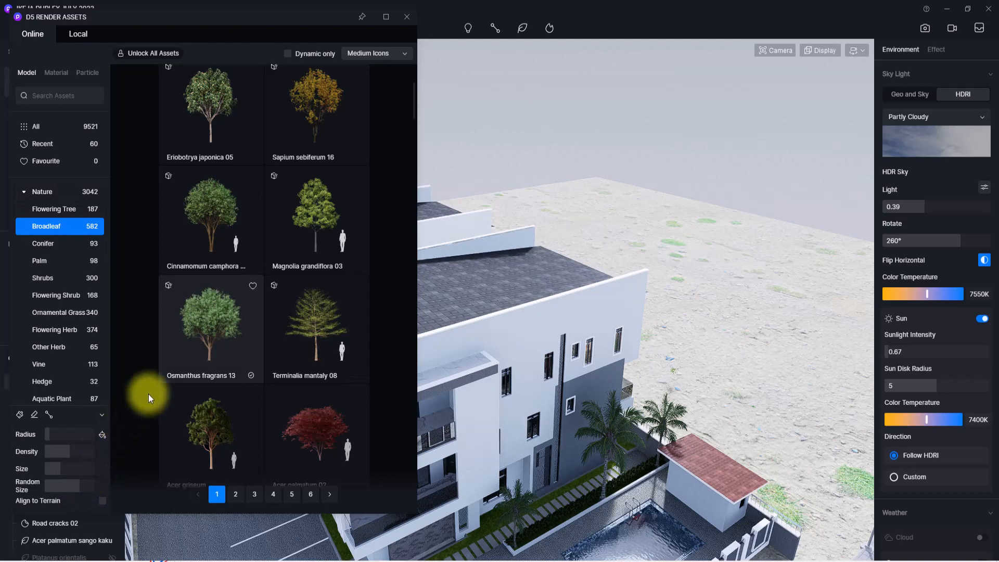
click(203, 324)
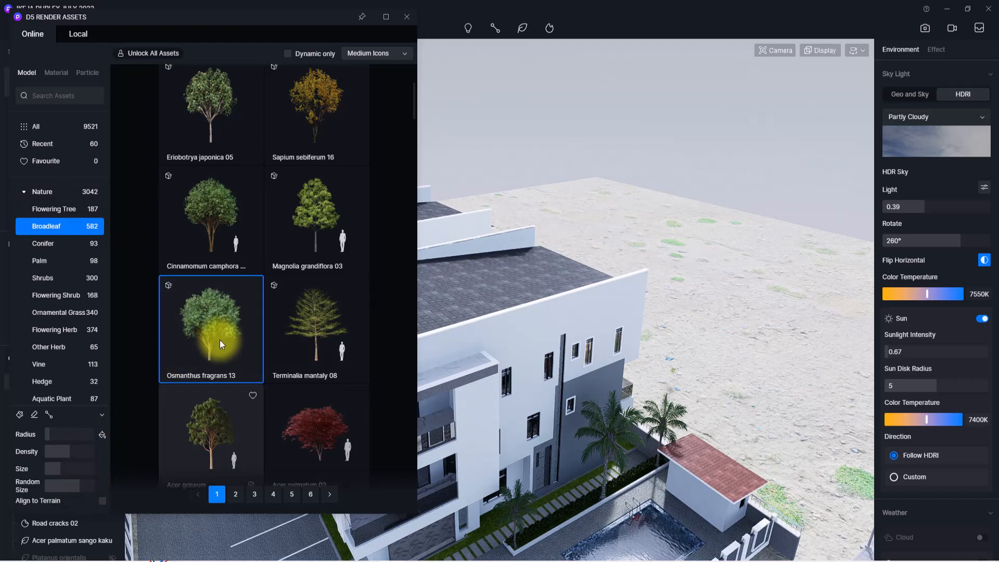
right_drag(582, 434, 884, 427)
scroll(728, 404, up, 3)
click(202, 324)
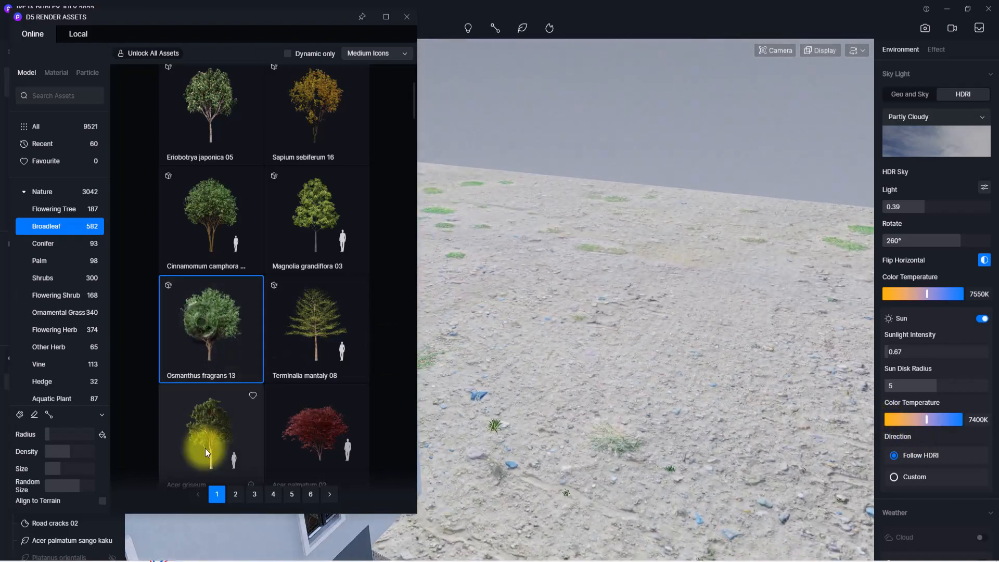
Step: Choose the Acer griseum tree and place specimens on the bare ground behind and beside the pool house
click(206, 451)
right_drag(594, 416, 517, 549)
scroll(591, 380, down, 8)
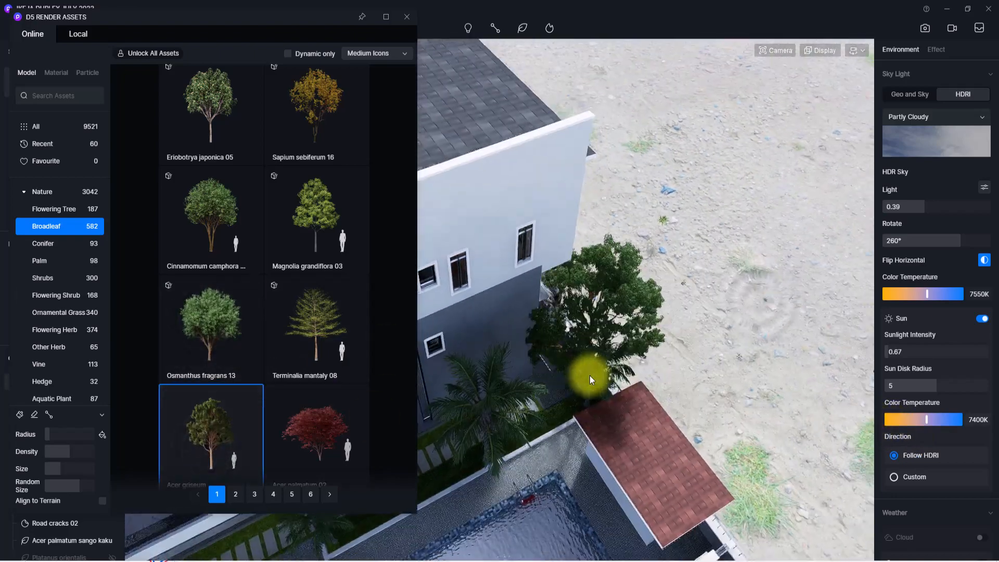
scroll(590, 376, down, 4)
right_drag(619, 385, 645, 314)
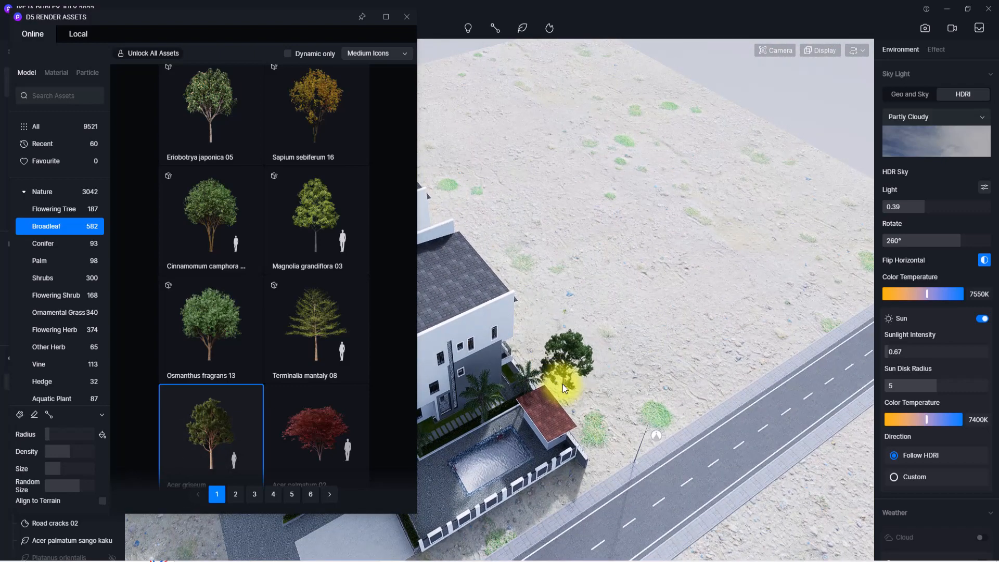
click(563, 384)
click(611, 459)
Step: Place two Acer griseum trees on the empty plot alongside the duplexes' parking driveway
scroll(614, 457, down, 6)
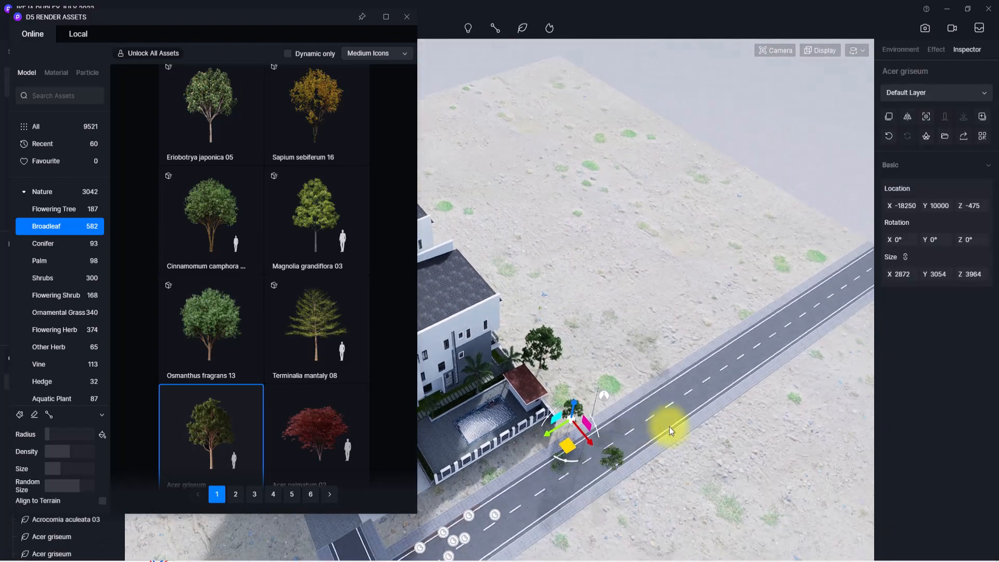
right_drag(669, 427, 292, 482)
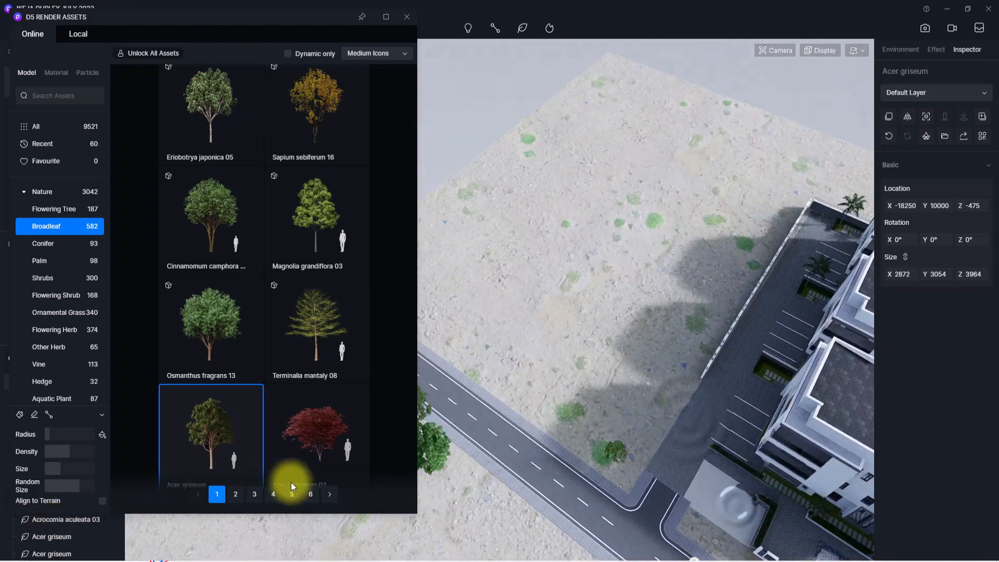
click(550, 407)
click(619, 390)
Step: Place two Acer griseum trees on the bare ground across the road from the site
right_drag(516, 429, 558, 526)
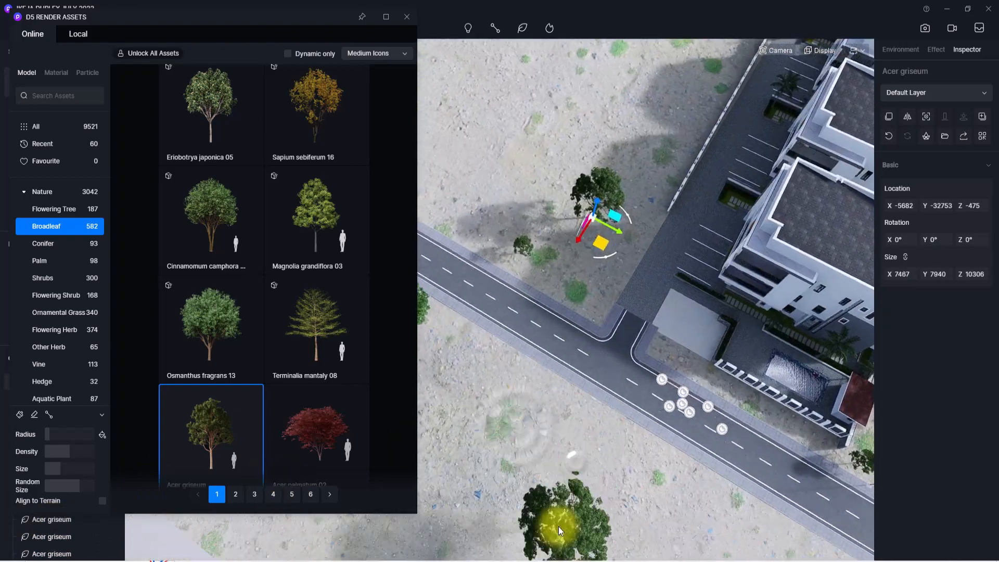
click(538, 415)
right_drag(537, 415, 678, 520)
click(612, 428)
Step: Fill the empty plot by the driveway with three more Acer griseum trees, including one near the road junction
right_drag(611, 428, 468, 197)
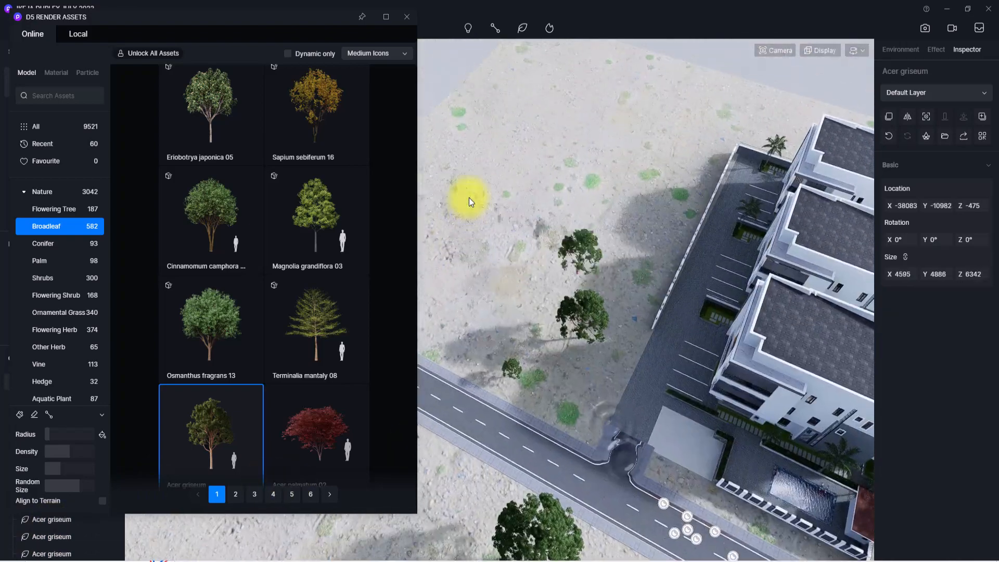
click(510, 330)
click(626, 285)
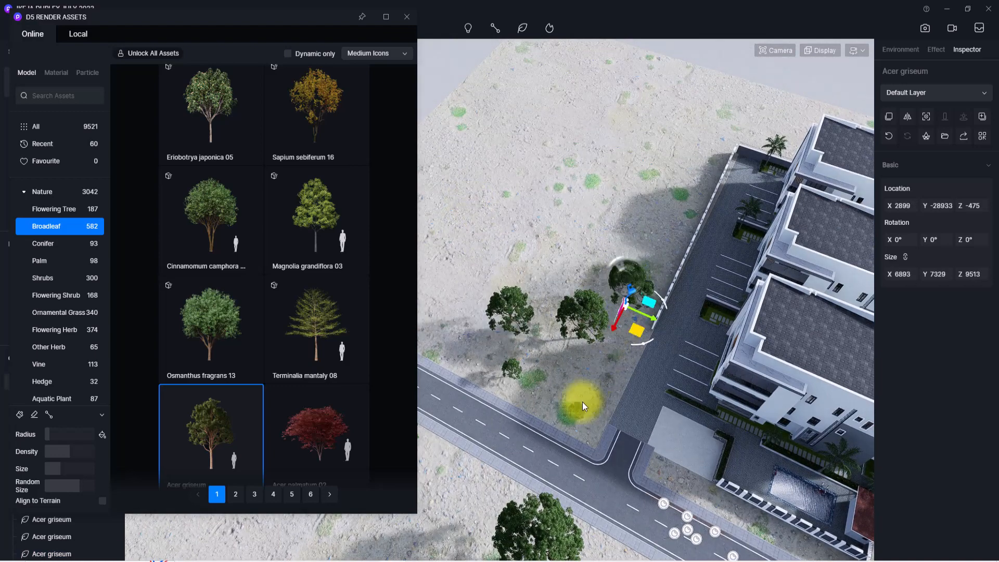
click(583, 406)
Step: Add one more Acer griseum across the road and another on the ground beside the pool fence
right_drag(582, 414, 758, 509)
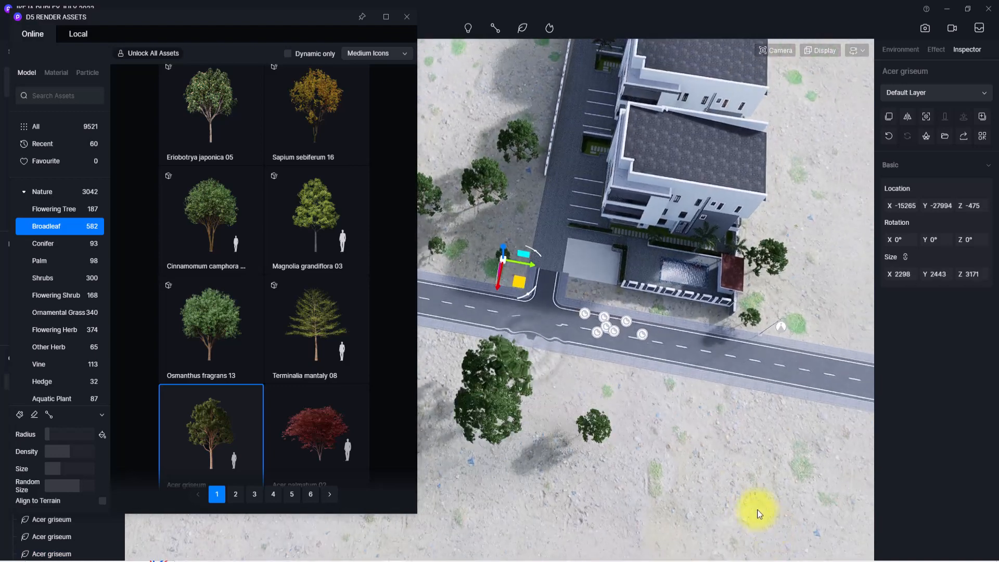
click(660, 400)
right_drag(661, 464, 895, 301)
click(706, 337)
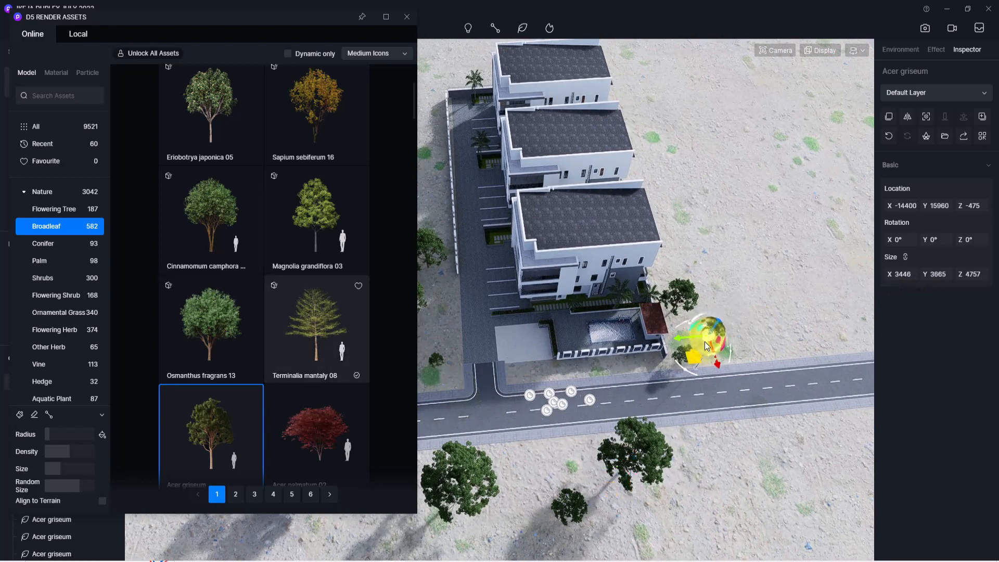
Step: Choose Magnolia grandiflora 03 and scatter trees across the road and on the empty plot by the driveway
click(306, 211)
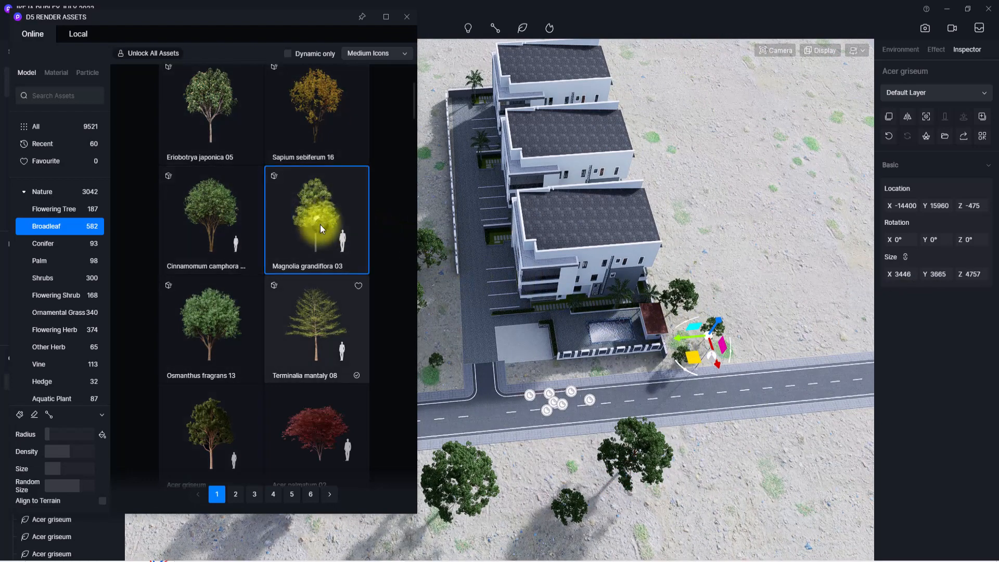
click(320, 224)
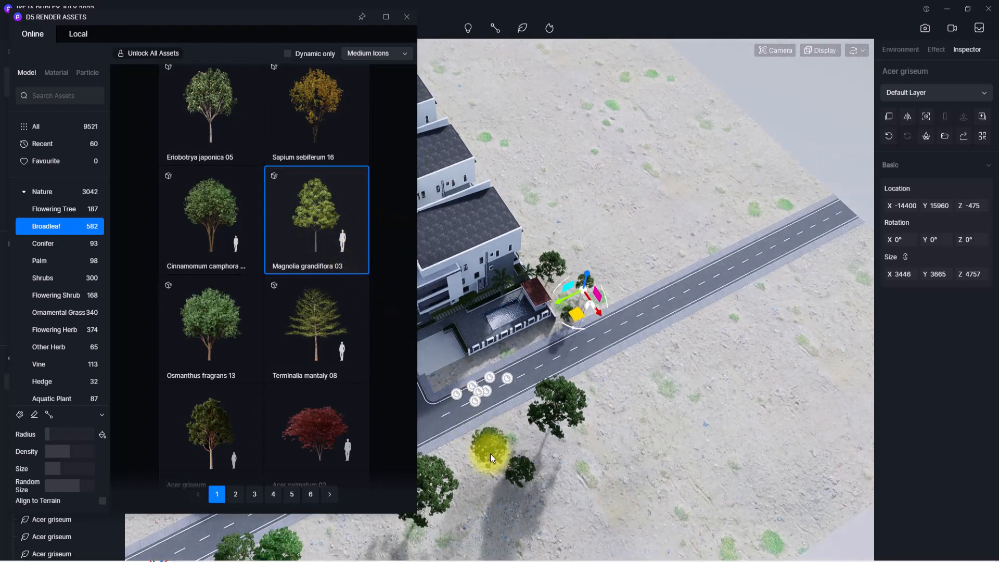
click(490, 454)
right_drag(491, 454, 432, 370)
click(555, 318)
click(473, 405)
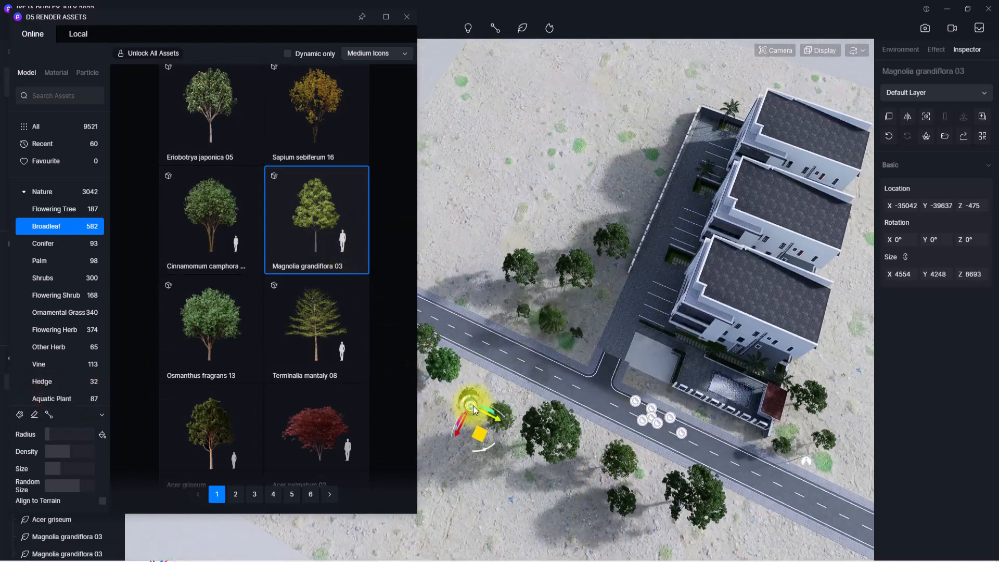
click(516, 416)
Step: Place two Magnolia grandiflora 03 trees on the ground around the pool house and close the asset library
right_drag(516, 417, 965, 390)
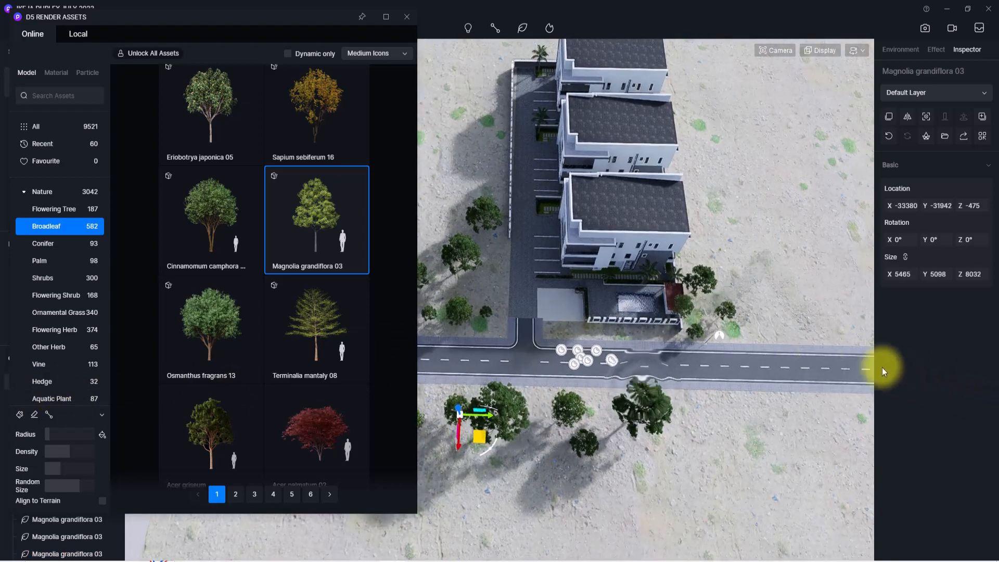
click(702, 318)
click(703, 264)
scroll(703, 264, up, 3)
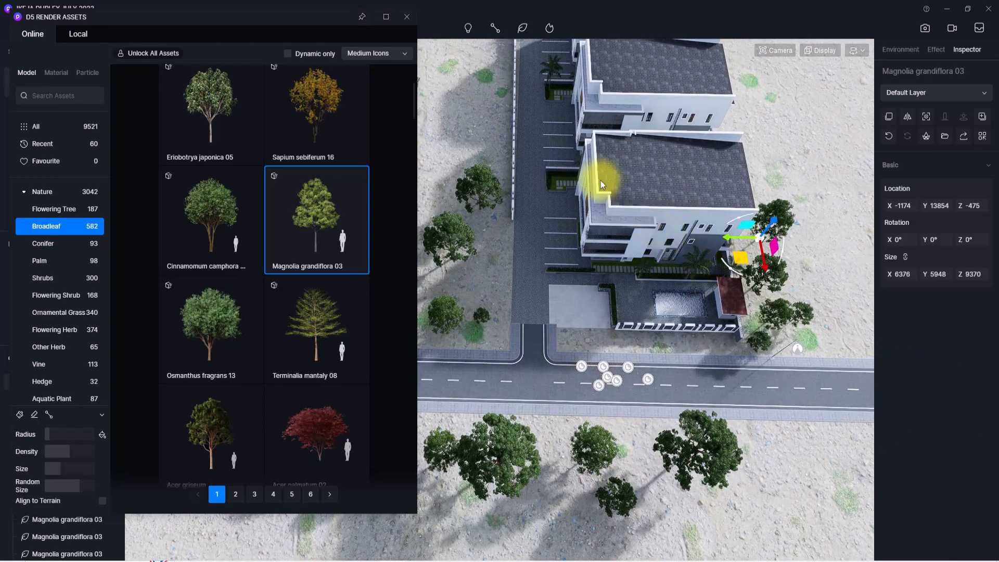
click(407, 18)
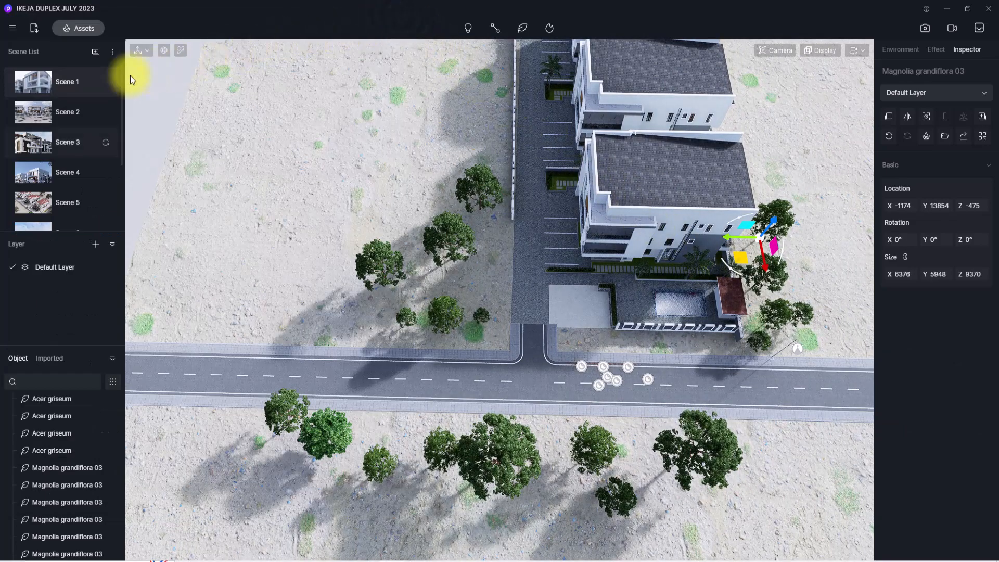
Step: Starting from the Scene 1 view, move the Magnolia grandiflora 03 behind the pool-side palms to X -3287
click(46, 95)
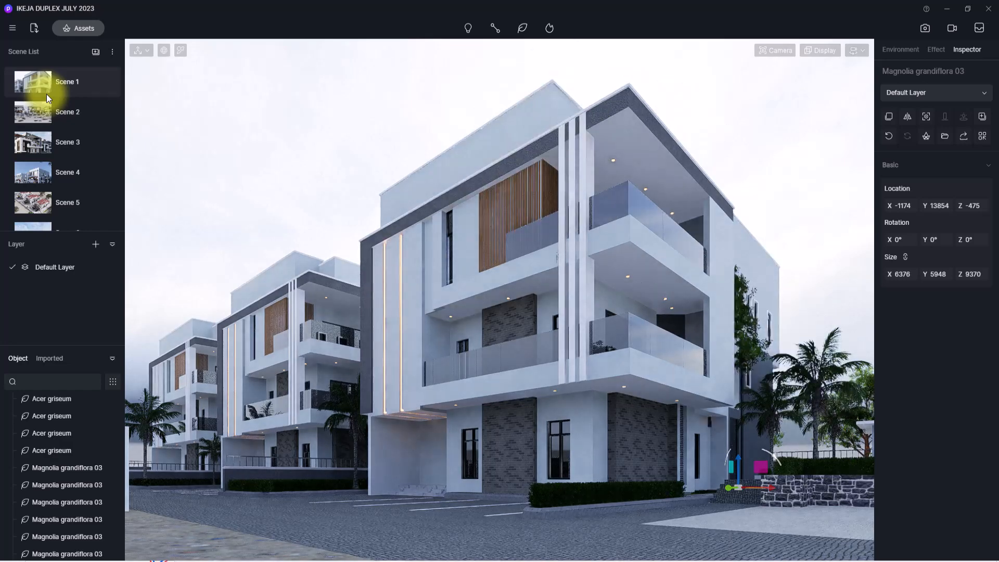
click(225, 181)
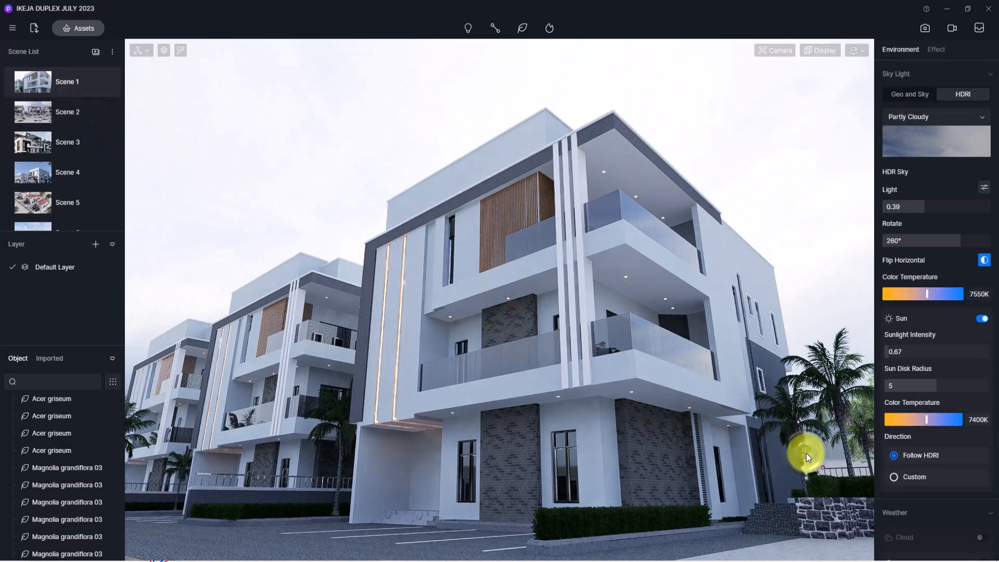
right_drag(742, 408, 838, 408)
key(w)
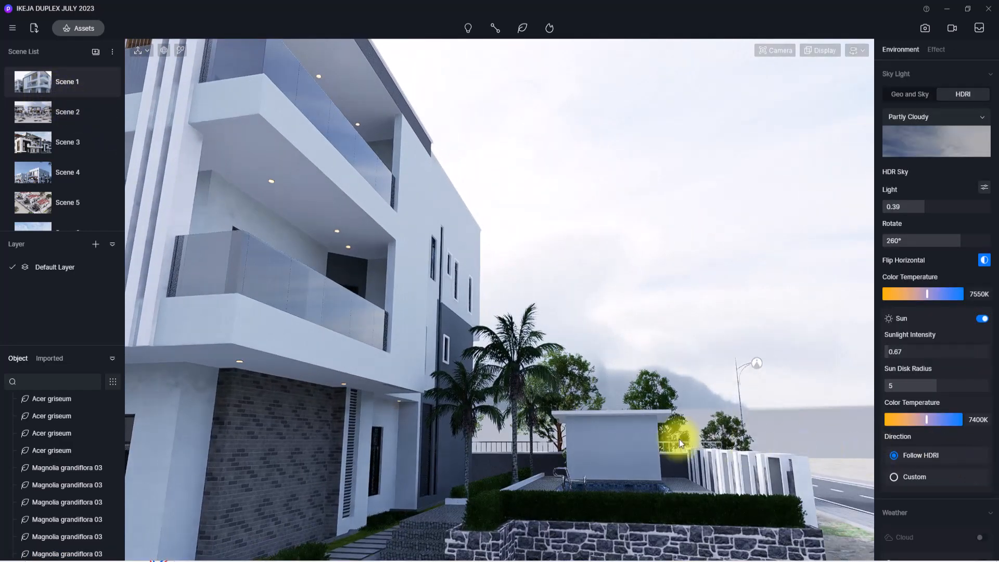
click(481, 429)
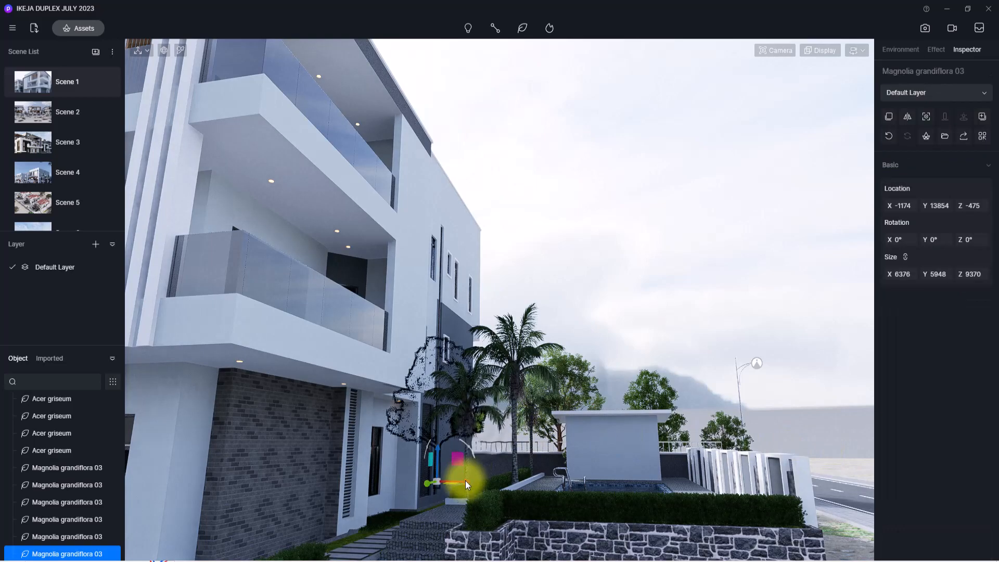
drag(466, 480, 500, 485)
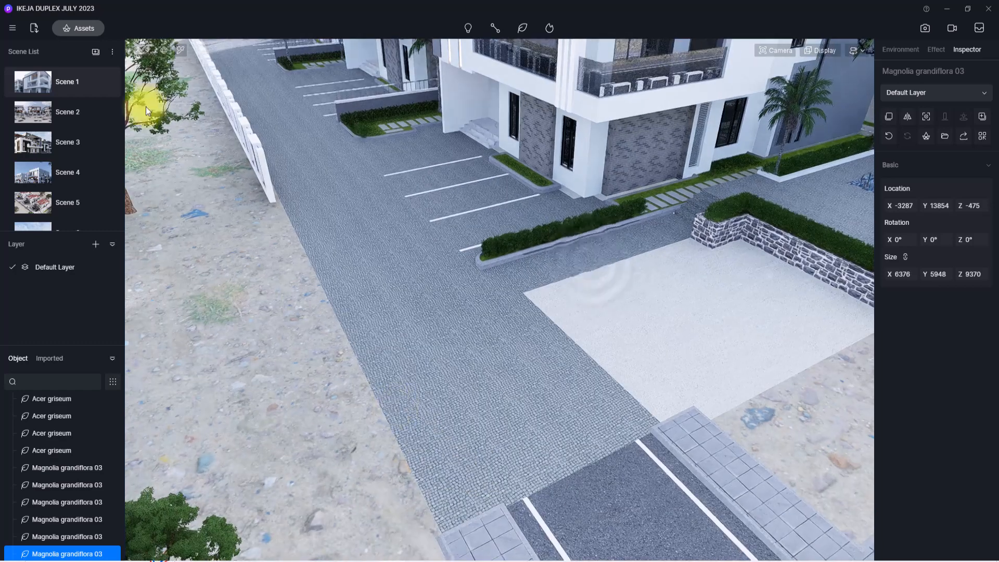
Step: Browse the library's grass, herb and flowering shrub assets and choose the Kerria japonica 04 flowering shrub
click(78, 28)
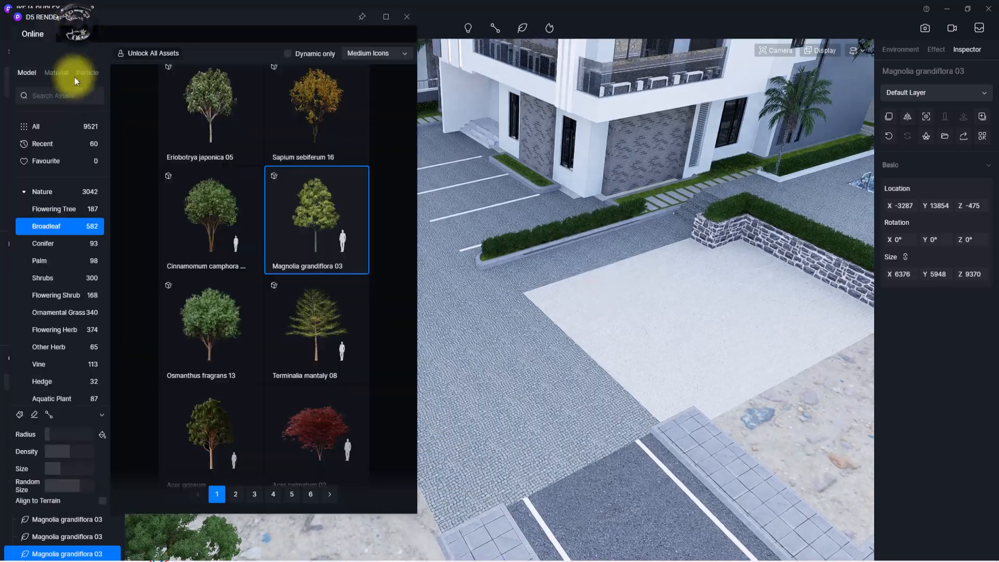
click(50, 314)
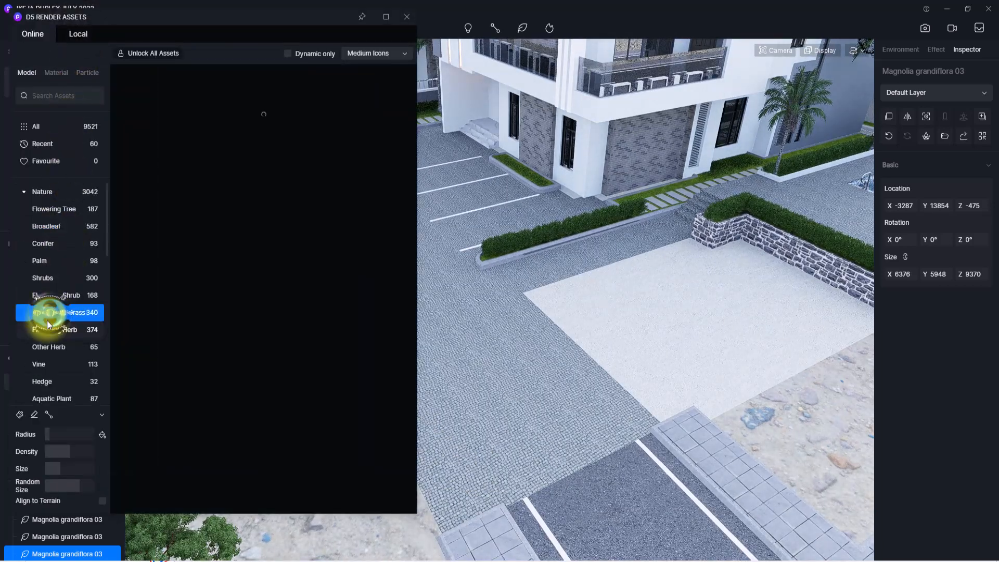
click(44, 332)
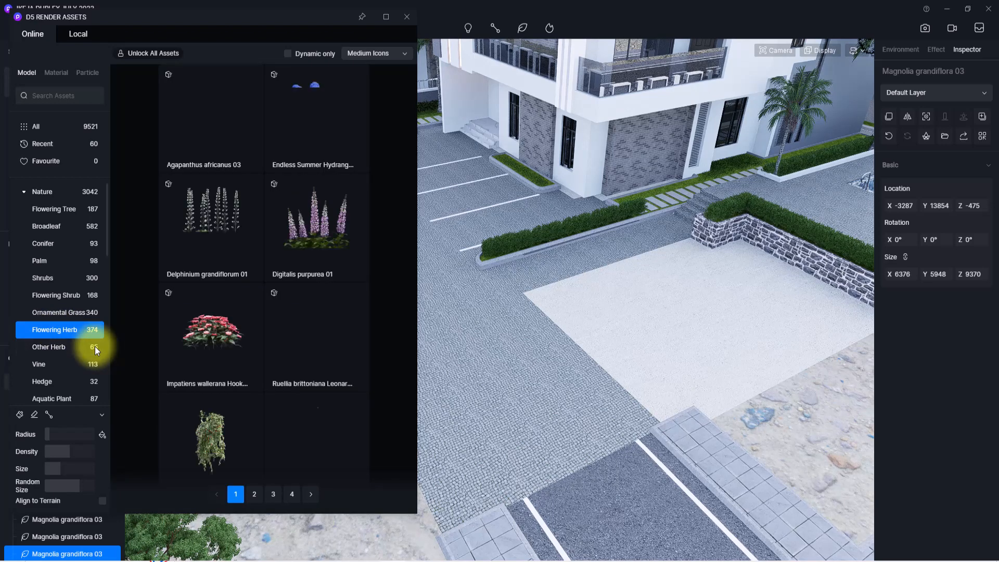
click(53, 347)
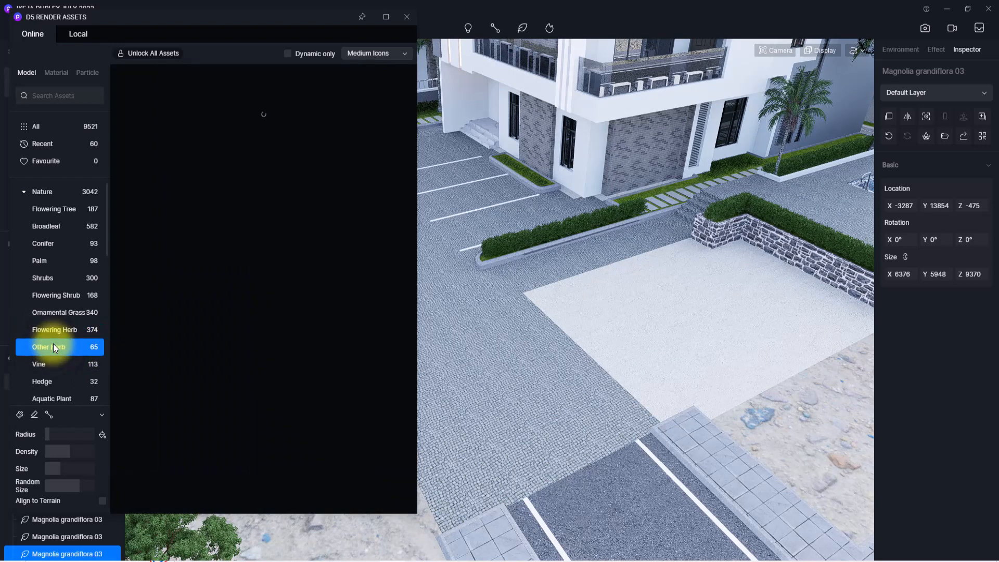
click(74, 301)
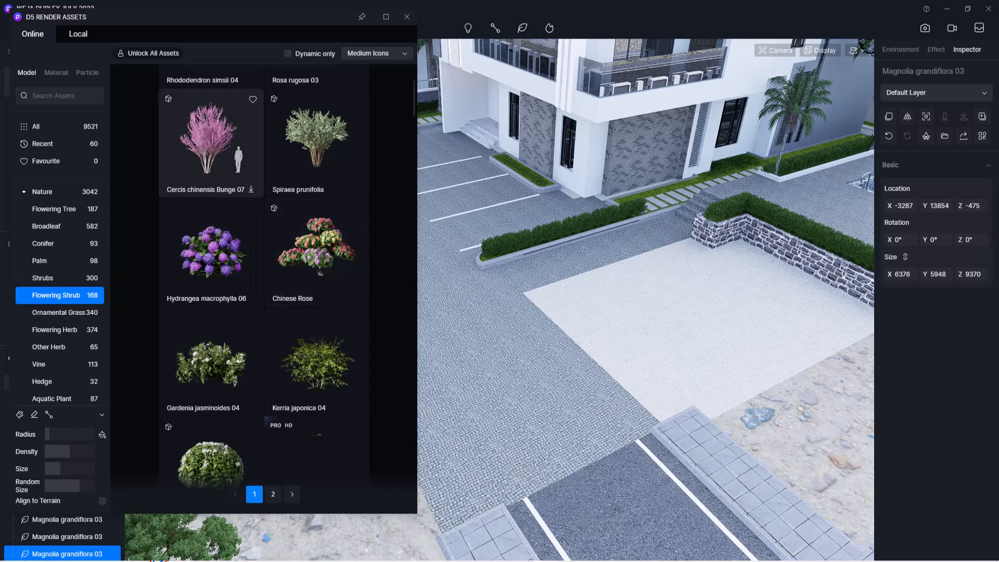
scroll(318, 234, up, 2)
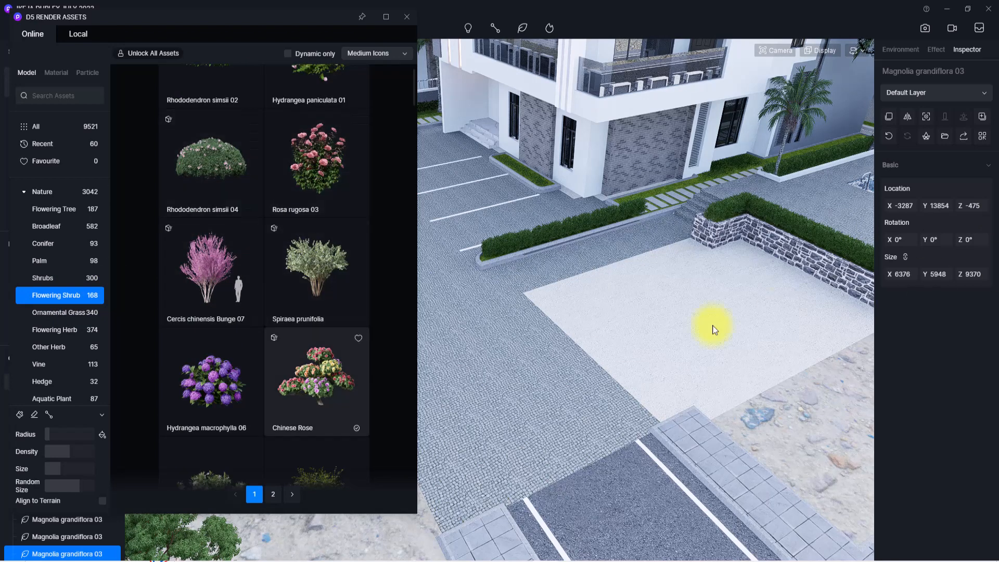
scroll(311, 406, down, 2)
click(310, 406)
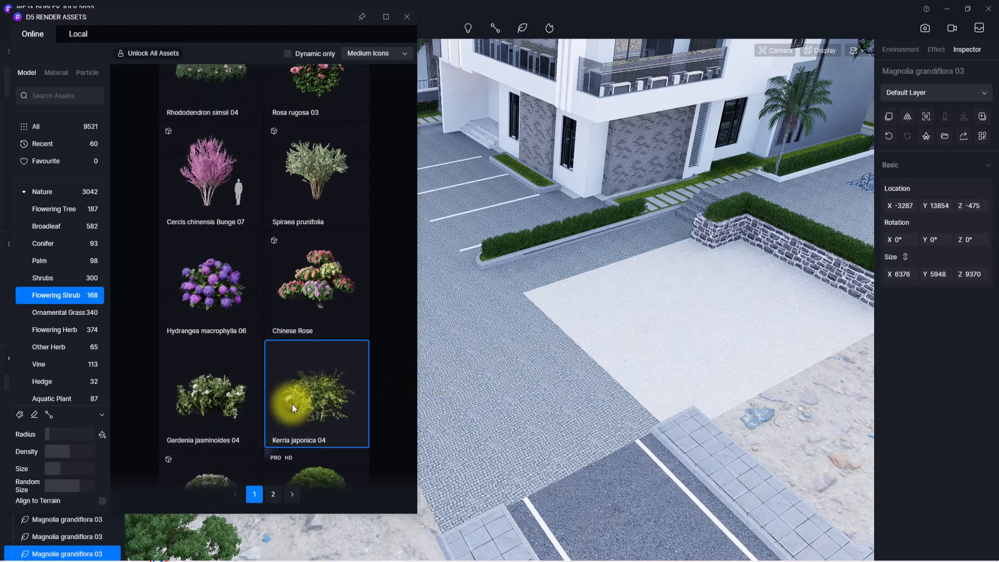
Step: Increase the plant size and place Kerria japonica 04 at the end of the parking hedge and on the stone planter's corner
scroll(524, 213, up, 5)
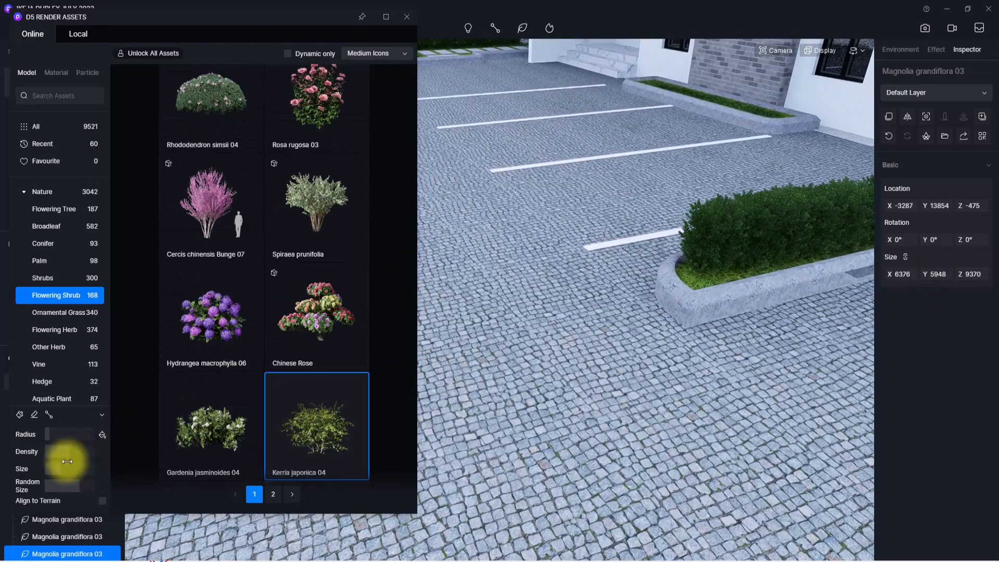
click(71, 468)
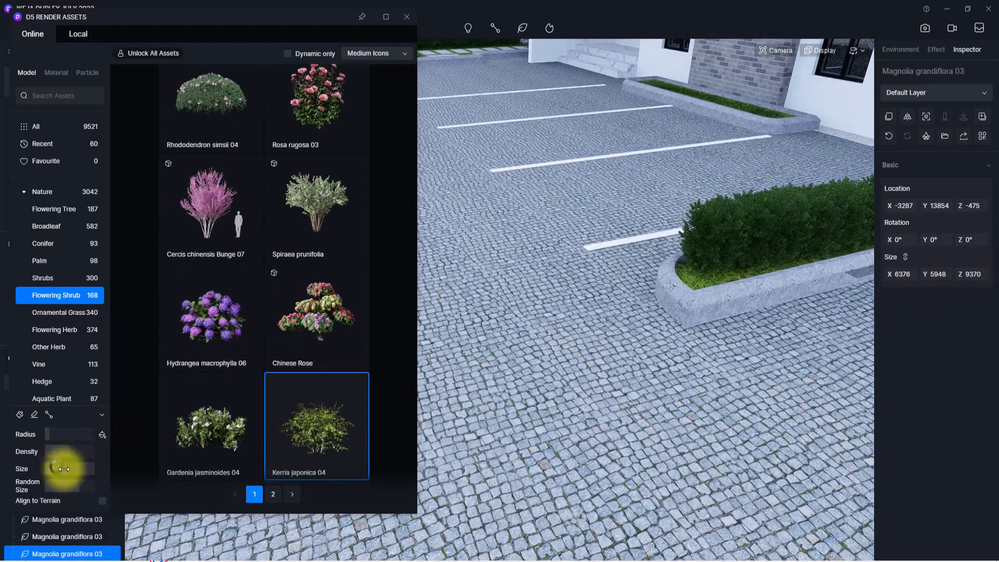
click(693, 289)
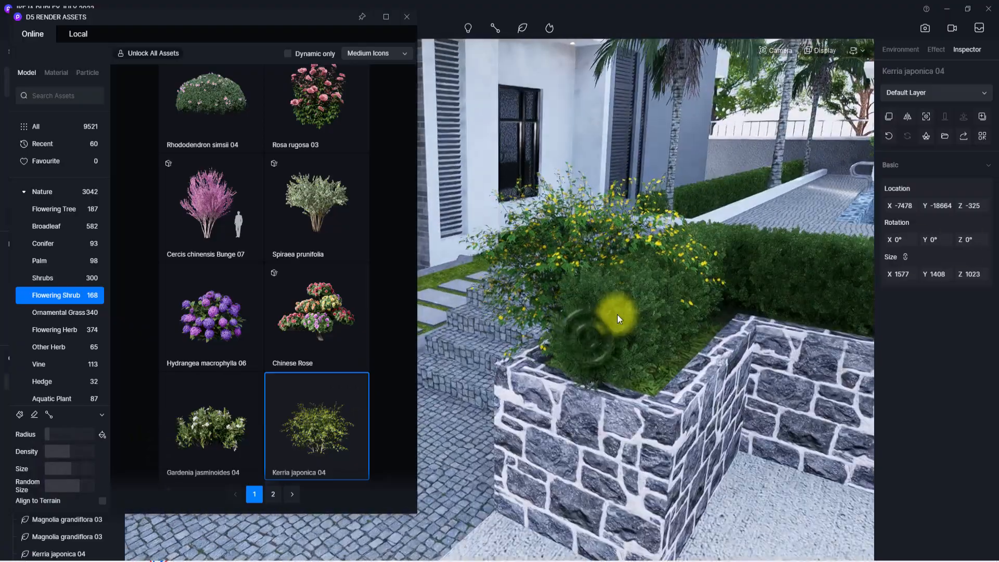
right_drag(618, 316, 608, 406)
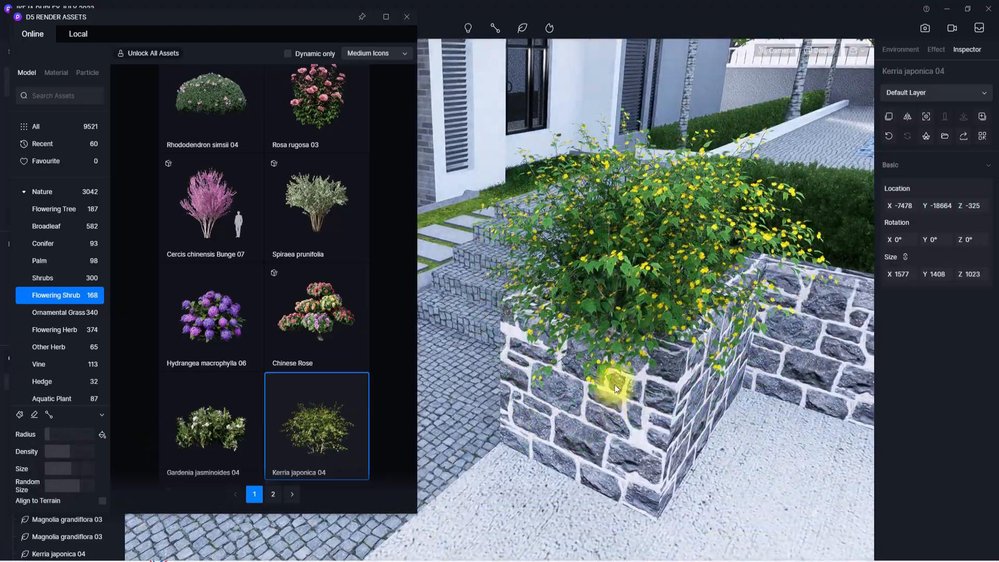
click(630, 329)
Step: Choose Rosa rugosa 03 and place one at the near end of the grass strip beside the brick-clad wall
scroll(658, 341, down, 10)
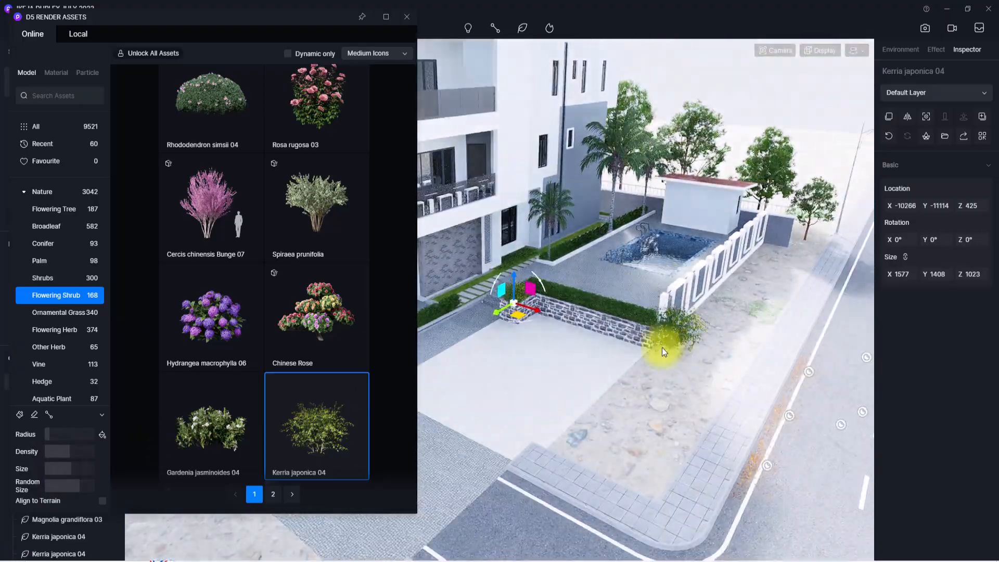
right_drag(662, 348, 429, 341)
scroll(430, 341, up, 6)
scroll(281, 209, up, 1)
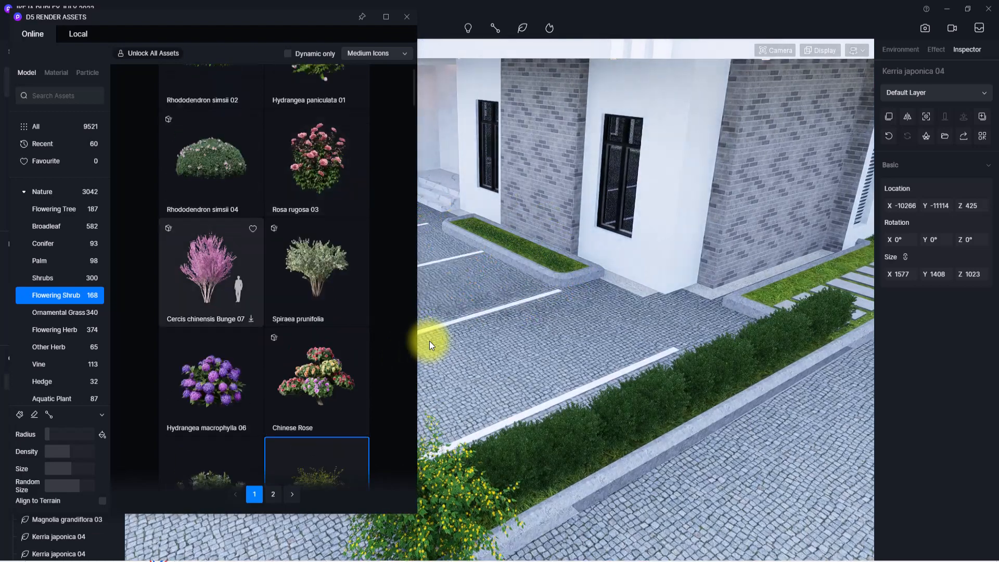
scroll(282, 219, up, 1)
click(331, 241)
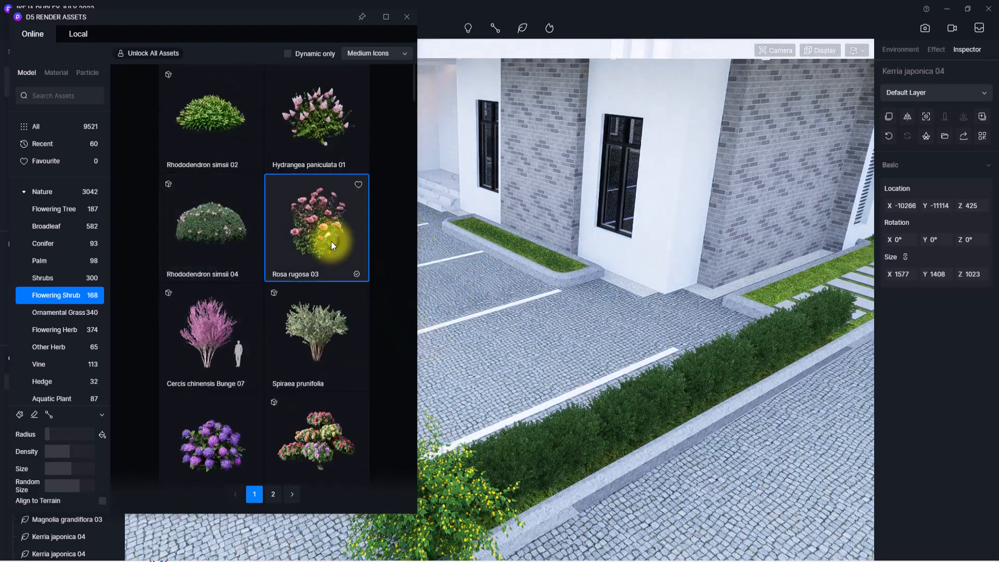
scroll(608, 223, up, 6)
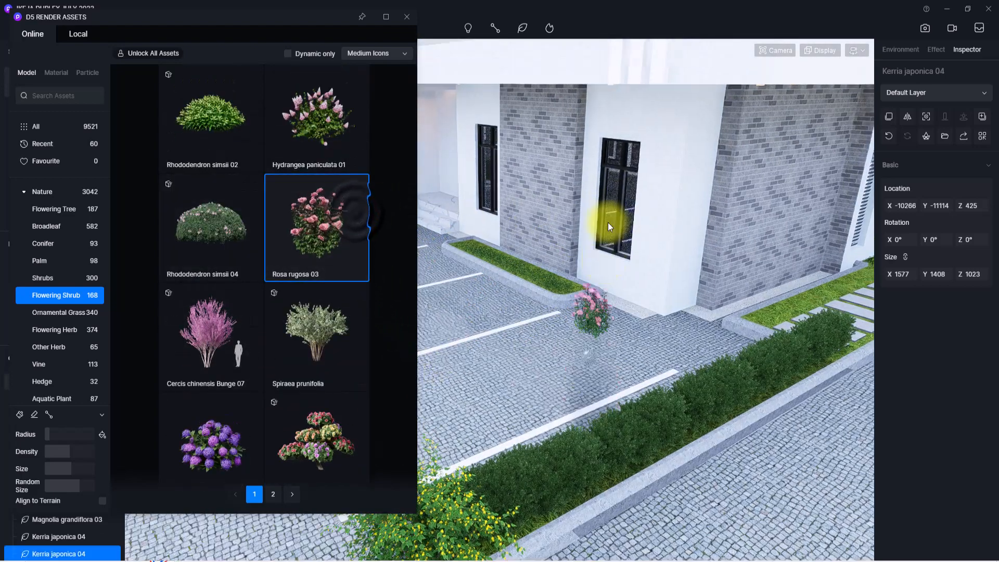
scroll(583, 447, down, 5)
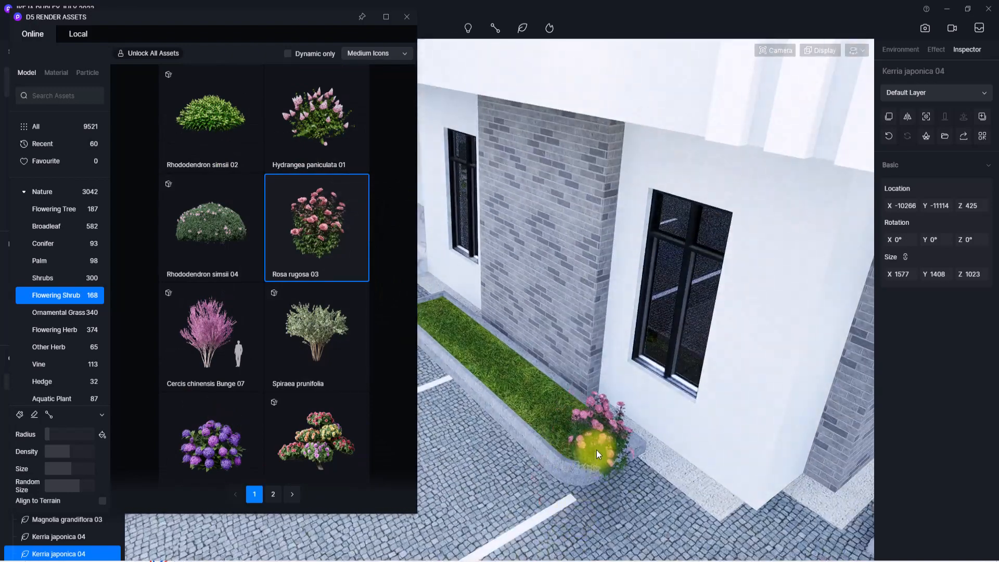
click(596, 450)
Step: Raise the plant size, minimize the random size, and place a larger Rosa rugosa 03 at the grass strip's end near the entrance steps
scroll(487, 377, up, 3)
scroll(489, 378, up, 4)
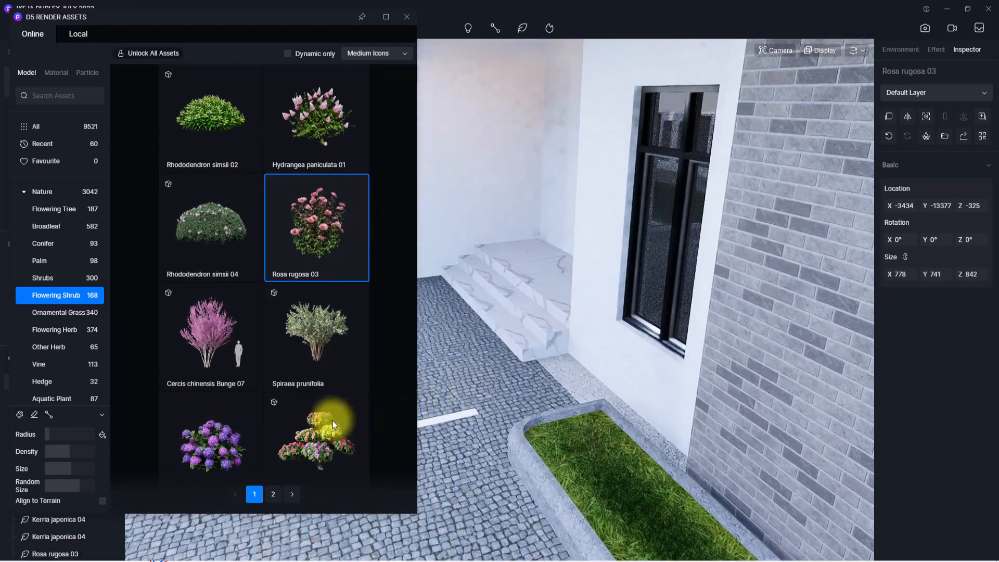
drag(56, 491, 106, 466)
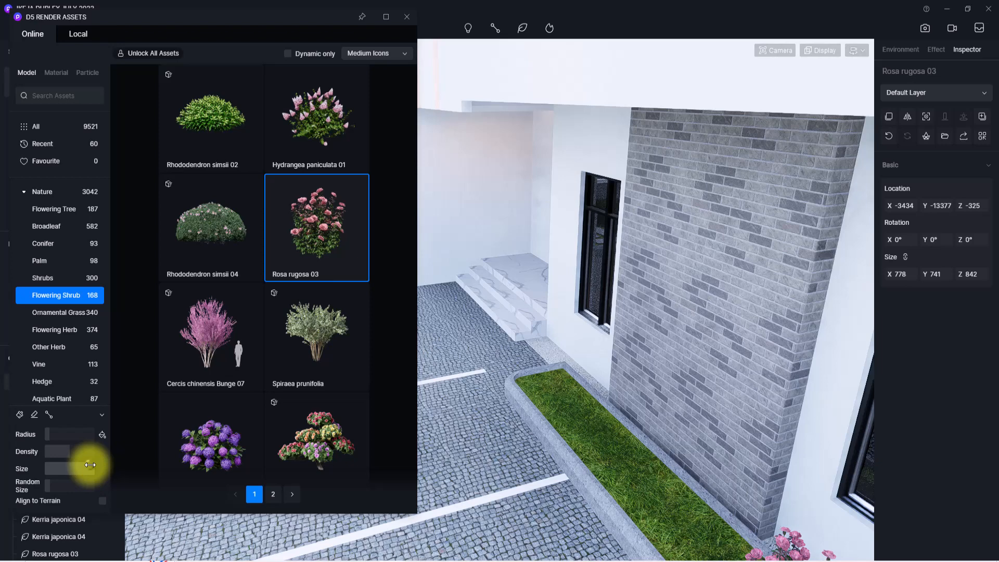
click(539, 391)
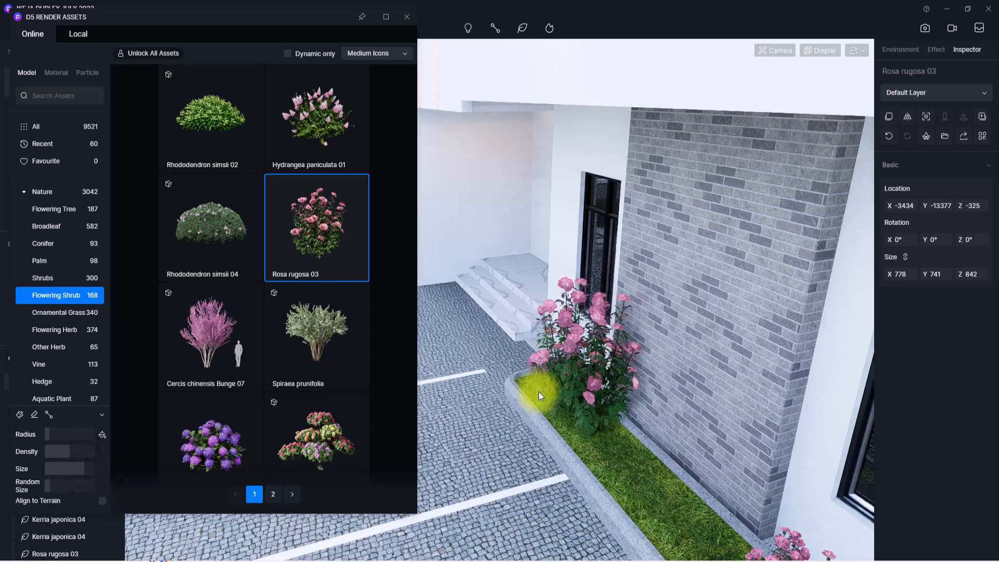
click(539, 390)
right_drag(630, 404, 652, 387)
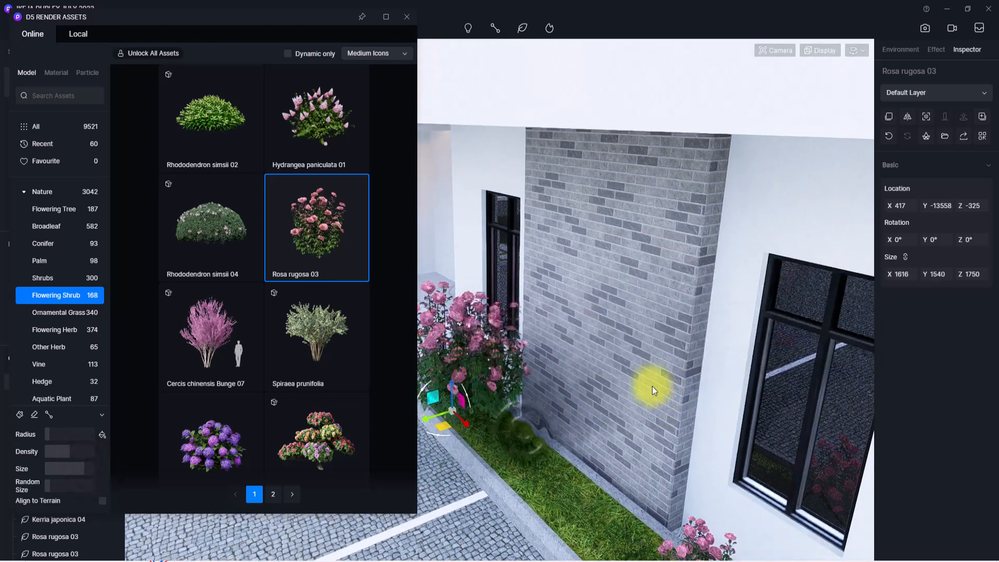
click(242, 127)
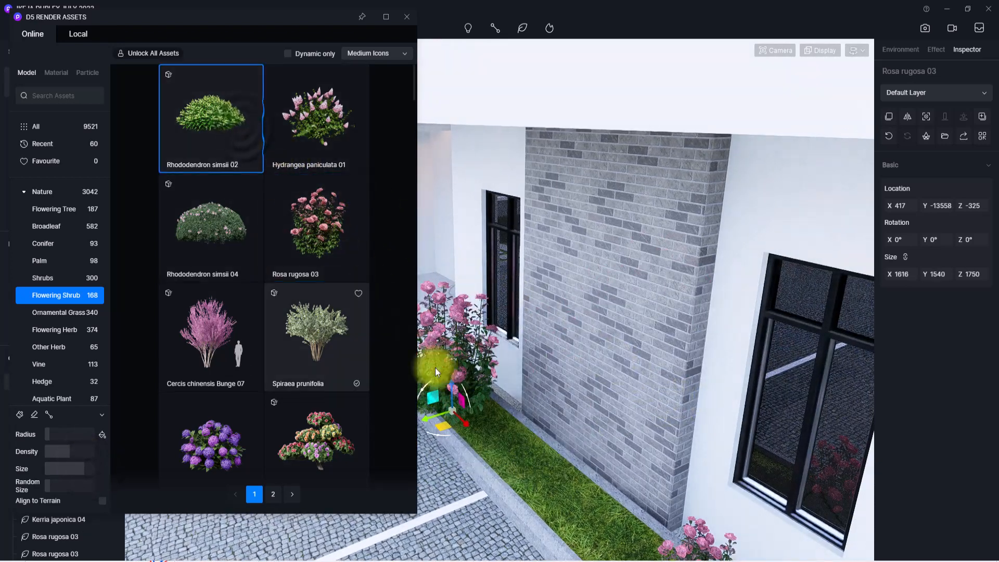
scroll(578, 462, down, 8)
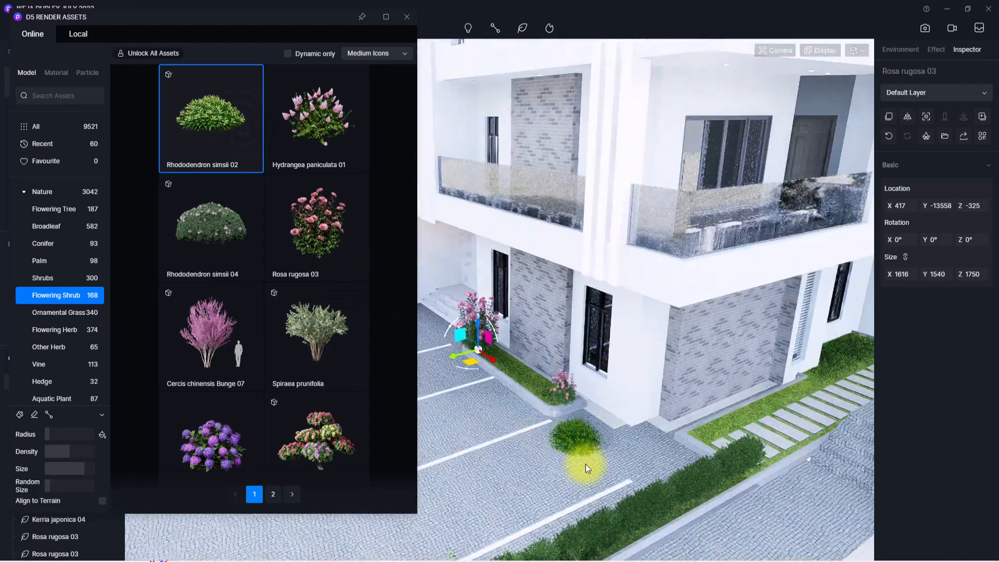
right_drag(625, 474, 474, 463)
scroll(861, 281, up, 5)
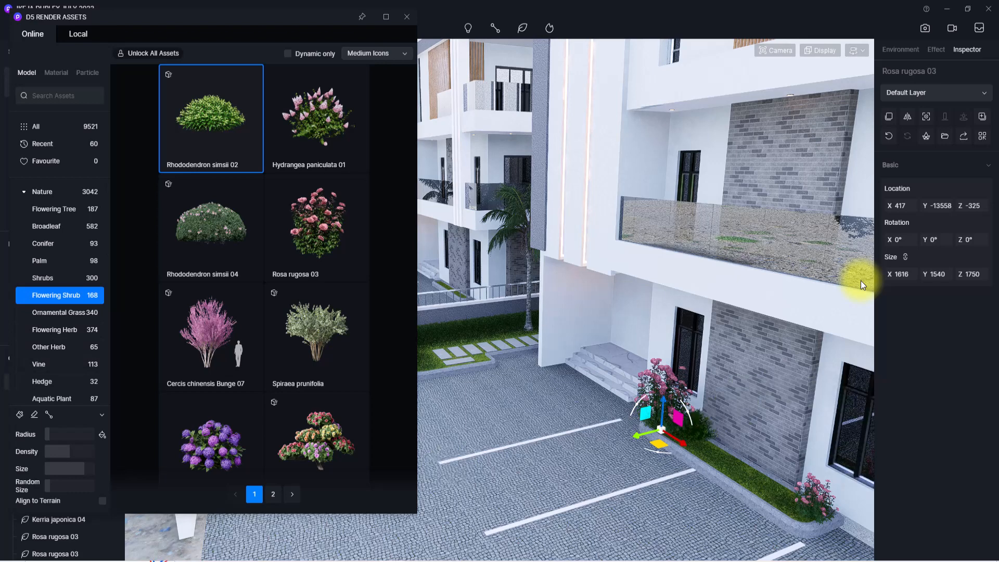
Step: Choose the Golden Privet 04 hedge and place it in the grass strip beside the larger Rosa rugosa 03
click(51, 389)
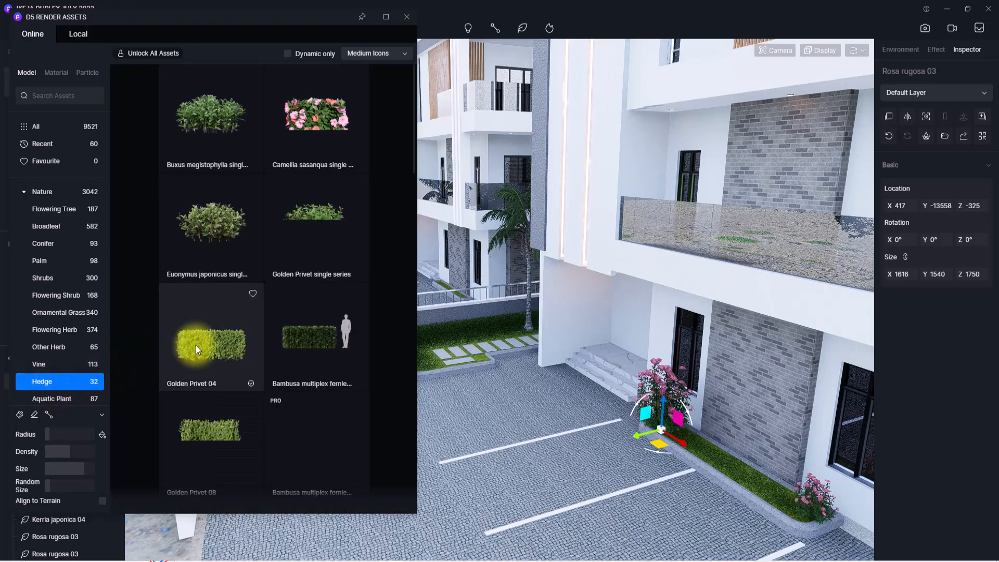
click(196, 345)
right_drag(624, 502, 897, 518)
scroll(653, 478, up, 5)
right_drag(654, 479, 492, 486)
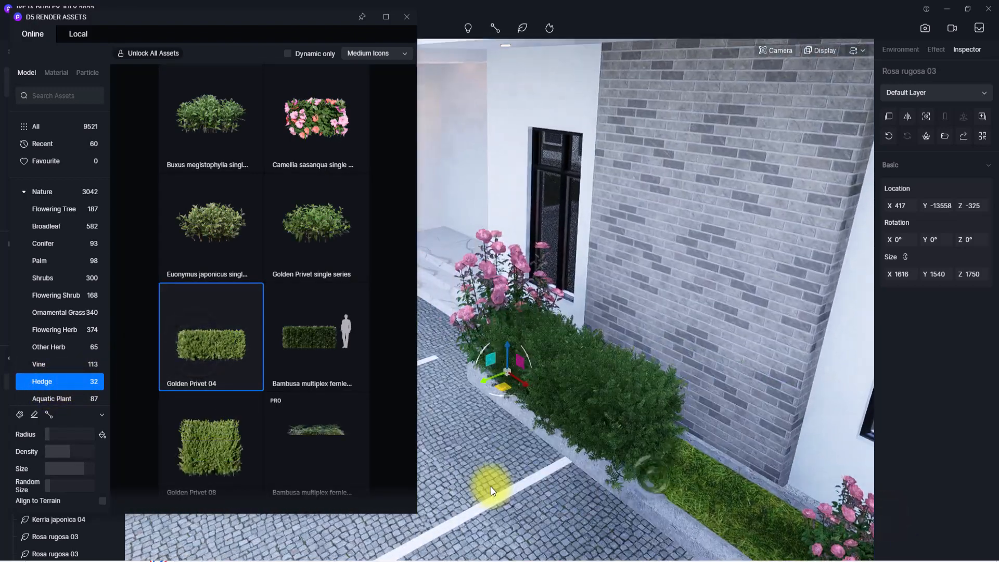
click(590, 429)
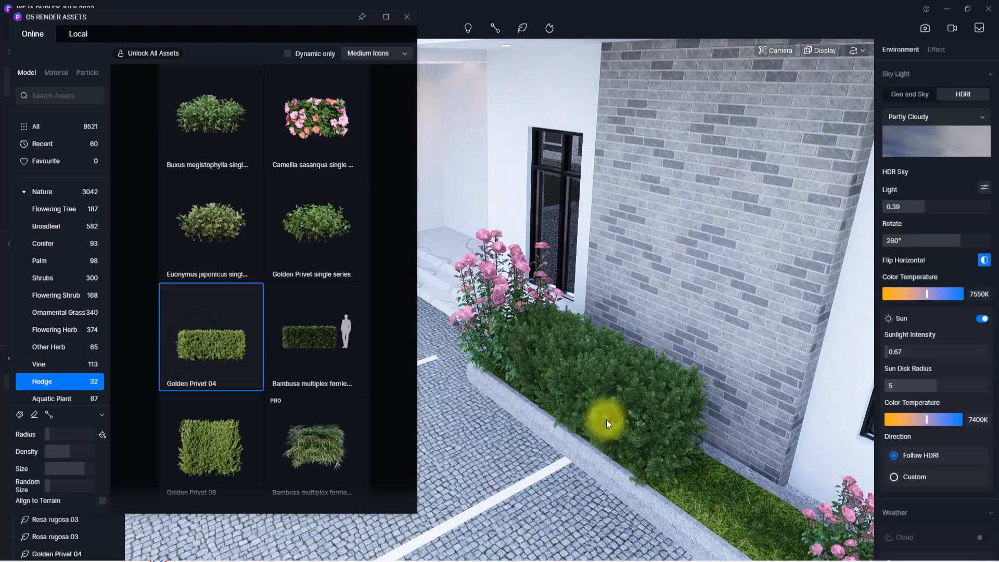
Step: Copy the Golden Privet 04 hedge along the grass strip toward the smaller rose, to X -2194
click(592, 419)
scroll(576, 392, down, 4)
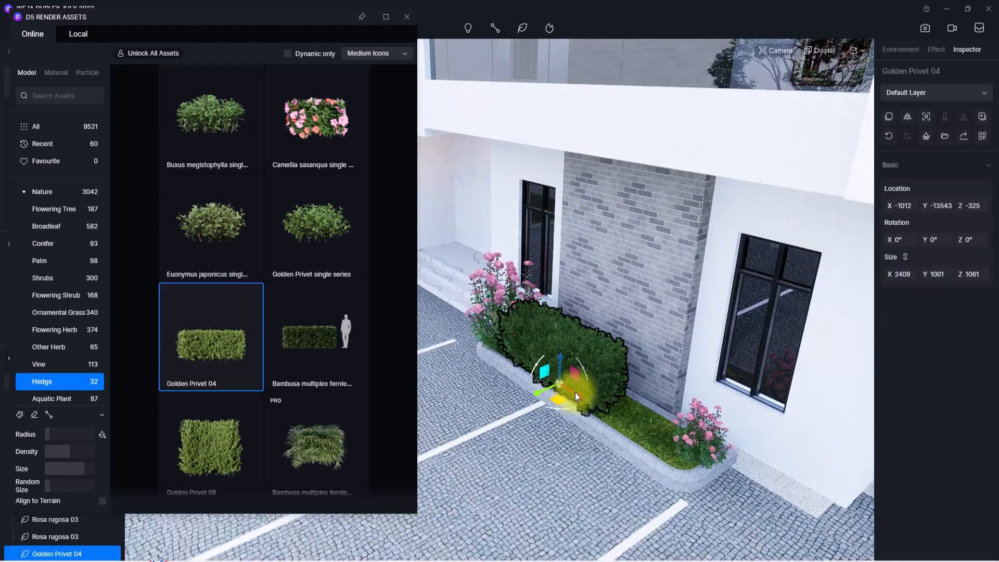
shift+drag(576, 393, 638, 431)
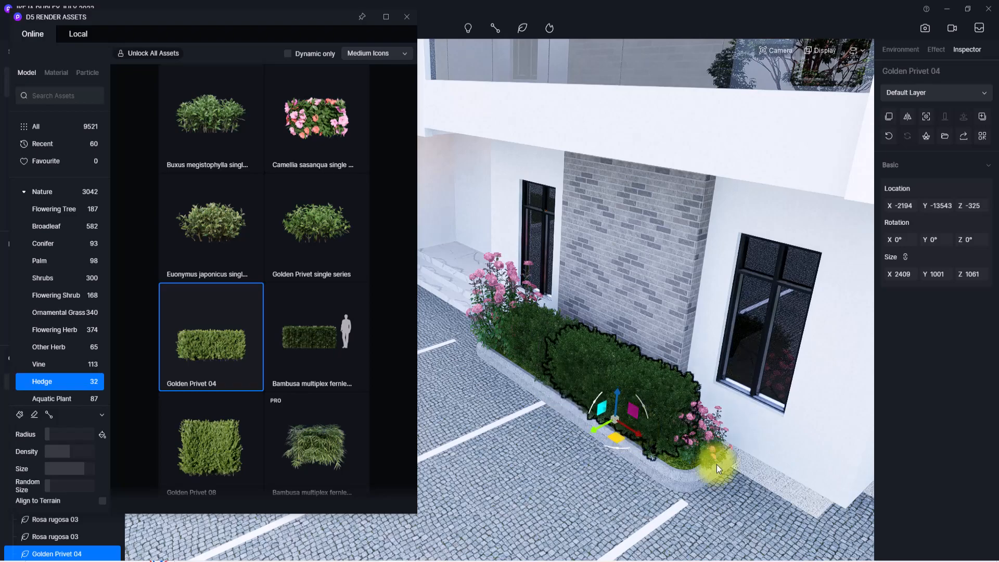
Step: Close the asset library and review the new planting from Scene 1 and around the pool house
scroll(718, 465, down, 5)
right_drag(717, 465, 555, 561)
scroll(722, 295, up, 5)
scroll(718, 323, down, 10)
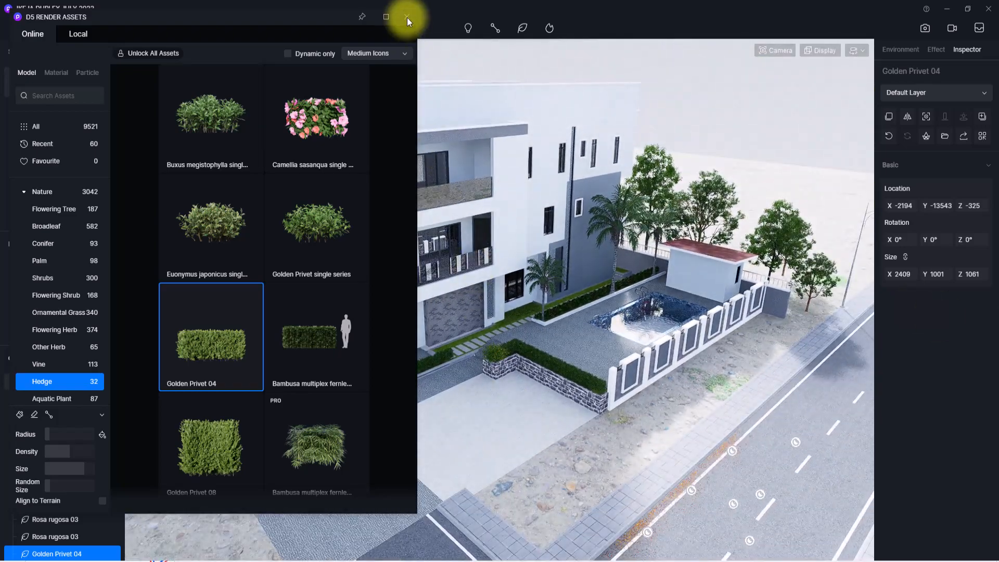
click(406, 17)
click(34, 81)
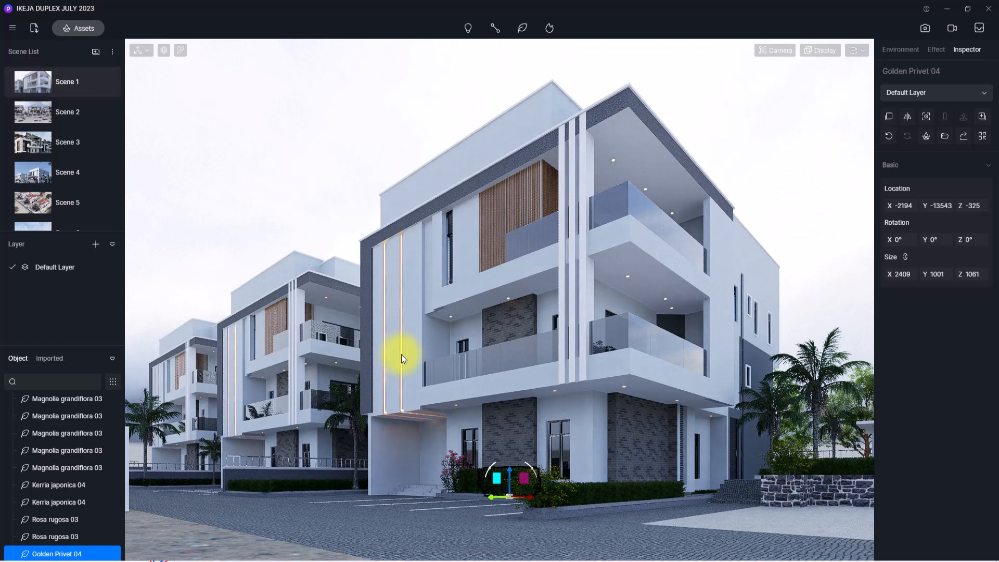
right_drag(636, 450, 894, 442)
key(w)
key(s)
Step: Open the asset library and browse the online Commercial and Buildings model categories
click(81, 29)
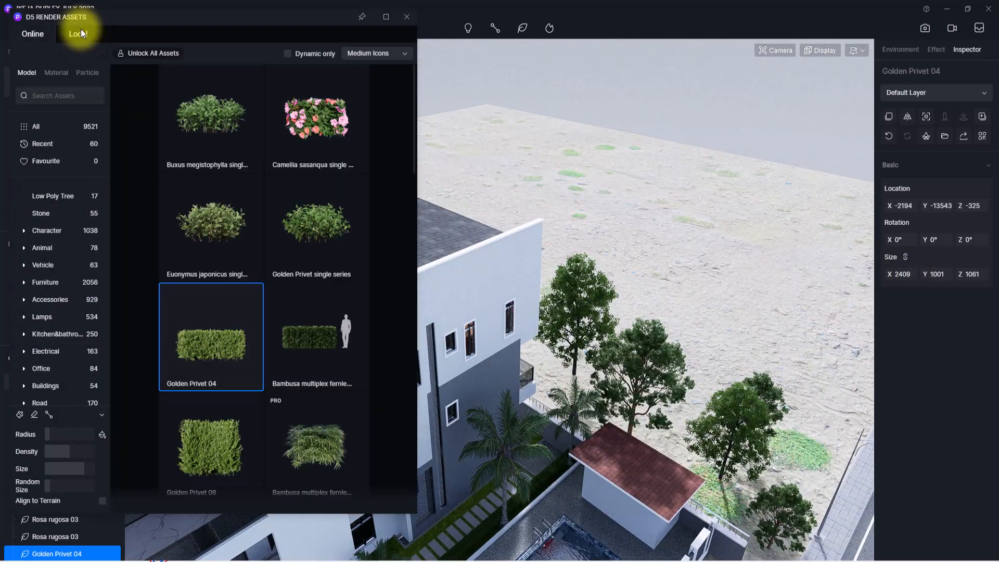
scroll(82, 123, down, 3)
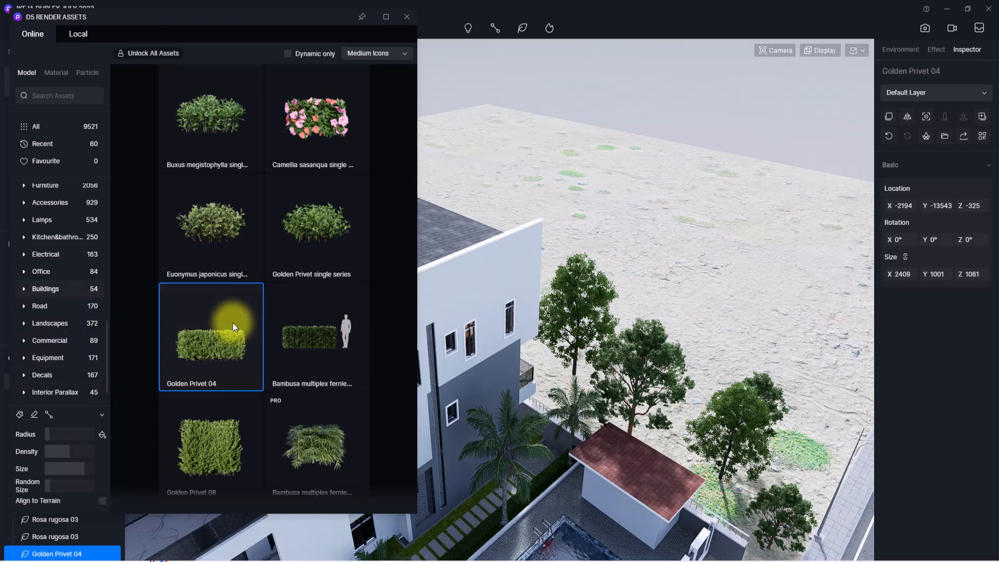
click(41, 340)
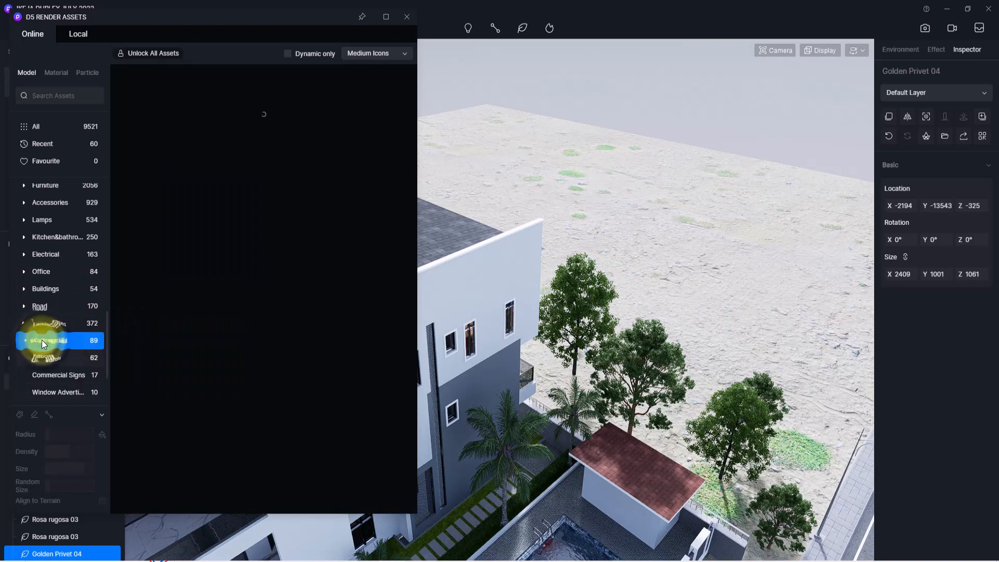
scroll(42, 340, down, 2)
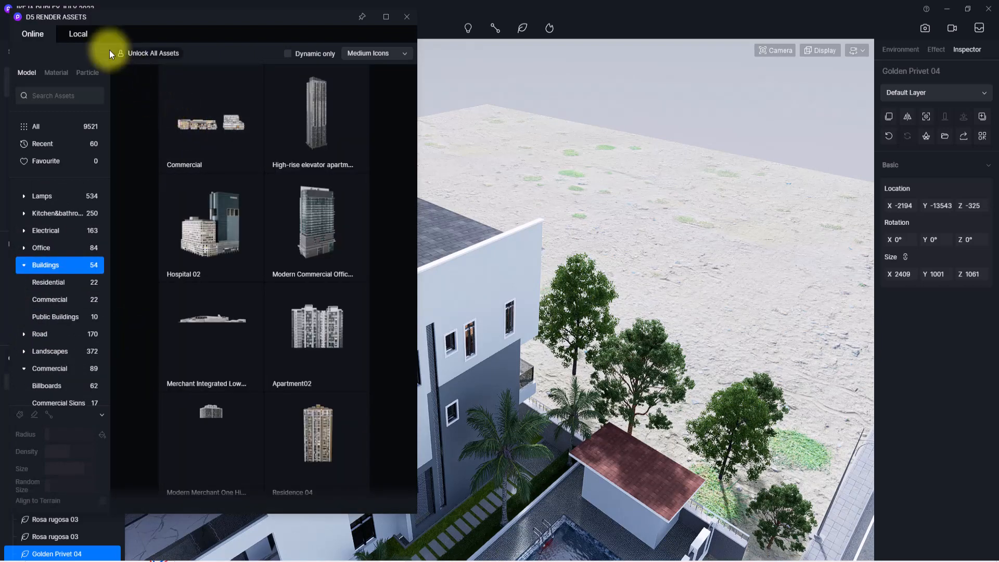
Step: Find house18_vray.max among the local models and place it on the bare ground behind the pool house
click(82, 34)
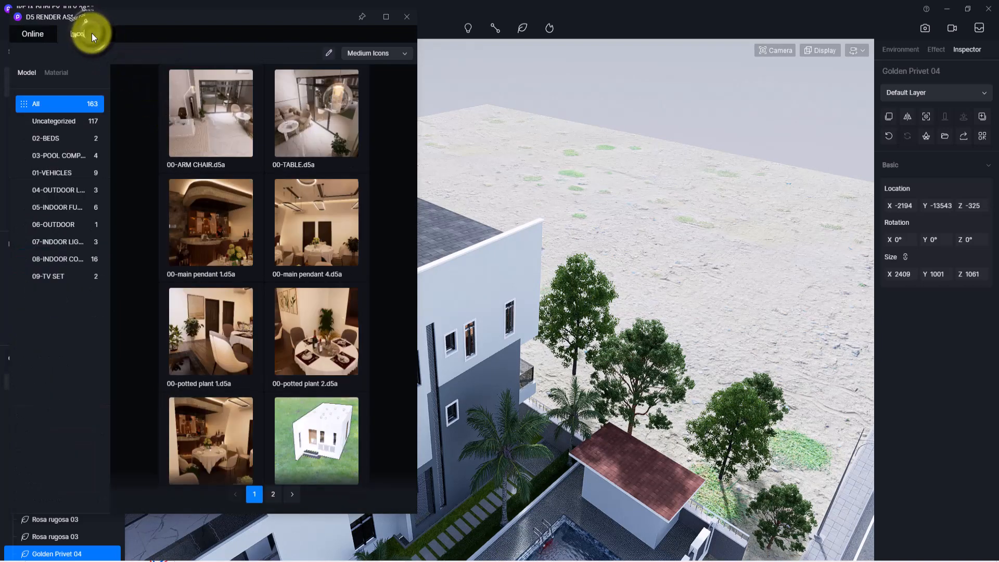
scroll(128, 87, down, 2)
scroll(312, 350, down, 15)
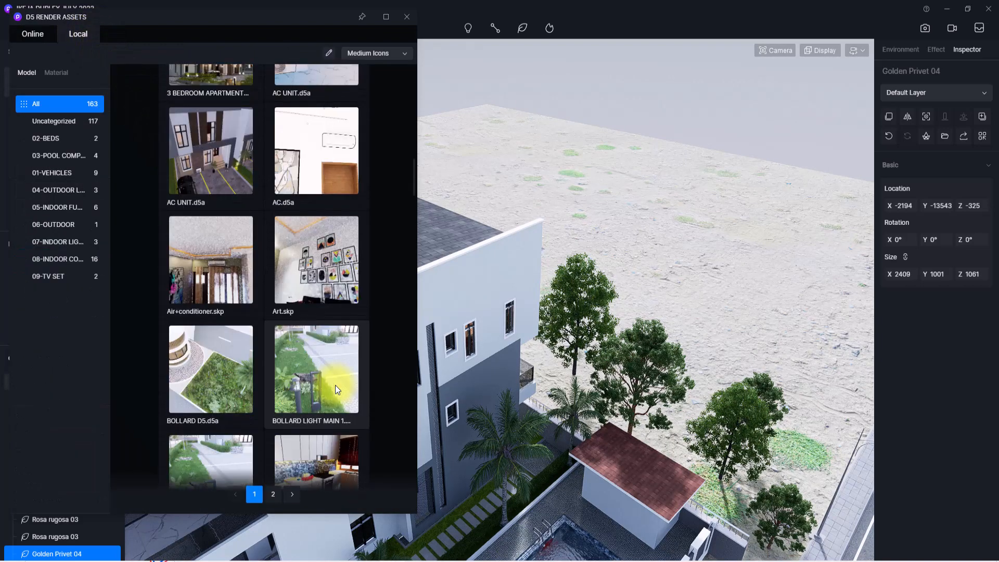
scroll(335, 385, down, 15)
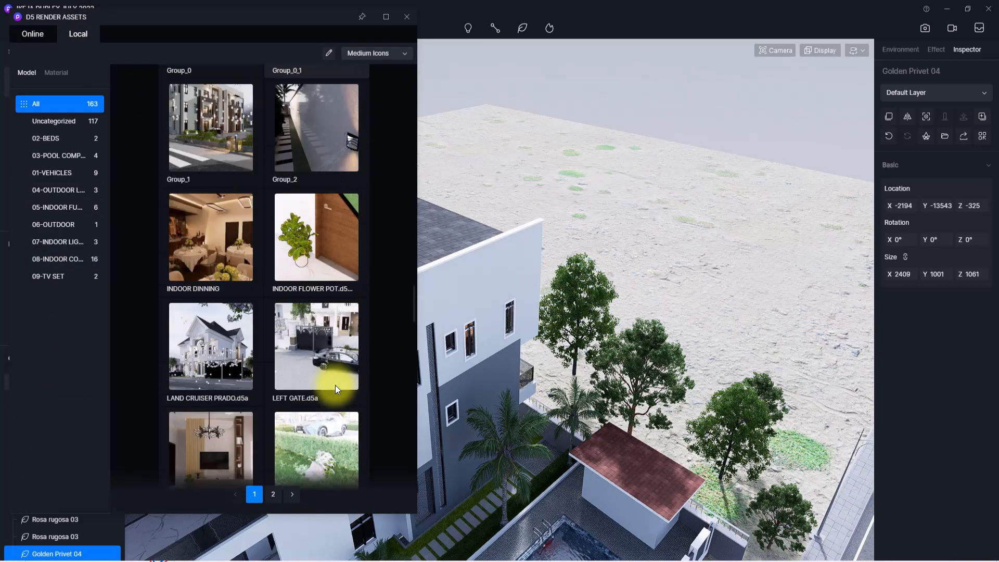
scroll(335, 385, down, 15)
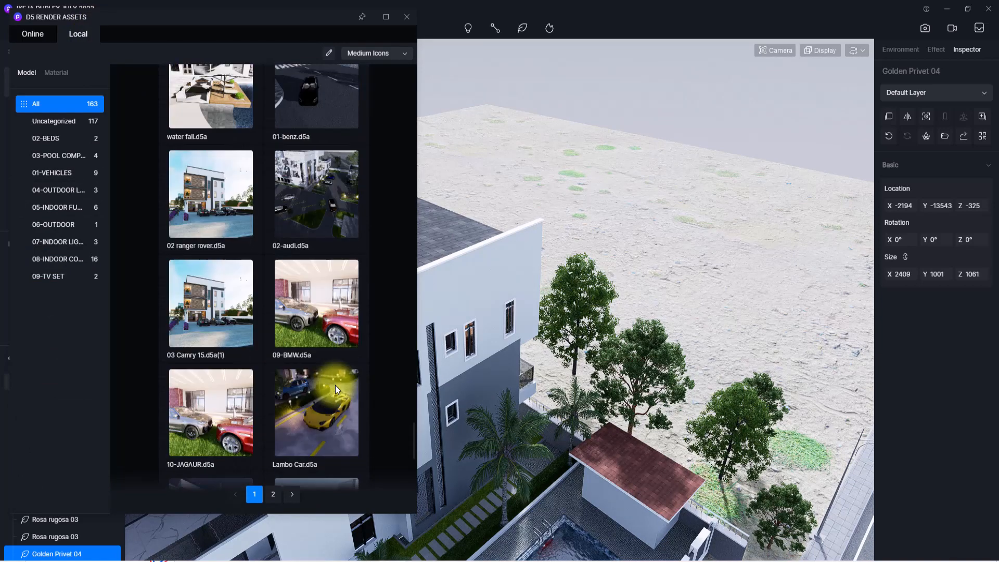
scroll(335, 385, down, 3)
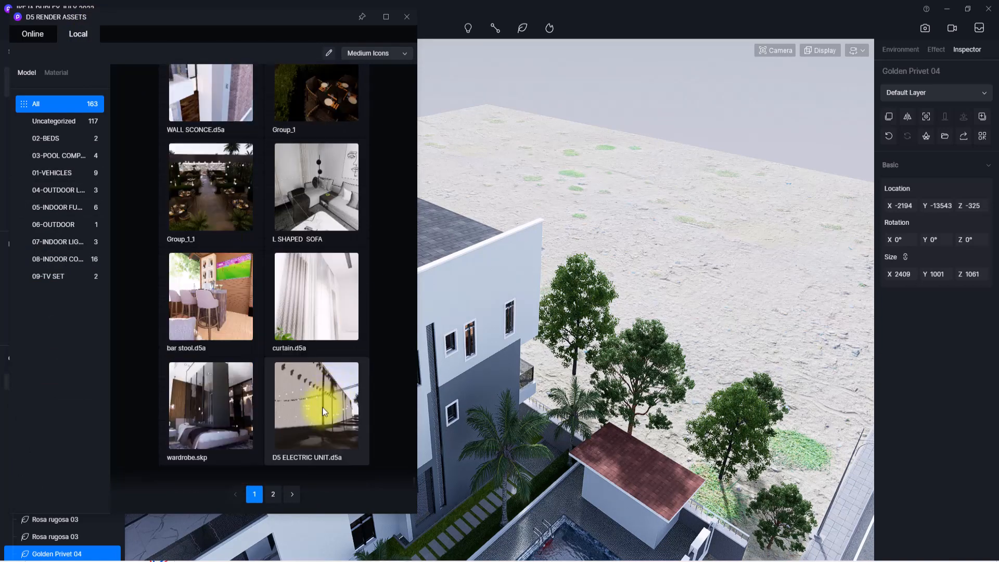
click(274, 492)
scroll(275, 486, up, 6)
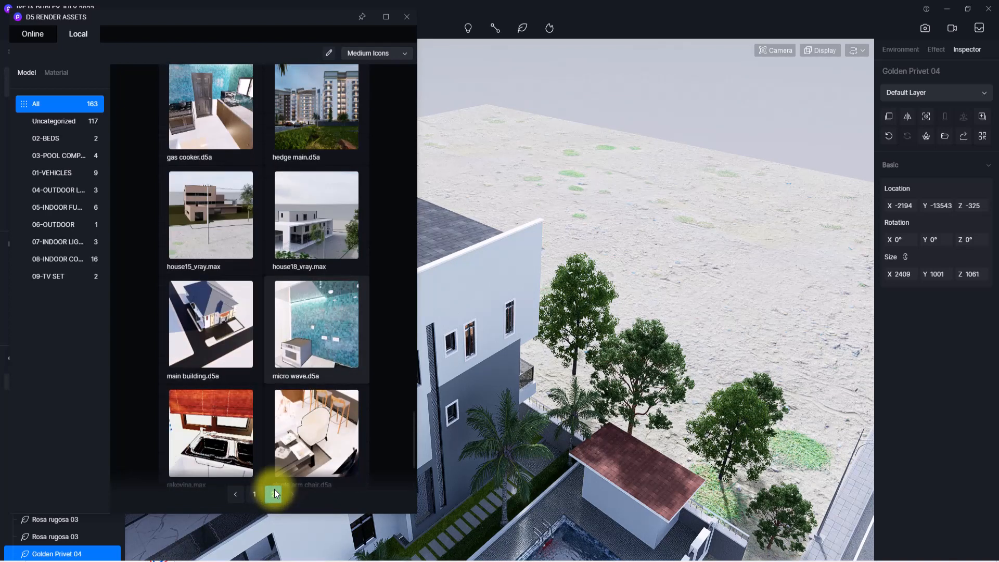
click(313, 259)
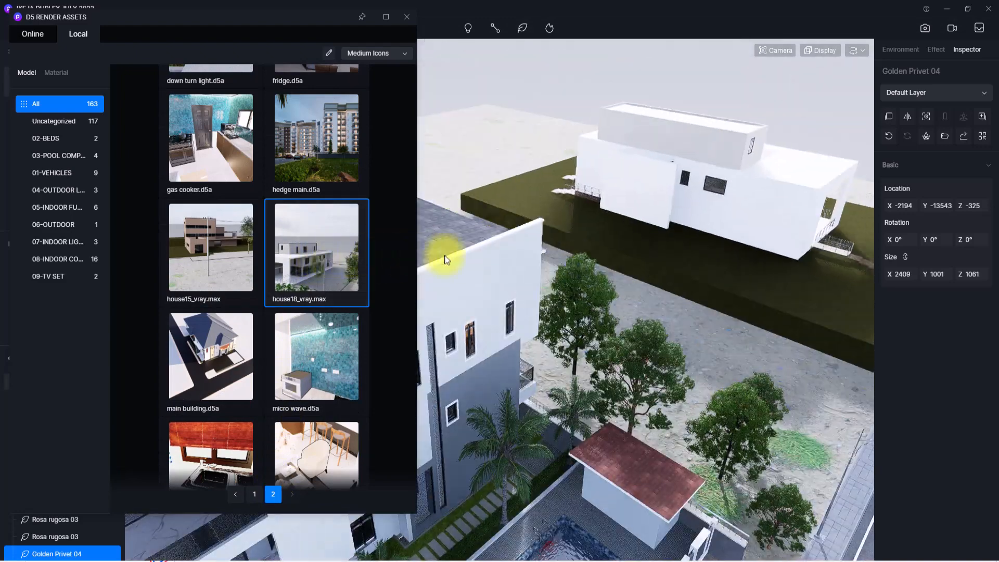
click(684, 248)
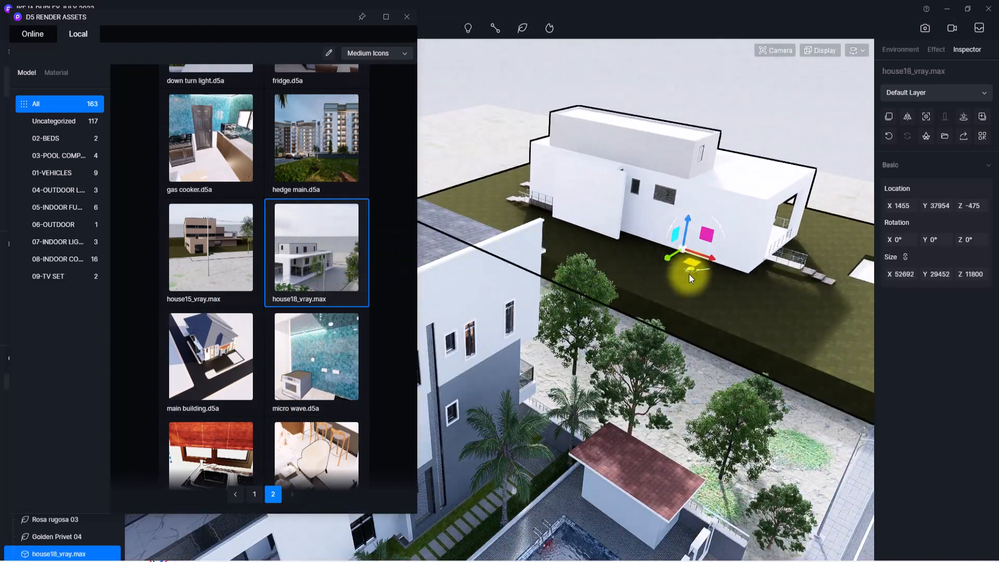
Step: Rotate the placed house18_vray.max to 180° about Z and lower it to Z -1758
drag(694, 270, 627, 163)
drag(688, 219, 686, 234)
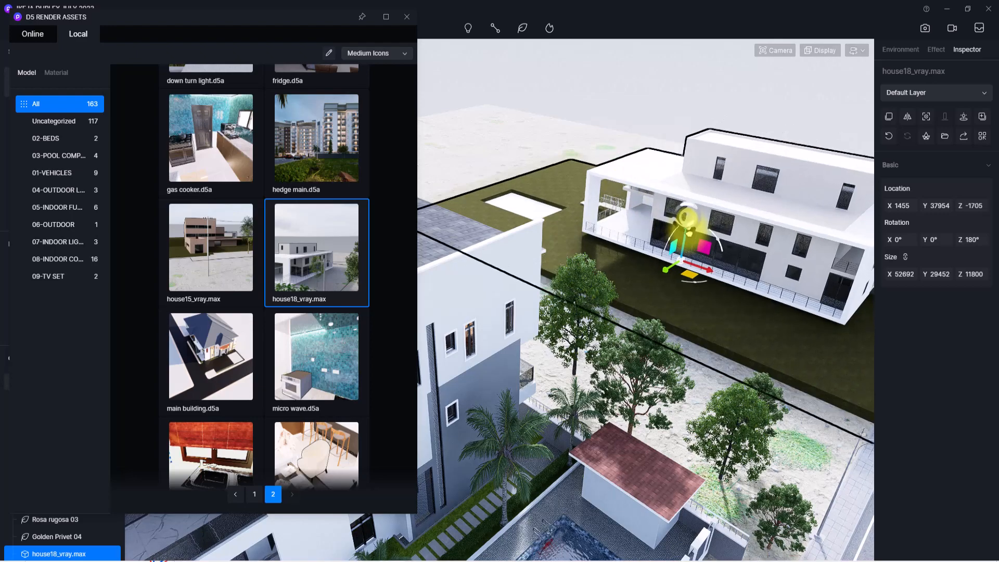
scroll(683, 240, down, 5)
right_drag(622, 328, 445, 336)
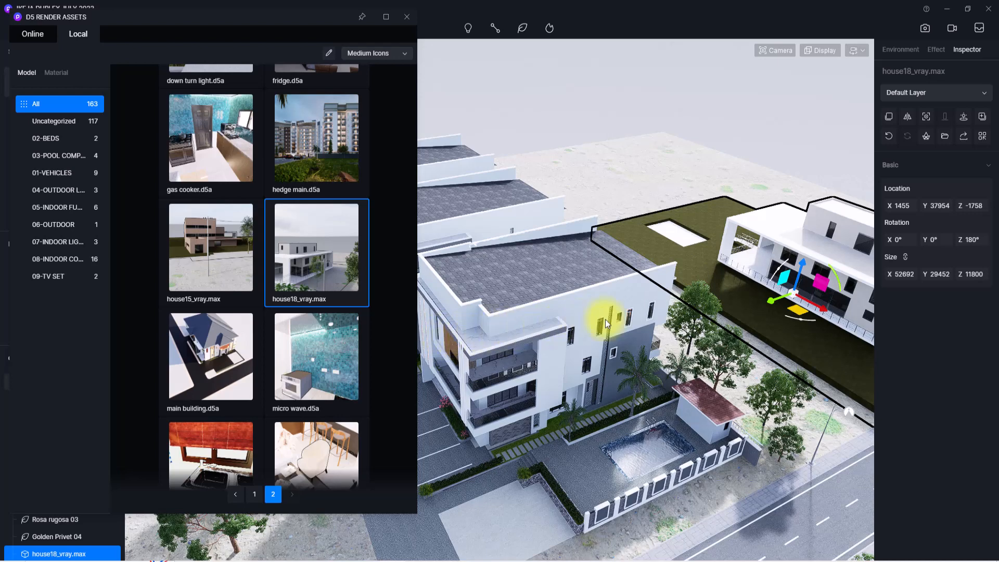
Step: Move house18_vray.max farther back to X 5458, Y 47990, close the library, and adjust its height to Z -1125 from Scene 1
drag(775, 303, 827, 285)
right_drag(761, 299, 907, 246)
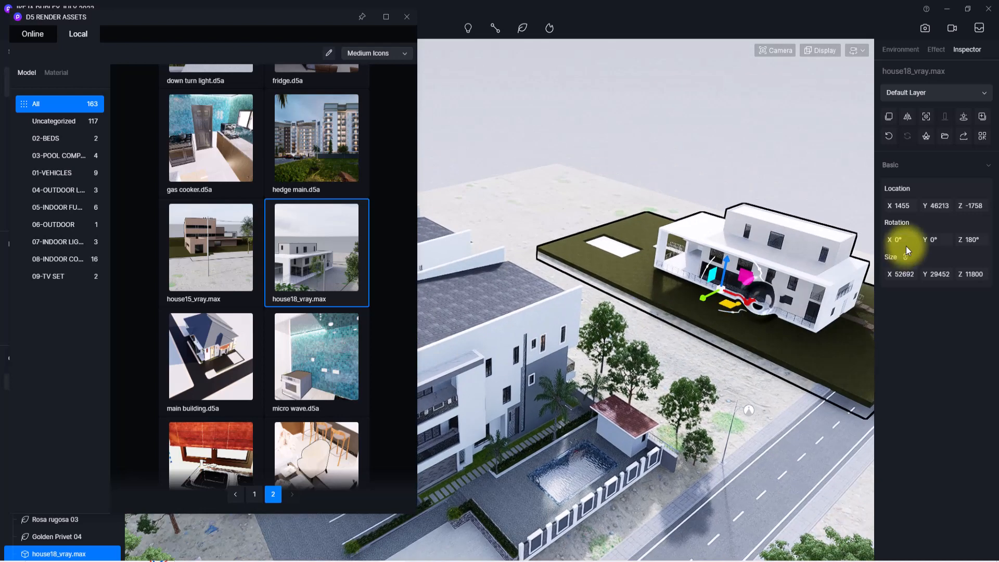
drag(751, 297, 701, 256)
drag(687, 293, 661, 279)
click(407, 16)
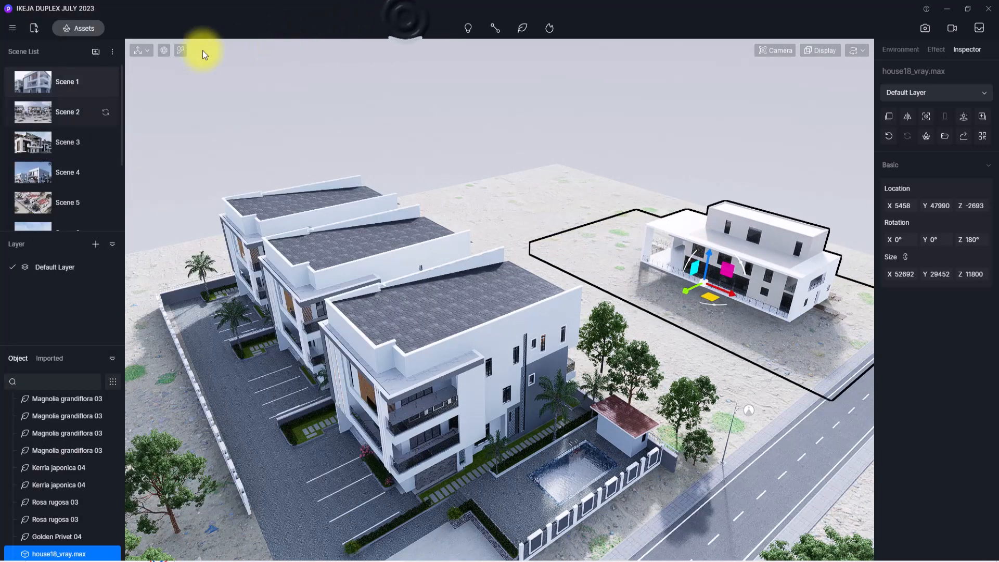
click(28, 78)
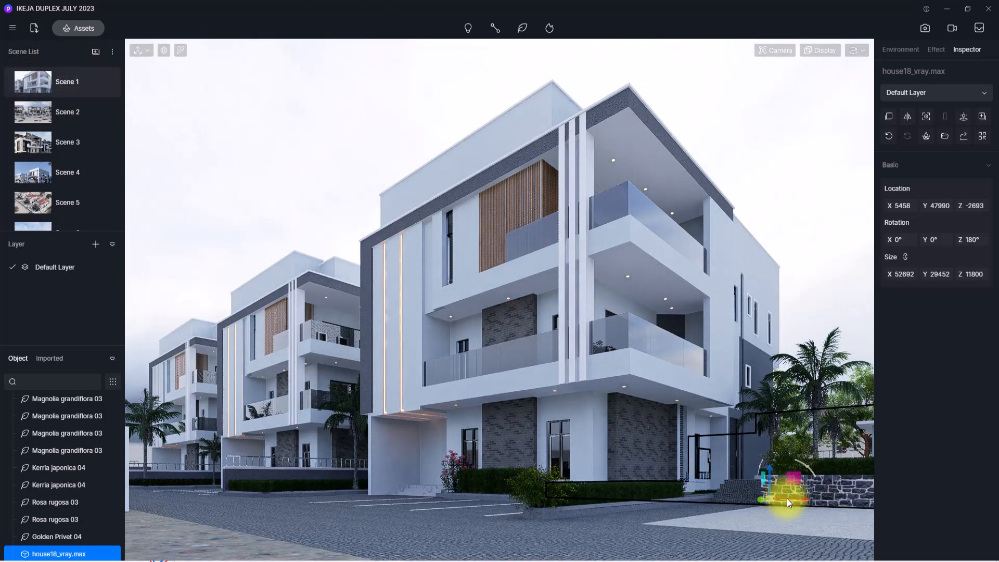
drag(771, 480, 768, 470)
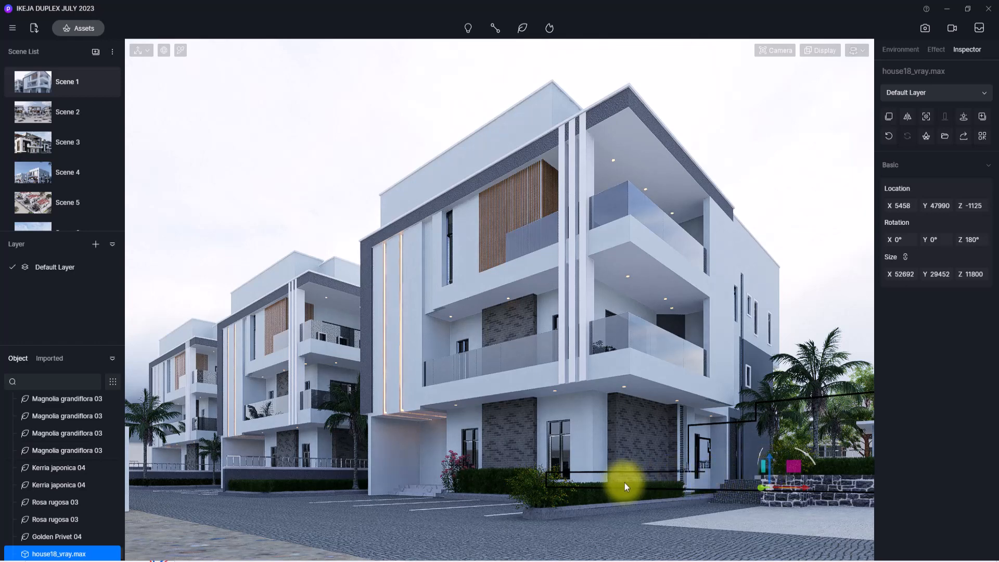
Step: Place the local model house15_vray.max on the open ground beyond the boundary wall at the driveway's far end
right_drag(611, 484, 146, 156)
key(w)
right_drag(480, 327, 499, 521)
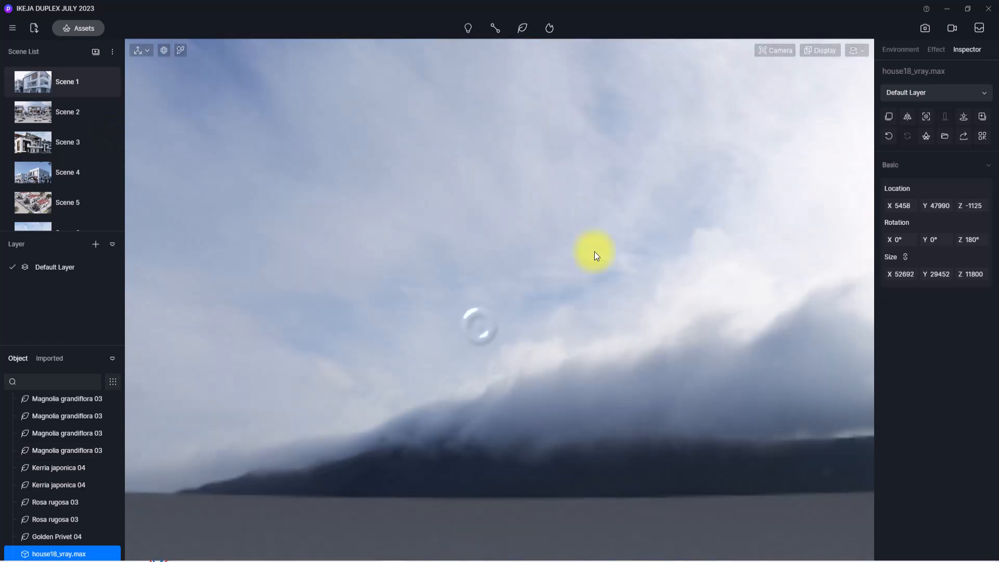
right_drag(594, 215, 544, 508)
right_drag(404, 252, 577, 509)
right_drag(504, 391, 593, 495)
key(s)
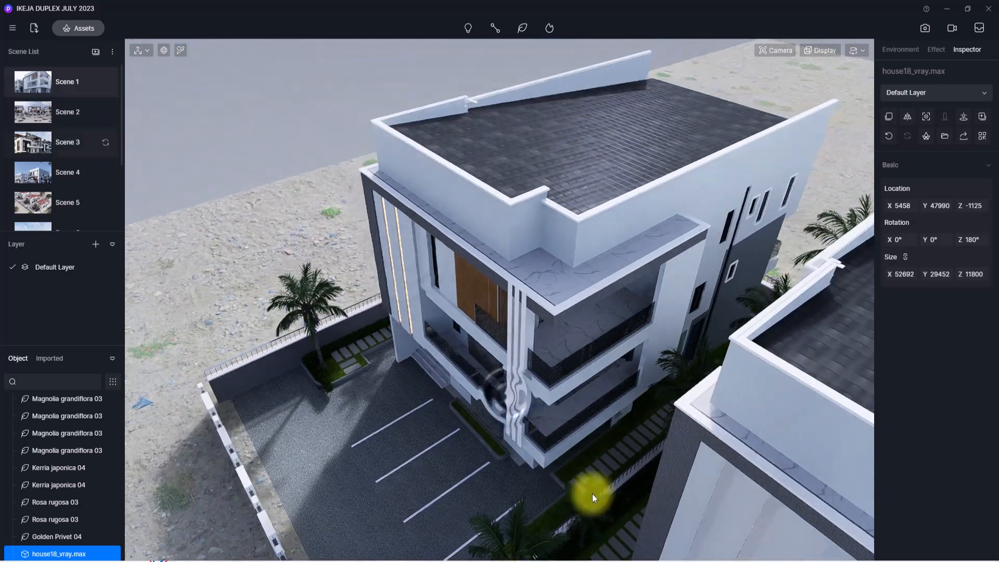
click(78, 29)
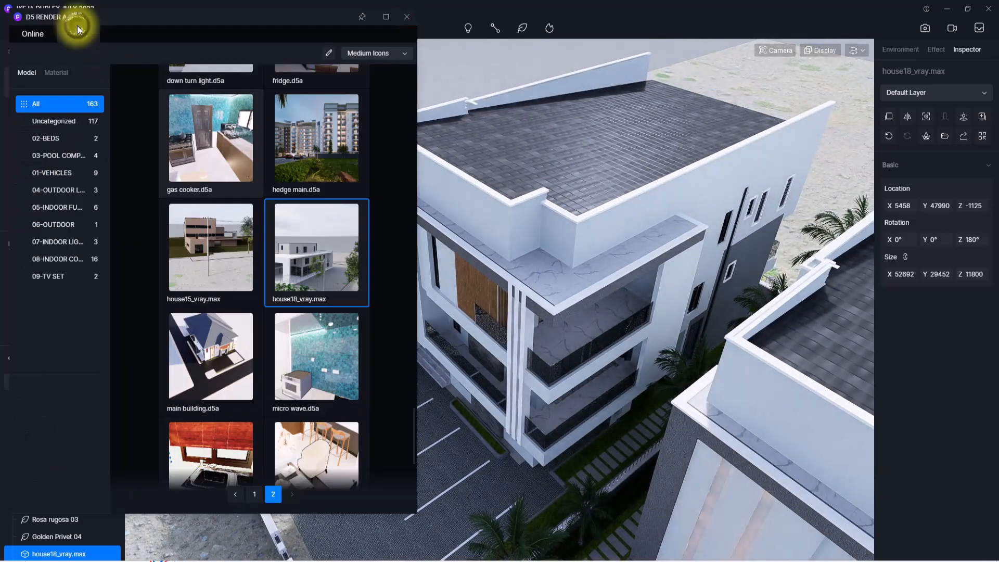
click(216, 256)
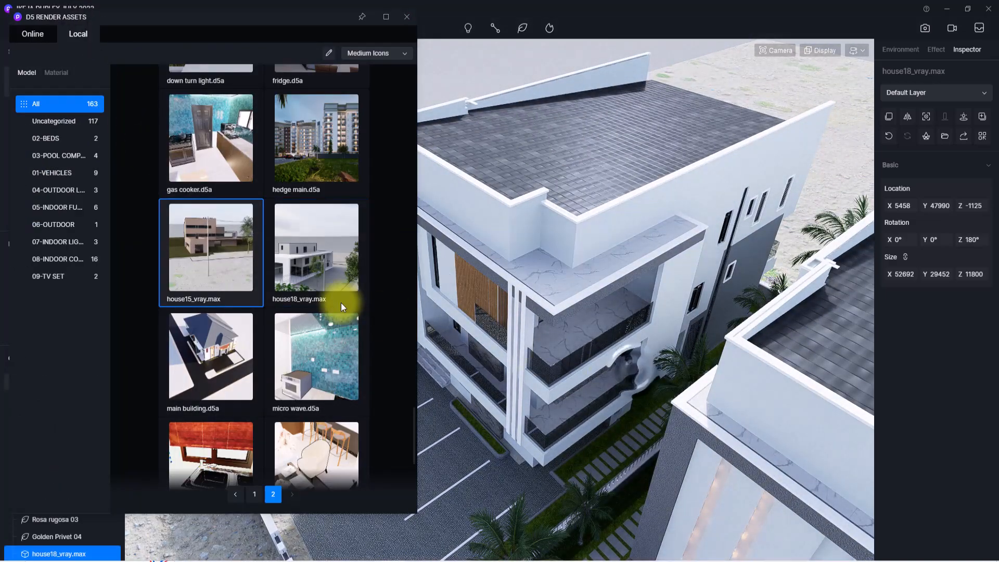
click(219, 243)
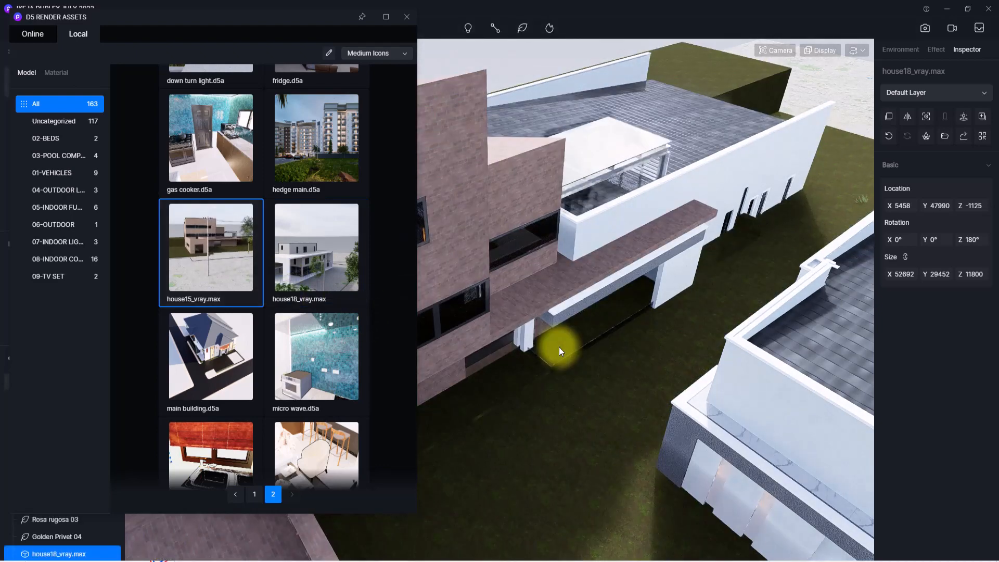
click(531, 259)
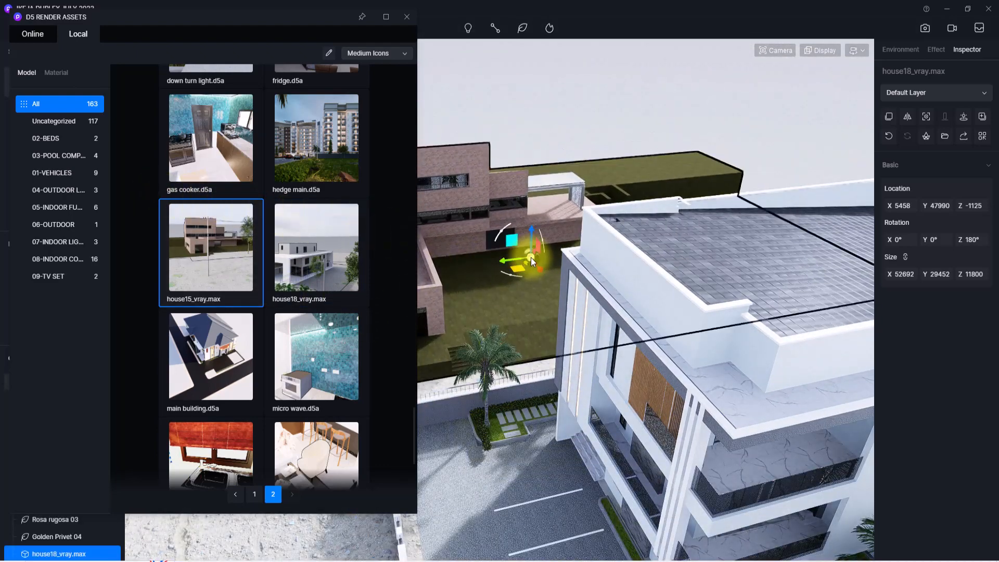
Step: Lower house15_vray.max to Z -1587, close the asset library, and check the house from Scene 1
right_drag(531, 258, 366, 316)
mouse_move(729, 251)
mouse_down()
mouse_move(730, 268)
mouse_move(727, 261)
mouse_up()
click(407, 17)
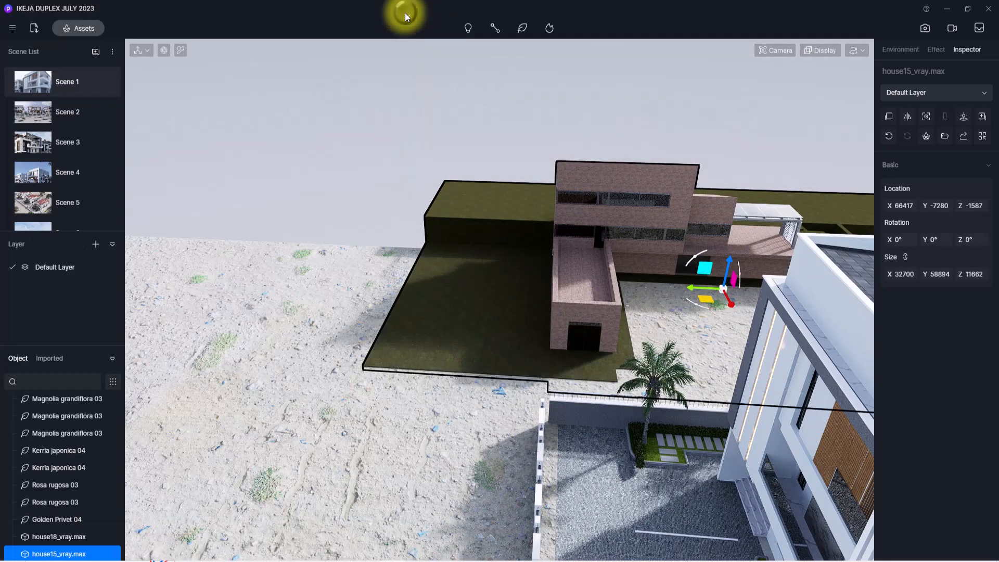
click(45, 92)
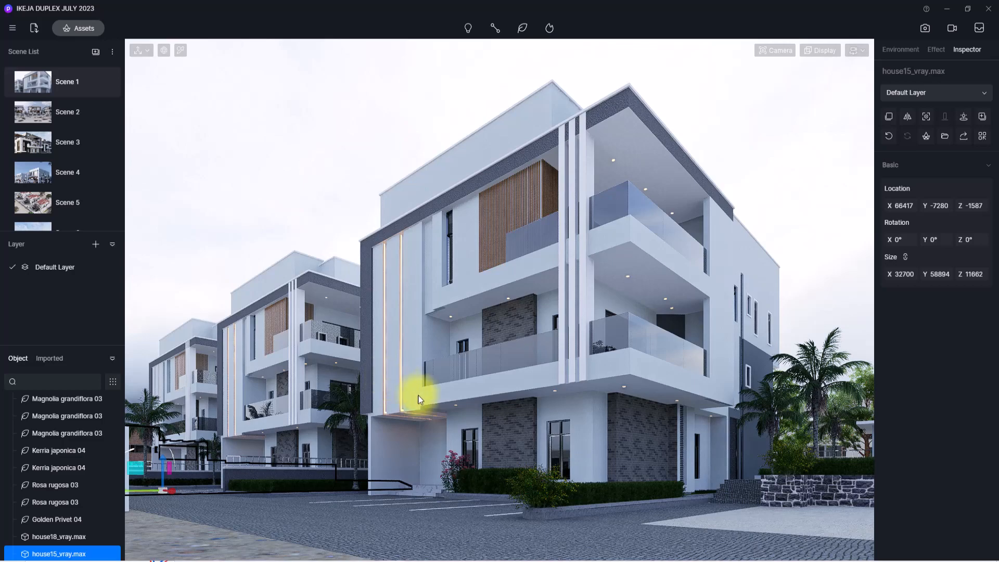
Step: Open the Vehicle category of the online asset library to find cars for the duplexes' parking bays
right_drag(469, 423, 361, 184)
key(w)
right_drag(450, 207, 492, 352)
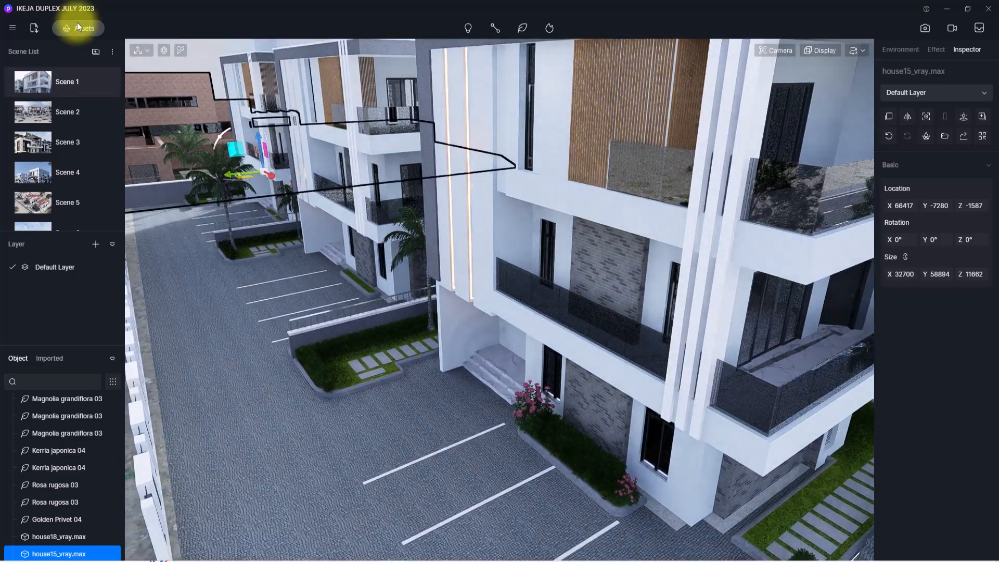
click(77, 24)
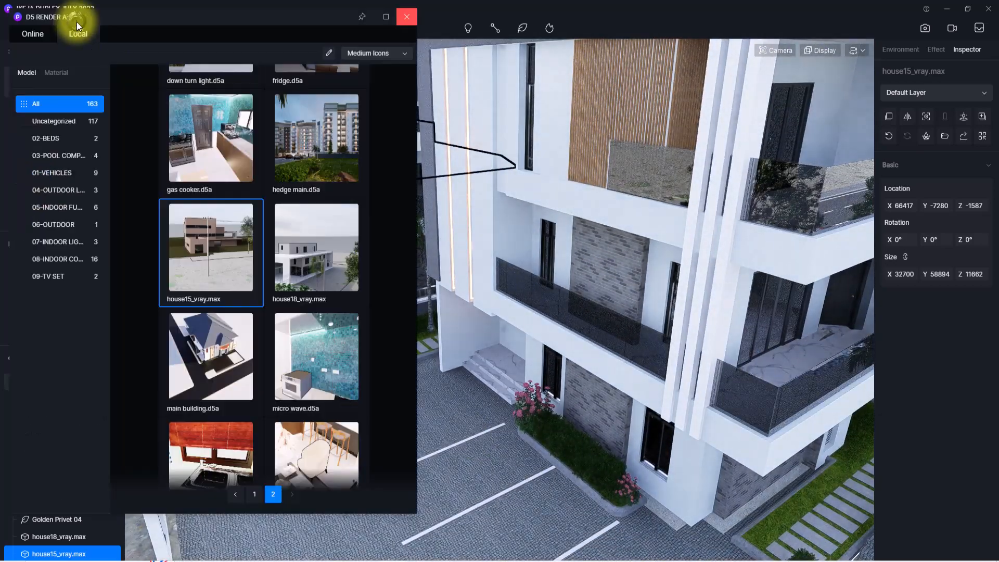
click(23, 28)
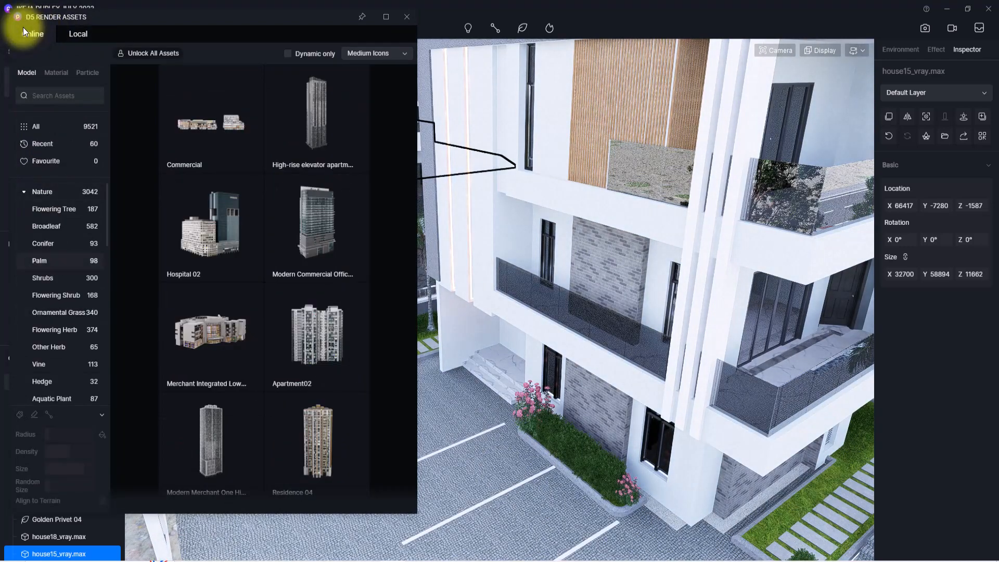
scroll(60, 260, down, 5)
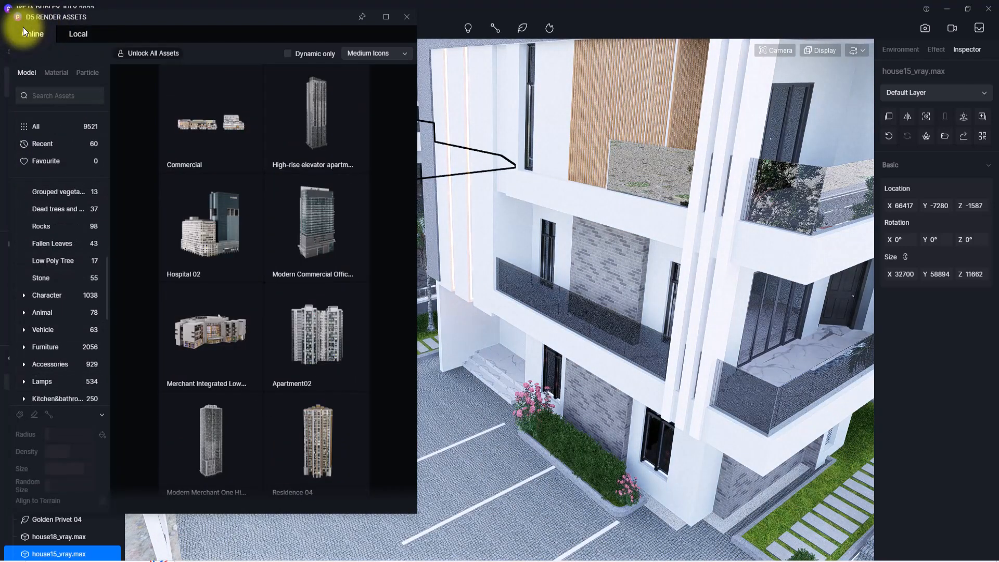
scroll(34, 316, down, 1)
scroll(34, 334, down, 2)
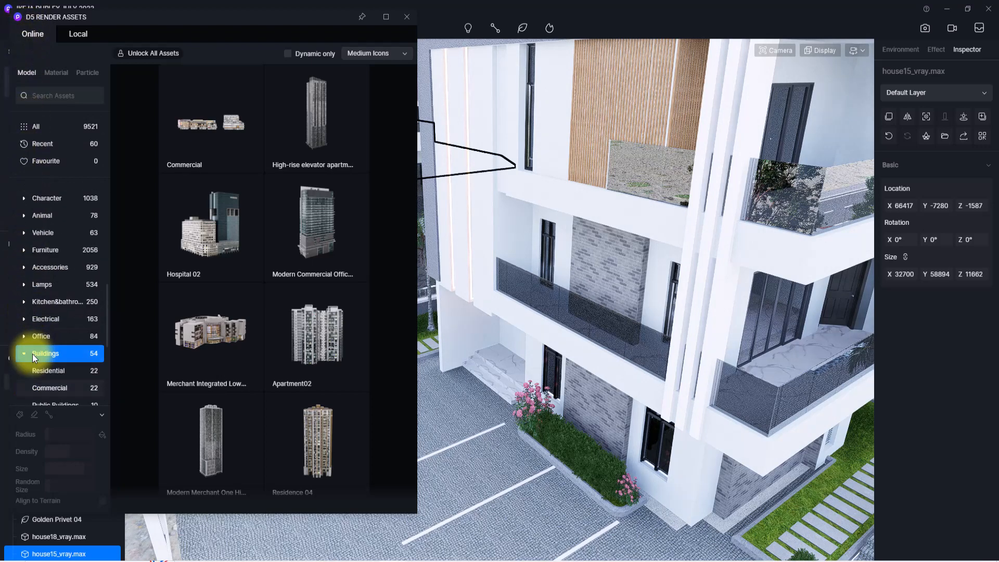
scroll(33, 354, down, 5)
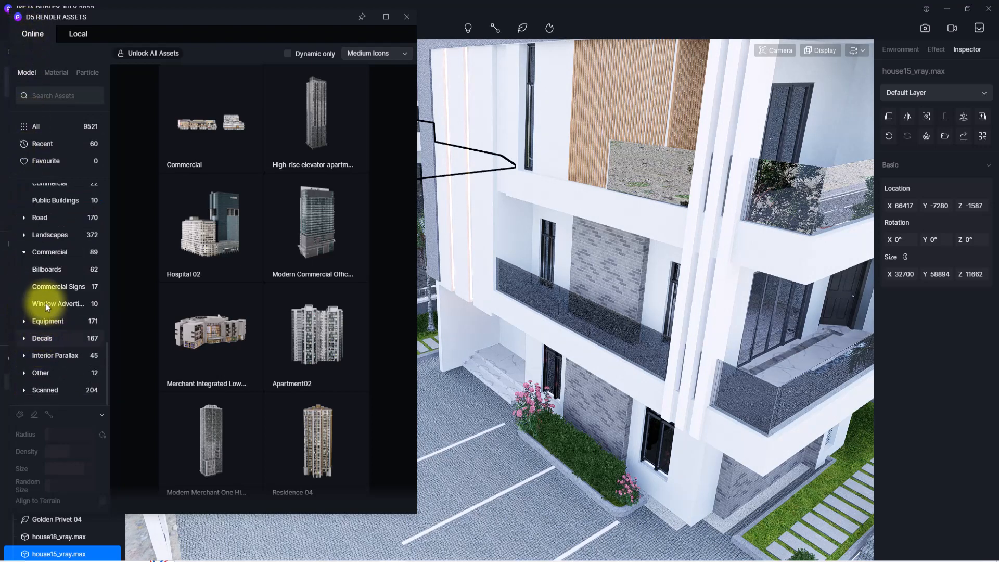
scroll(47, 296, up, 5)
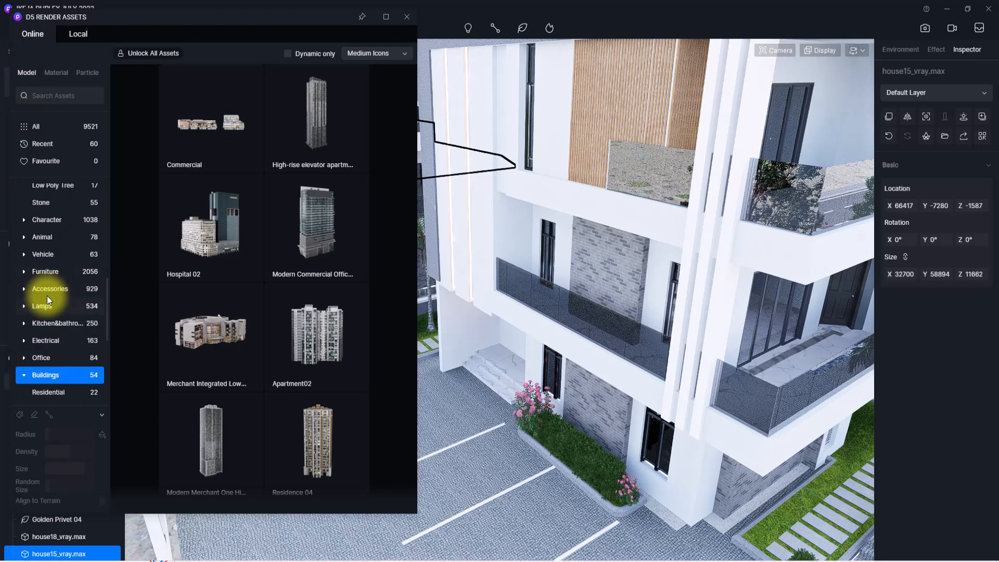
click(52, 252)
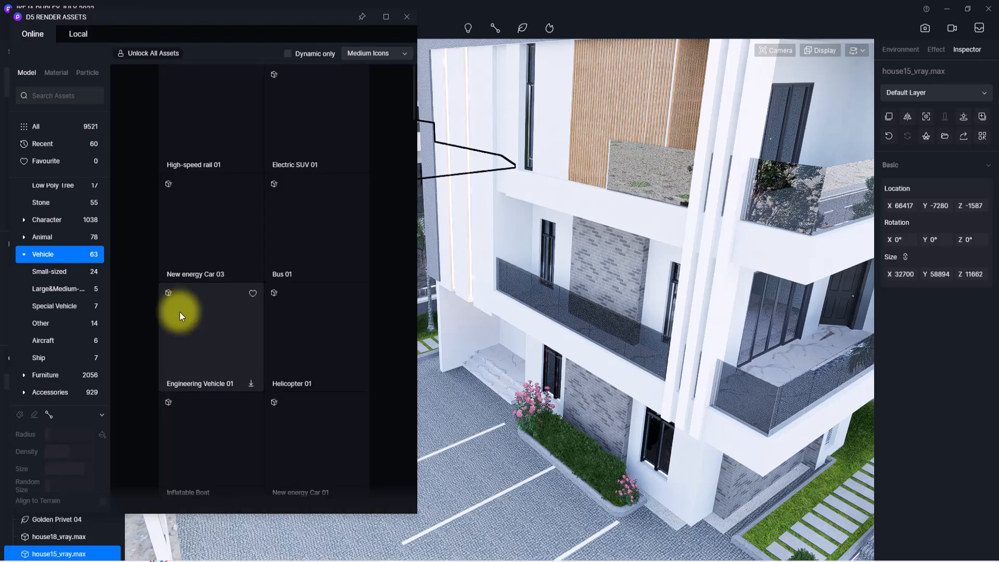
Step: Place the SUV 03 model in a parking bay beside the middle duplex, at about X 18480, Y -16560
right_drag(514, 352, 725, 532)
scroll(726, 532, down, 5)
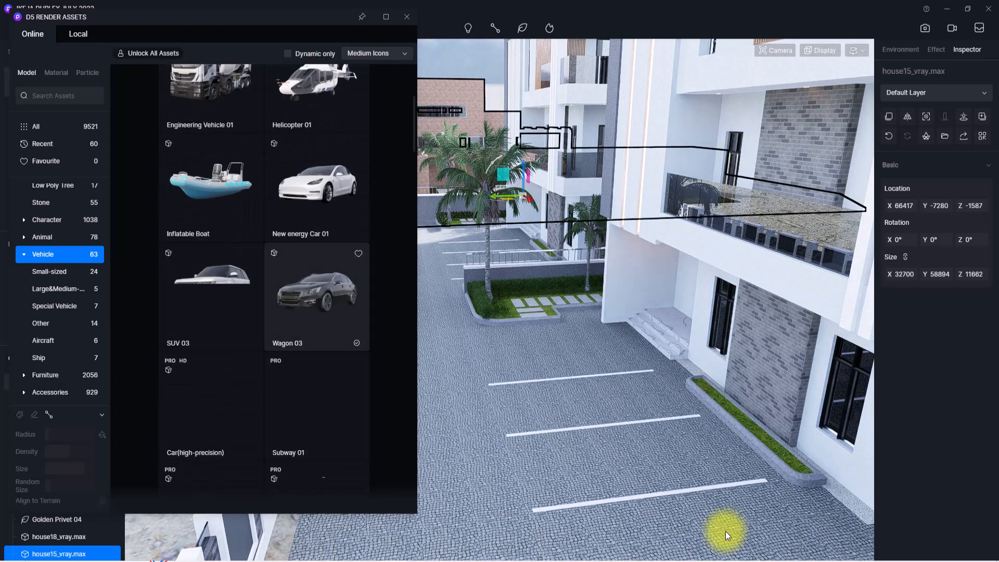
click(207, 290)
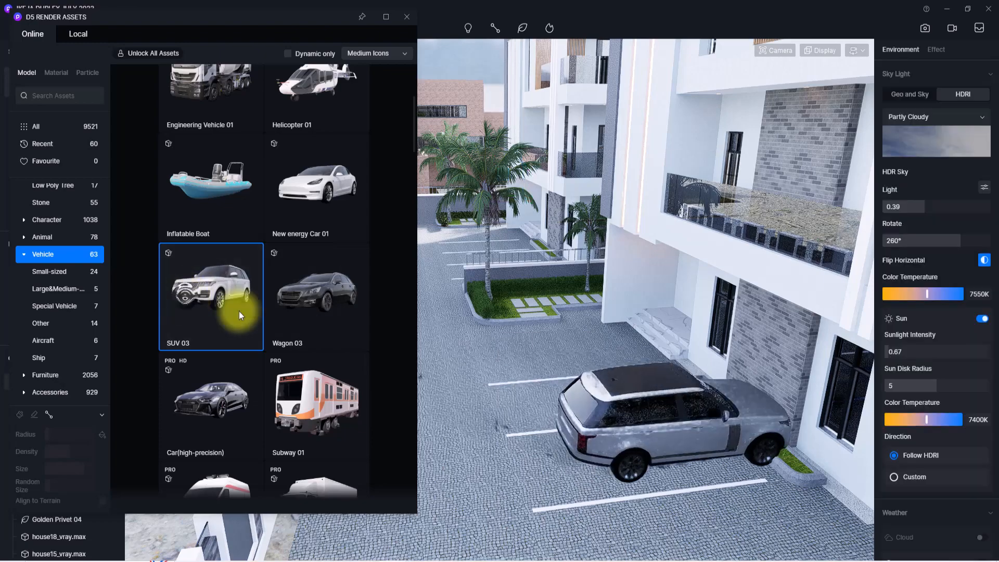
click(587, 404)
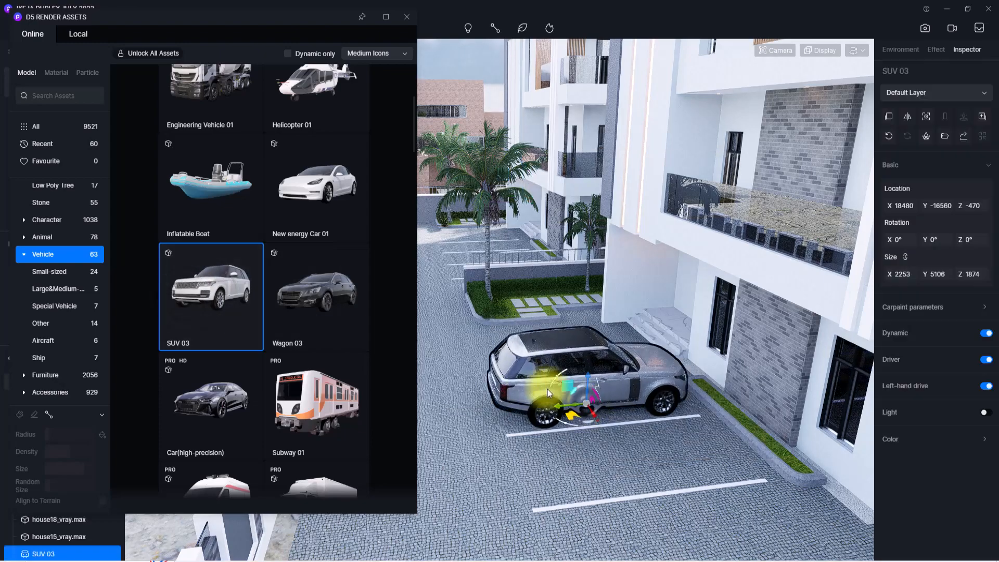
Step: Place the Wagon 03 model in a parking bay beside the front duplex, at about X 290, Y -16420
click(300, 297)
scroll(615, 421, down, 2)
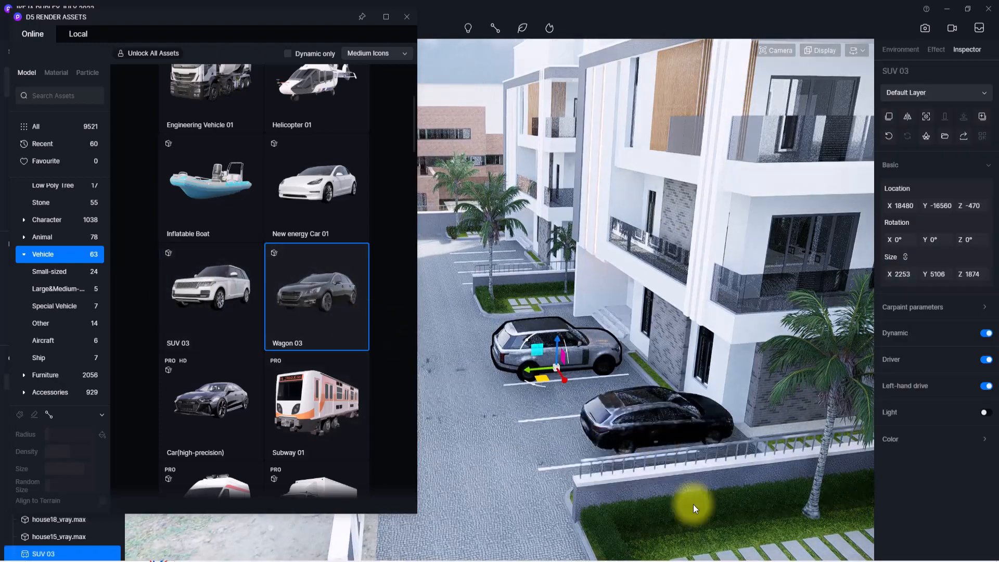
right_drag(546, 418, 545, 415)
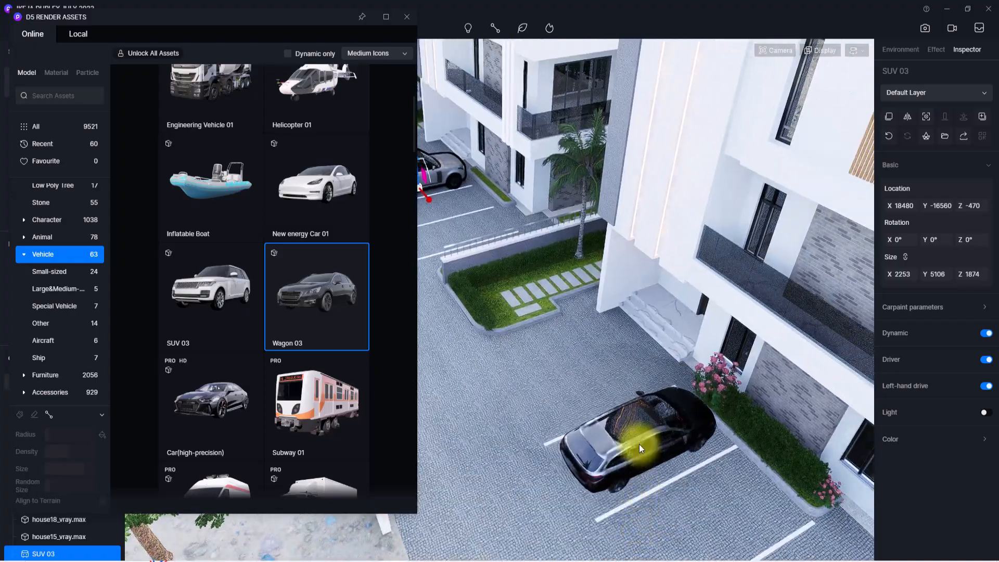
click(639, 444)
Step: Examine the placed Wagon 03 up close and from a distance, and close the asset library
right_drag(639, 443, 548, 258)
scroll(548, 259, down, 3)
right_drag(564, 305, 524, 365)
scroll(616, 523, up, 5)
scroll(524, 366, up, 5)
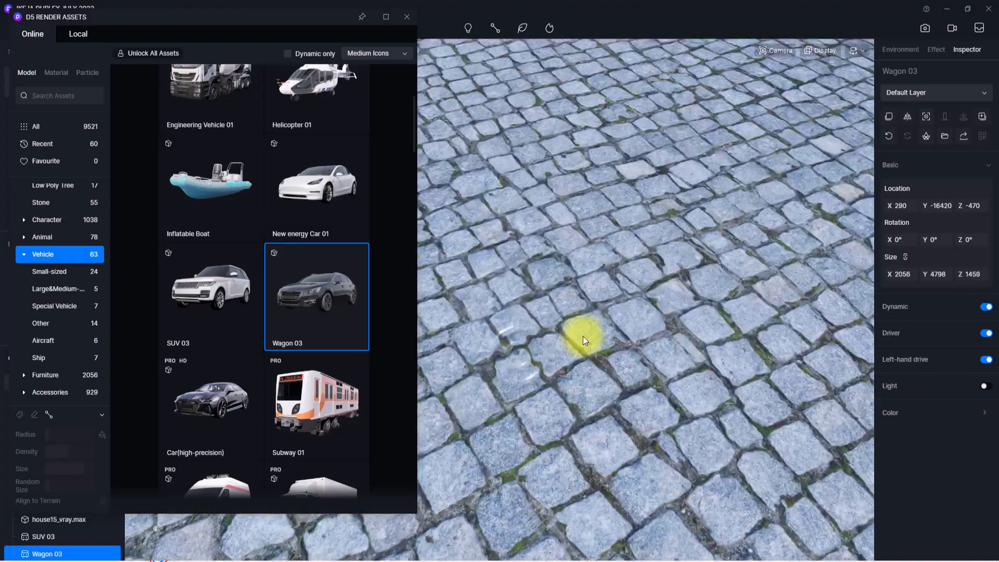
right_drag(583, 336, 619, 136)
scroll(619, 139, up, 3)
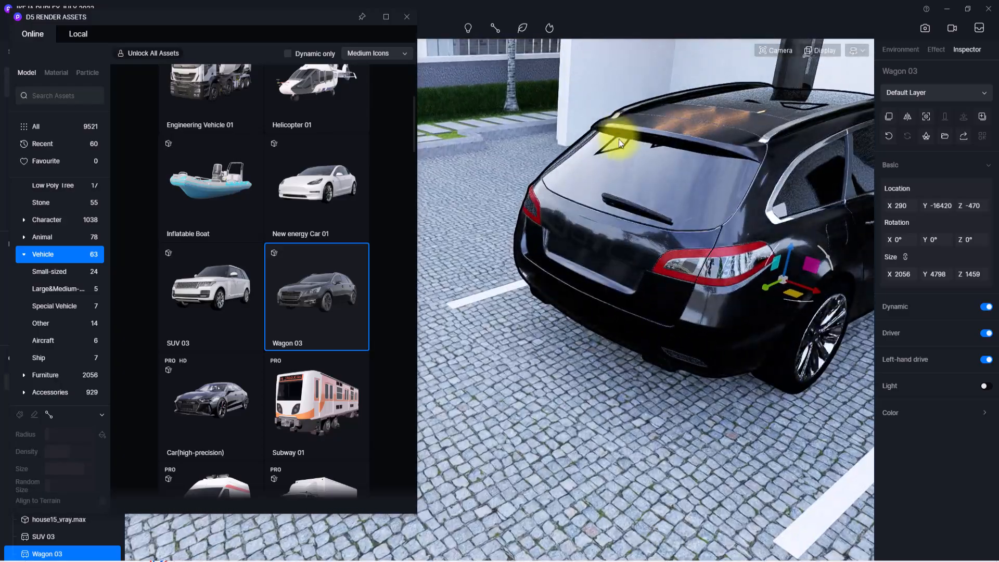
scroll(654, 397, down, 4)
right_drag(654, 396, 534, 160)
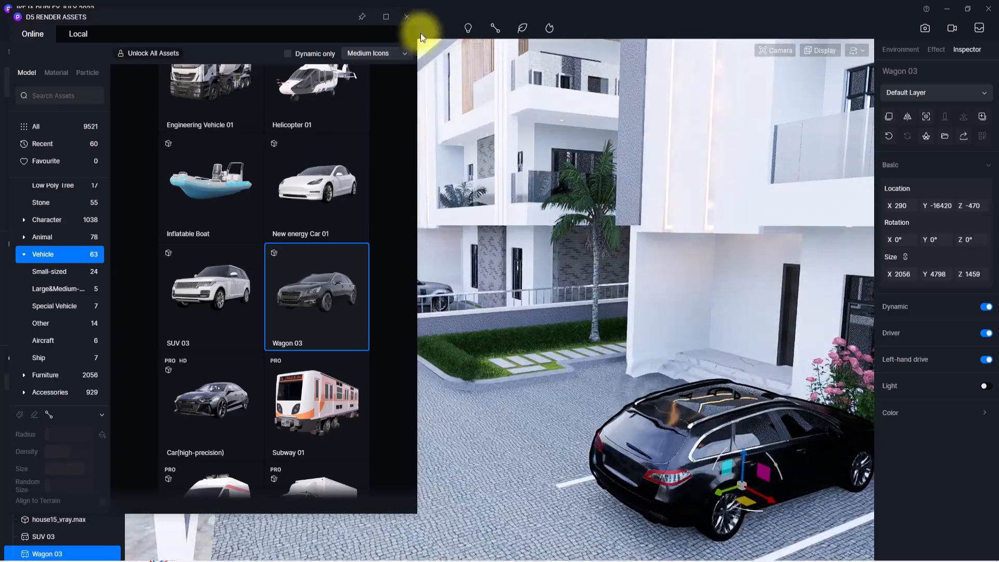
click(406, 17)
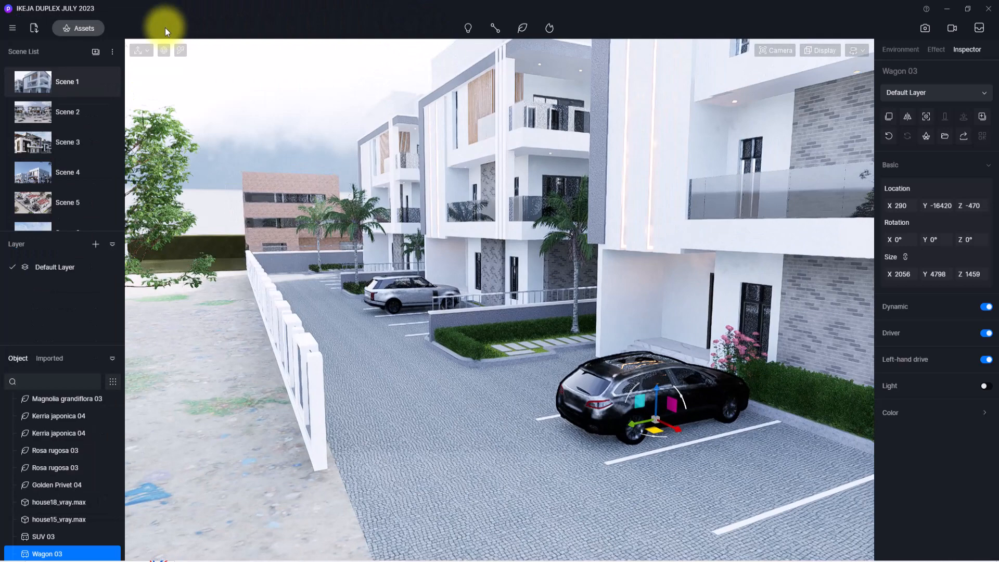
Step: Place Lambo Car.d5a from the local 01-VEHICLES category on the driveway near the wagon, at about X -4828, Y -22197
click(78, 28)
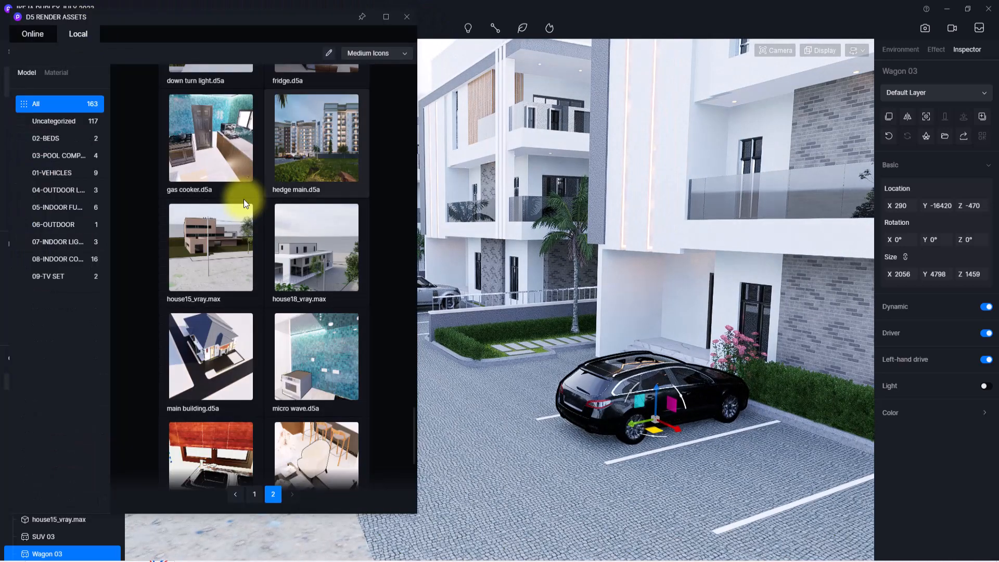
click(46, 175)
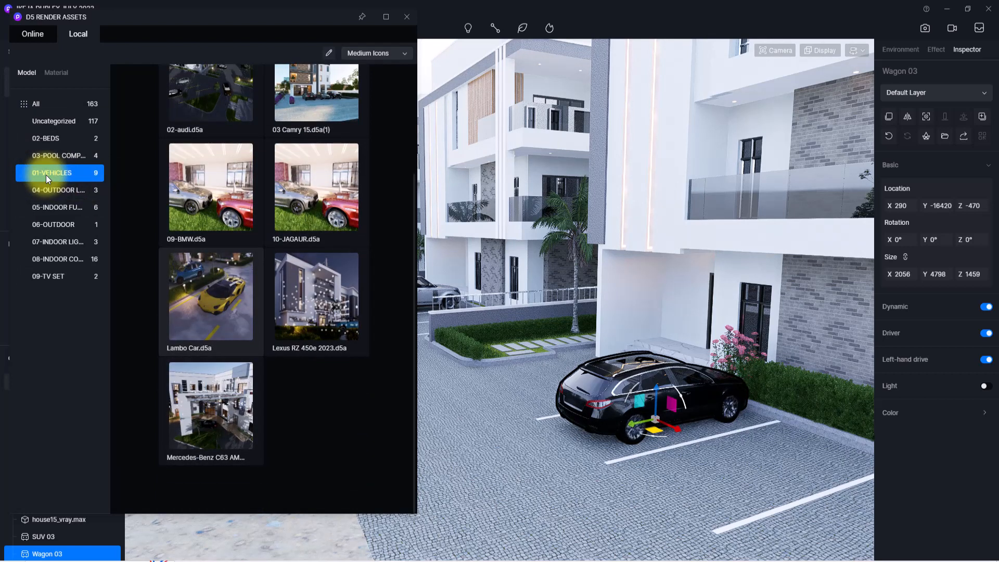
click(202, 284)
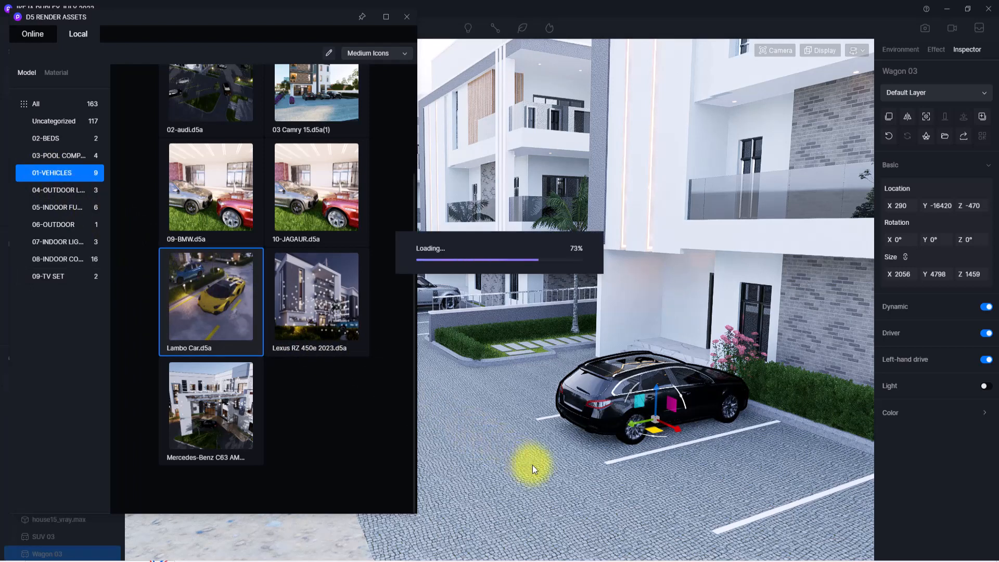
right_drag(580, 501, 549, 490)
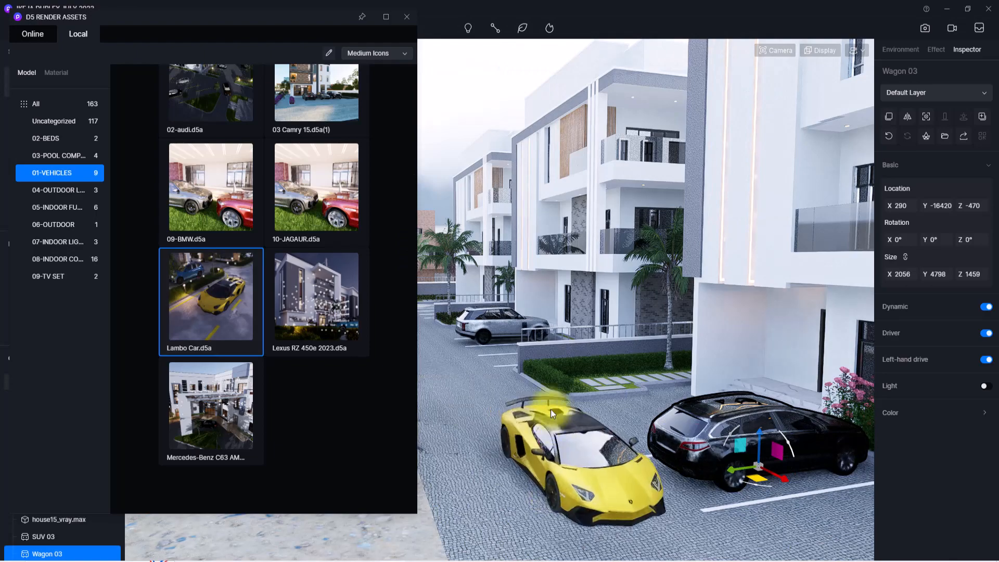
scroll(552, 397, down, 3)
right_drag(552, 398, 662, 532)
scroll(663, 532, down, 4)
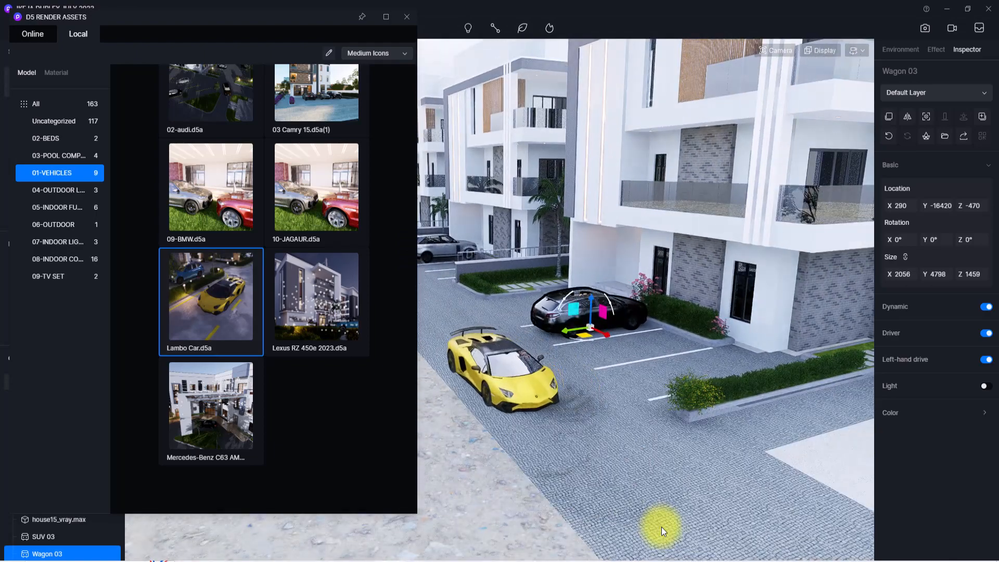
click(519, 401)
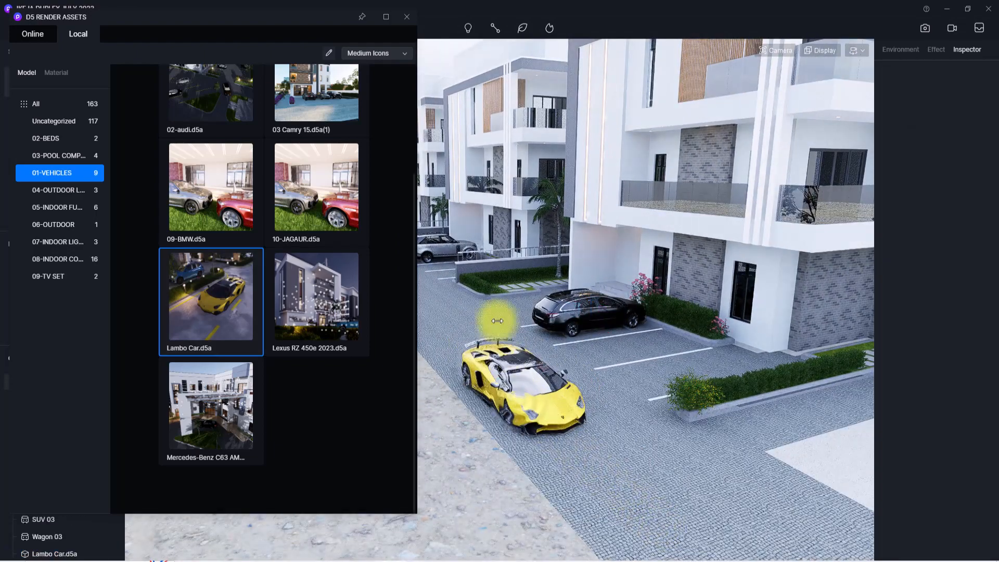
Step: Close the asset library and, from Scene 1, move Lambo Car.d5a along the X axis to X -6552
click(407, 16)
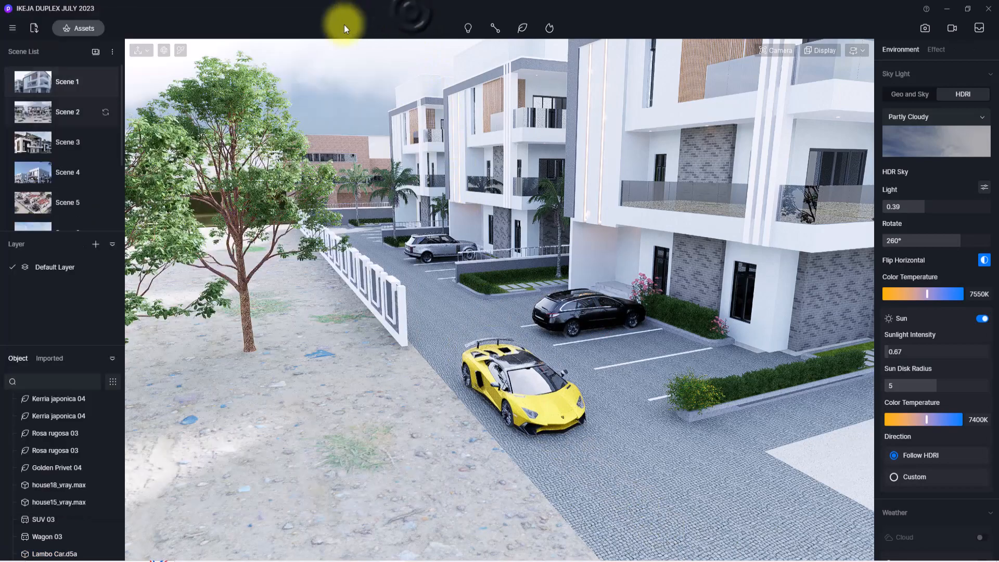
click(34, 83)
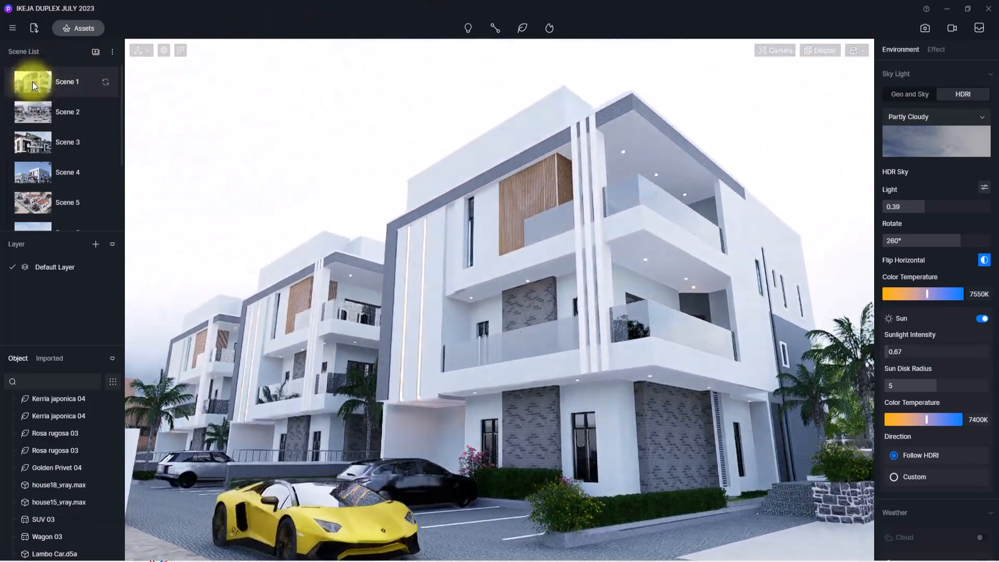
click(302, 505)
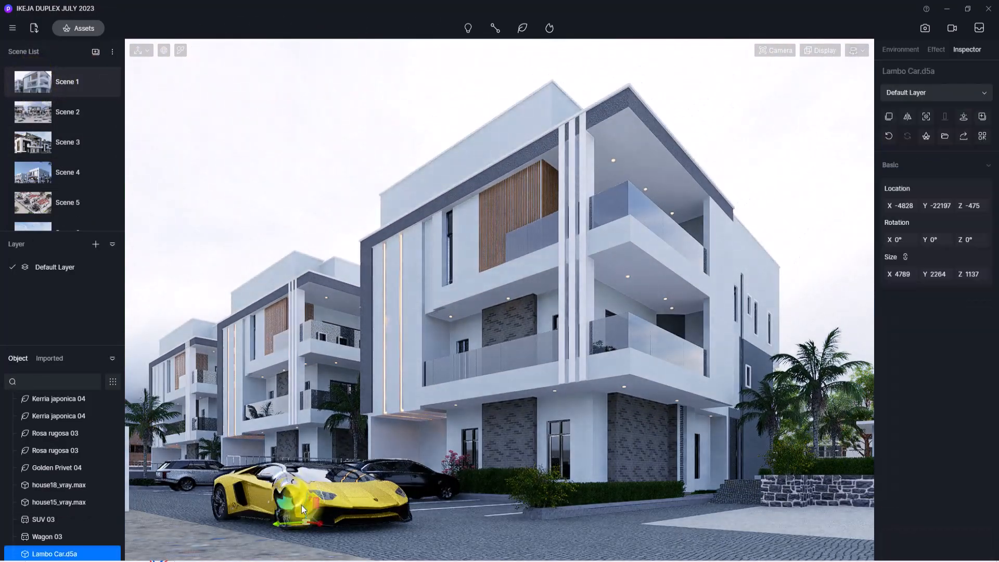
drag(302, 505, 369, 522)
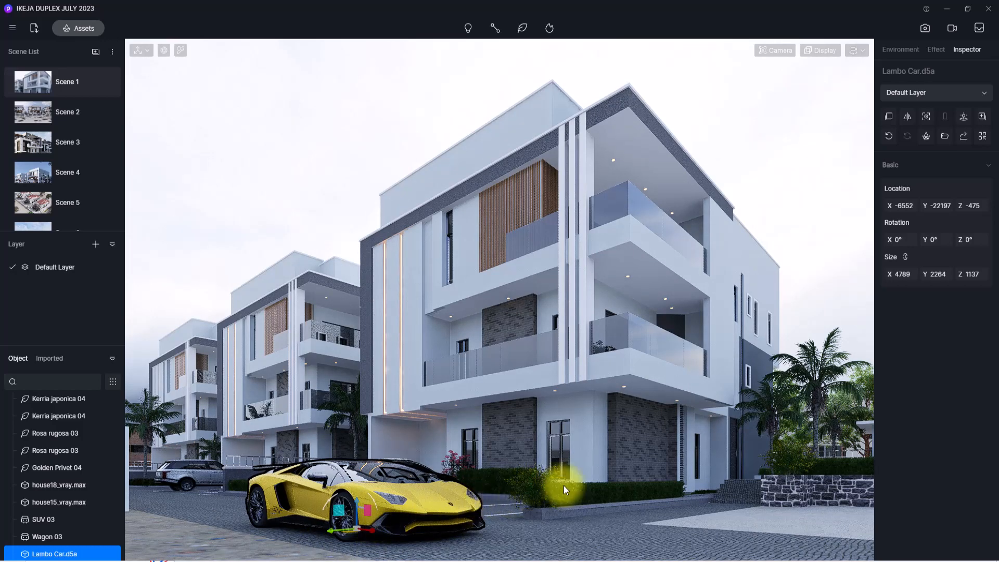
Step: Check the front duplex's upper balconies and choose 00-potted plant 1.d5a from all local models
middle_drag(580, 478, 573, 286)
scroll(573, 286, up, 5)
middle_drag(454, 165, 526, 343)
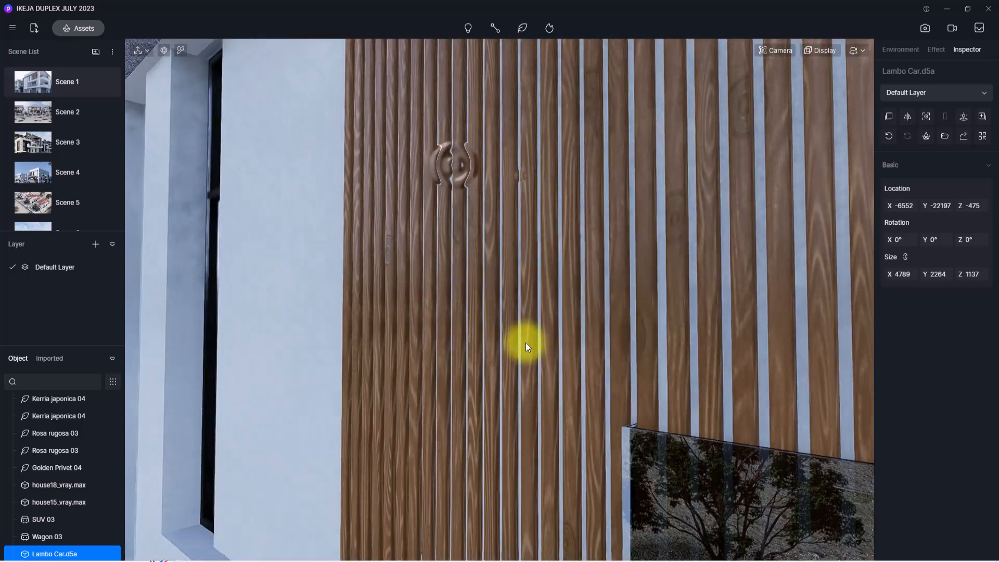
scroll(526, 343, down, 5)
middle_drag(516, 174, 519, 475)
click(81, 26)
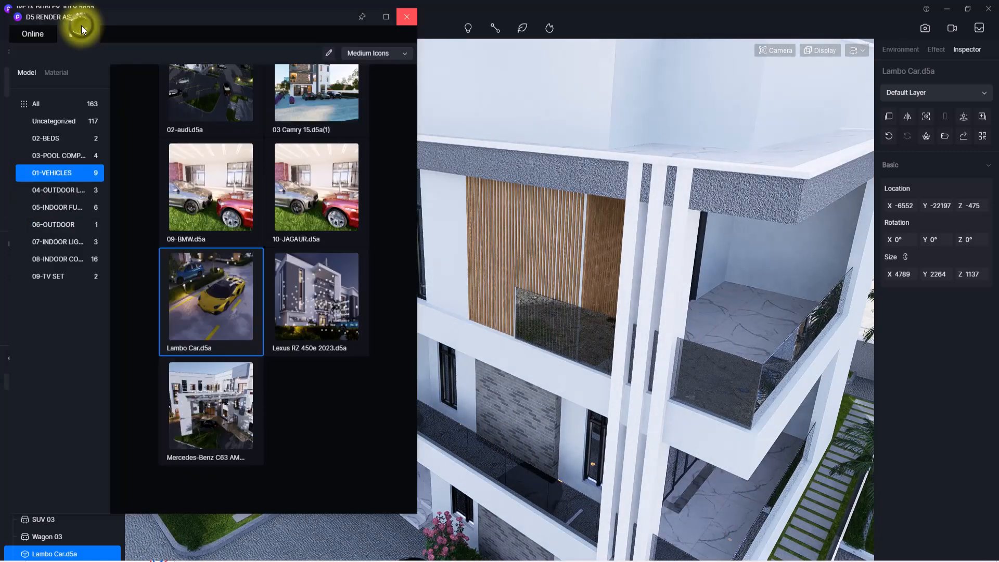
click(51, 104)
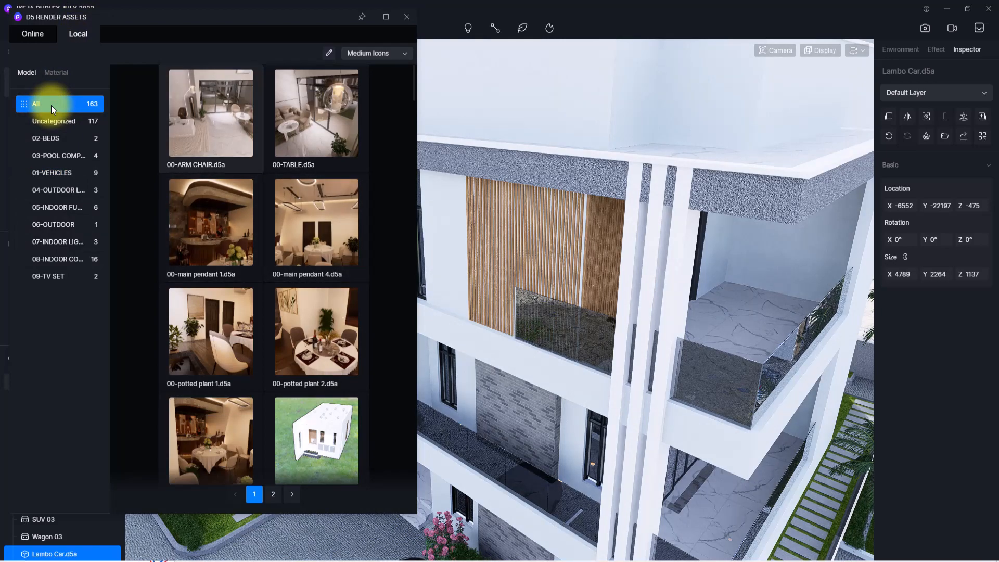
scroll(179, 313, down, 1)
click(205, 313)
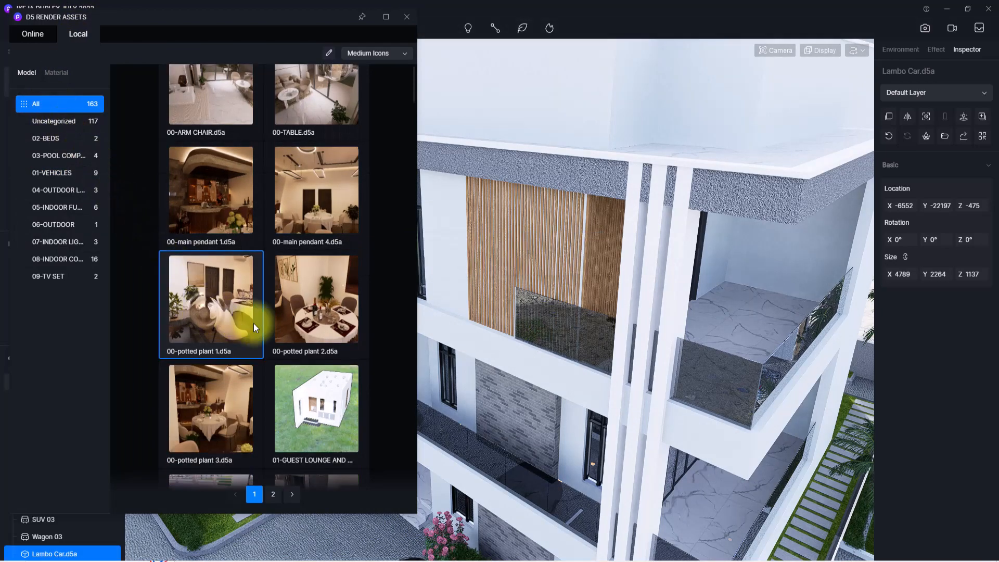
Step: Place 00-potted plant 1.d5a on the front duplex's first-floor corner balcony, at about X -6317, Y -13088, Z 3725
right_drag(590, 400, 667, 458)
scroll(597, 397, up, 5)
middle_drag(597, 397, 778, 515)
scroll(564, 317, up, 3)
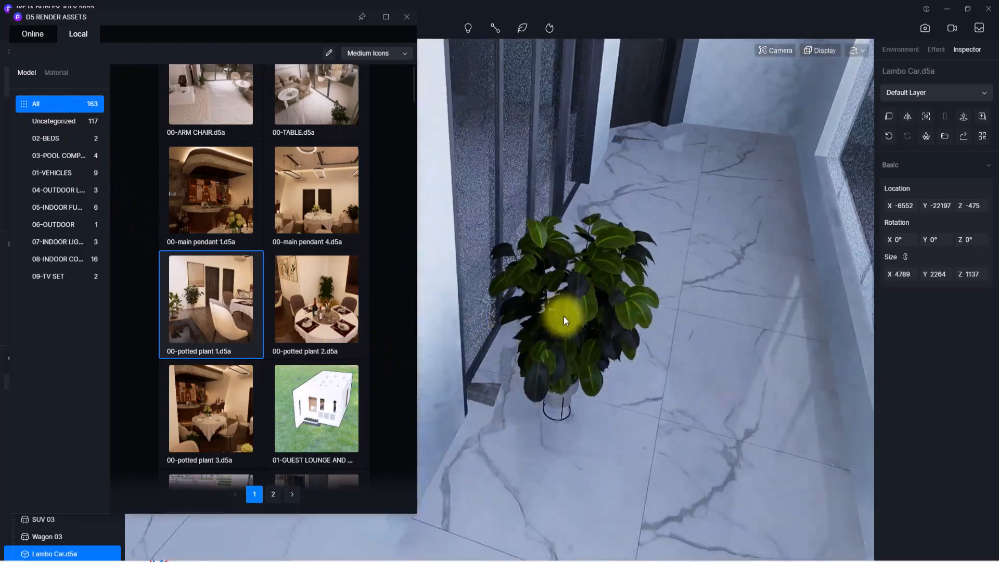
middle_drag(565, 317, 686, 284)
scroll(537, 524, down, 5)
scroll(578, 441, up, 5)
scroll(687, 284, down, 5)
scroll(593, 312, up, 4)
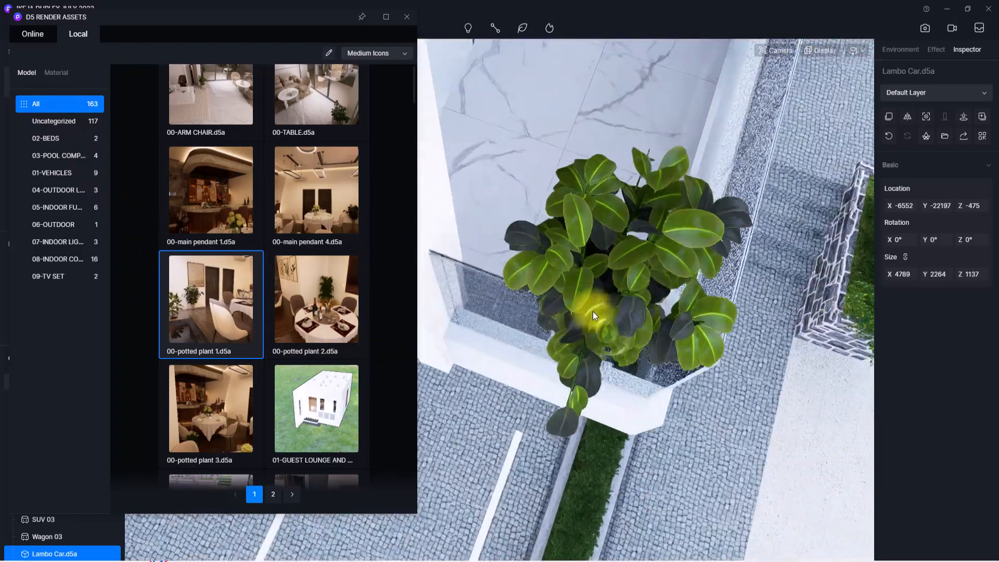
middle_drag(592, 312, 692, 199)
click(569, 311)
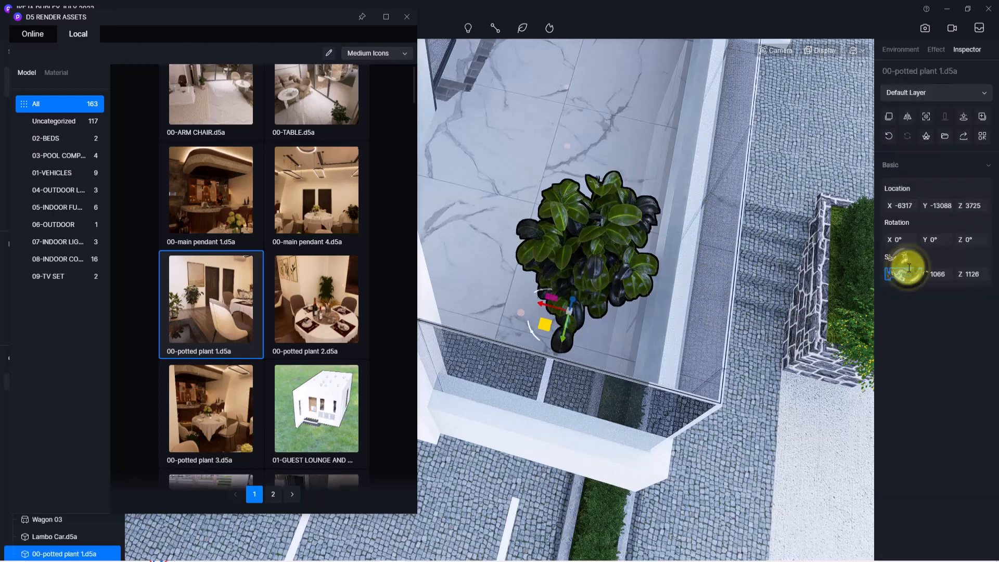
Step: Set the balcony potted plant's X size to 1200
click(903, 275)
text(1200)
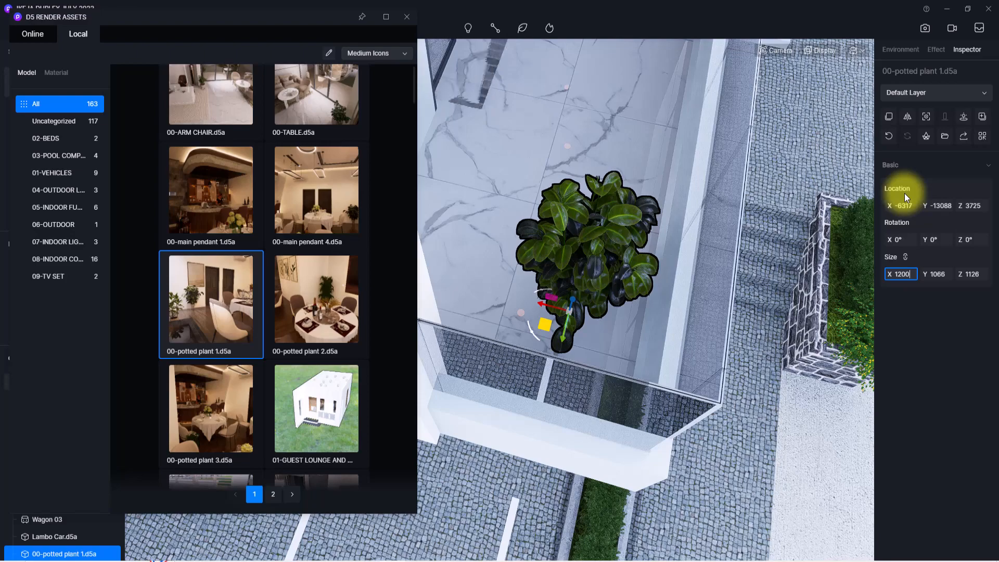
key(Return)
Step: Shift the potted plant horizontally on its balcony to about X -6463, Y -13186
middle_drag(797, 280, 498, 6)
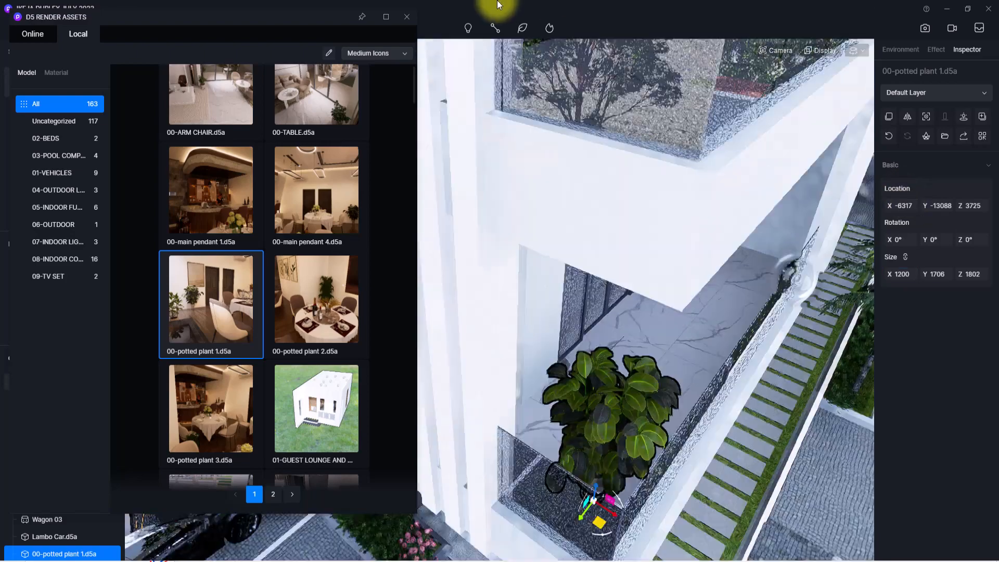
scroll(530, 291, down, 5)
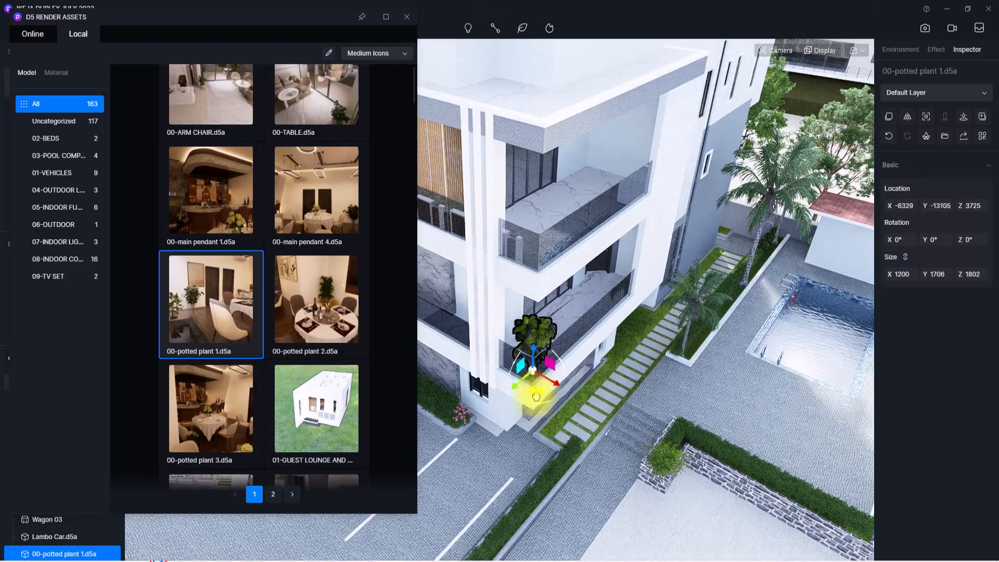
drag(537, 393, 540, 400)
drag(537, 398, 540, 395)
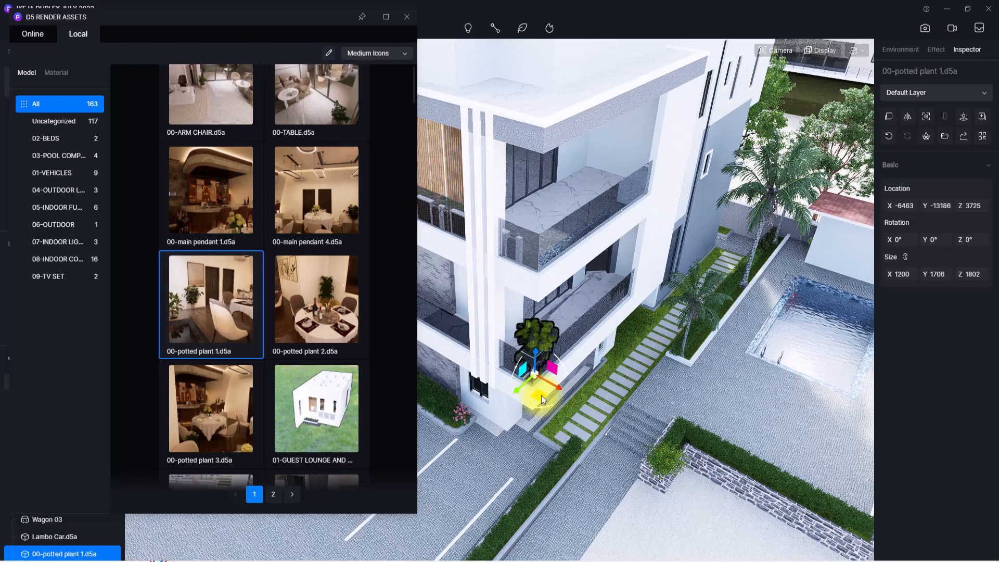
Step: Close the asset library and, from Scene 1, copy the potted plant up to the top corner balcony at about X -6163, Y -13007, Z 8069
click(405, 18)
click(34, 81)
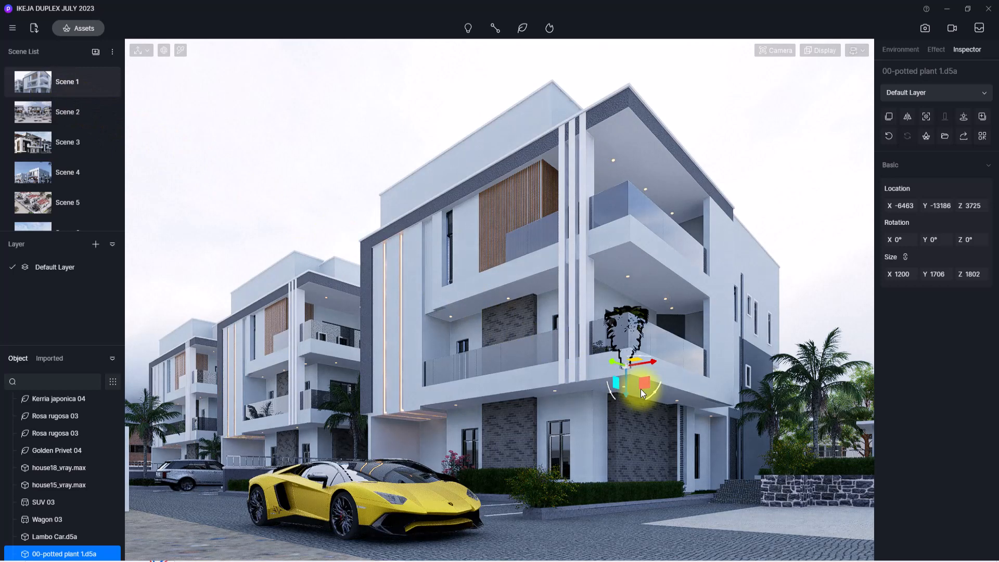
drag(653, 362, 624, 262)
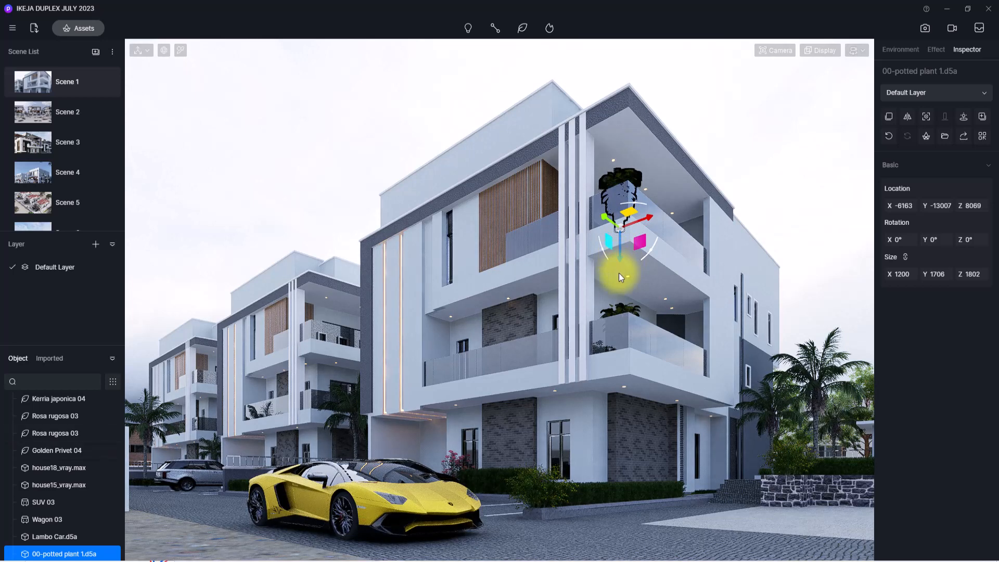
Step: Copy the lower and upper balcony plants along the X axis to the neighbouring duplex, at about X 13498 and X 12747, and save the project
click(624, 312)
click(624, 307)
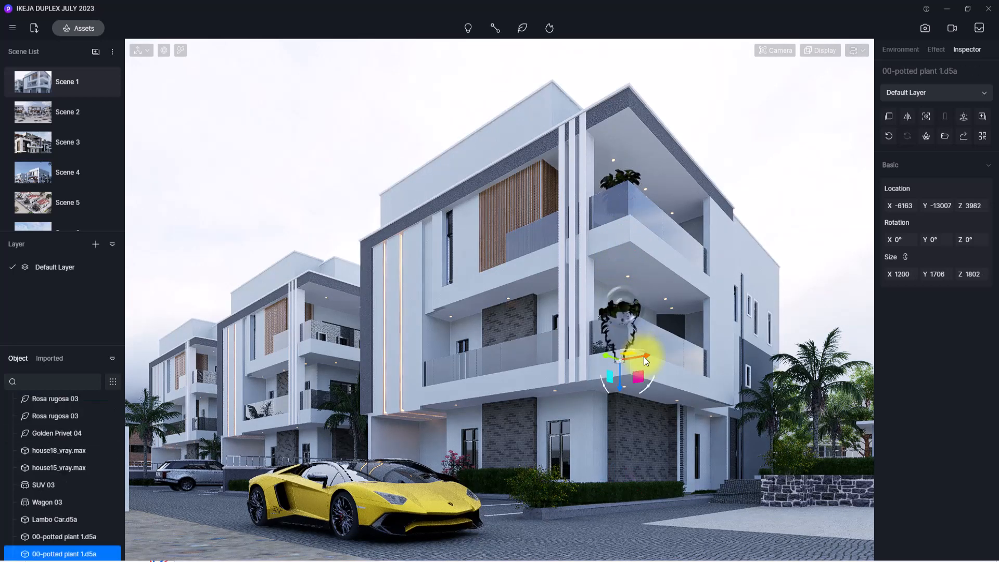
drag(645, 357, 320, 440)
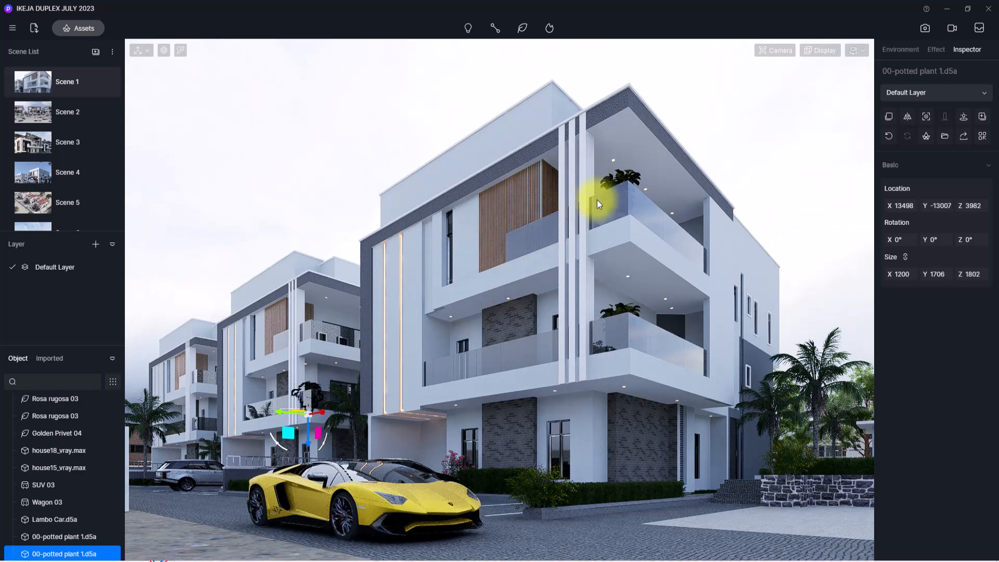
click(627, 176)
drag(650, 218, 329, 374)
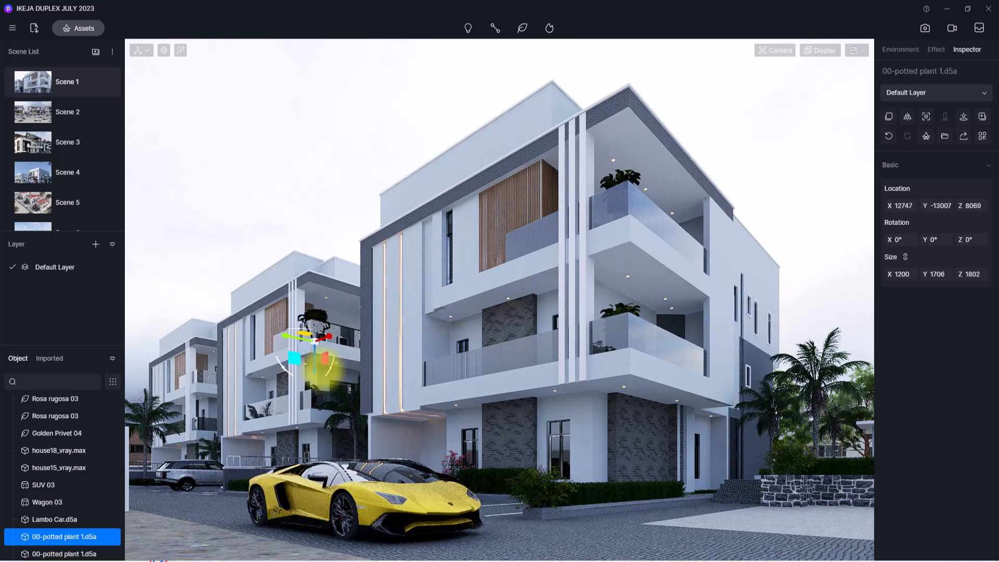
key(ctrl+s)
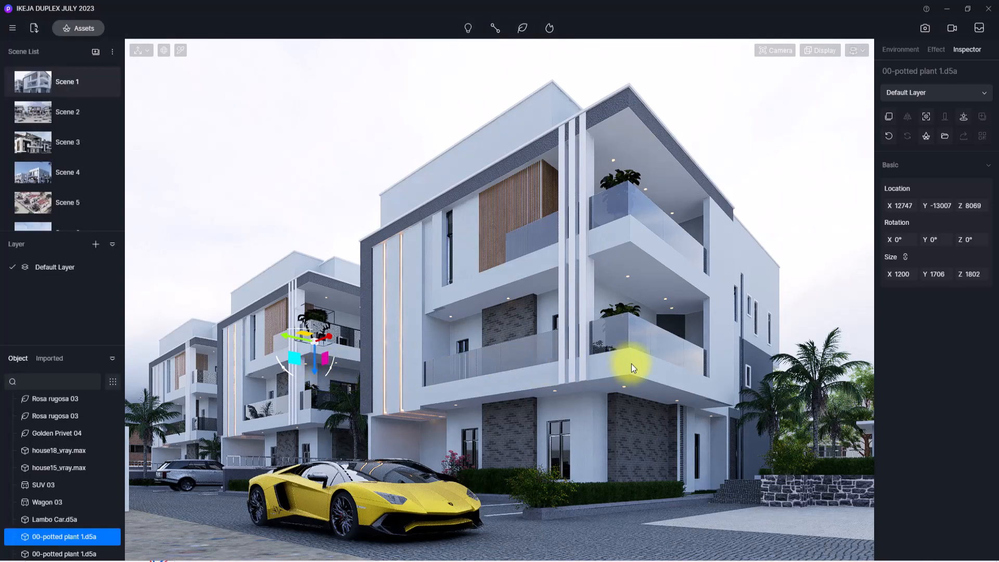
Step: View the front duplex from above and open the online Character category in the asset library
right_drag(632, 364, 525, 263)
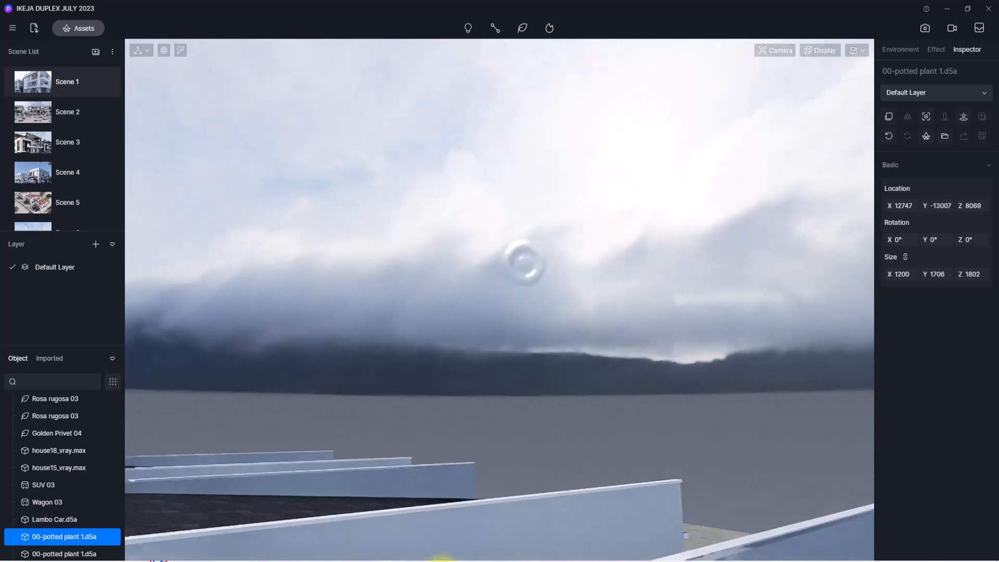
right_drag(441, 561, 485, 422)
scroll(486, 421, down, 4)
right_drag(470, 464, 607, 531)
scroll(607, 531, down, 3)
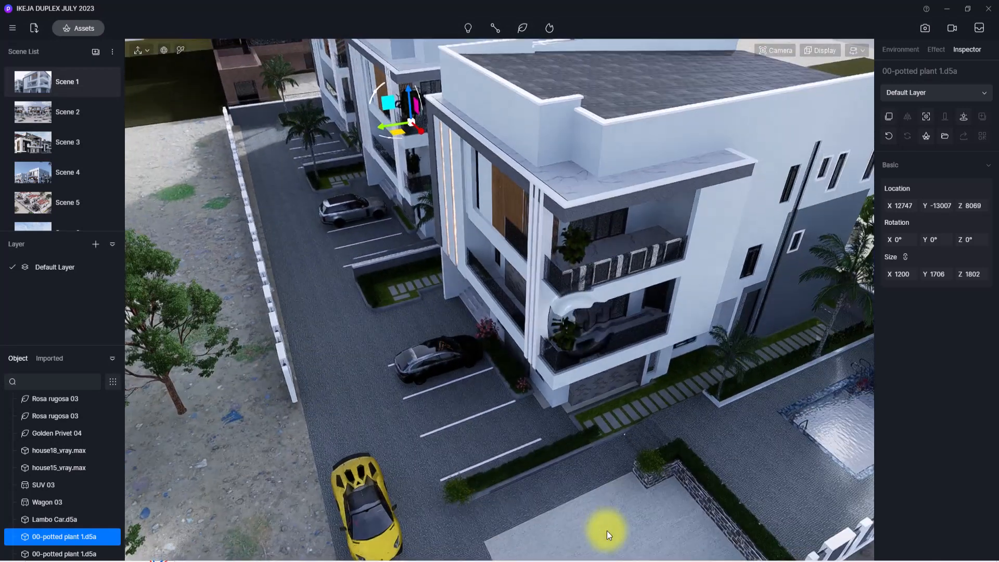
click(83, 31)
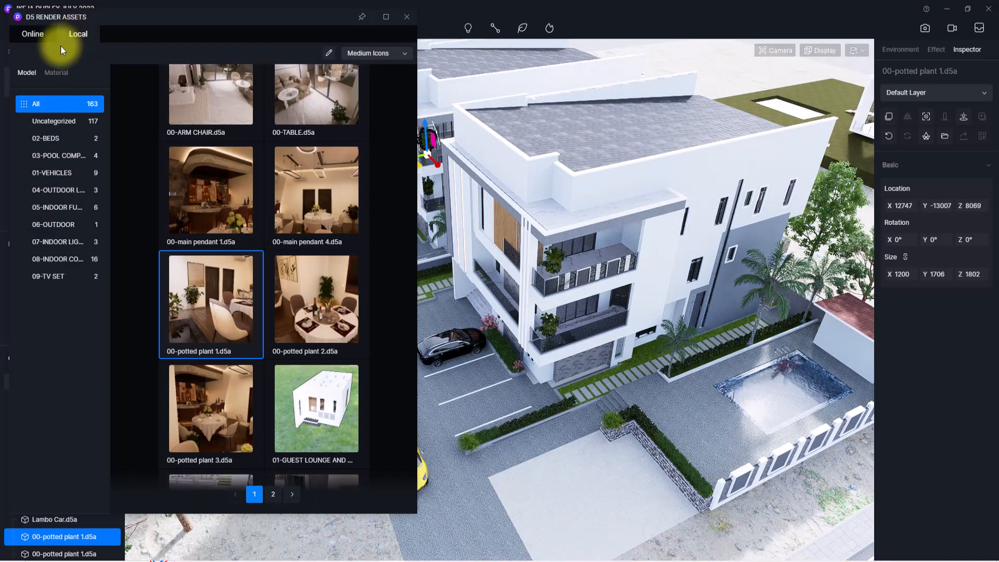
click(25, 32)
scroll(51, 236, down, 3)
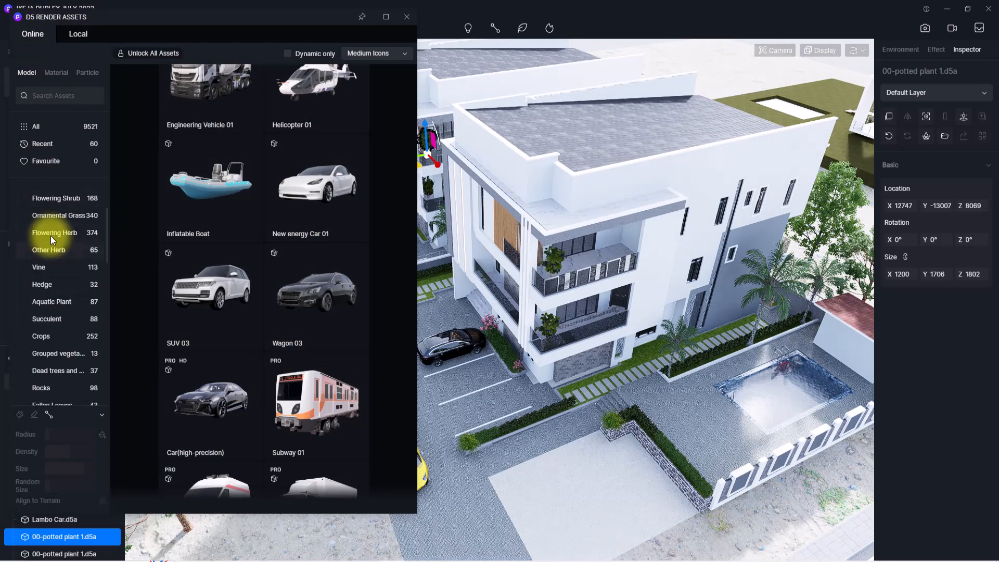
scroll(50, 238, down, 5)
click(51, 324)
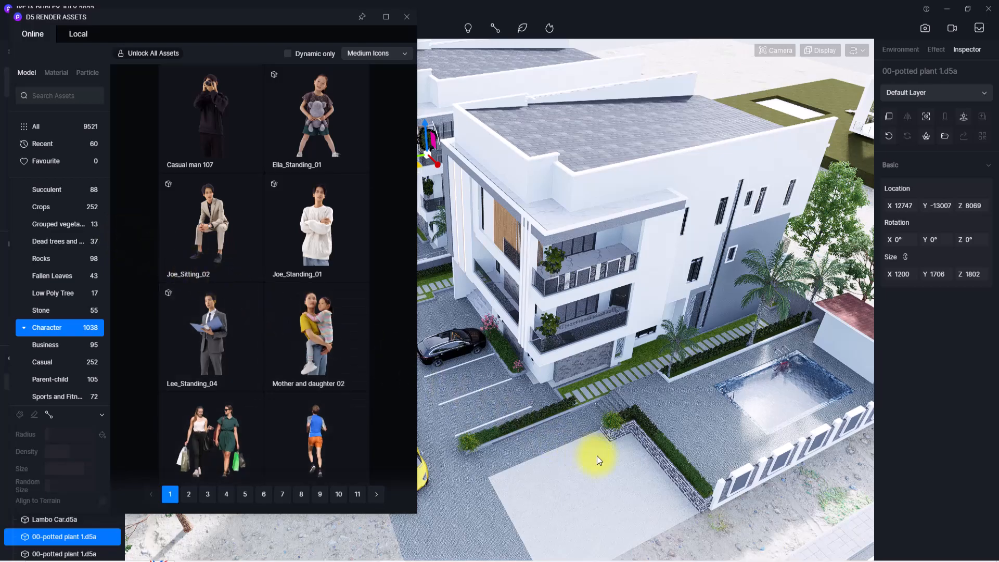
Step: Examine the front duplex's parking bays, planting bed and balconies for places to put people
right_drag(597, 456, 463, 519)
scroll(452, 410, up, 4)
right_drag(452, 410, 936, 202)
scroll(620, 359, up, 5)
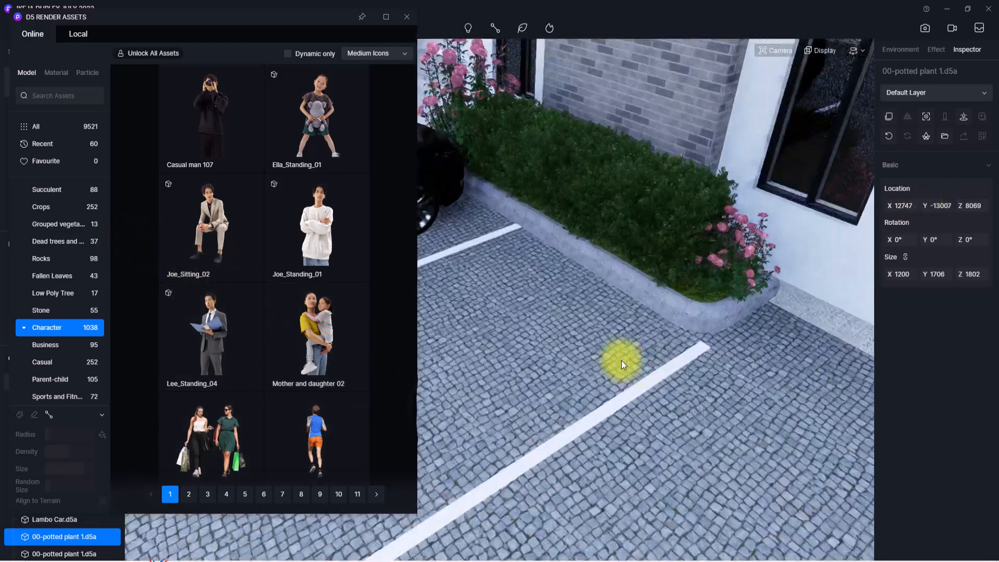
right_drag(620, 359, 550, 31)
scroll(580, 287, down, 4)
right_drag(580, 287, 817, 40)
scroll(633, 200, up, 4)
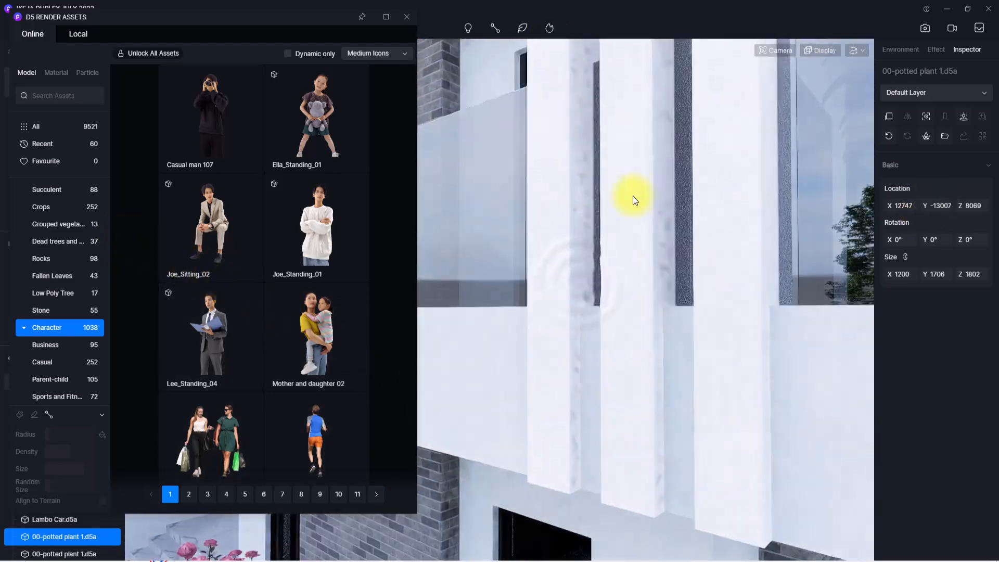
right_drag(633, 201, 381, 346)
scroll(504, 283, down, 4)
right_drag(502, 279, 614, 162)
scroll(494, 277, up, 5)
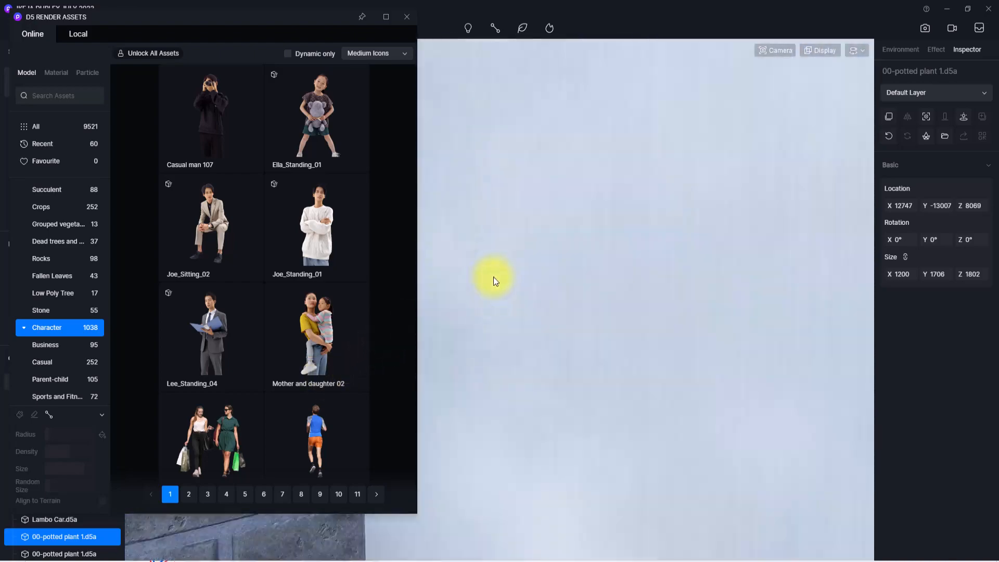
right_drag(494, 277, 412, 345)
scroll(411, 345, down, 4)
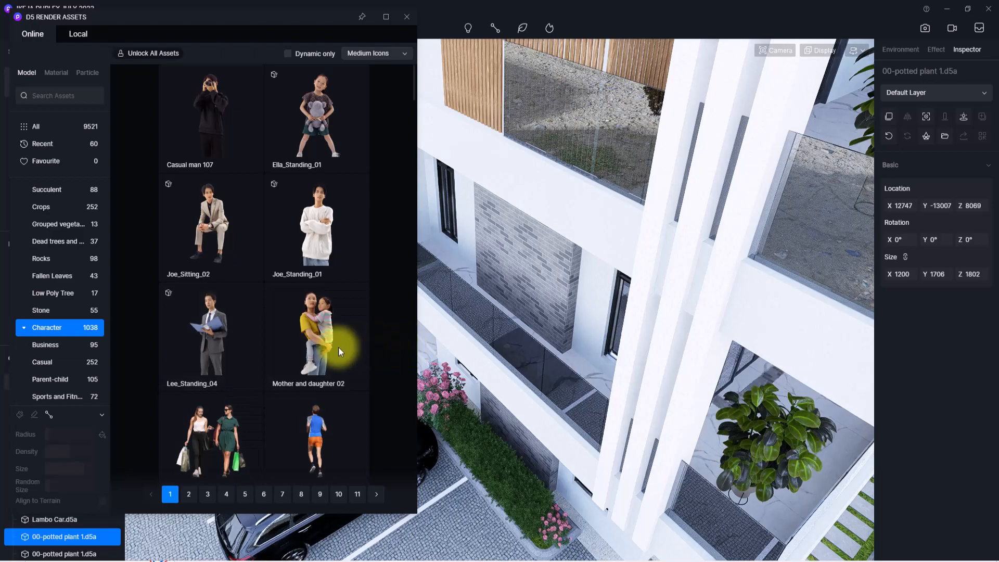
Step: Place Mother and daughter 02 on the first-floor front balcony at about X -3288, Y -13275, and rotate it to Z 228.53°
click(321, 347)
scroll(556, 387, up, 4)
scroll(550, 351, down, 4)
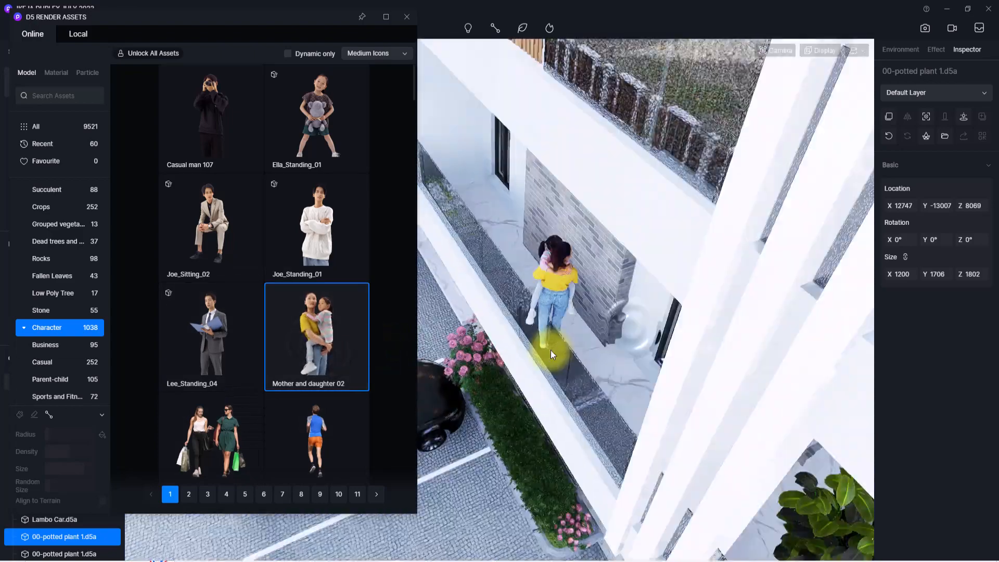
right_drag(551, 350, 656, 343)
scroll(643, 502, up, 5)
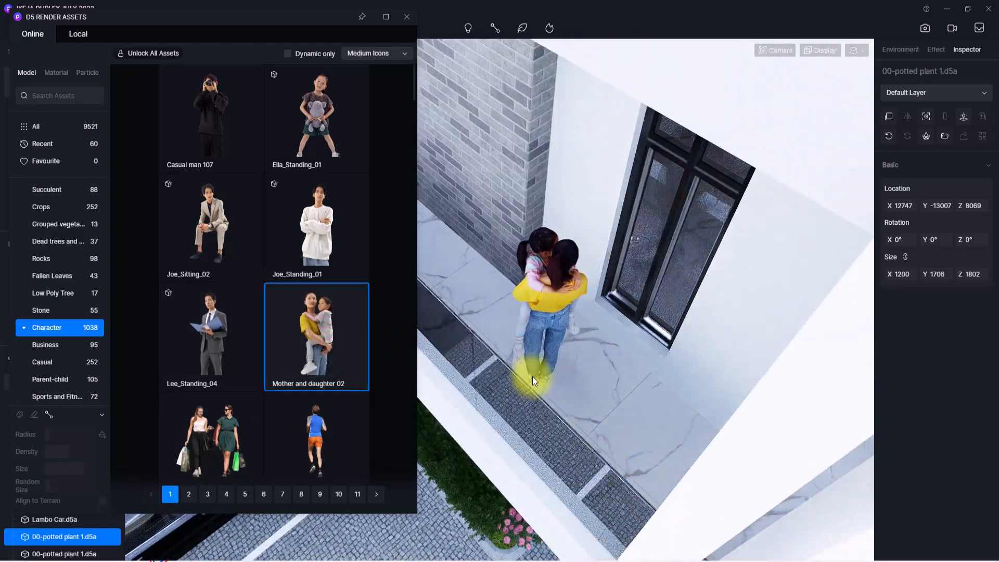
click(533, 376)
drag(530, 417, 609, 326)
Step: Place Joe_Standing_01 at the front end of the stepping-stone walkway beside the duplex, at about X -6760, Y -11430, Z -290
scroll(581, 347, down, 5)
scroll(401, 396, down, 4)
scroll(494, 283, up, 3)
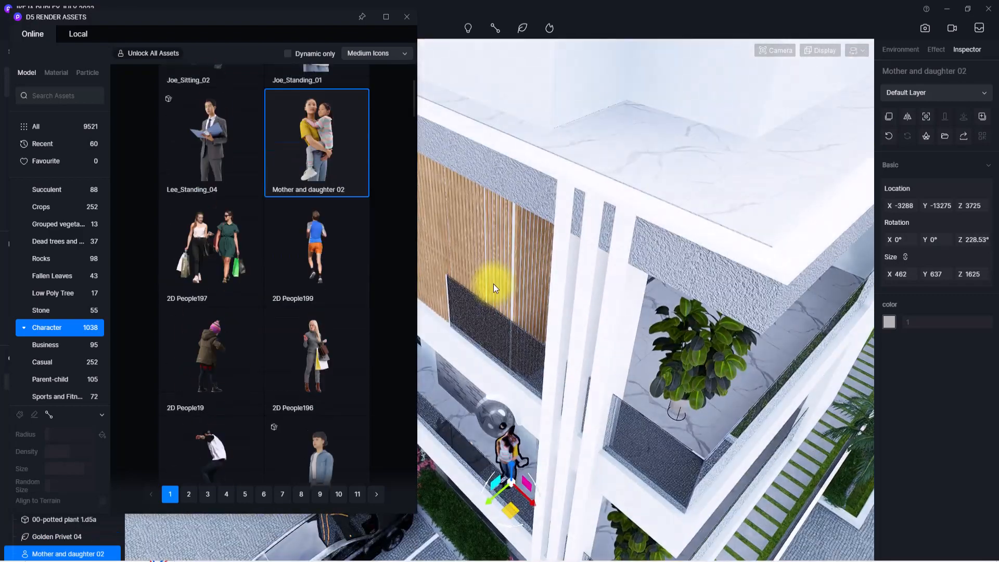
scroll(392, 233, up, 3)
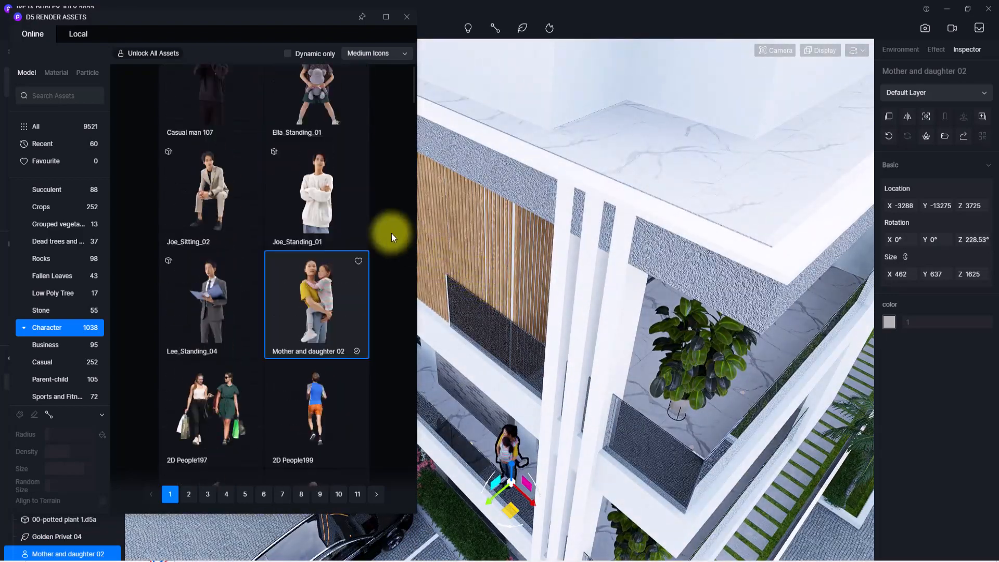
click(326, 201)
scroll(478, 548, down, 5)
right_drag(479, 547, 883, 176)
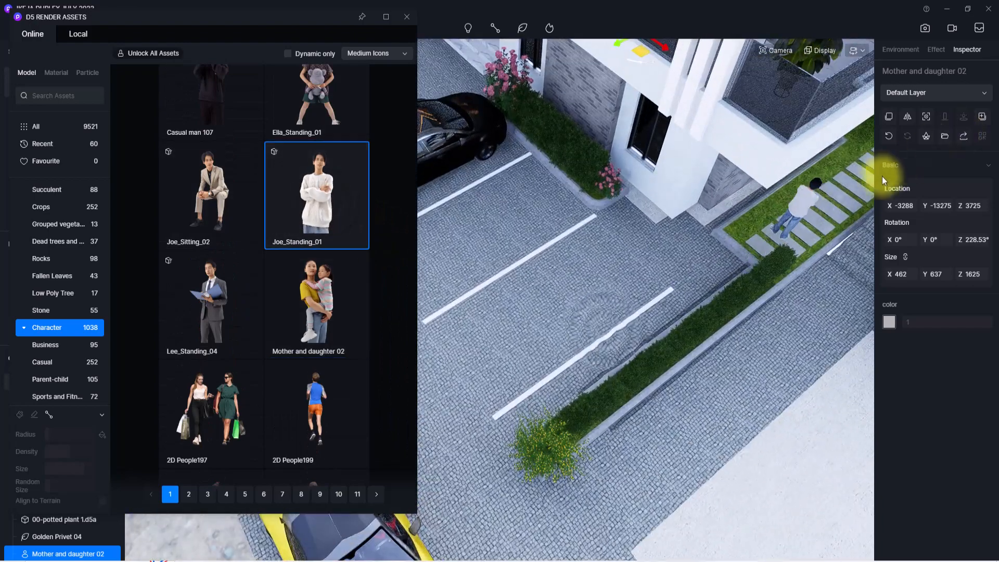
click(764, 244)
right_drag(764, 244, 366, 68)
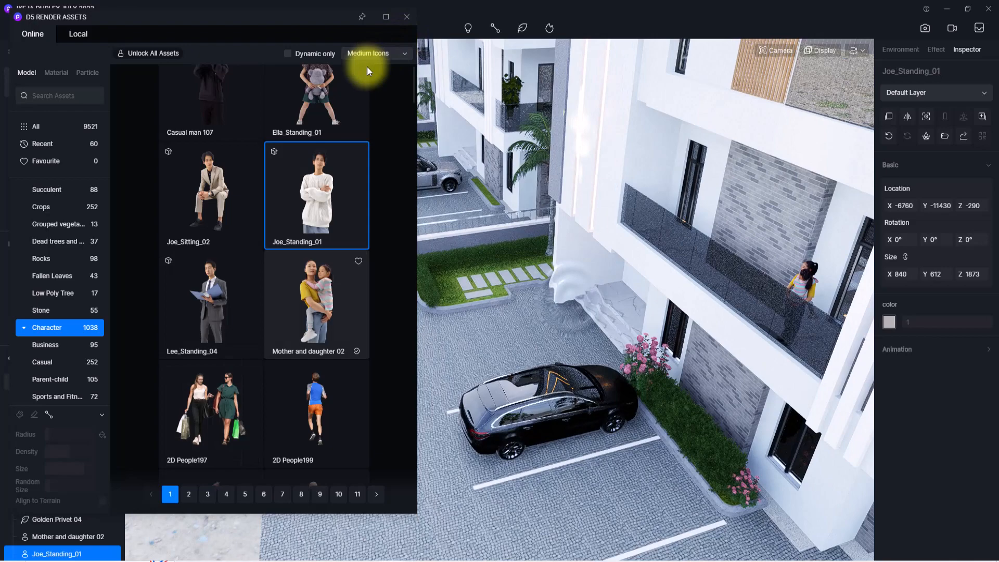
click(208, 207)
scroll(209, 207, down, 5)
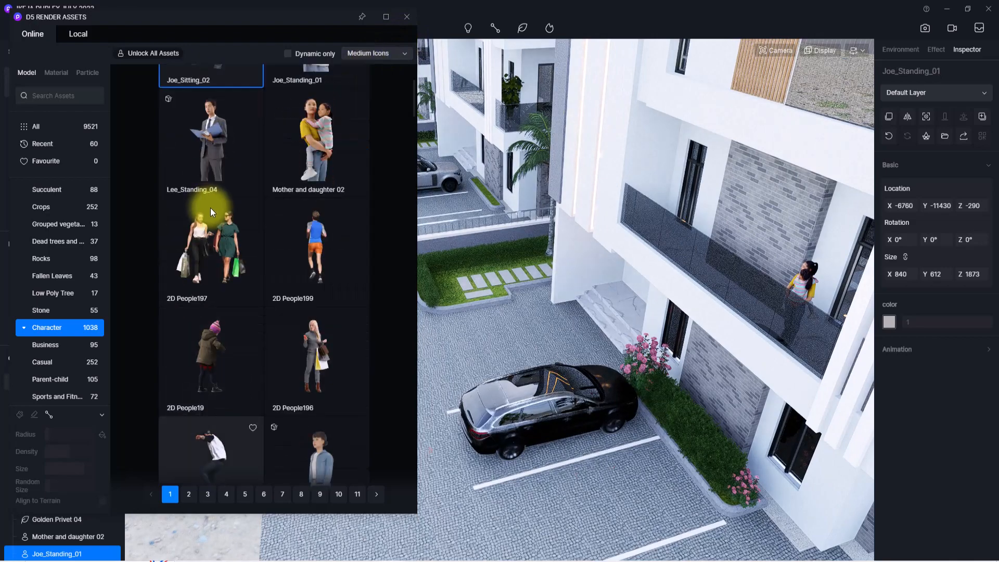
right_drag(447, 295, 976, 556)
scroll(737, 504, up, 5)
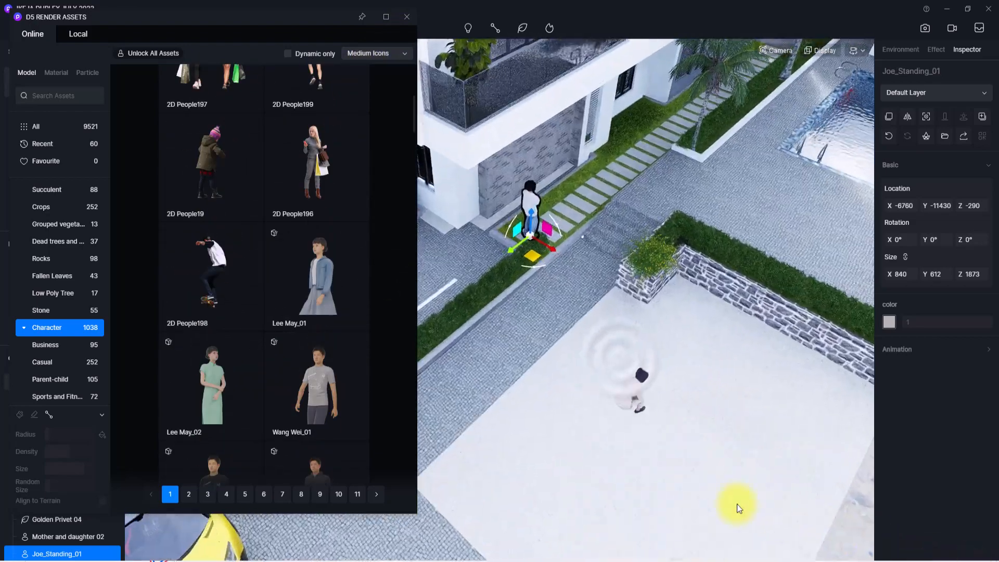
right_drag(638, 376, 617, 272)
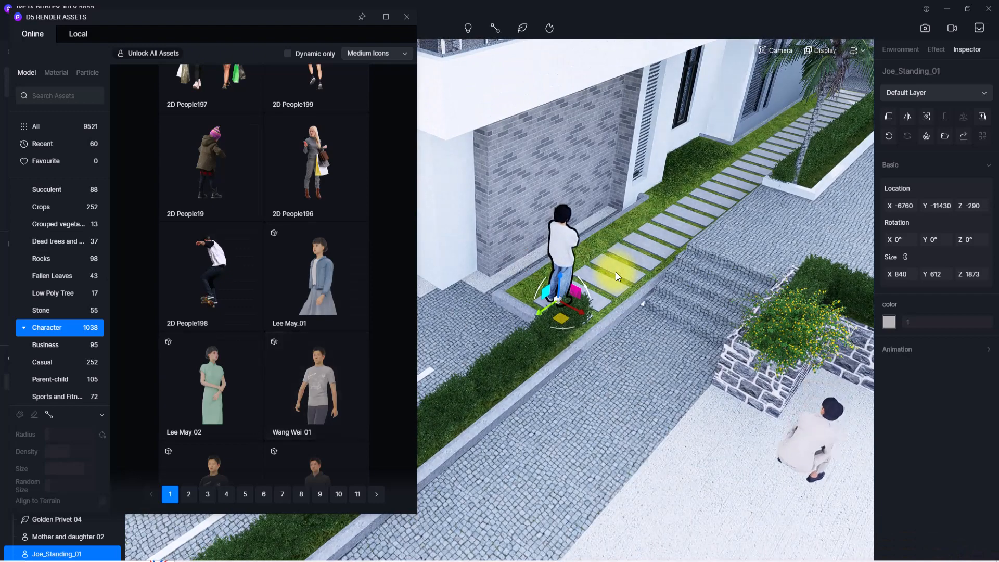
Step: Open the Chairs subcategory of the online Furniture models
scroll(60, 271, up, 4)
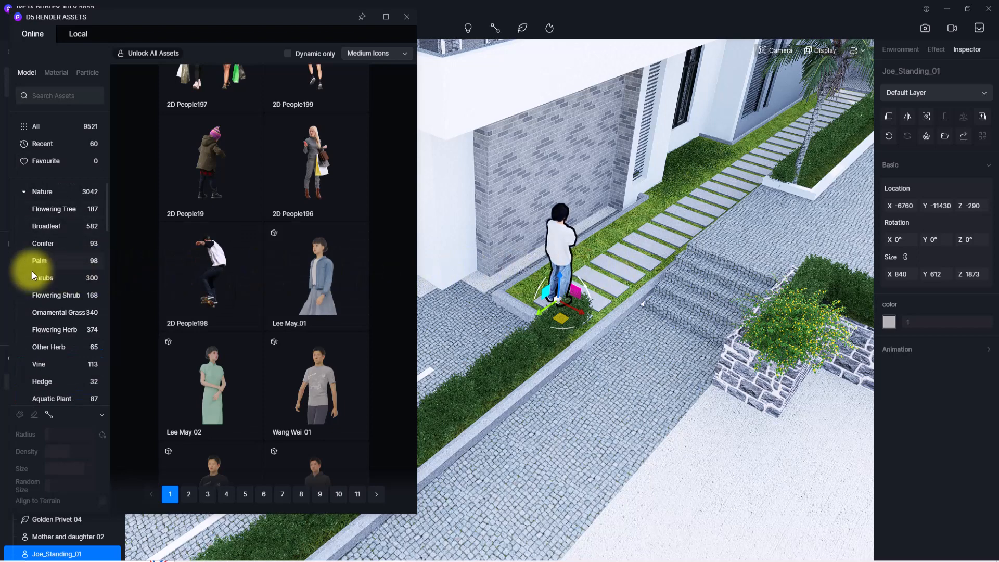
scroll(39, 271, down, 6)
scroll(36, 306, down, 5)
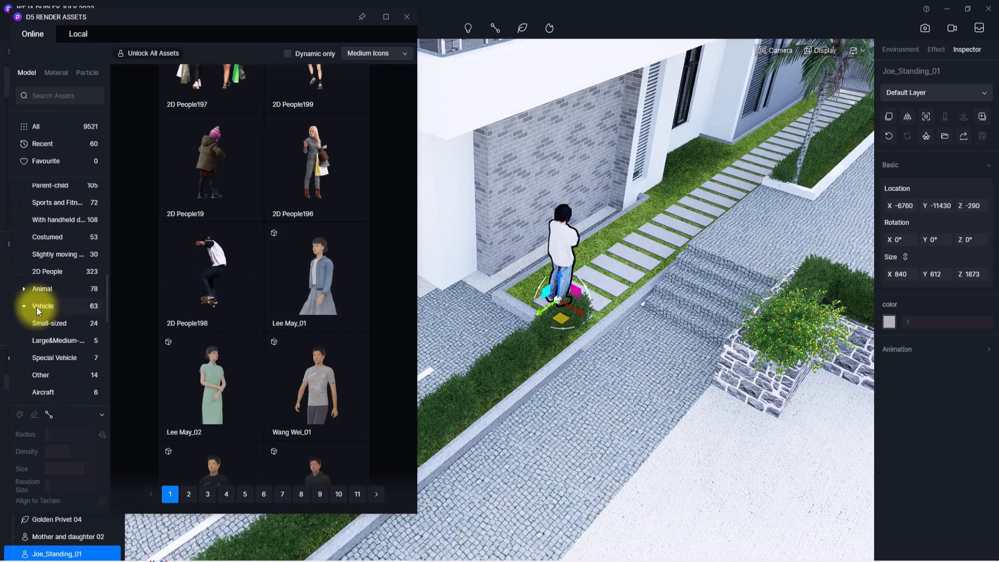
click(52, 330)
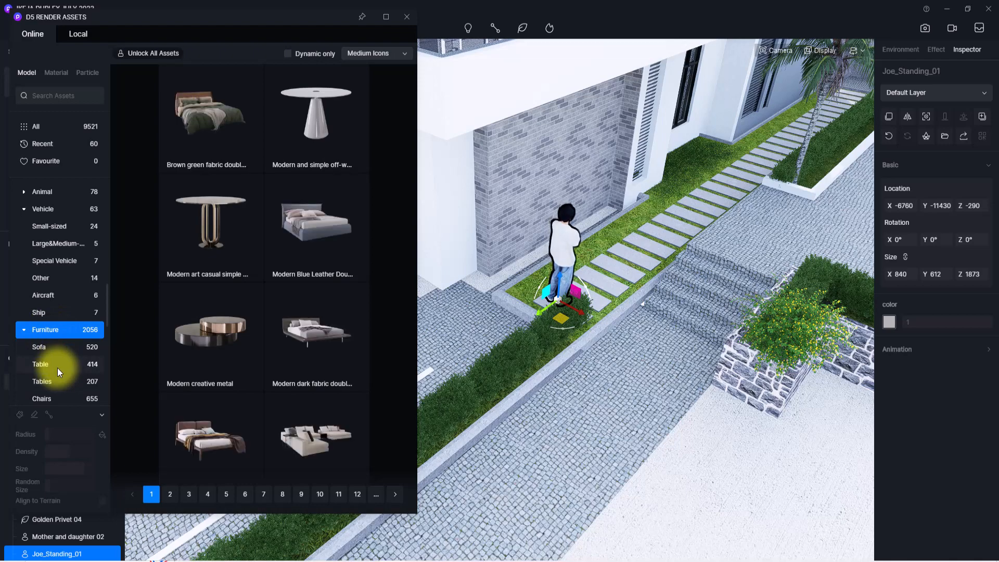
click(55, 400)
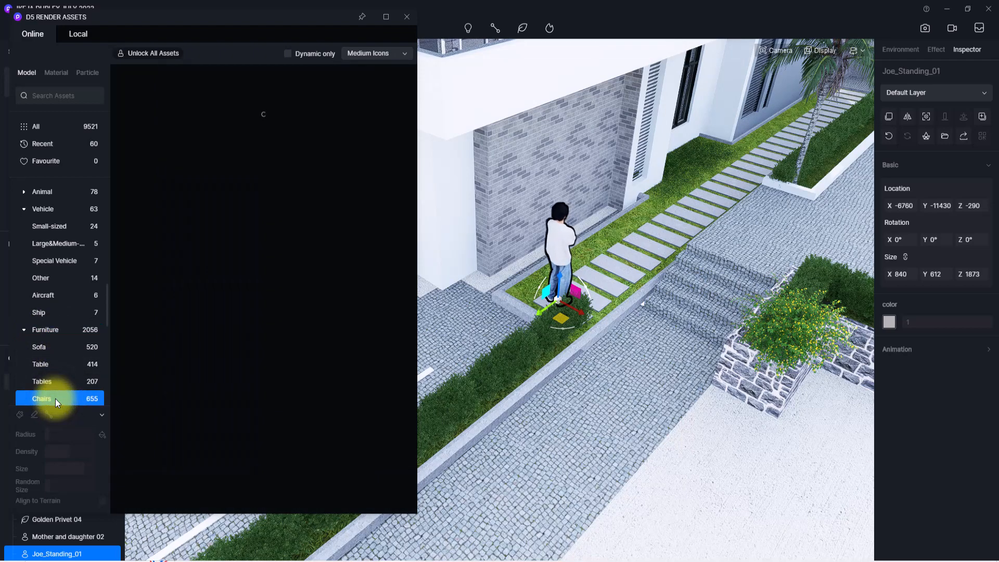
Step: Place a Modern outdoor lounge chair outside the duplex's front corner window, at about X -4486, Y -13280, Z -475, rotated to Z 259.98°
right_drag(611, 460, 297, 269)
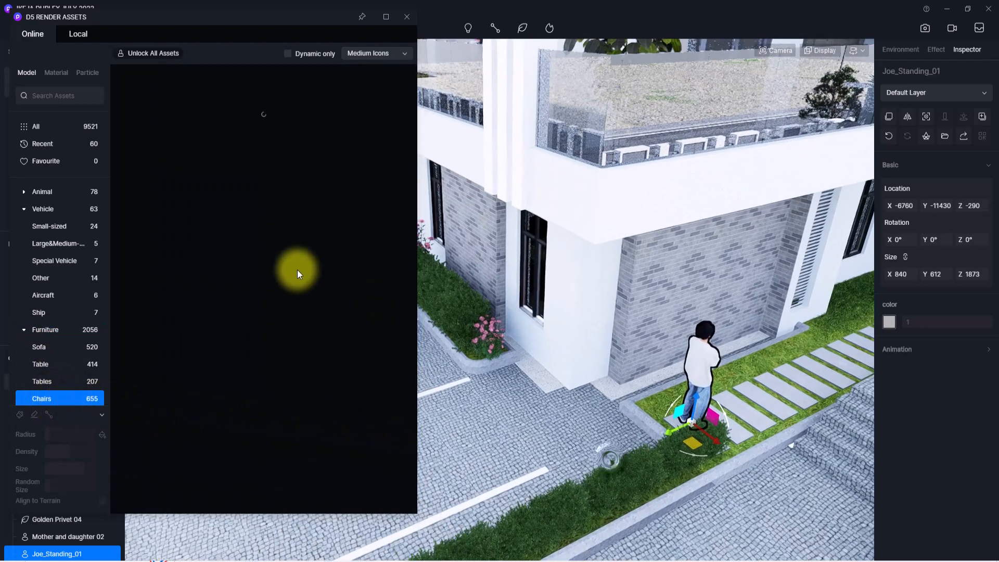
scroll(297, 270, up, 5)
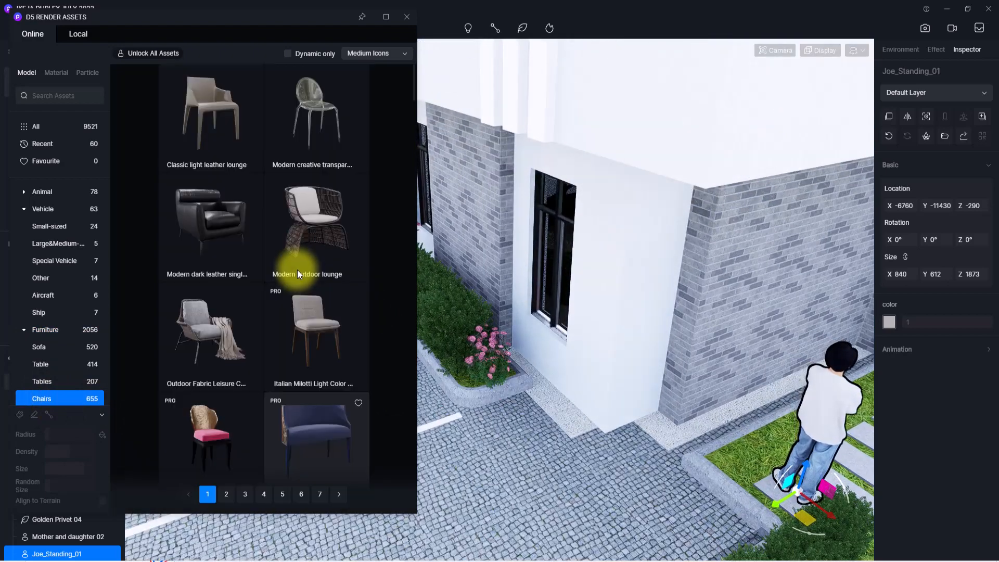
click(304, 220)
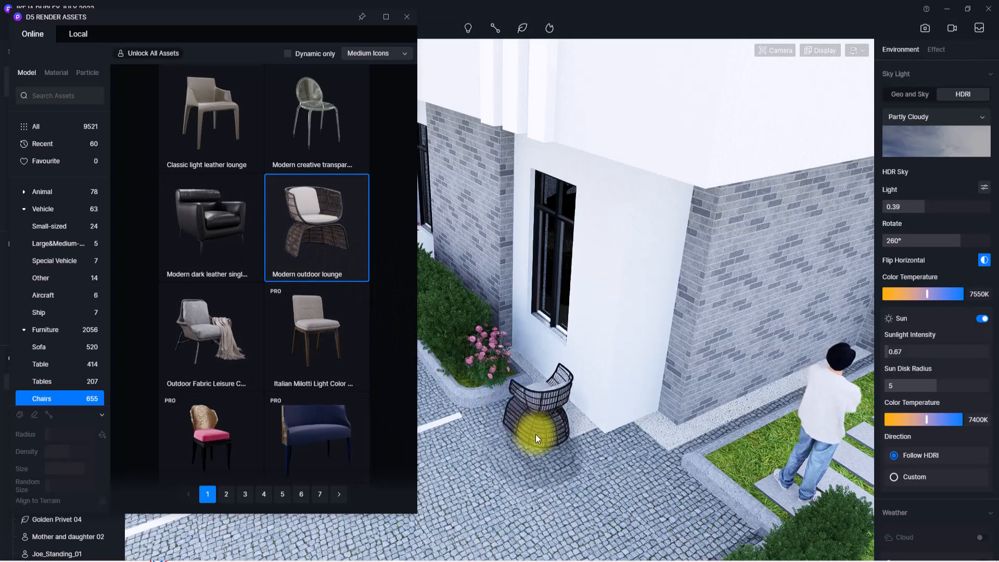
click(536, 434)
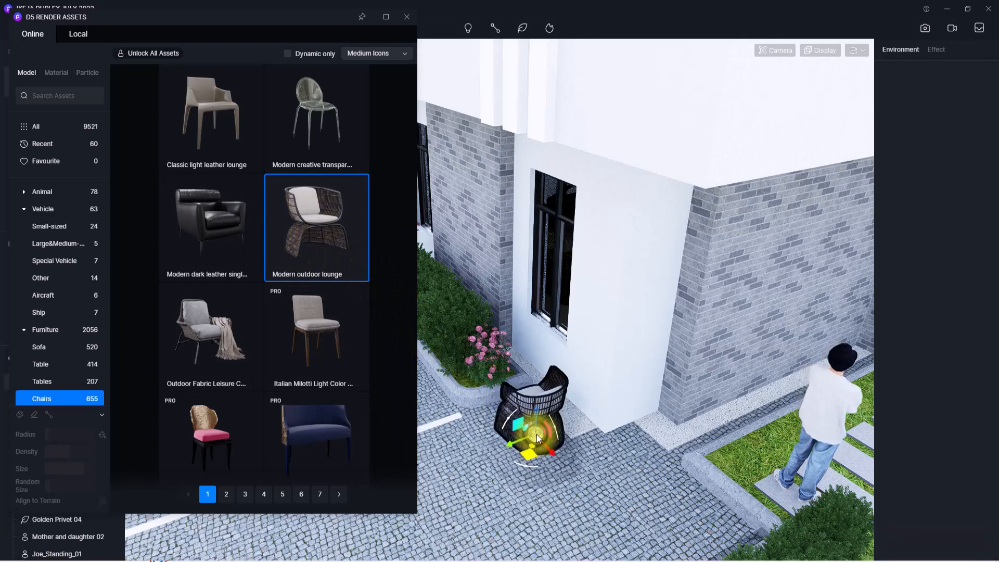
click(586, 444)
Step: Place the Joe_Sitting_02 character on the outdoor lounge chair, at about X -4530, Y -13655, Z -475, rotated to Z 156.86°
scroll(150, 243, up, 5)
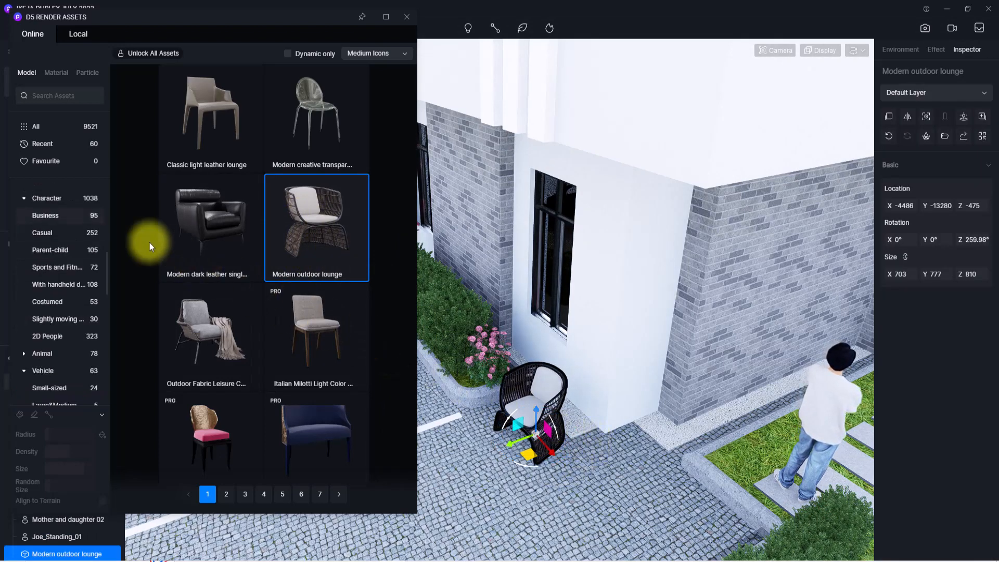
click(46, 198)
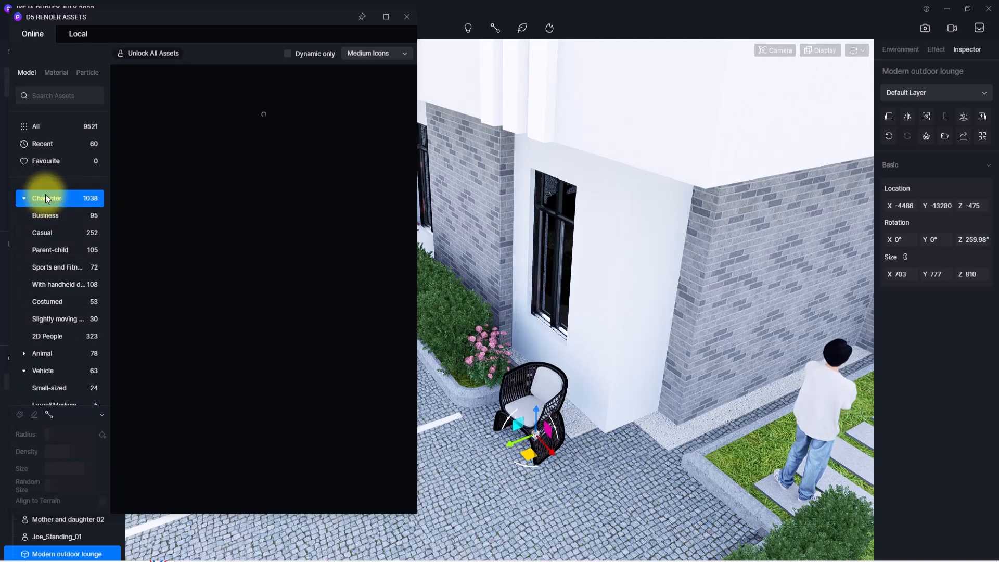
click(328, 334)
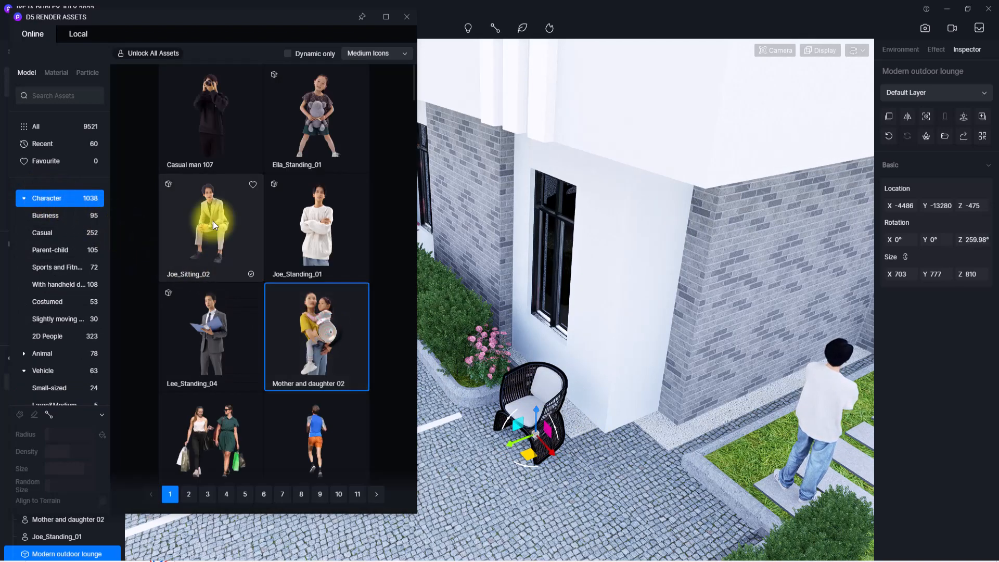
click(215, 223)
scroll(455, 406, up, 3)
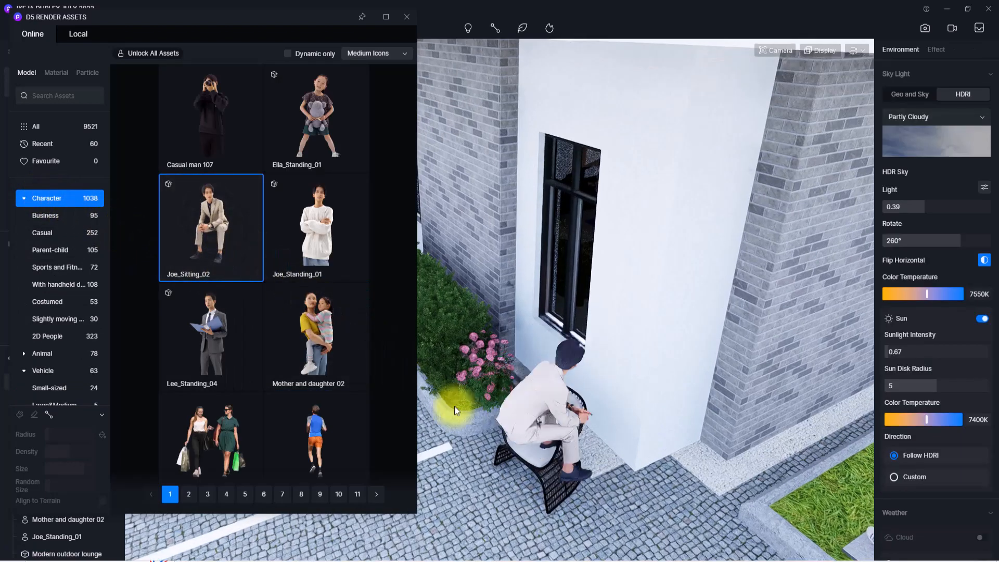
click(551, 480)
drag(542, 519, 526, 396)
drag(542, 503, 513, 495)
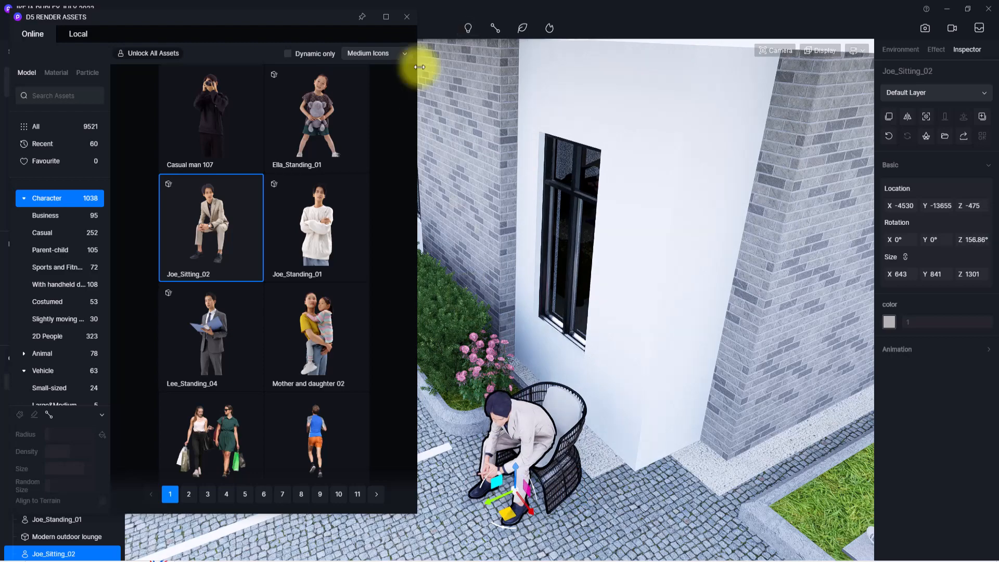
Step: Close the asset library and check the people and chair from Scene 1 and around the front facade
click(410, 20)
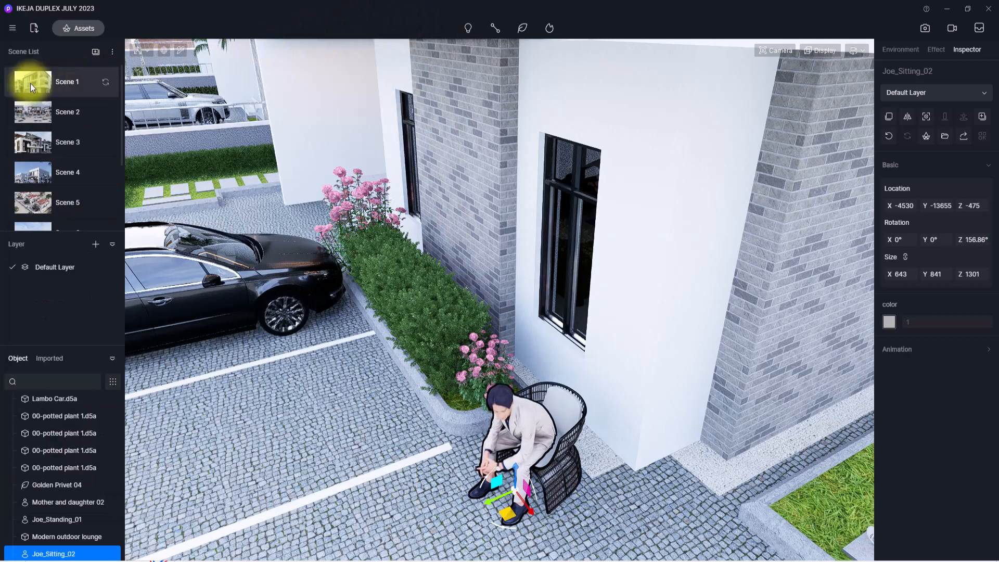
click(58, 82)
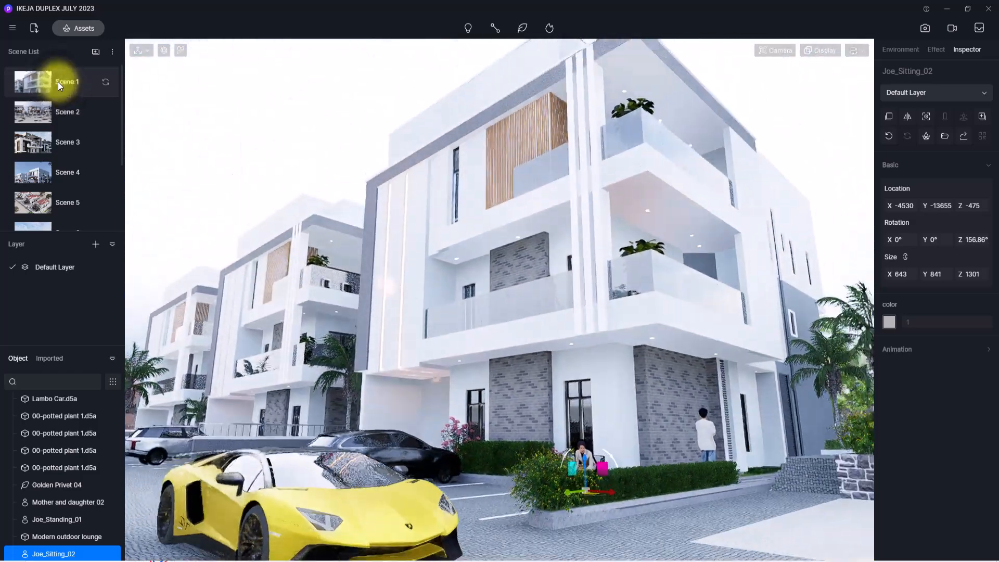
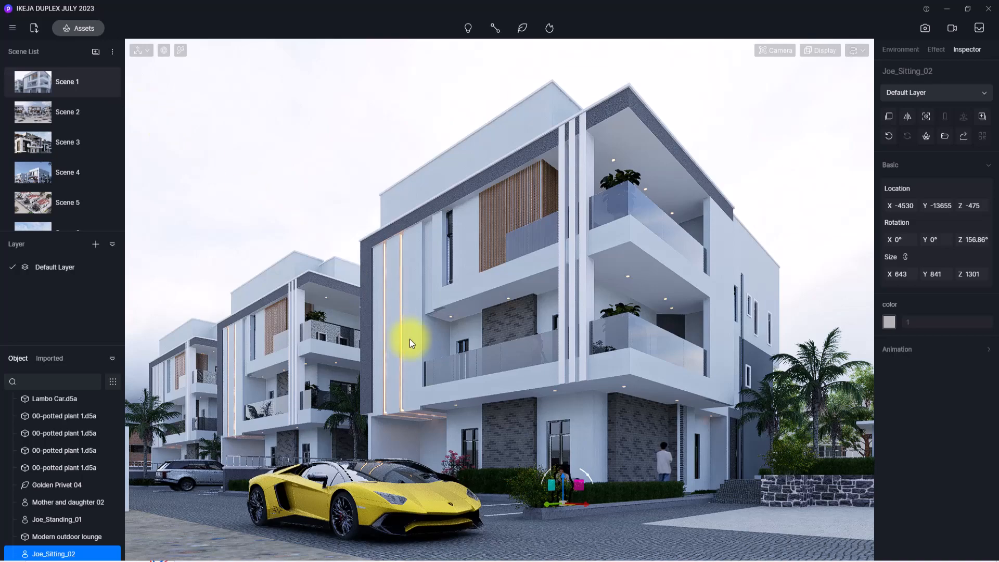
scroll(438, 274, up, 2)
scroll(520, 259, up, 5)
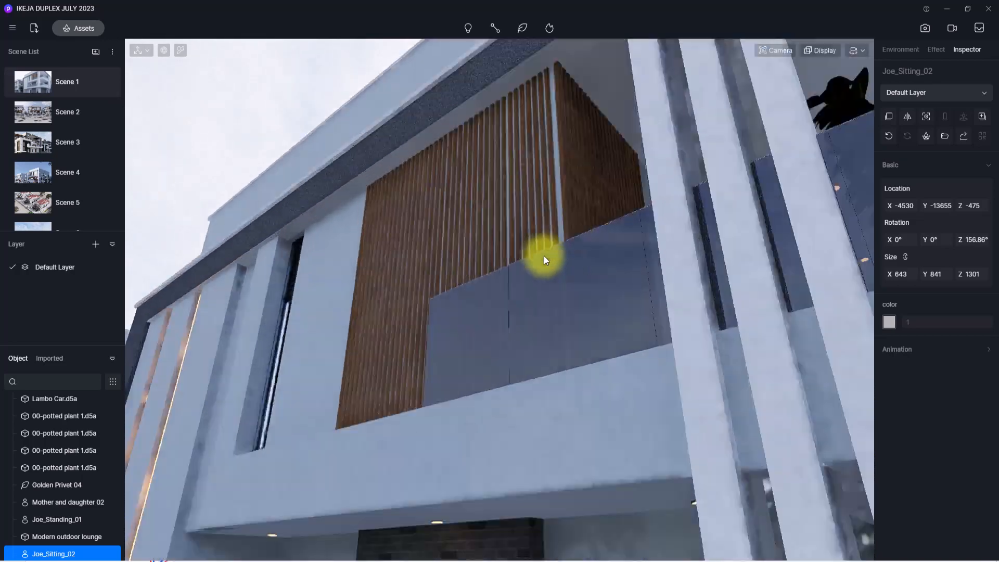
right_drag(545, 256, 257, 432)
scroll(256, 432, down, 6)
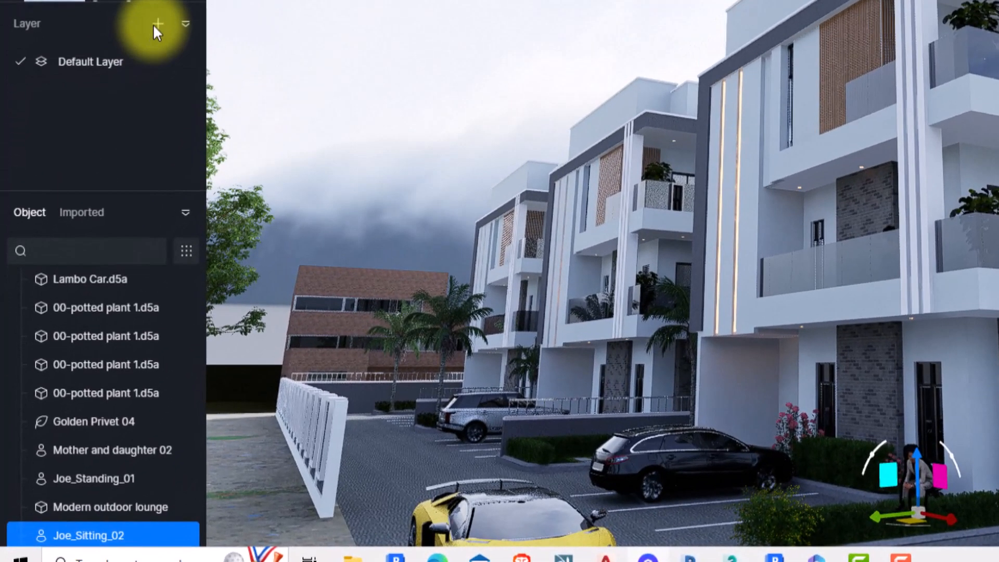
Step: Create a new layer and name it LIGHTING
click(96, 245)
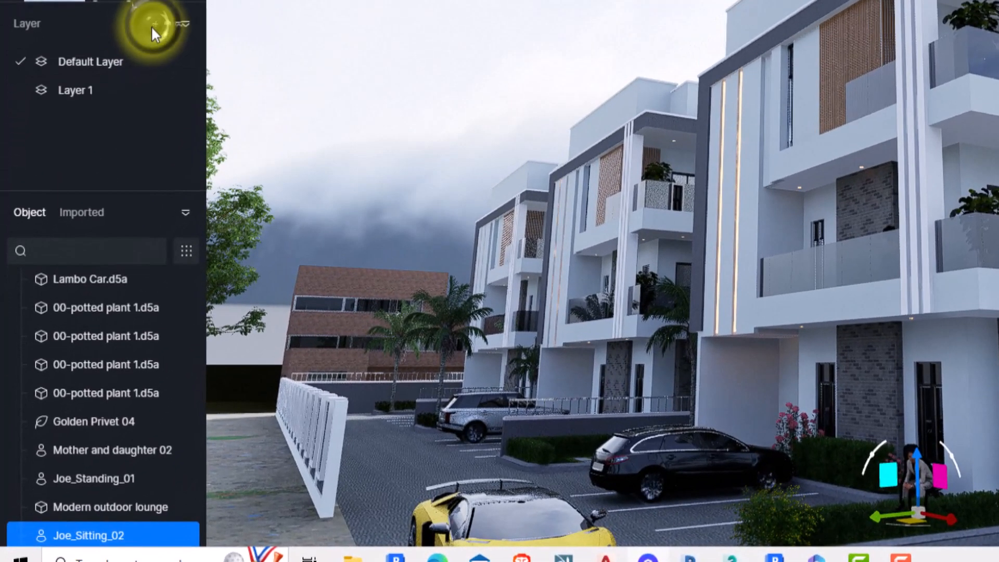
right_click(86, 92)
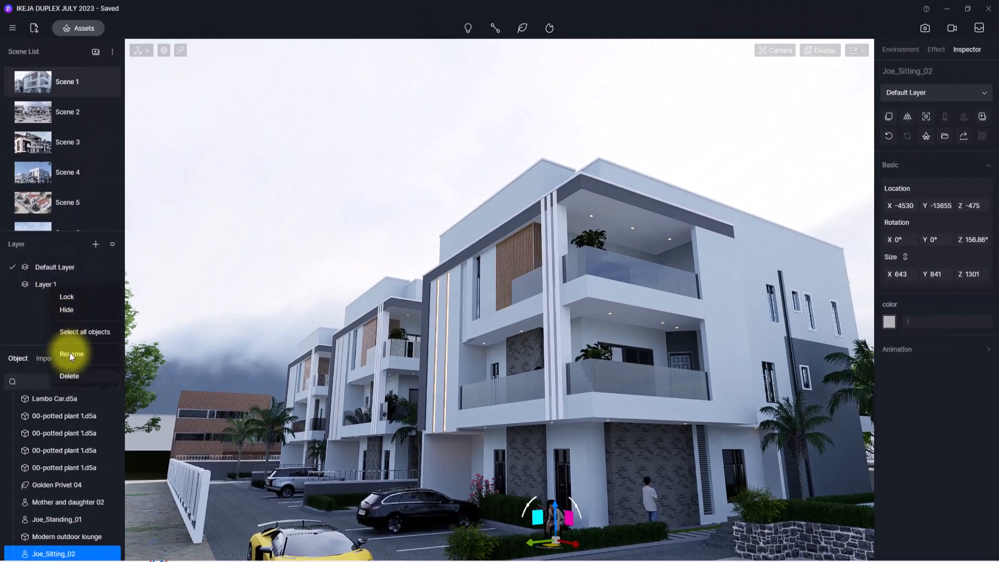
click(70, 354)
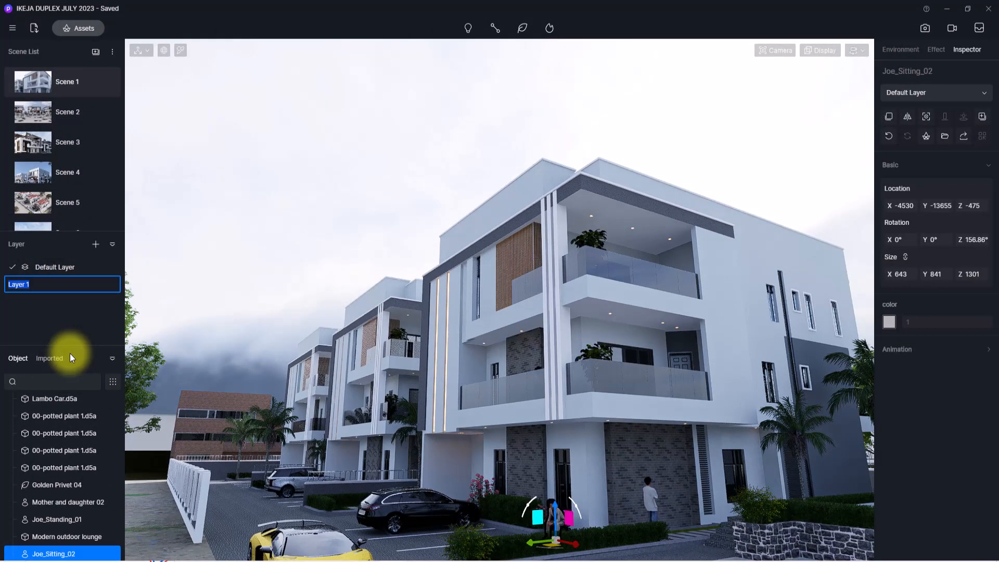
text(LIGHTING)
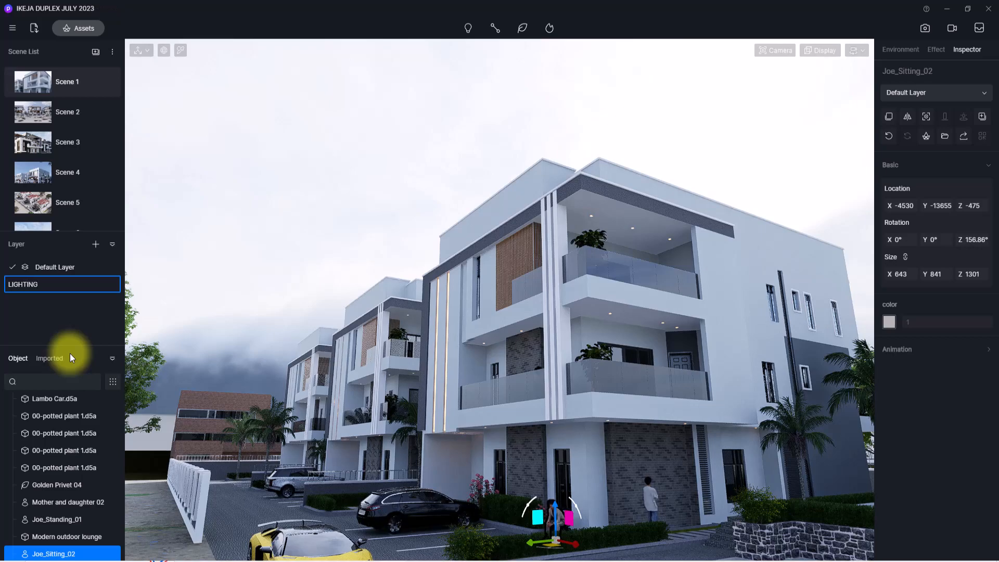
click(206, 310)
Step: Place a spotlight on the first-floor balcony ceiling in front of the brick wall, at about X -1633, Y -12985, Z 6960
scroll(289, 282, up, 5)
scroll(408, 357, down, 5)
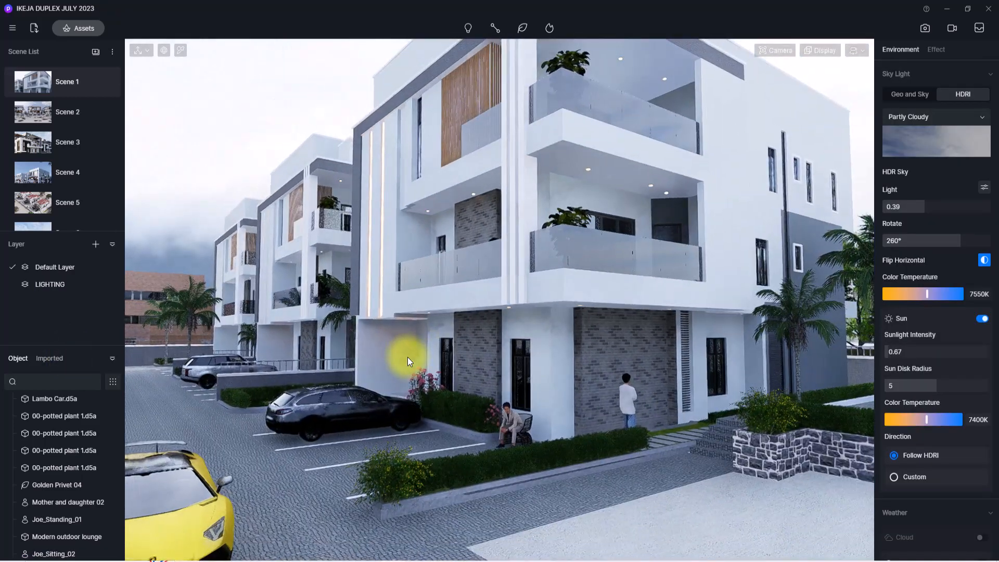
click(466, 28)
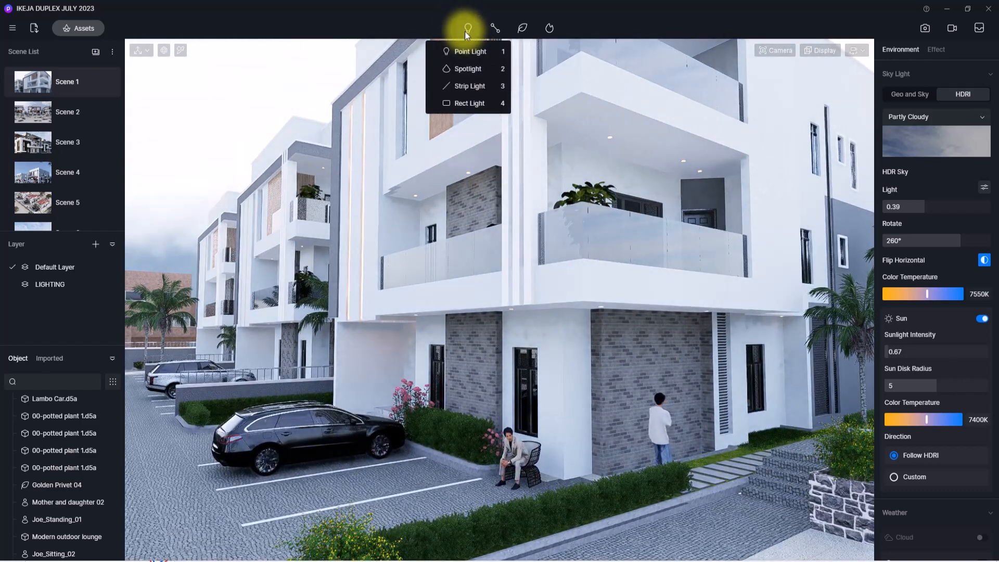
click(460, 70)
right_drag(507, 386, 453, 249)
scroll(453, 249, up, 8)
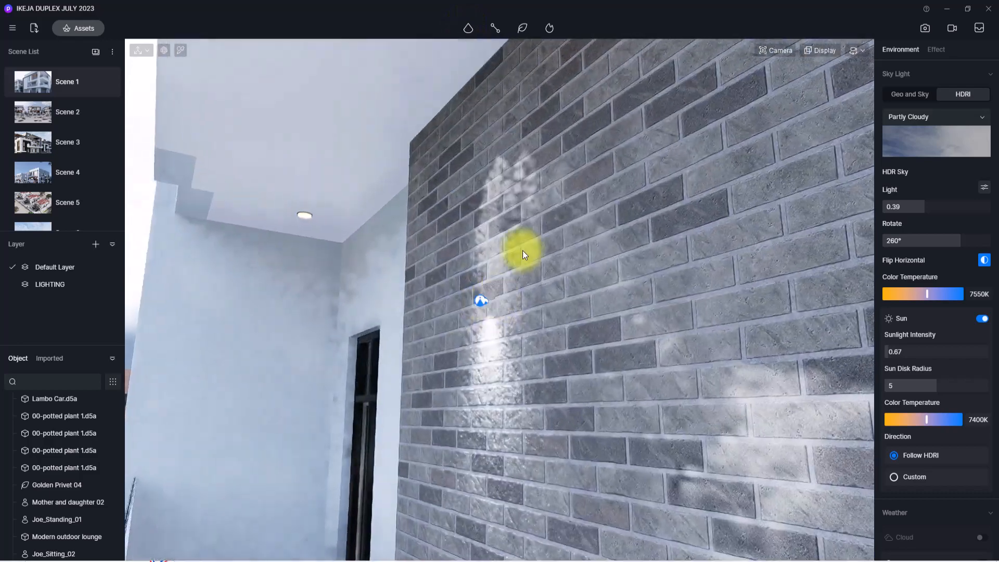
right_drag(522, 251, 533, 92)
click(493, 130)
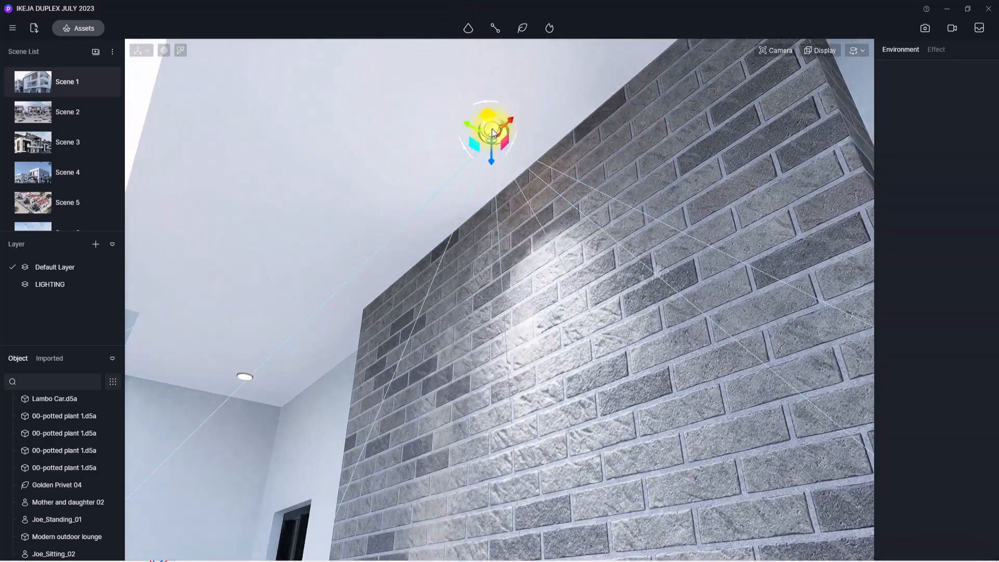
scroll(493, 131, down, 10)
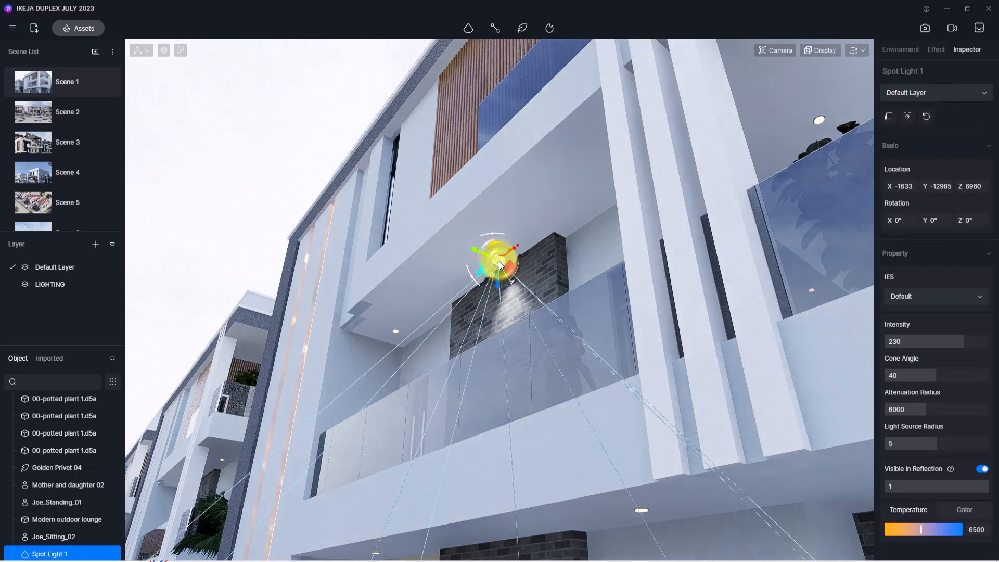
Step: Assign the balcony spotlight to the LIGHTING layer and set its temperature to 5150, intensity to about 109.5 and cone angle to 72.9
click(930, 94)
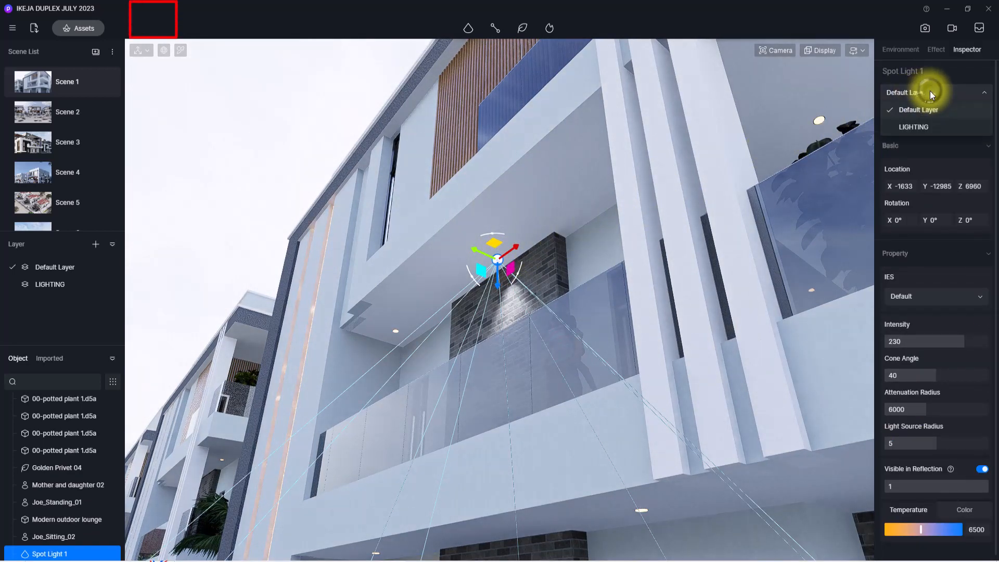
click(911, 127)
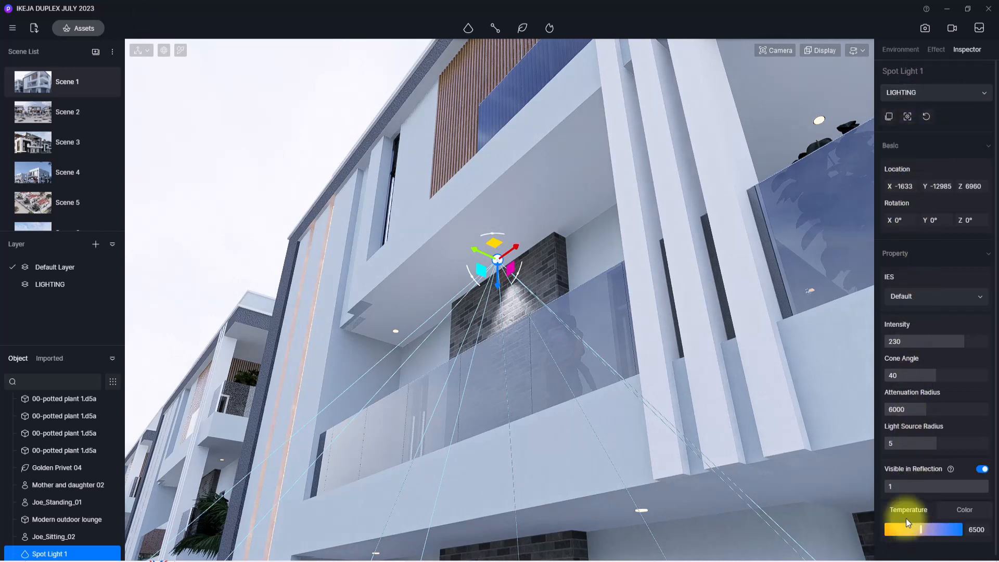
click(912, 530)
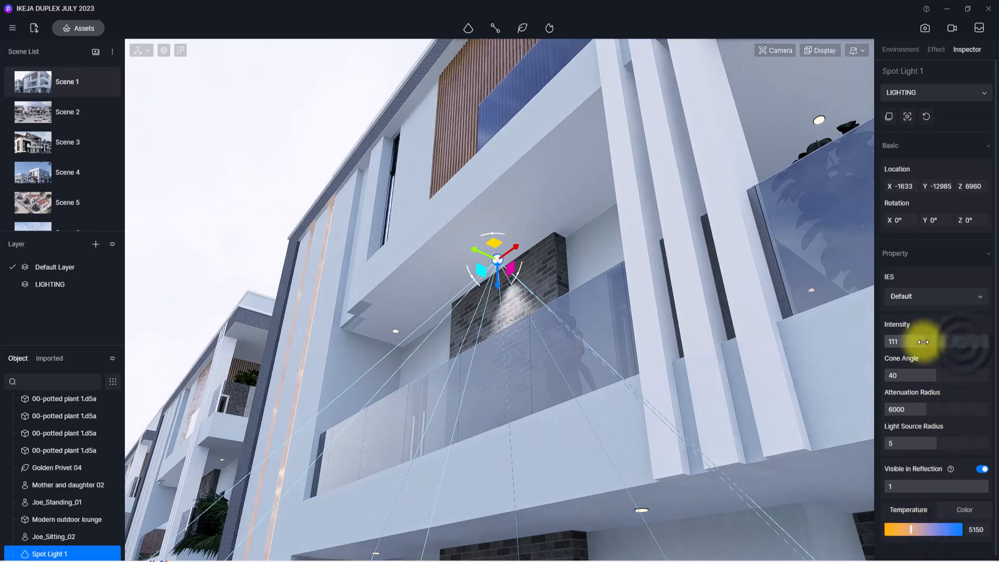
drag(936, 375, 977, 386)
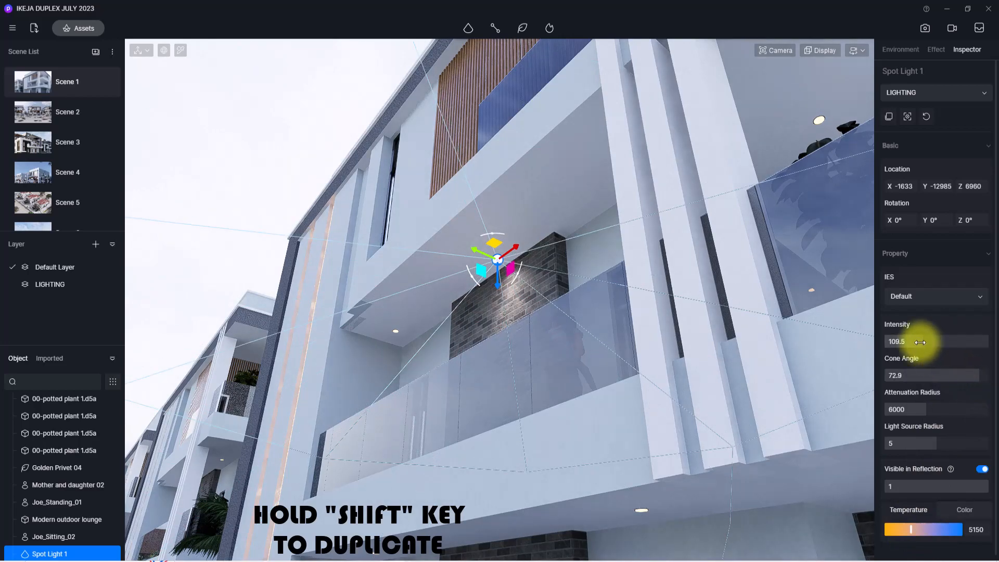
Step: Lower the spot light's intensity to 39 and duplicate it onto the three ceiling downlights of the middle-floor corner balcony
right_drag(526, 181, 467, 321)
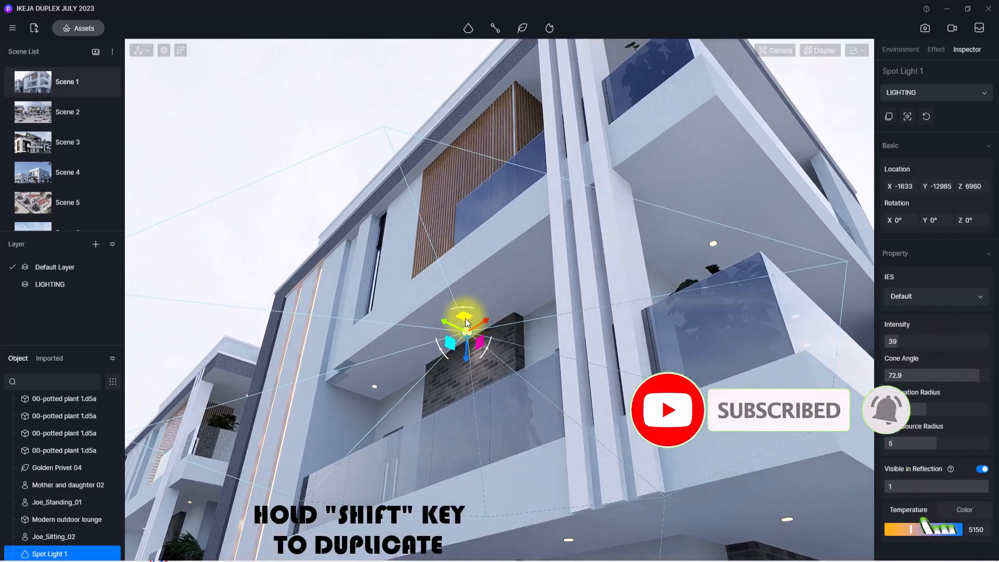
shift+drag(467, 322, 708, 235)
right_drag(784, 305, 828, 318)
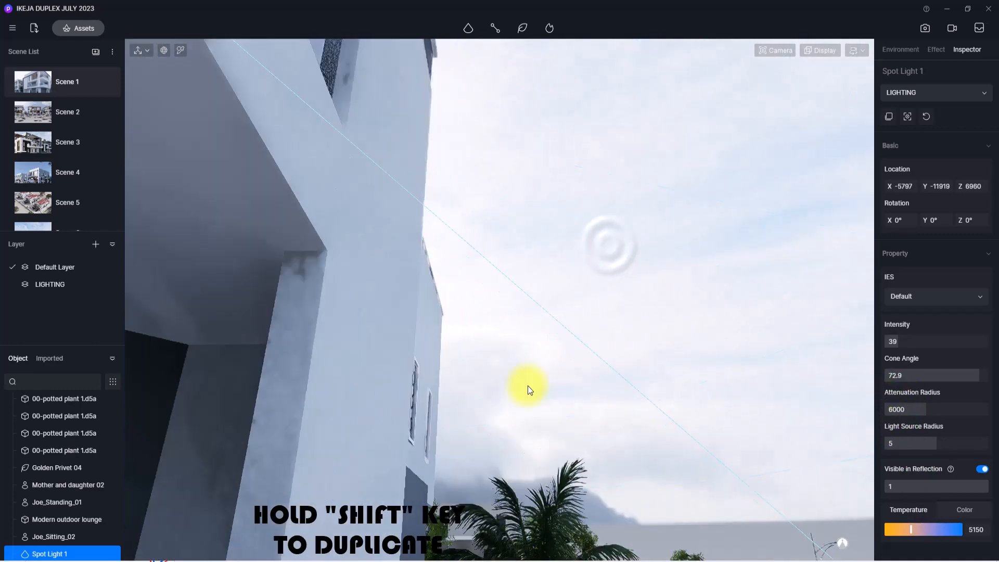
right_drag(528, 386, 126, 162)
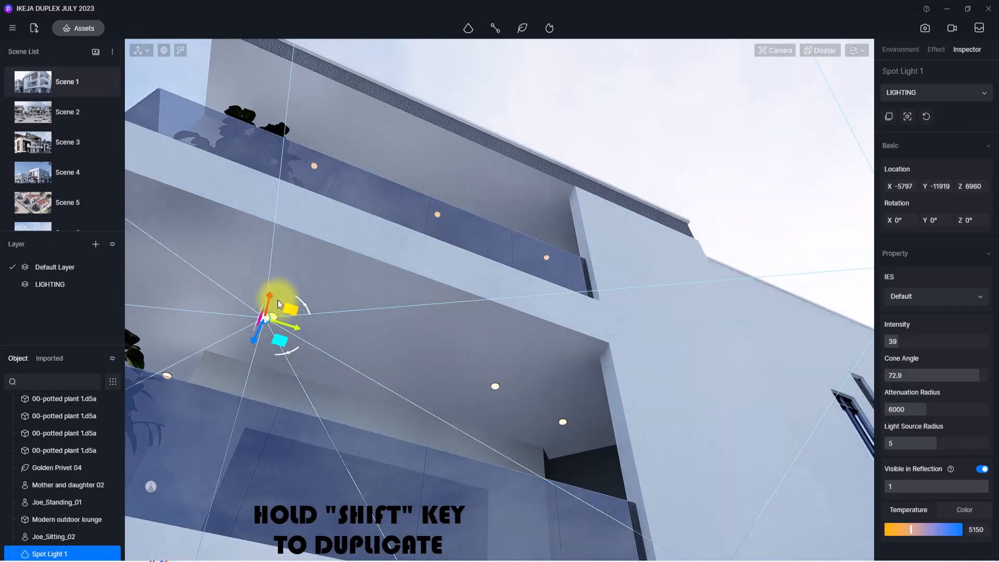
drag(292, 310, 566, 413)
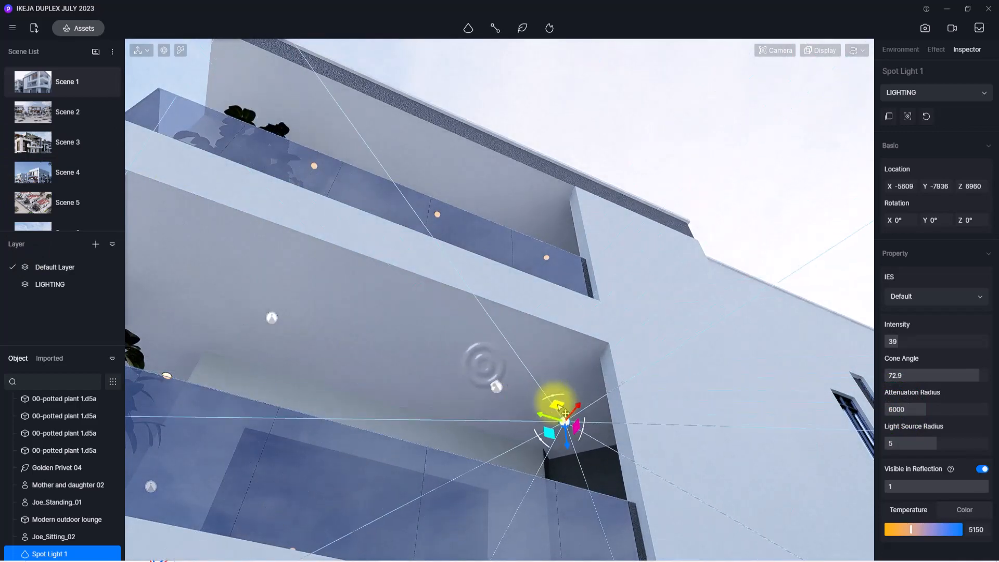
Step: Duplicate the spot light down to the ground-floor soffit and place copies on its four downlights
right_drag(508, 391, 679, 319)
shift+drag(497, 240, 489, 421)
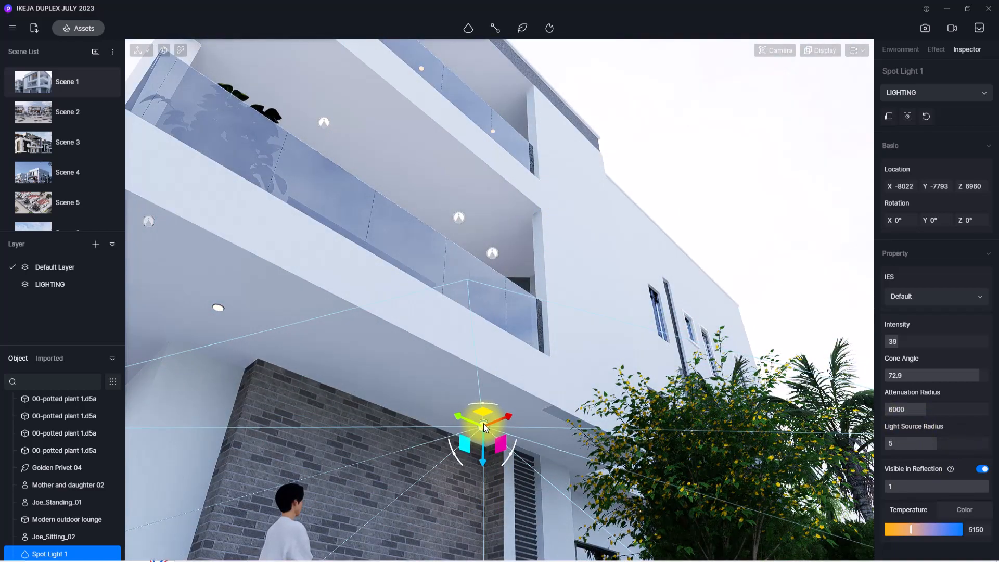
right_drag(554, 453, 448, 420)
drag(591, 431, 321, 347)
right_drag(456, 393, 629, 327)
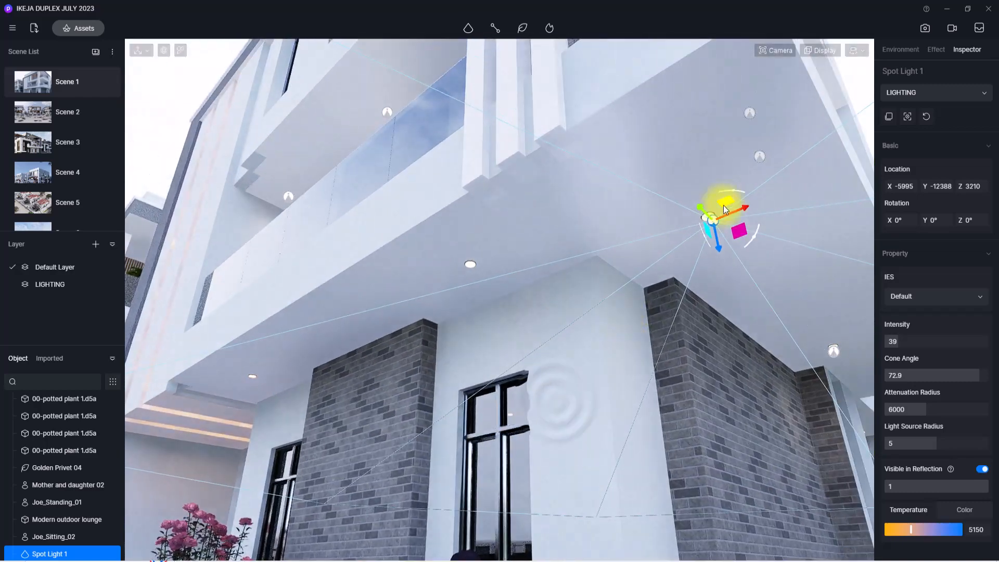
drag(724, 205, 479, 270)
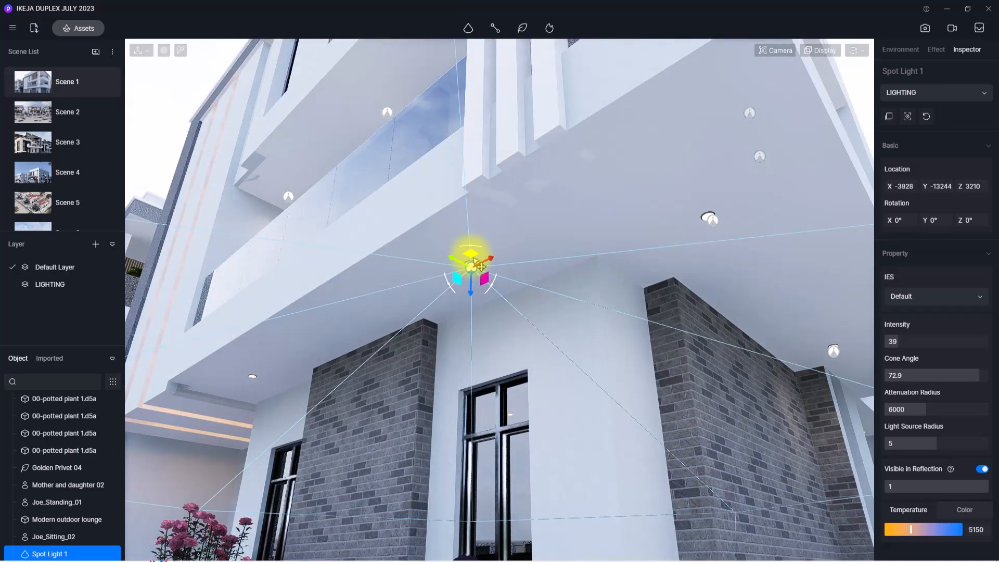
right_drag(503, 315, 443, 301)
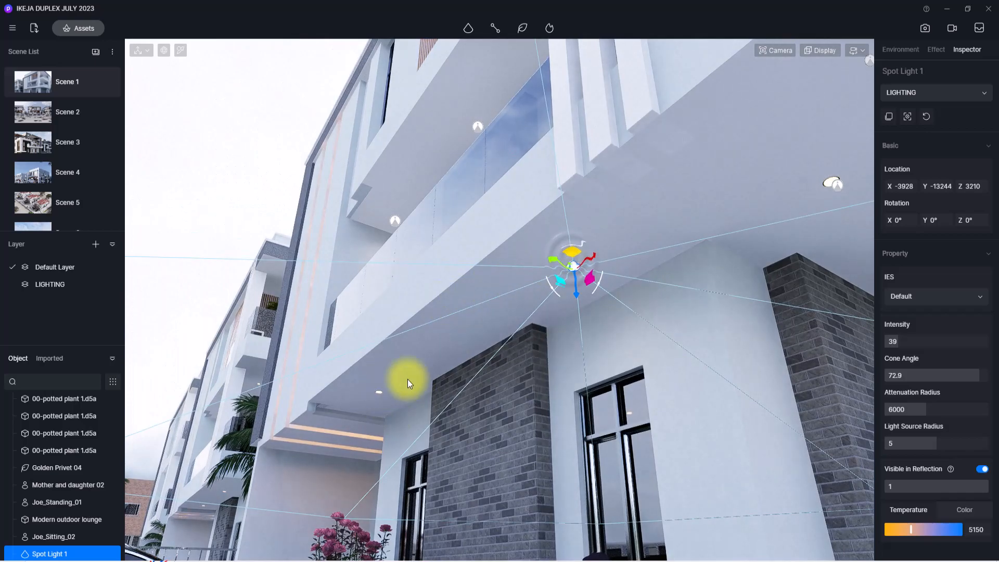
drag(573, 258, 375, 390)
Step: Duplicate the middle-floor corner balcony spot light up to a downlight in the top-floor balcony ceiling
right_drag(562, 197, 596, 359)
scroll(545, 403, down, 8)
right_drag(545, 403, 611, 52)
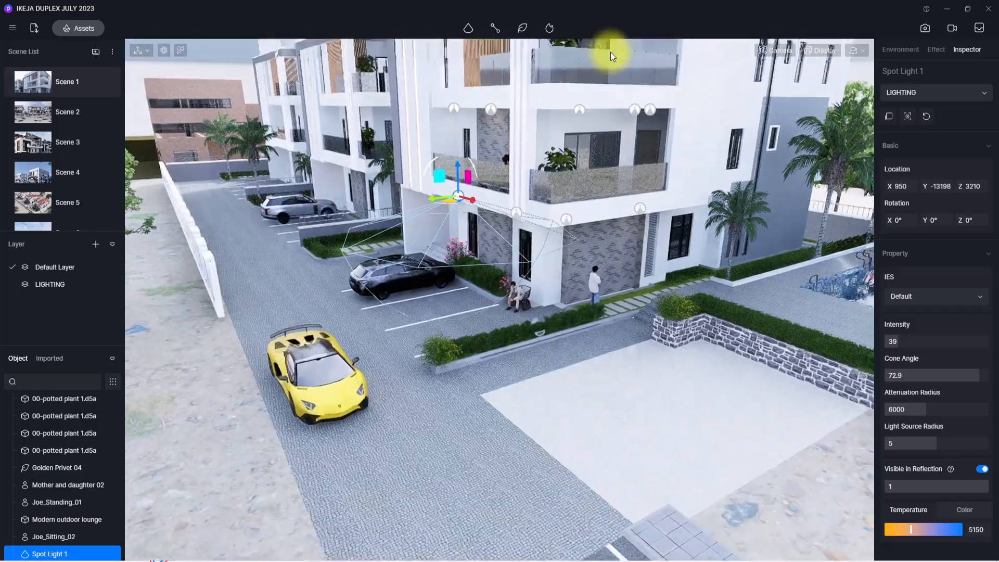
scroll(611, 52, up, 3)
scroll(285, 442, up, 5)
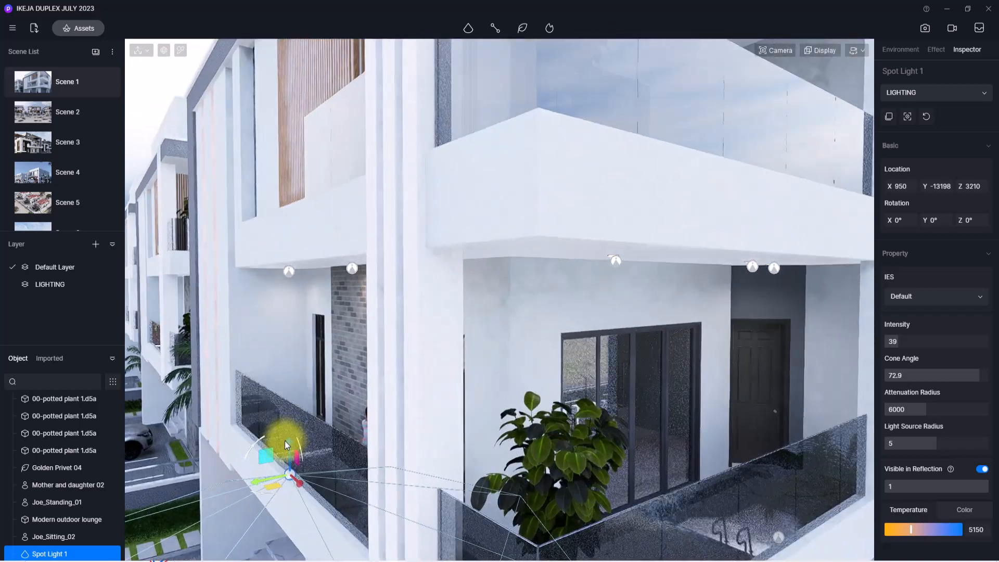
right_drag(285, 441, 479, 167)
click(553, 317)
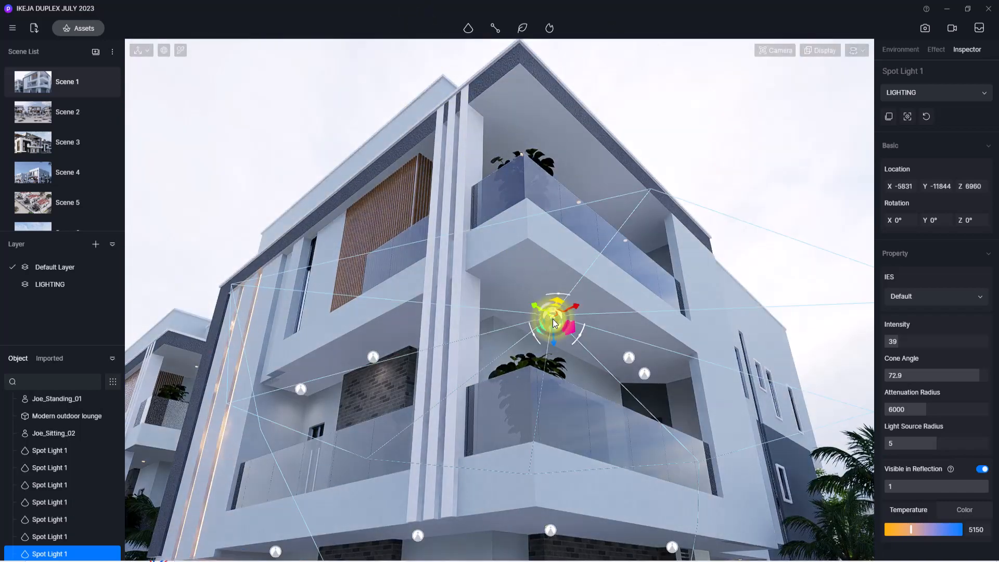
drag(555, 304, 730, 132)
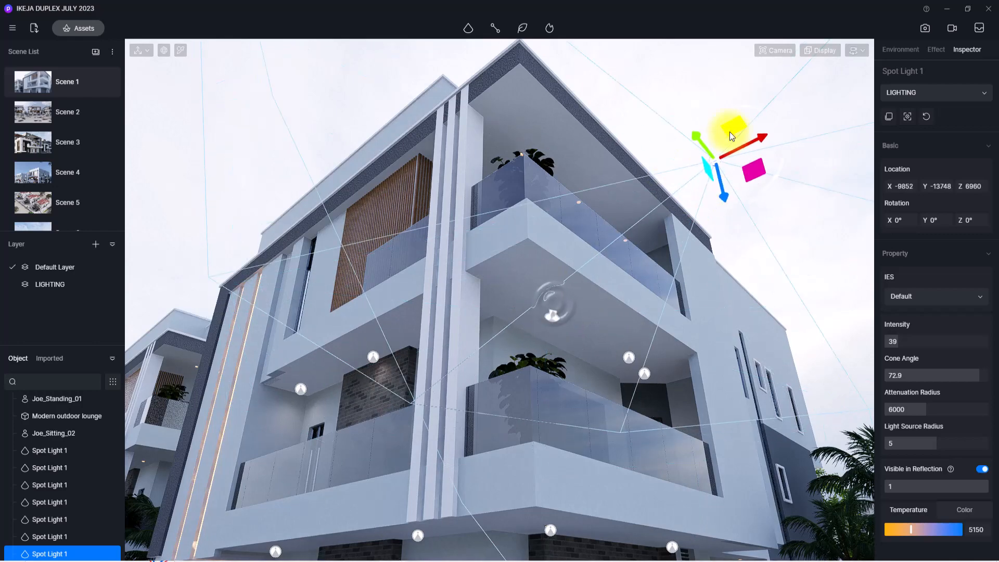
right_drag(656, 234, 729, 177)
scroll(561, 354, up, 5)
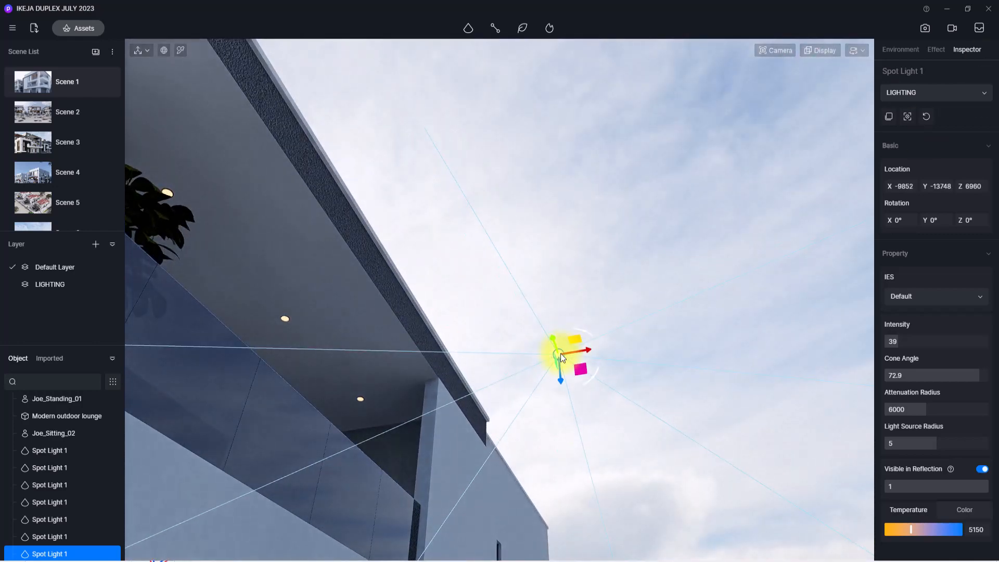
drag(560, 354, 287, 324)
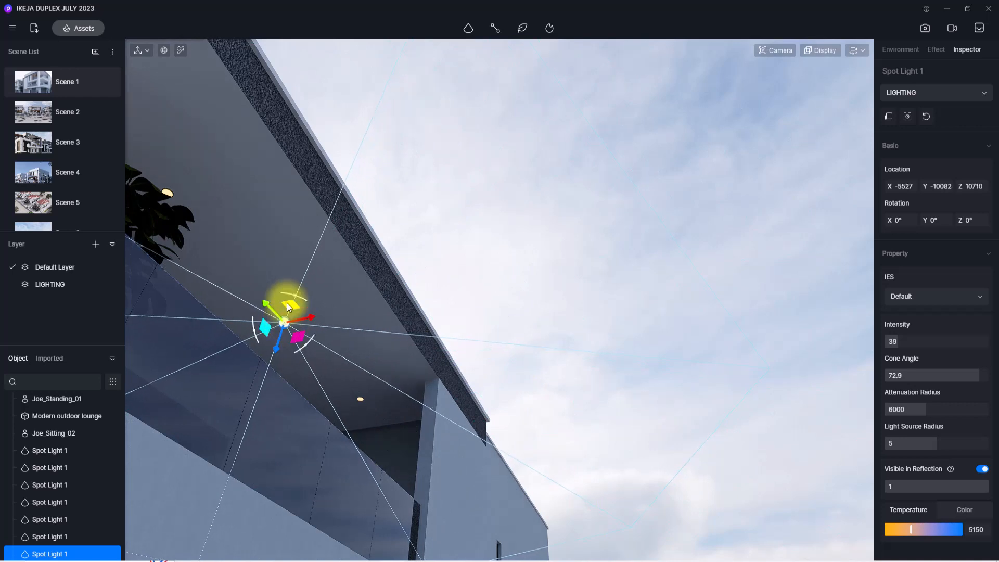
Step: Copy the top-floor spot light onto the two remaining downlights of the same balcony ceiling
drag(289, 307, 364, 395)
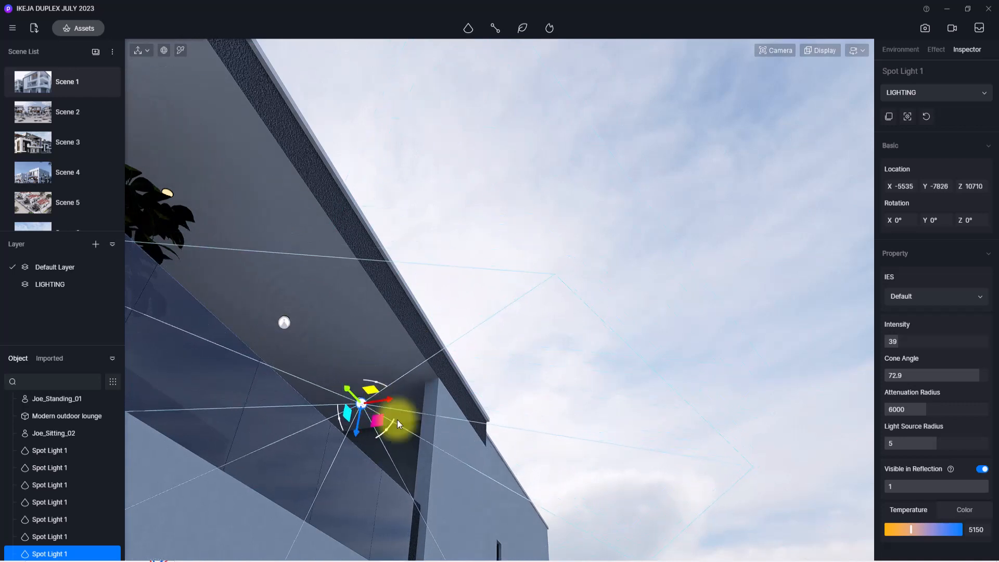
right_drag(397, 419, 355, 390)
alt+drag(410, 431, 208, 222)
Step: Add a new spotlight on the yellow sports car's headlight nearest the bare ground
right_drag(304, 242, 460, 477)
scroll(420, 302, down, 5)
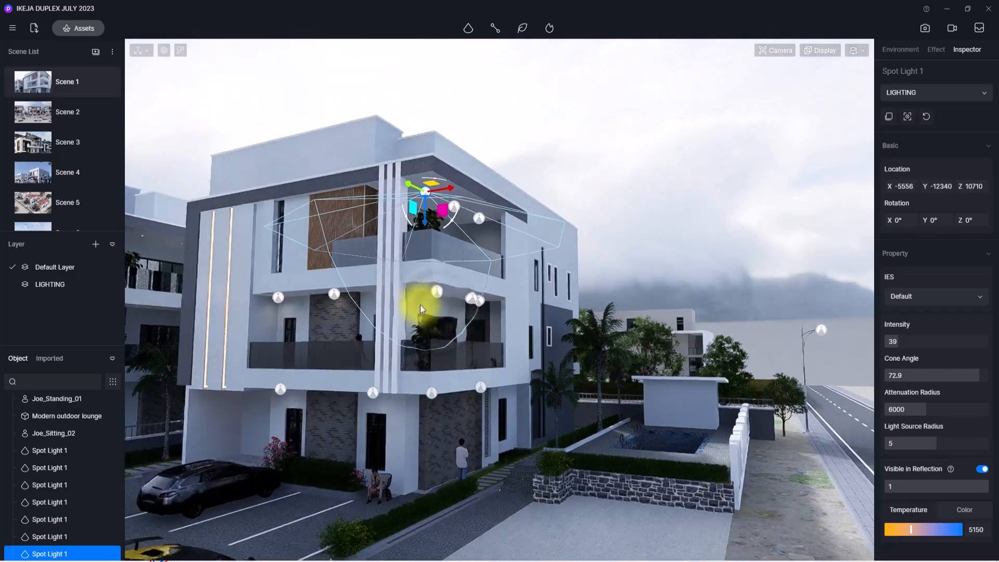
right_drag(420, 301, 407, 226)
scroll(400, 261, down, 5)
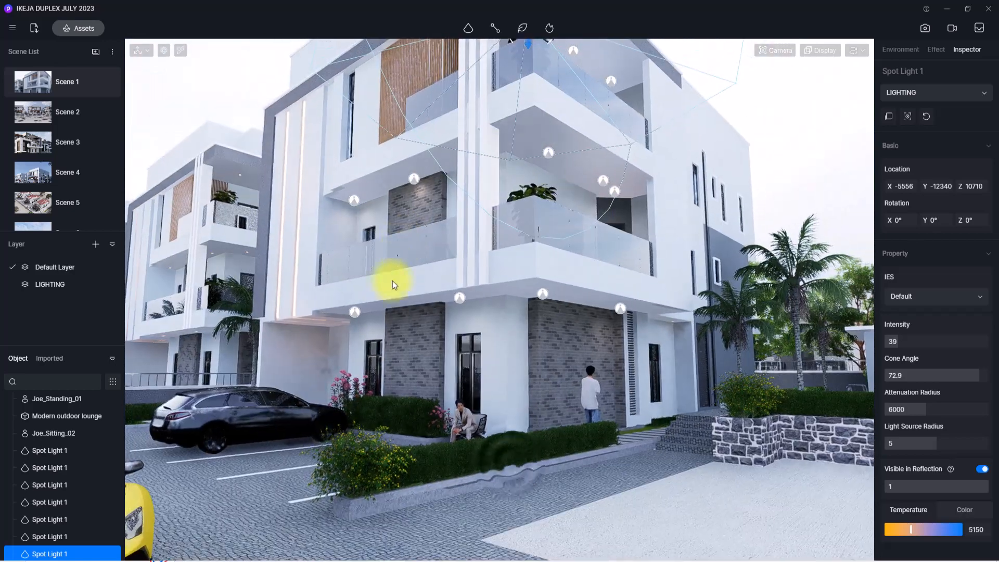
right_drag(354, 425, 660, 536)
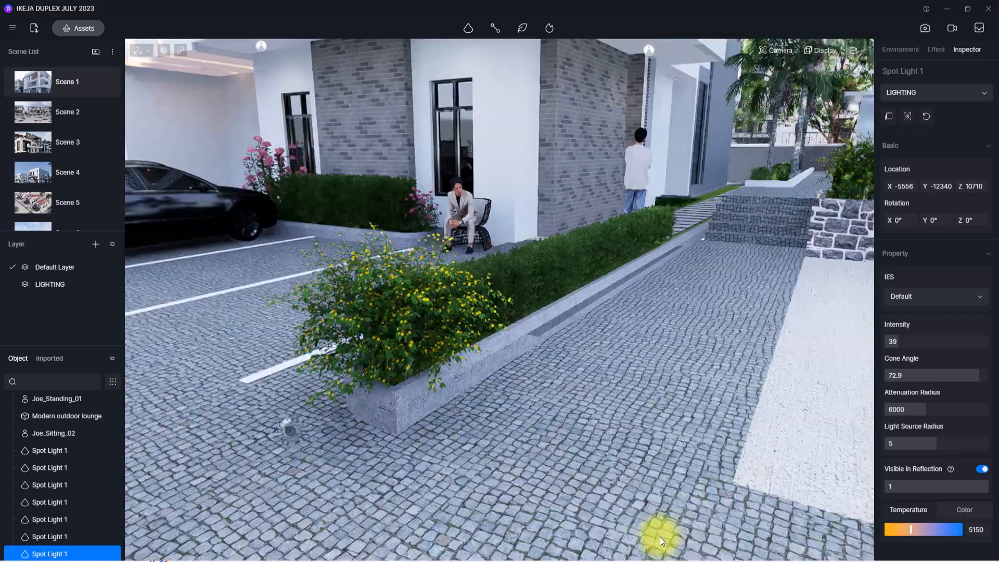
scroll(660, 536, down, 3)
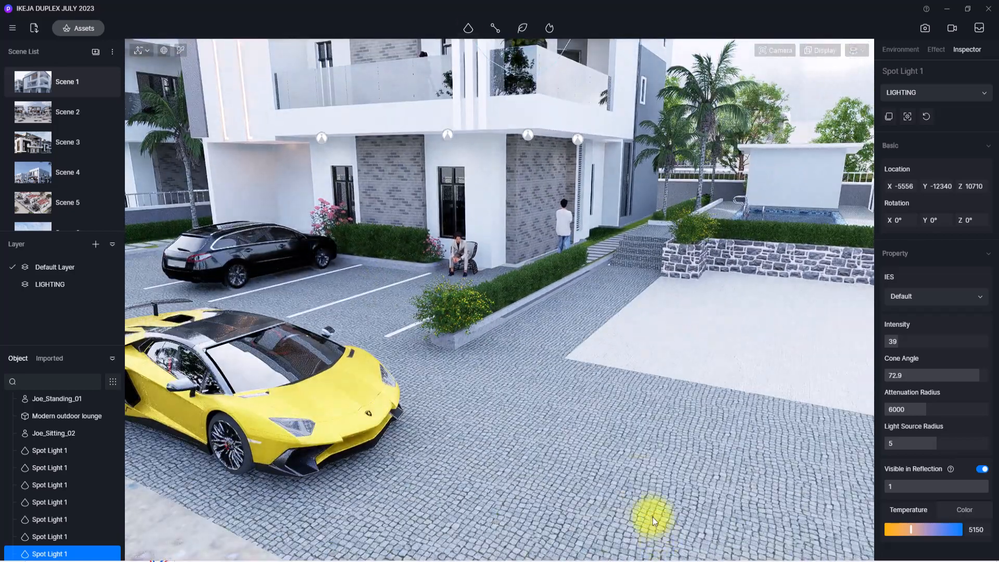
click(469, 26)
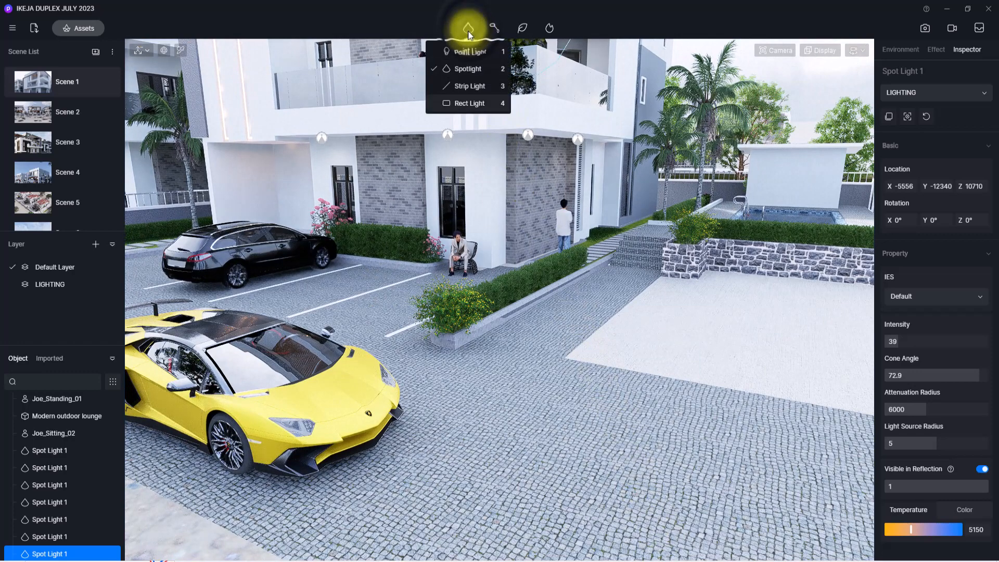
click(460, 69)
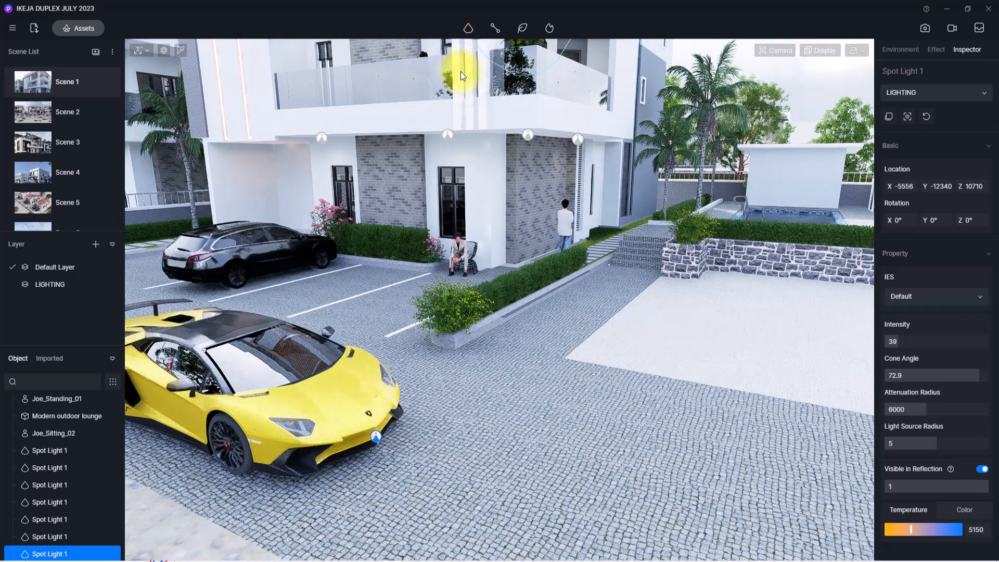
scroll(461, 71, up, 1)
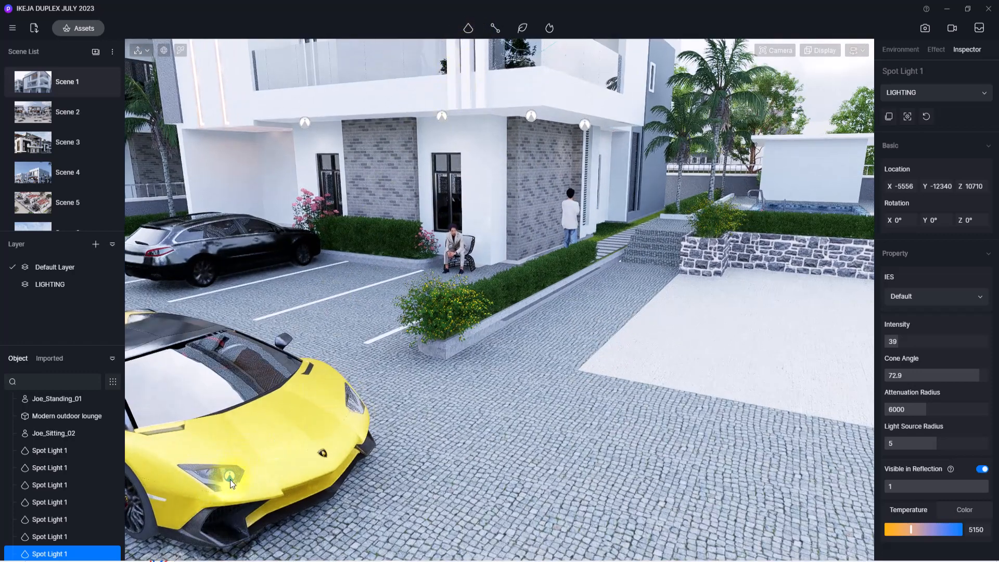
click(230, 479)
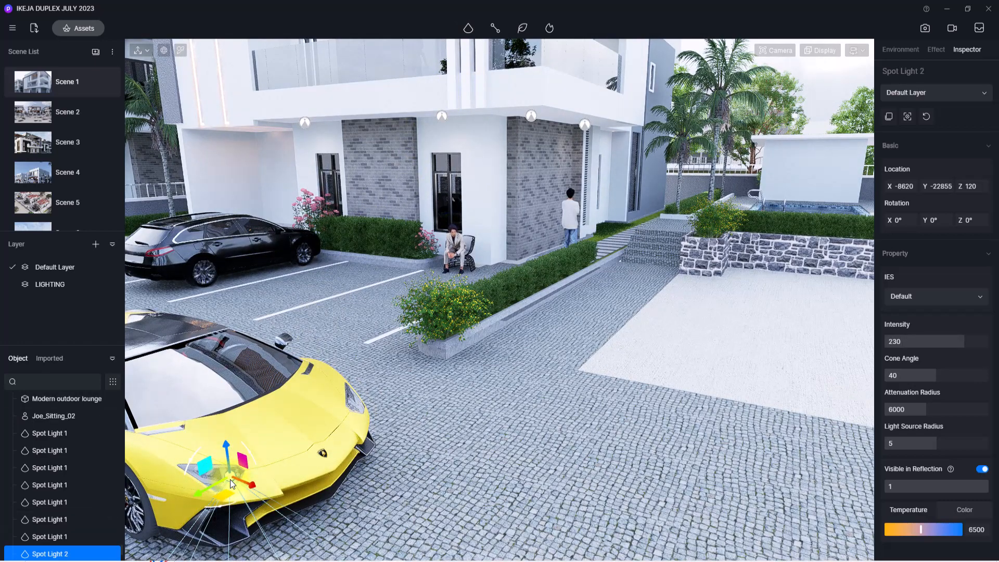
Step: Assign the headlight spot light to the LIGHTING layer, with intensity 136.5 and colour temperature 6150
click(932, 95)
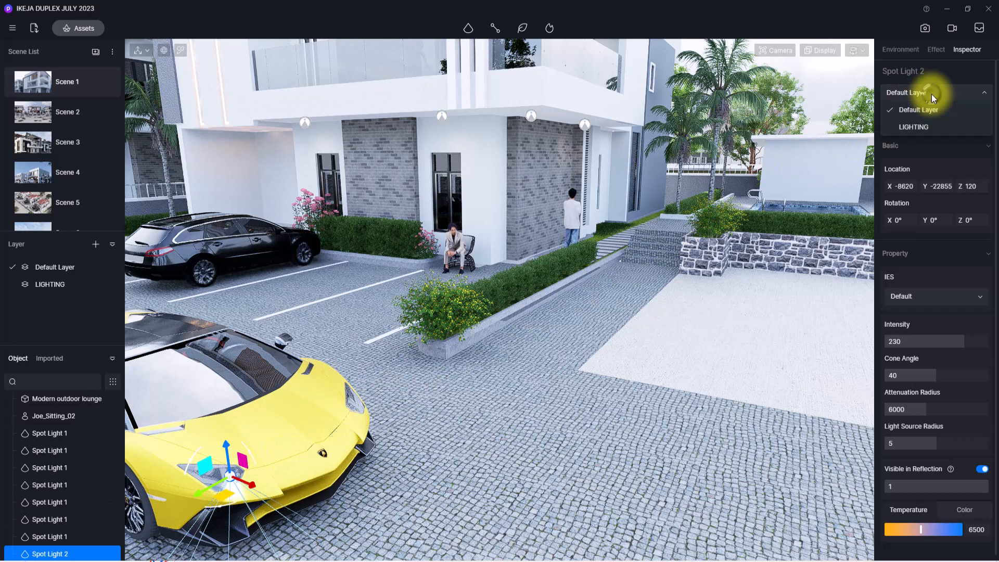
click(913, 126)
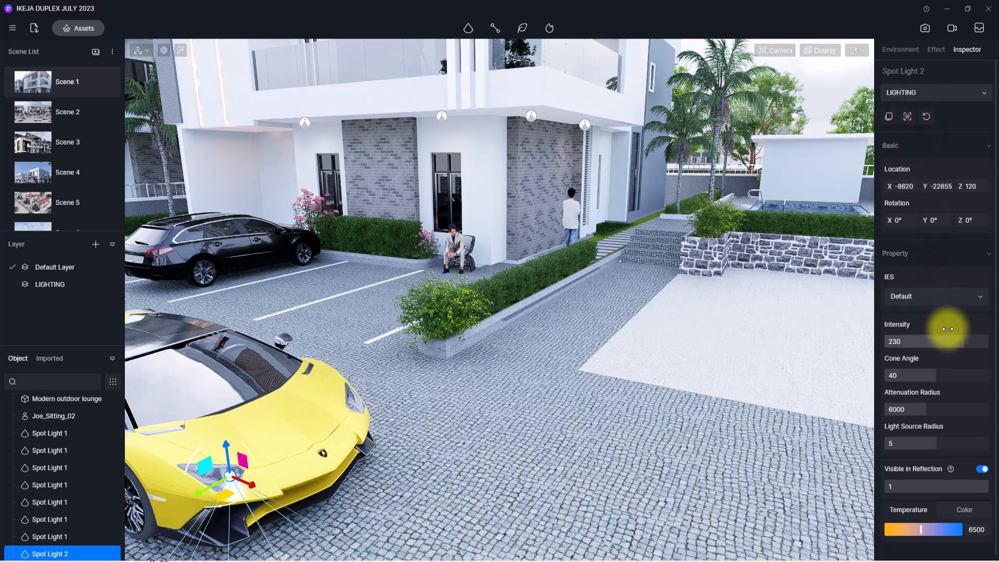
drag(948, 343, 932, 342)
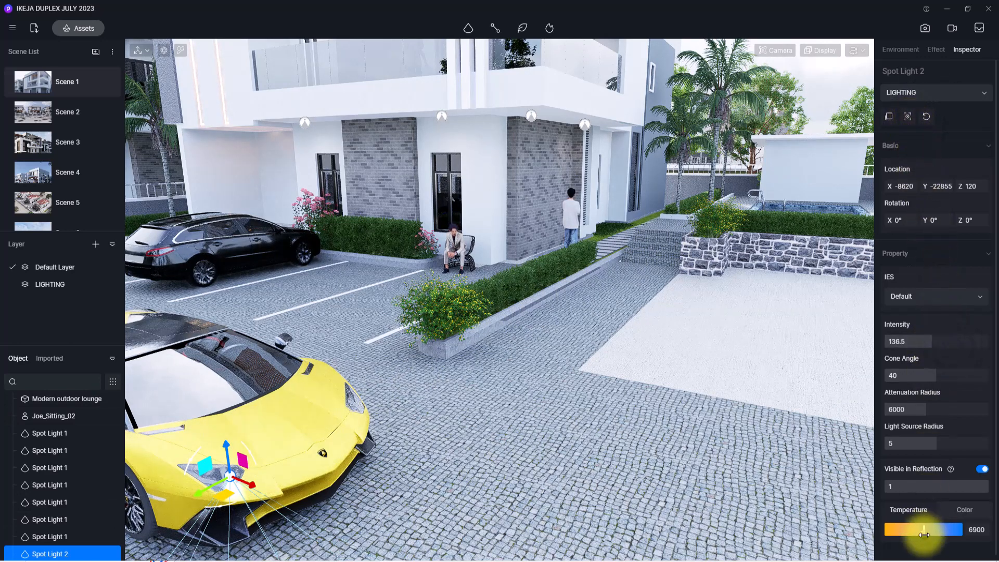
drag(924, 535, 926, 535)
right_drag(580, 370, 865, 267)
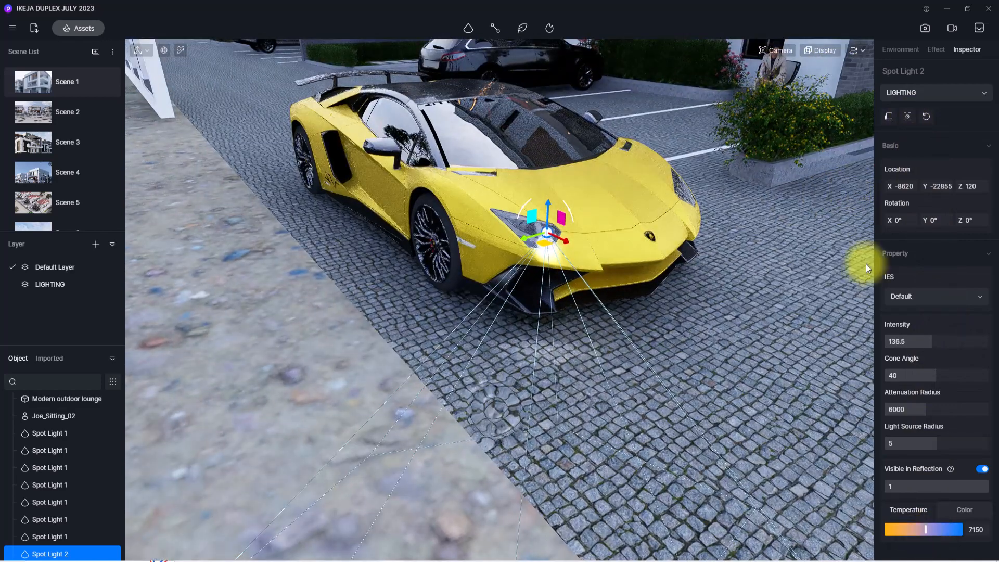
click(919, 530)
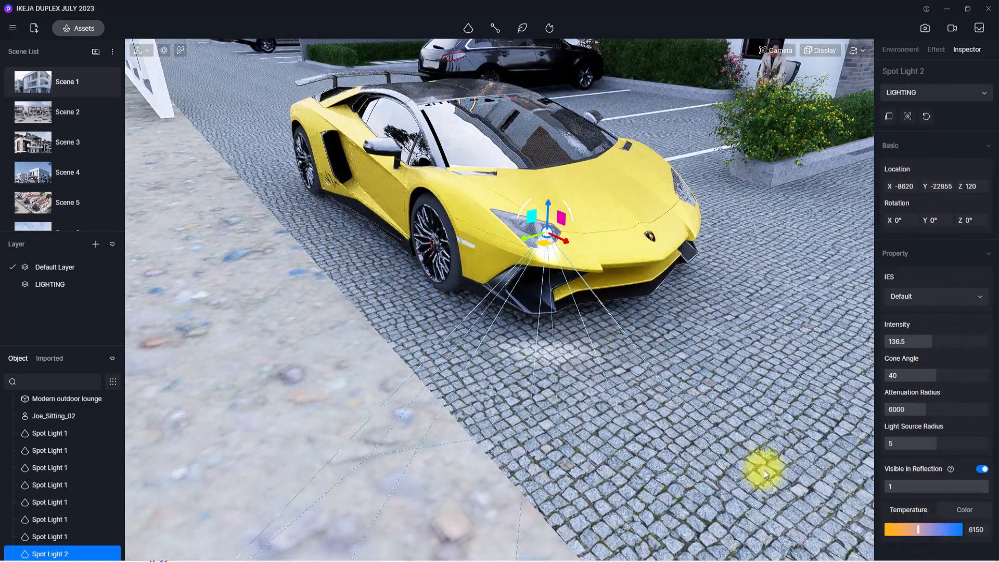
Step: Rotate the headlight spot light about its Y axis to about 270° so it shines forward from the car
right_drag(488, 361, 538, 340)
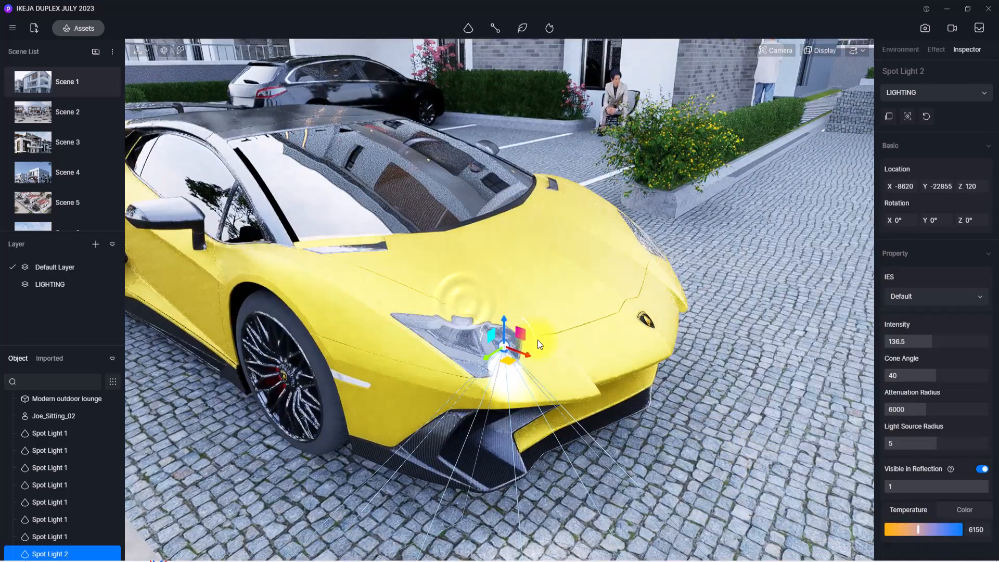
key(e)
drag(539, 340, 472, 282)
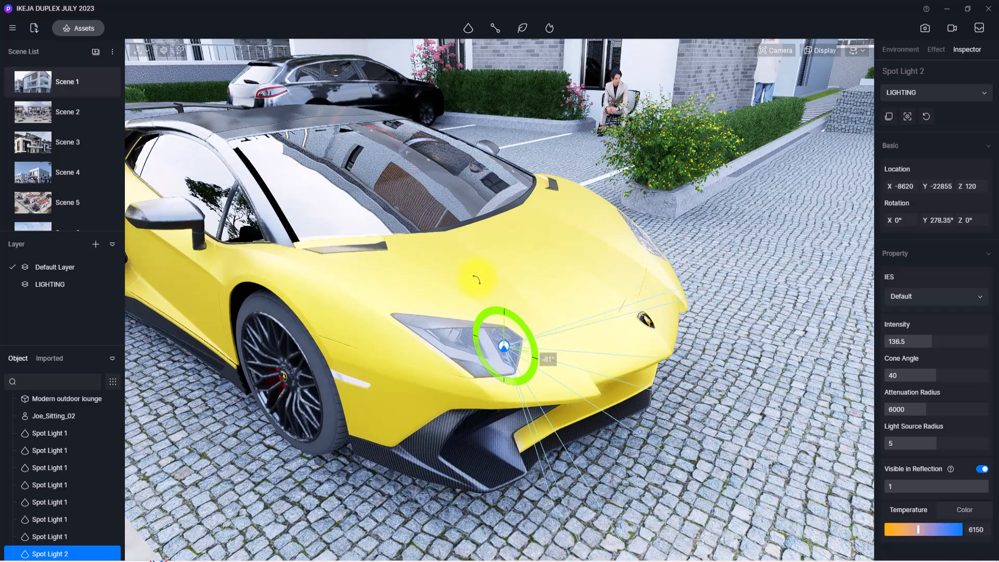
Step: Duplicate the spot light onto the car's other headlight, and nudge the original to about X -8537, Y -22932, Z 148
scroll(470, 287, up, 5)
right_drag(470, 287, 67, 426)
right_drag(339, 359, 423, 290)
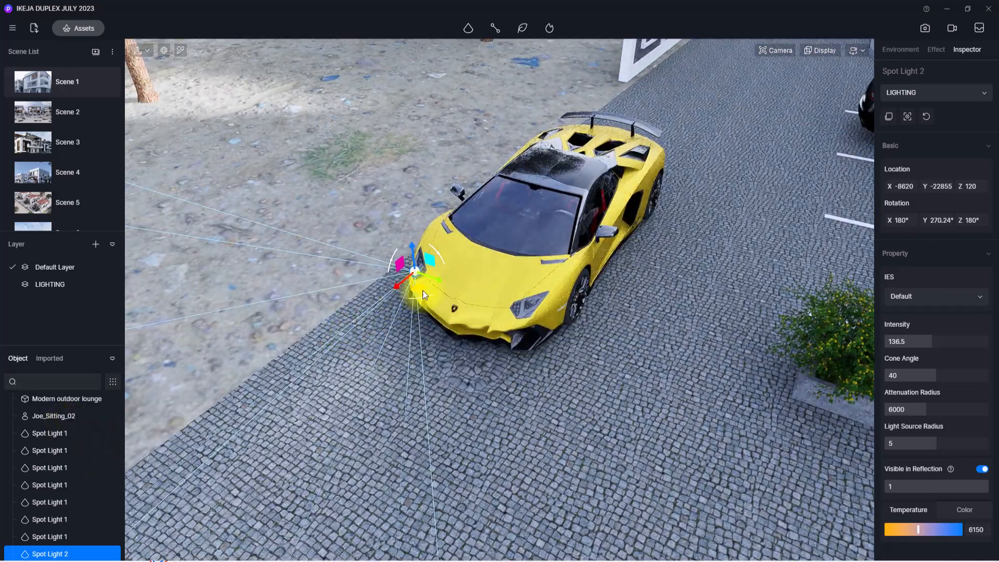
drag(422, 290, 518, 319)
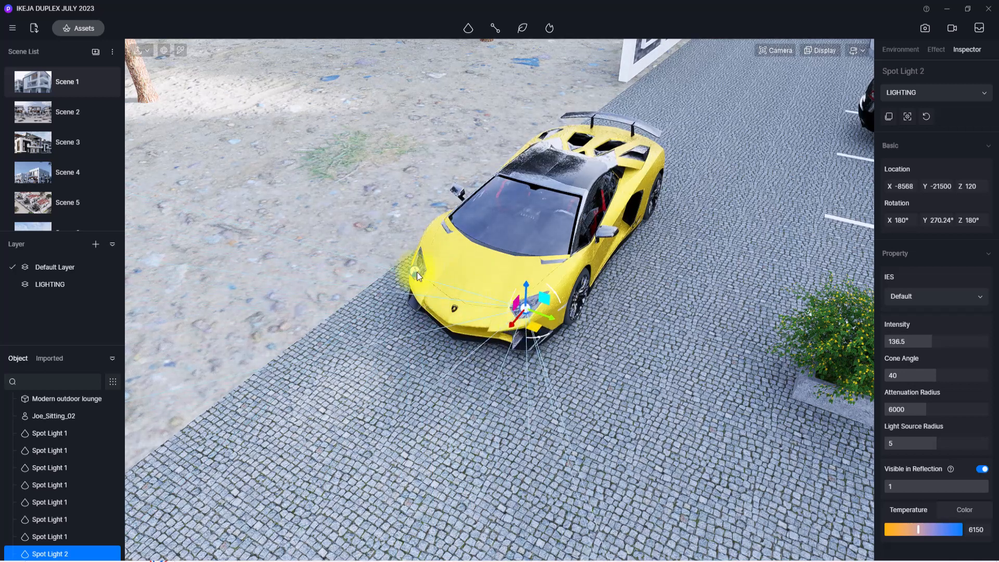
key(ctrl+v)
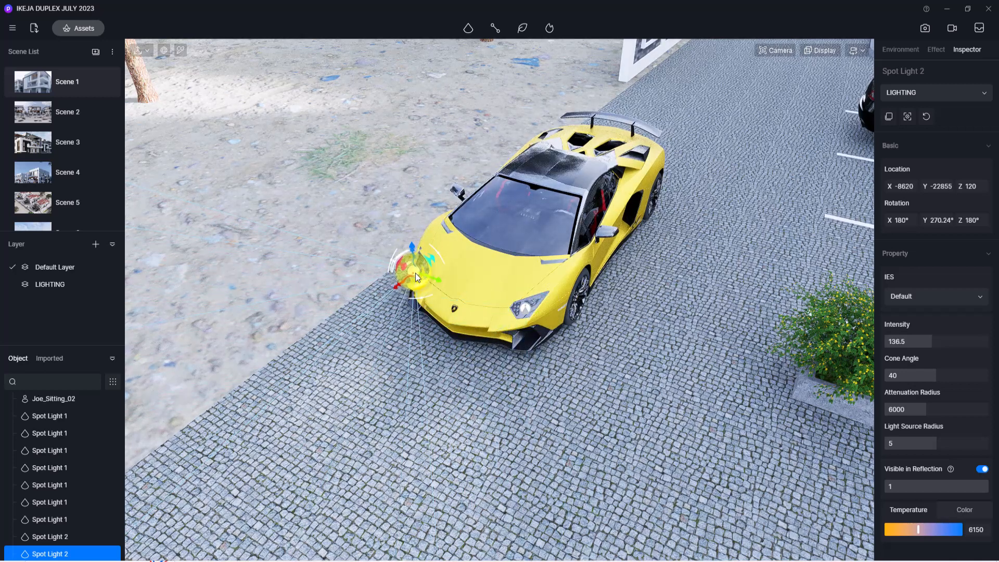
drag(421, 266, 763, 170)
Step: Inspect the building's side facade and the unlit ground-floor living room behind it
scroll(545, 247, down, 5)
middle_drag(495, 257, 759, 190)
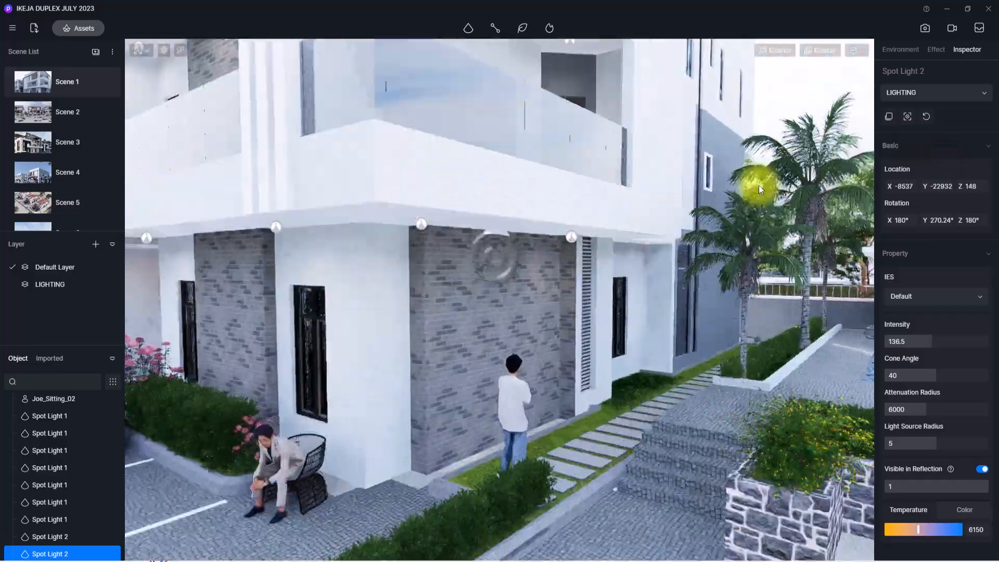
scroll(541, 301, down, 2)
middle_drag(541, 301, 233, 339)
scroll(497, 341, up, 7)
middle_drag(497, 340, 334, 289)
scroll(354, 304, down, 4)
scroll(354, 305, up, 3)
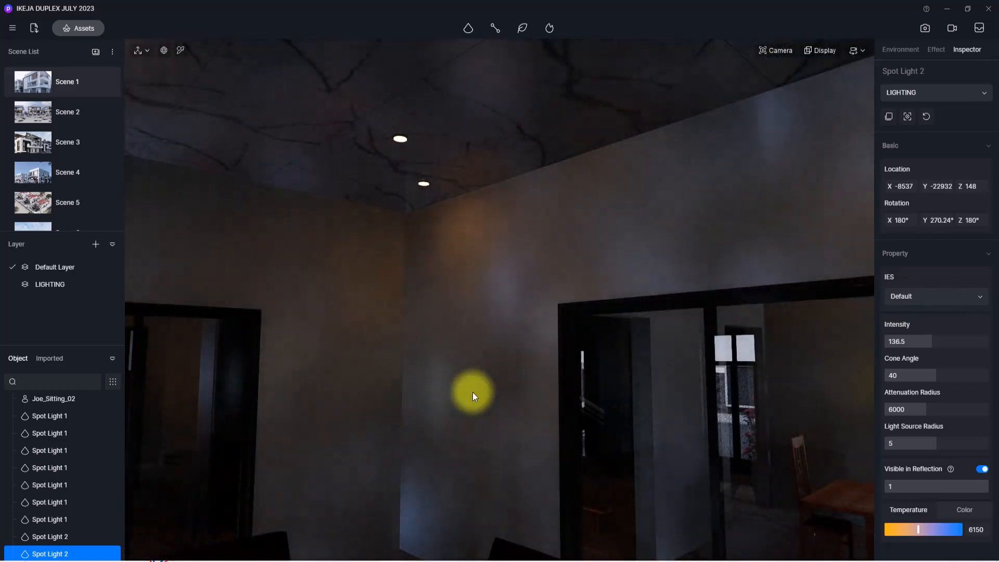
middle_drag(473, 392, 297, 351)
scroll(543, 306, up, 2)
scroll(544, 306, down, 4)
scroll(486, 393, down, 4)
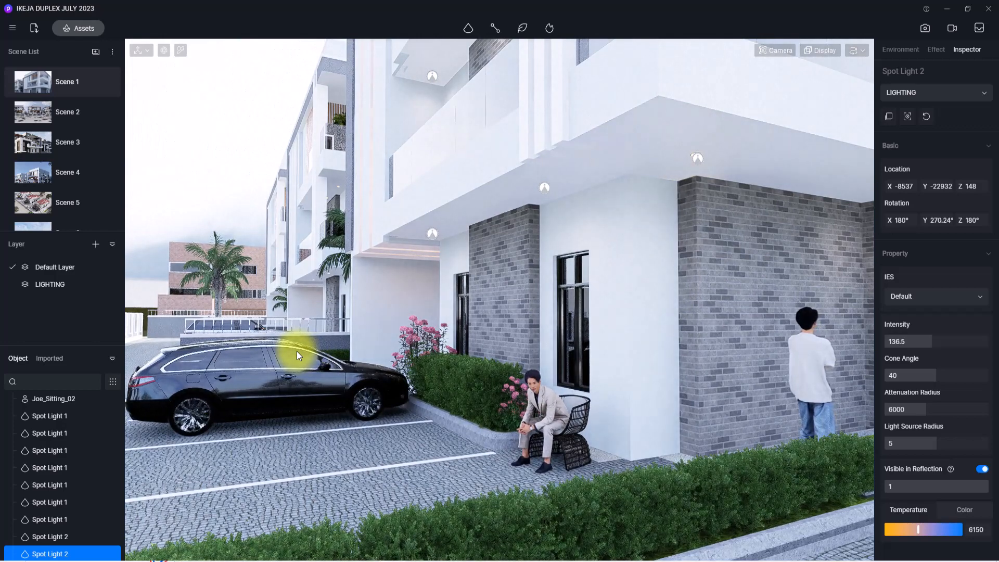
Step: Add a point light near the ceiling in the ground-floor living room's corner and assign it to the LIGHTING layer
mouse_move(471, 25)
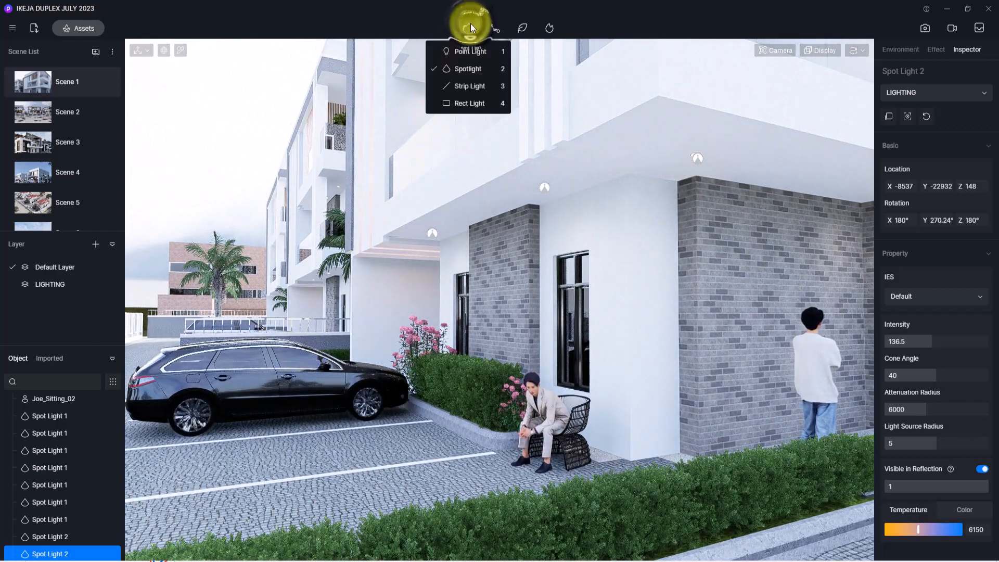
click(470, 51)
right_drag(475, 234, 442, 131)
scroll(441, 132, up, 5)
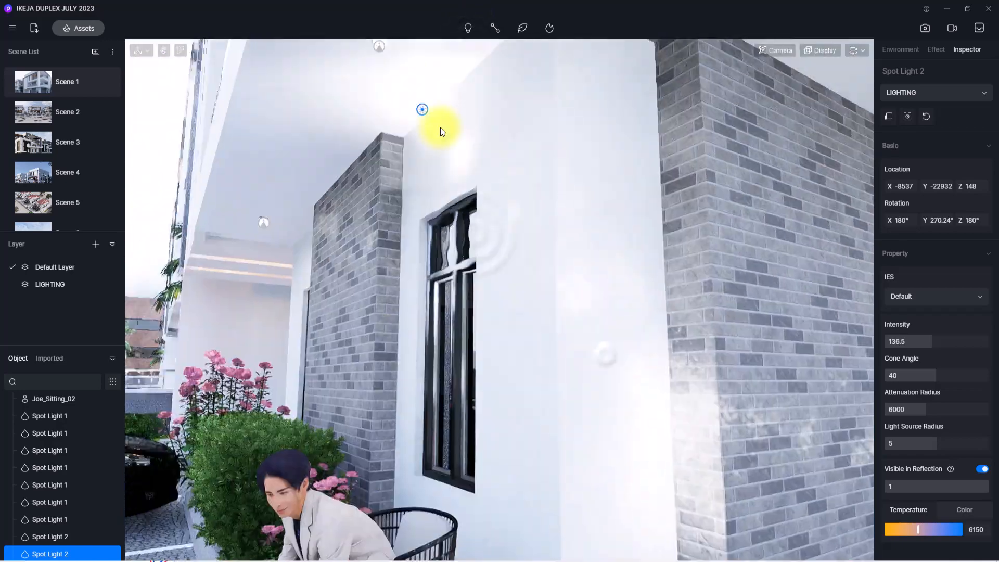
right_drag(602, 346, 491, 266)
right_drag(579, 370, 956, 372)
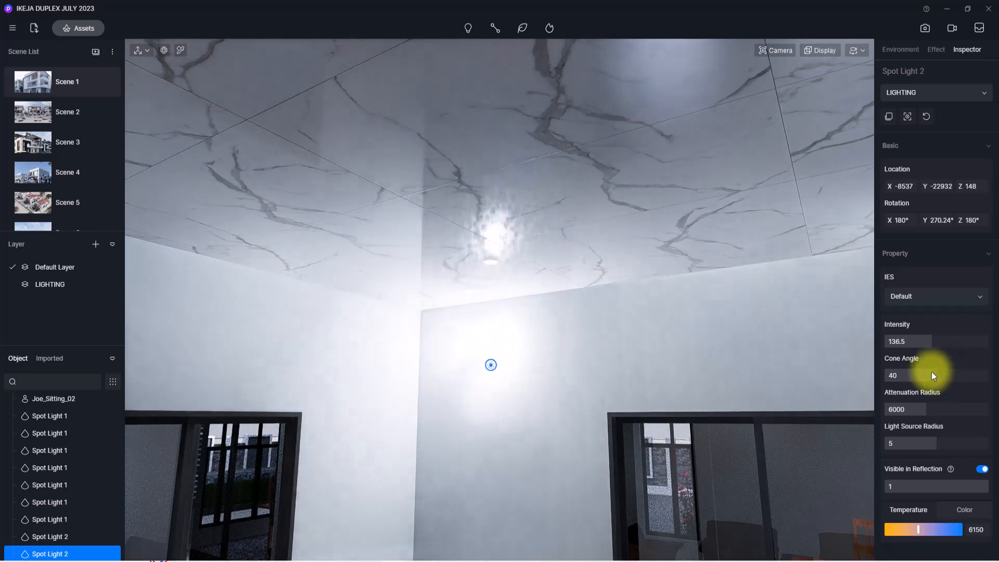
click(469, 371)
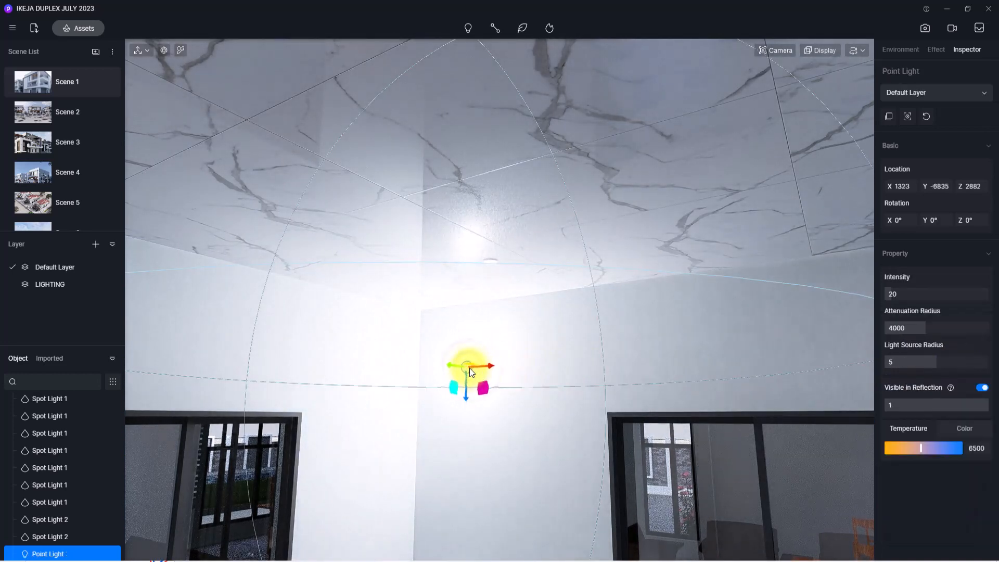
click(922, 92)
click(907, 127)
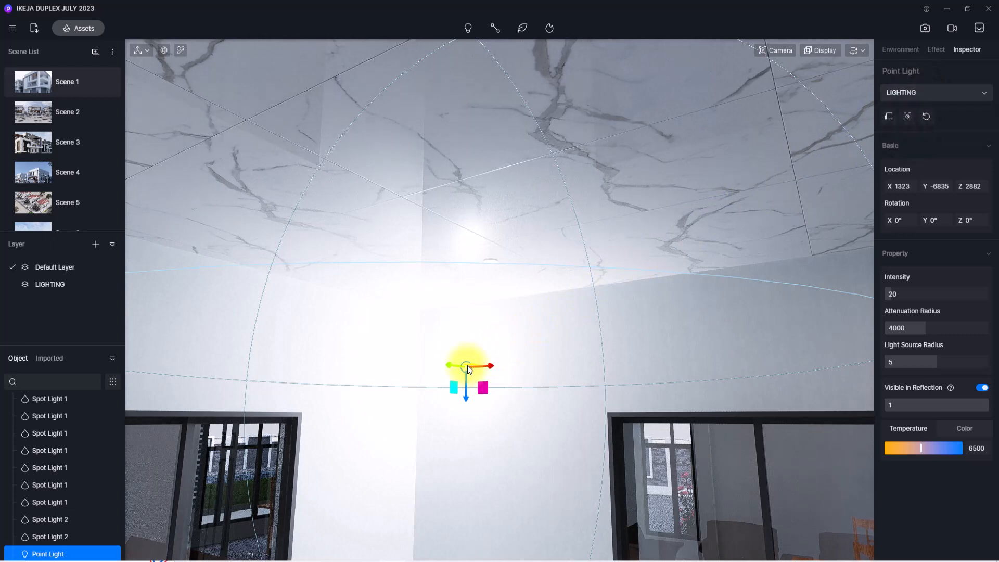
Step: Check the point light's effect on the ground floor from inside the living room and from outside the windows
scroll(468, 365, up, 3)
scroll(468, 366, down, 2)
right_drag(490, 344, 427, 442)
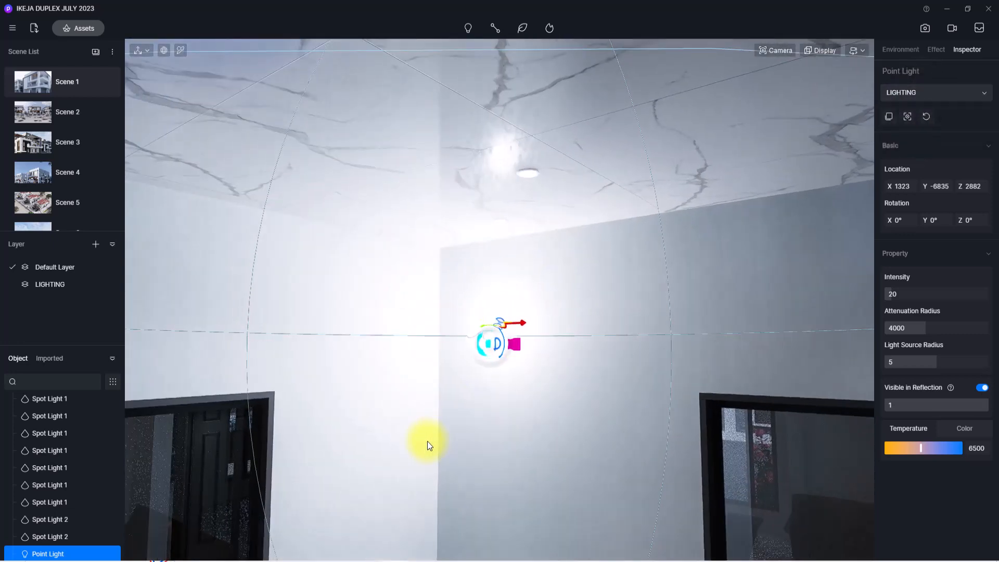
scroll(451, 391, down, 2)
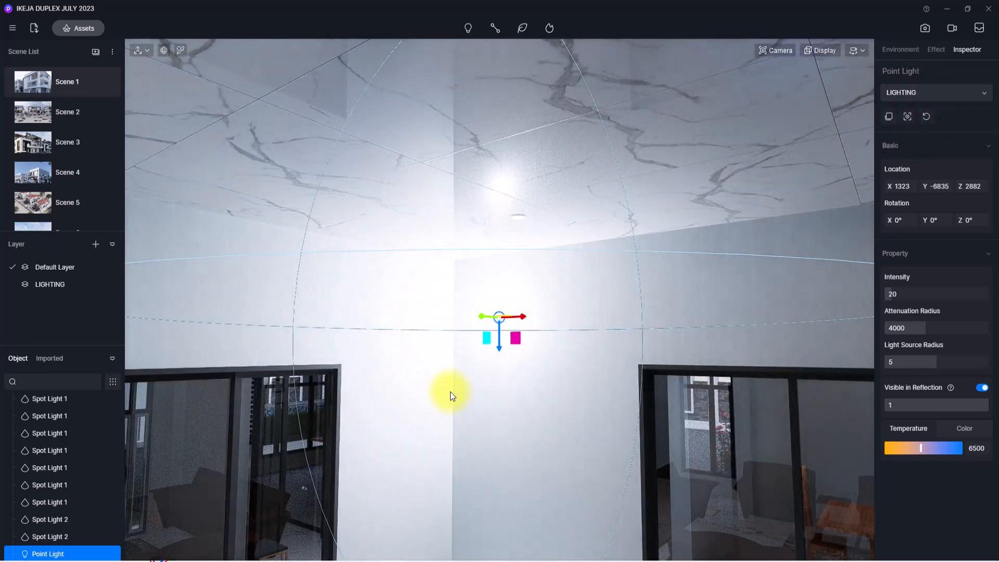
scroll(450, 391, down, 6)
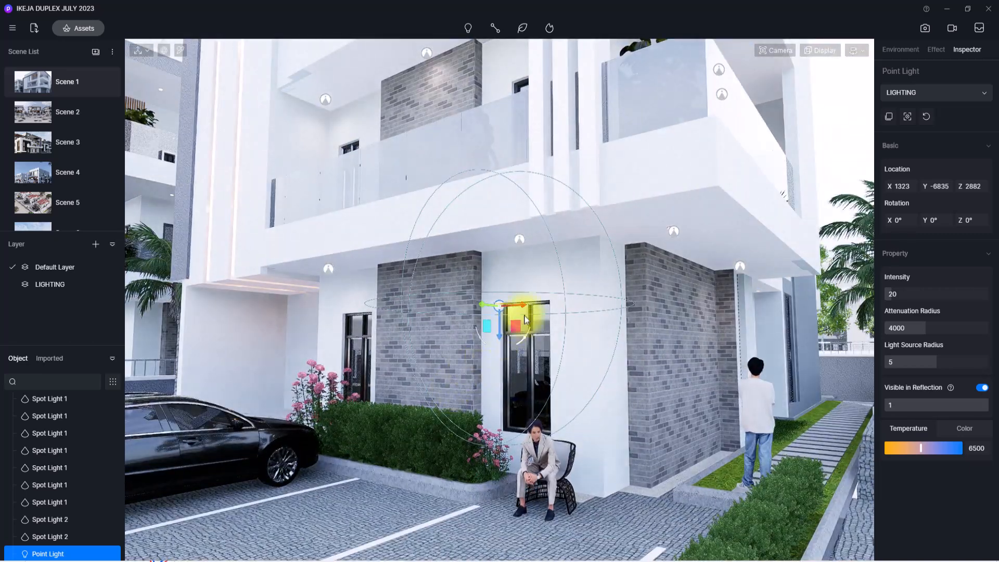
scroll(523, 404, up, 5)
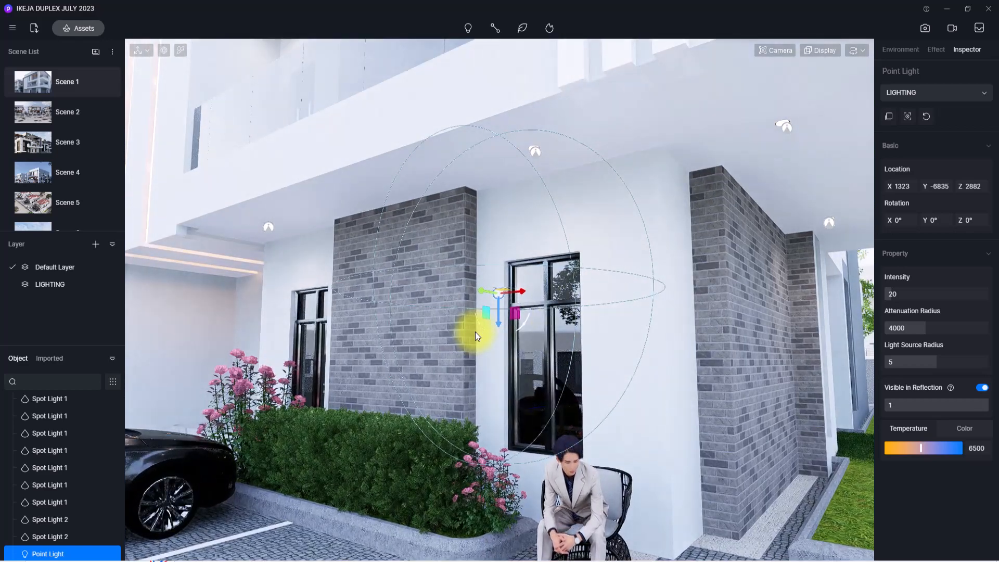
scroll(475, 332, up, 5)
scroll(527, 333, down, 5)
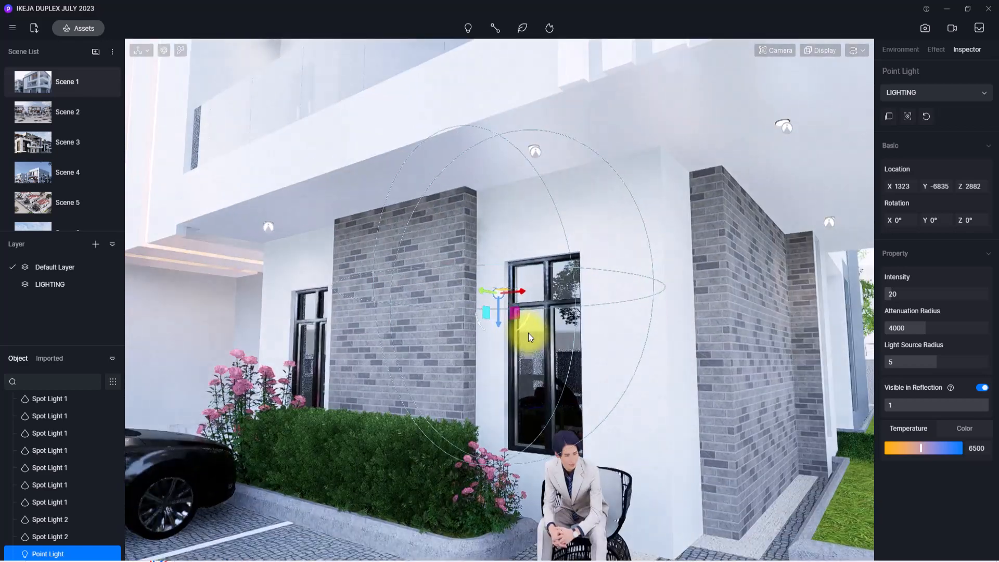
right_drag(528, 332, 351, 372)
scroll(481, 361, up, 5)
scroll(481, 362, down, 4)
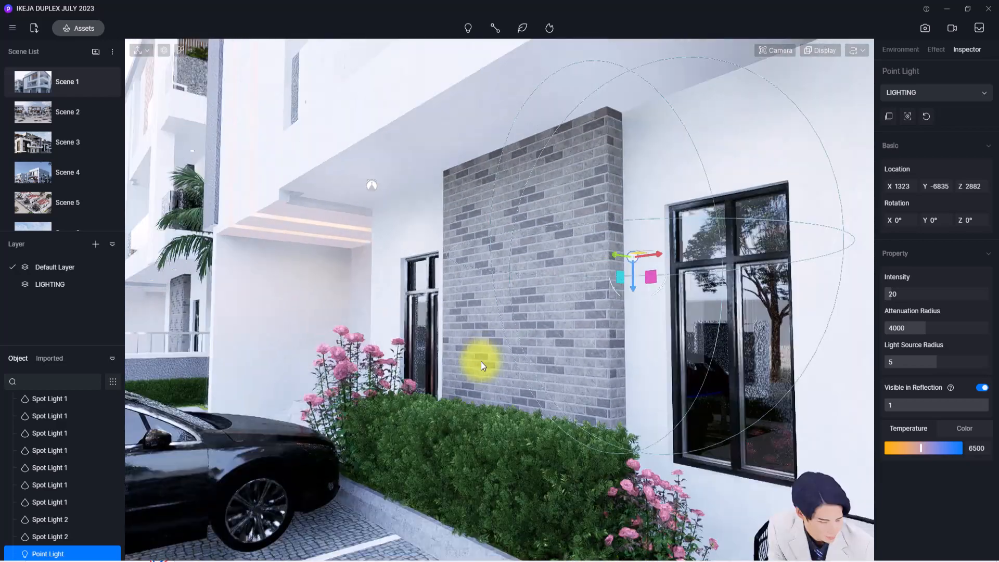
Step: Move the living-room point light to about X 262, Y -8568, Z 2440, with colour temperature 2850 and intensity 125
scroll(536, 382, up, 10)
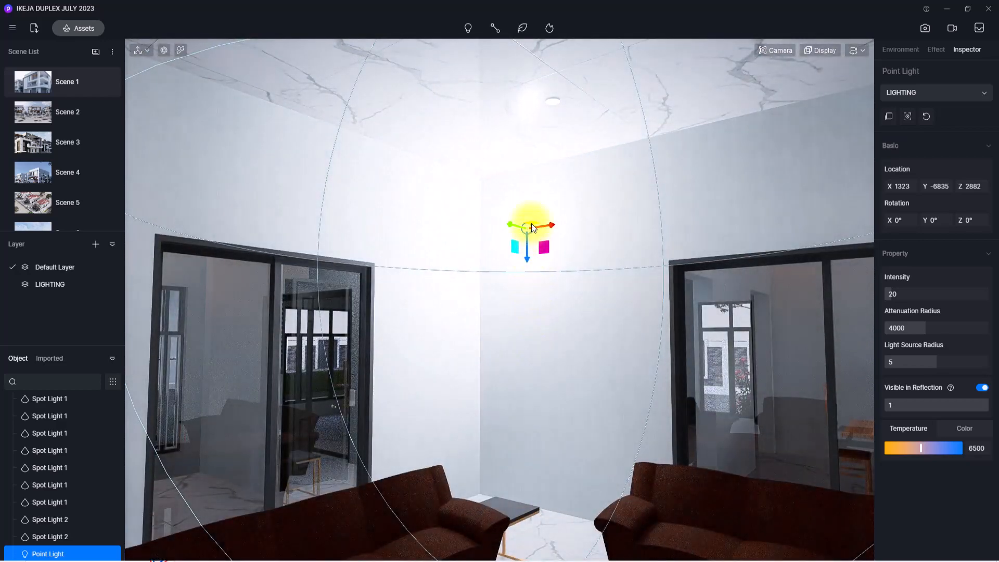
drag(532, 224, 514, 165)
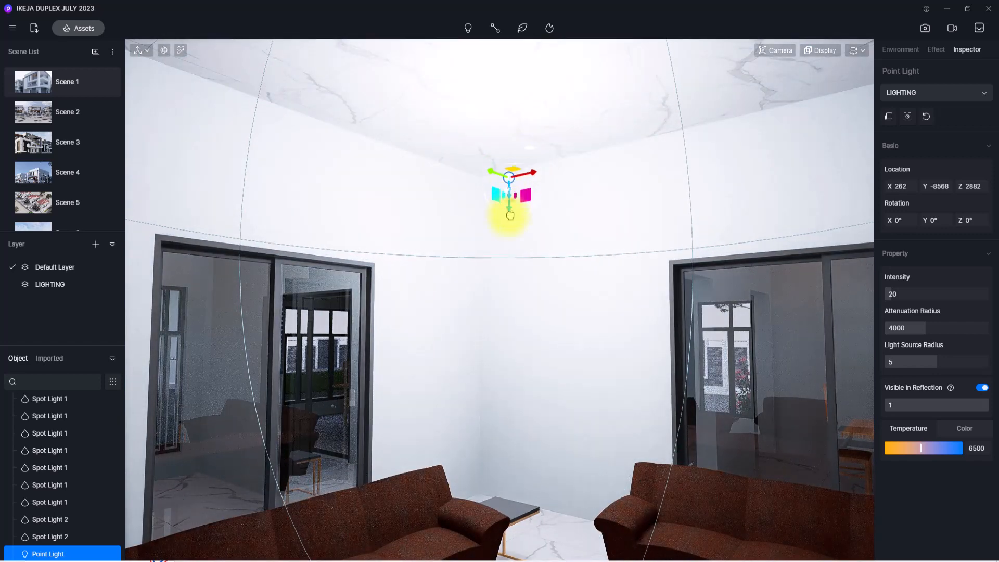
drag(510, 215, 503, 261)
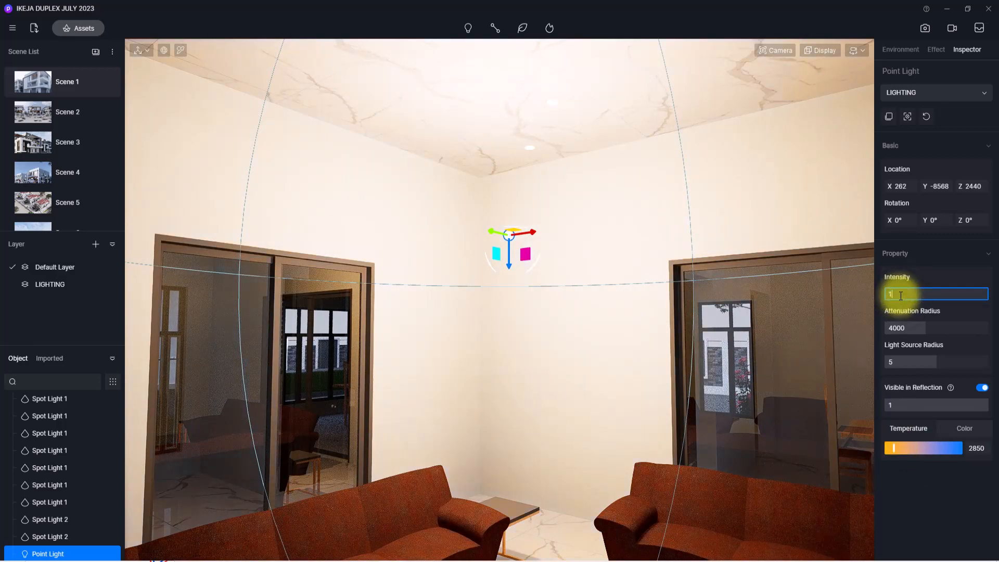
key(Return)
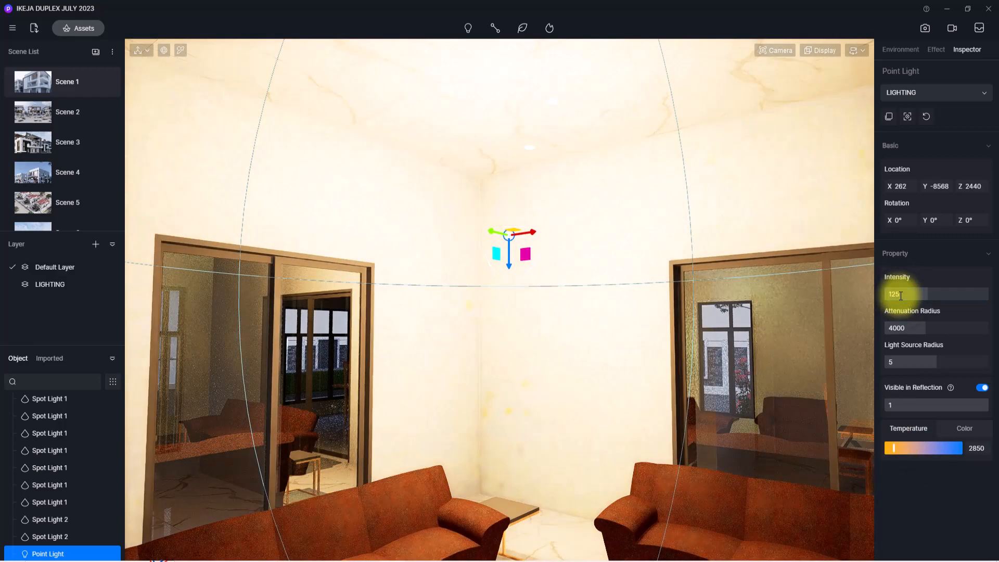
Step: Return to the Scene 1 view to examine the lit ground-floor window from outside
right_drag(598, 89, 692, 489)
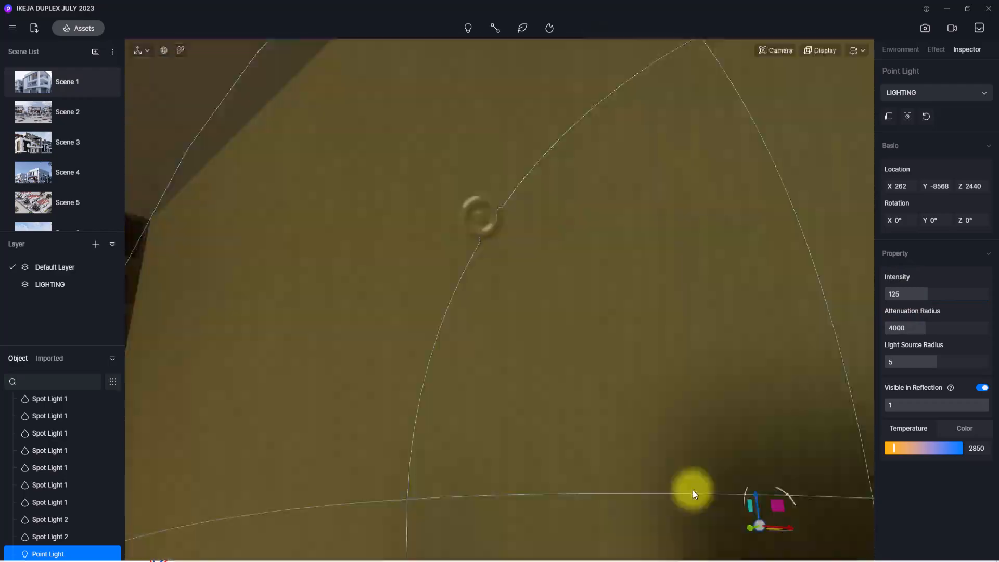
scroll(692, 490, down, 3)
click(33, 77)
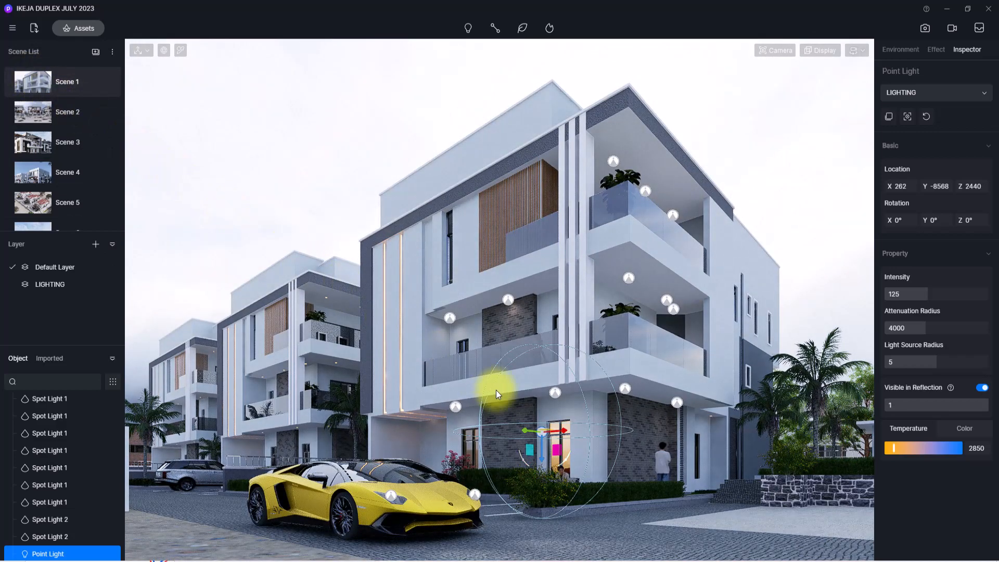
Step: Duplicate the living-room point light into the adjoining dining area, at about X -1411, Y -5365, Z 2440
scroll(496, 389, up, 2)
right_drag(495, 389, 707, 561)
scroll(557, 451, up, 5)
right_drag(557, 451, 804, 427)
scroll(804, 426, down, 5)
scroll(536, 375, up, 5)
right_drag(536, 375, 18, 554)
scroll(391, 467, up, 5)
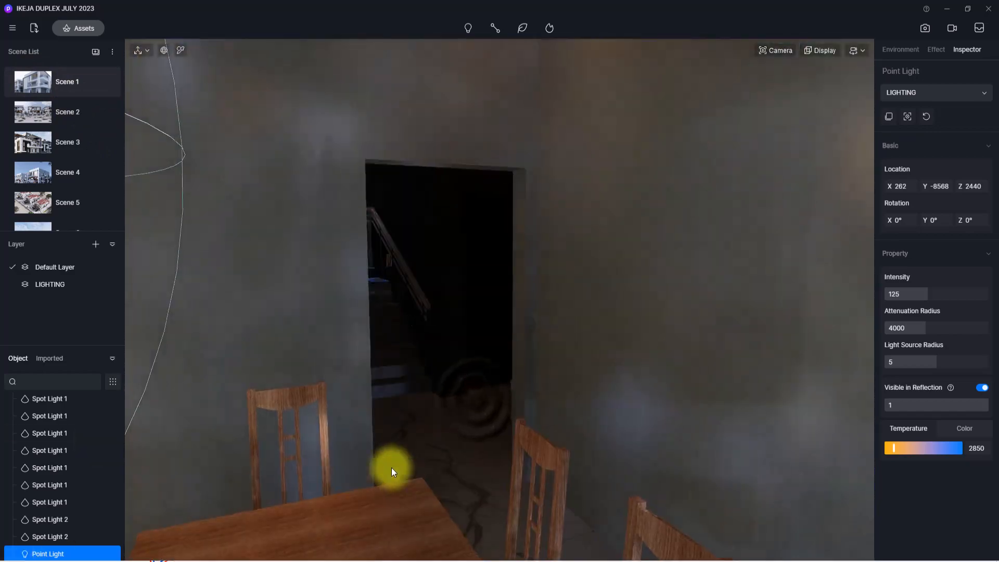
right_drag(392, 467, 108, 323)
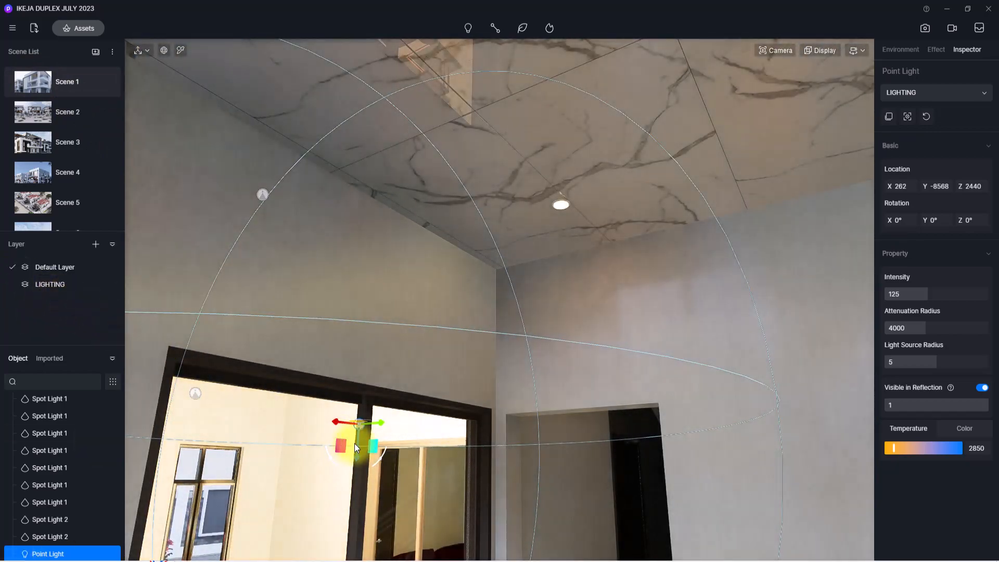
scroll(355, 444, down, 6)
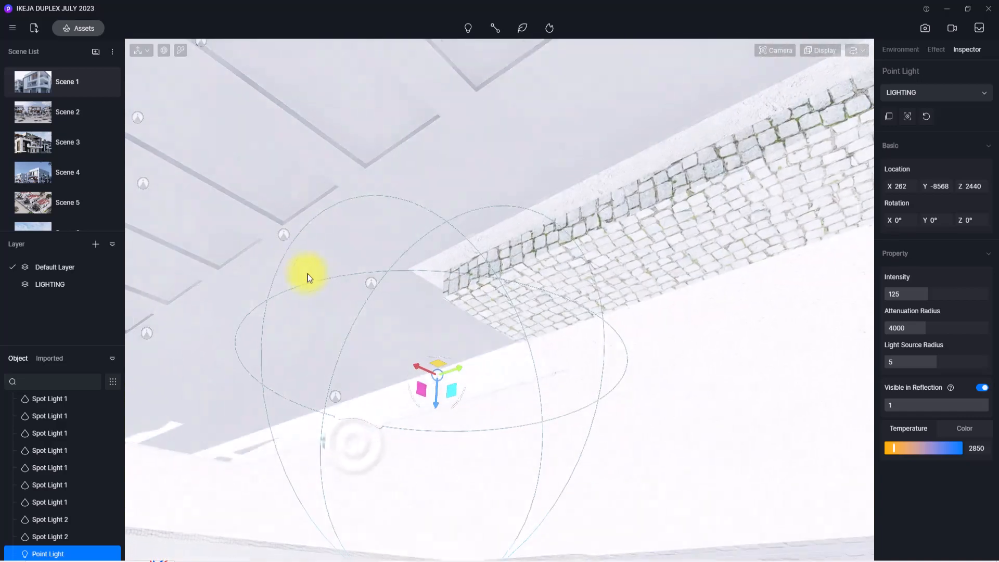
scroll(313, 279, up, 4)
right_drag(390, 314, 307, 348)
scroll(312, 354, up, 4)
scroll(420, 446, down, 1)
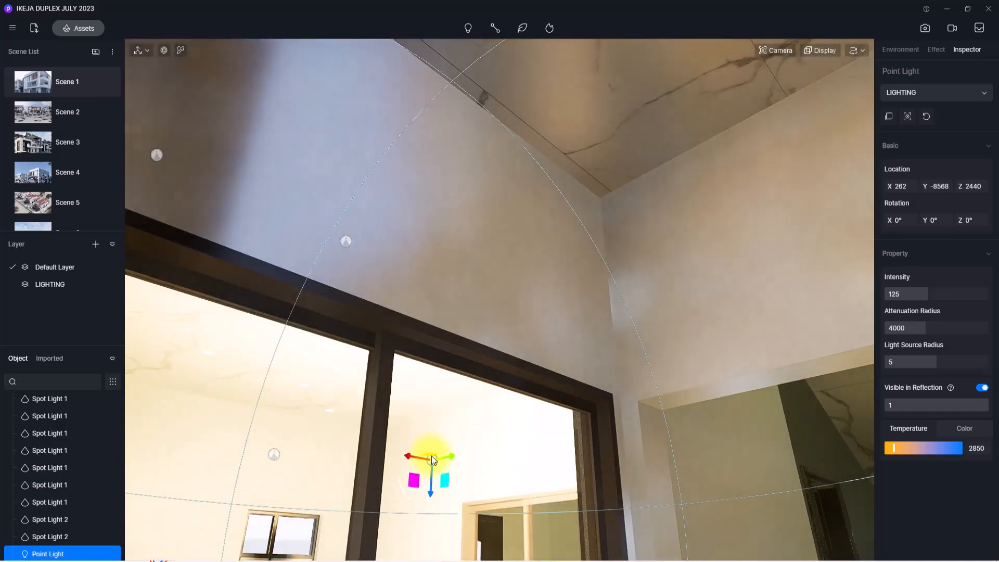
drag(432, 456, 815, 82)
Step: Shift the dining-area point light along the Y axis to about Y -4326, towards the dining table
right_drag(763, 327, 984, 465)
scroll(513, 273, down, 2)
scroll(513, 272, up, 4)
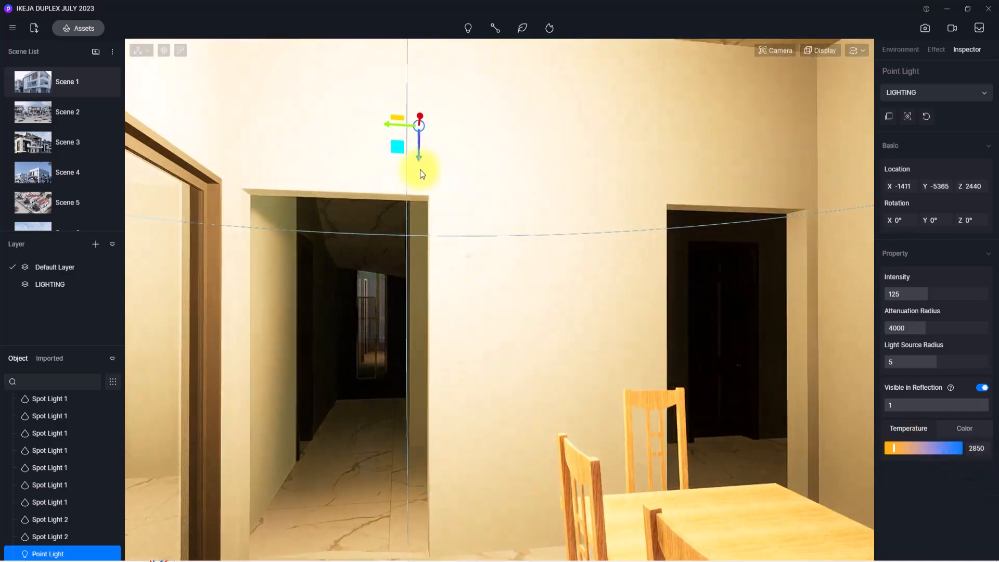
right_drag(421, 172, 400, 125)
drag(446, 235, 679, 483)
right_drag(604, 264, 729, 416)
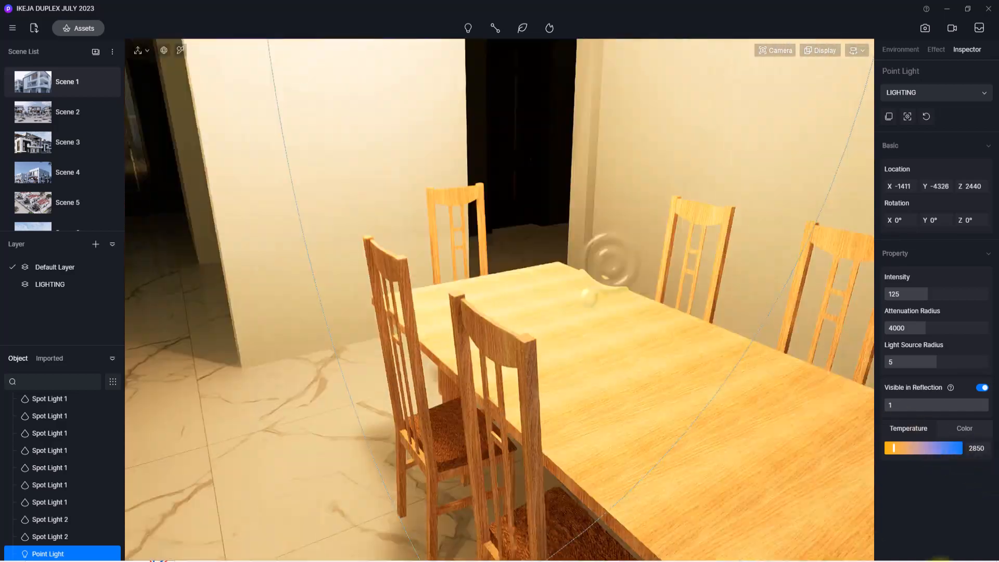
Step: Duplicate the point light into the dark ground-floor space outside the living room's sliding door, at about X 3093, Y -8577, Z 2440
scroll(584, 286, down, 3)
right_drag(584, 286, 812, 480)
scroll(485, 349, down, 3)
key(w)
right_drag(197, 311, 802, 167)
key(s)
key(w)
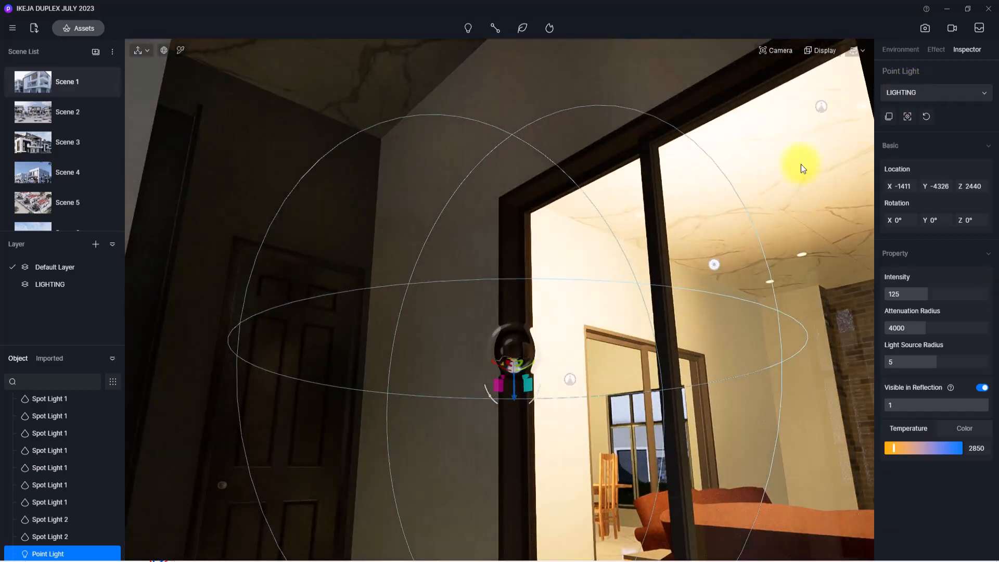
drag(513, 363, 385, 107)
Step: Duplicate the point light up into the first-floor lounge, at about X 3093, Y -8451, Z 5653
right_drag(344, 67, 875, 73)
key(s)
key(w)
right_drag(531, 317, 18, 544)
scroll(473, 404, up, 4)
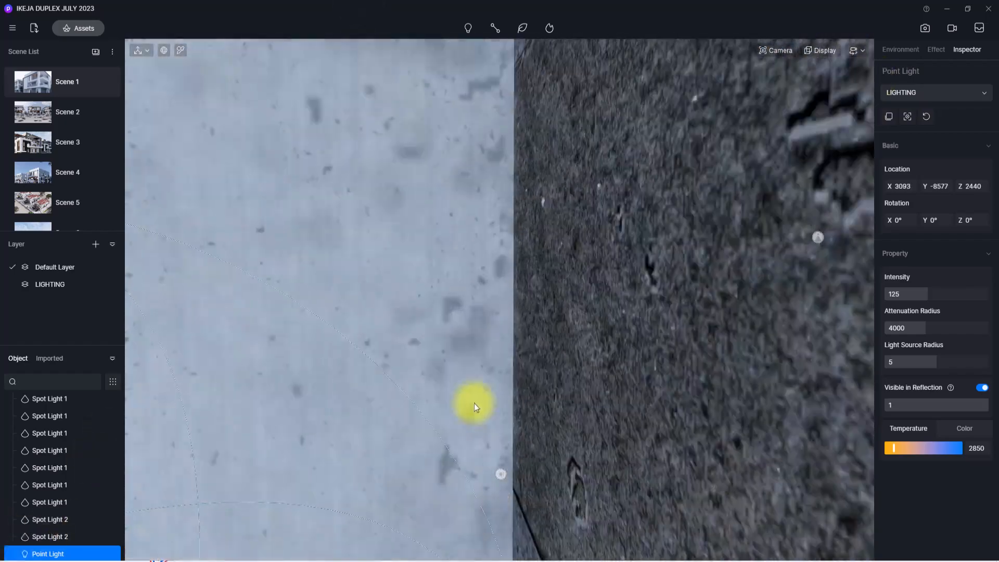
scroll(473, 404, down, 8)
scroll(329, 509, up, 5)
right_drag(509, 392, 491, 423)
scroll(594, 432, up, 4)
right_drag(593, 432, 564, 412)
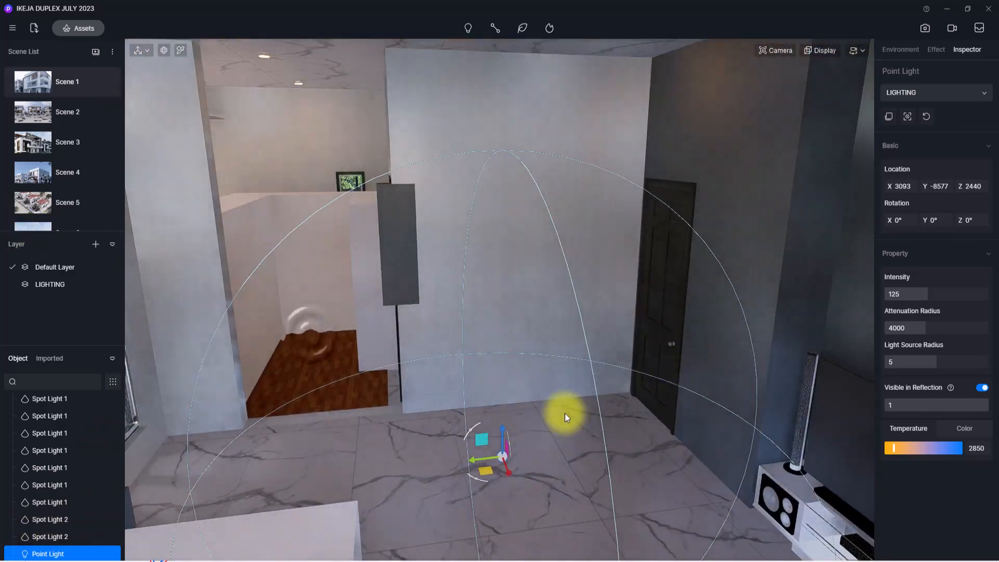
drag(477, 440, 458, 5)
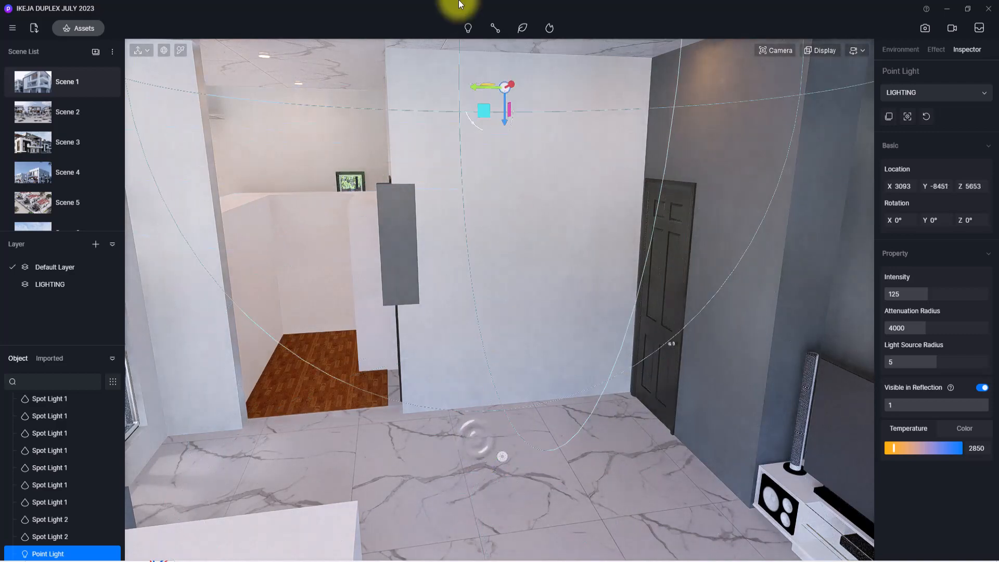
Step: Move the first-floor point light closer to the ceiling, to about X -1159, Y -9153, Z 6730
right_drag(540, 156, 329, 512)
drag(531, 348, 601, 281)
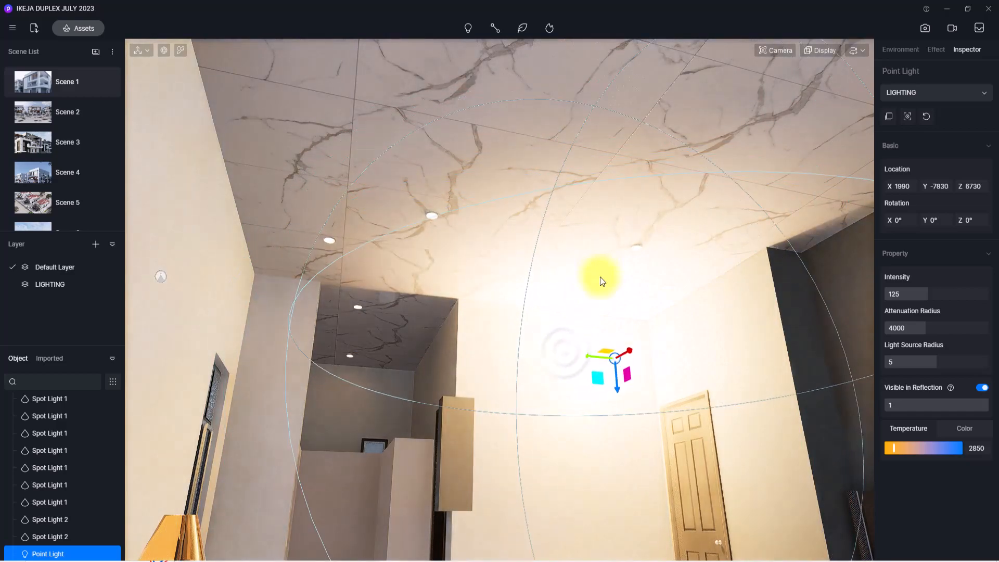
drag(608, 352, 653, 201)
right_drag(654, 201, 710, 290)
Step: Duplicate the first-floor point light along Y into the dark kitchen area, at about X -1159, Y -2810, Z 6730
scroll(708, 285, down, 10)
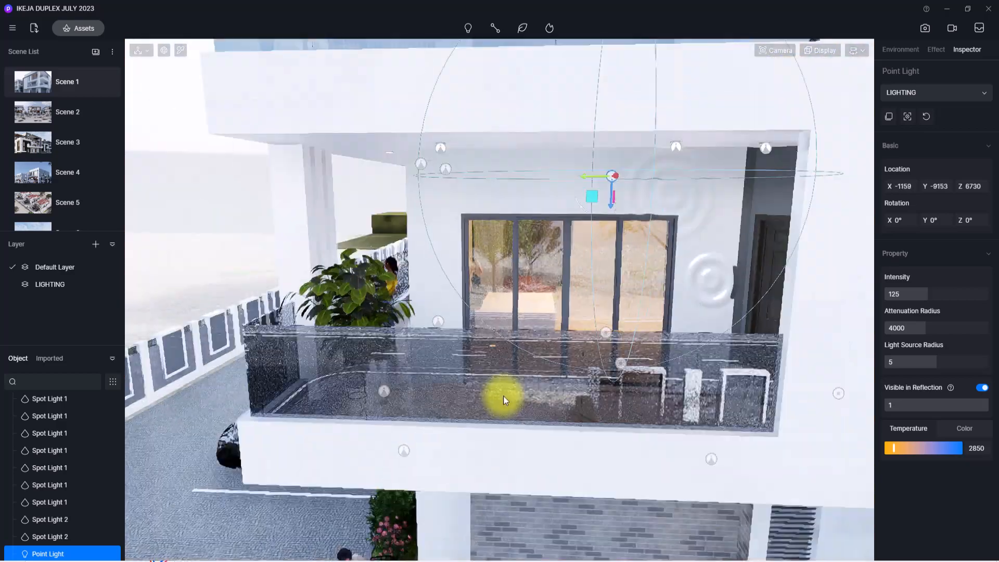
right_drag(504, 400, 753, 299)
scroll(754, 299, up, 5)
right_drag(505, 390, 209, 352)
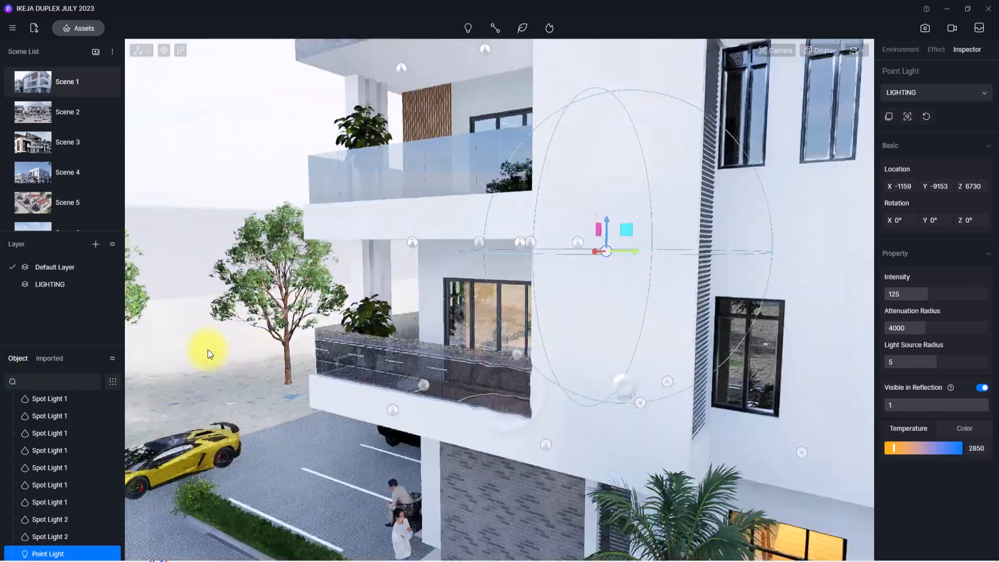
scroll(618, 389, up, 2)
right_drag(617, 388, 794, 435)
right_drag(539, 398, 910, 429)
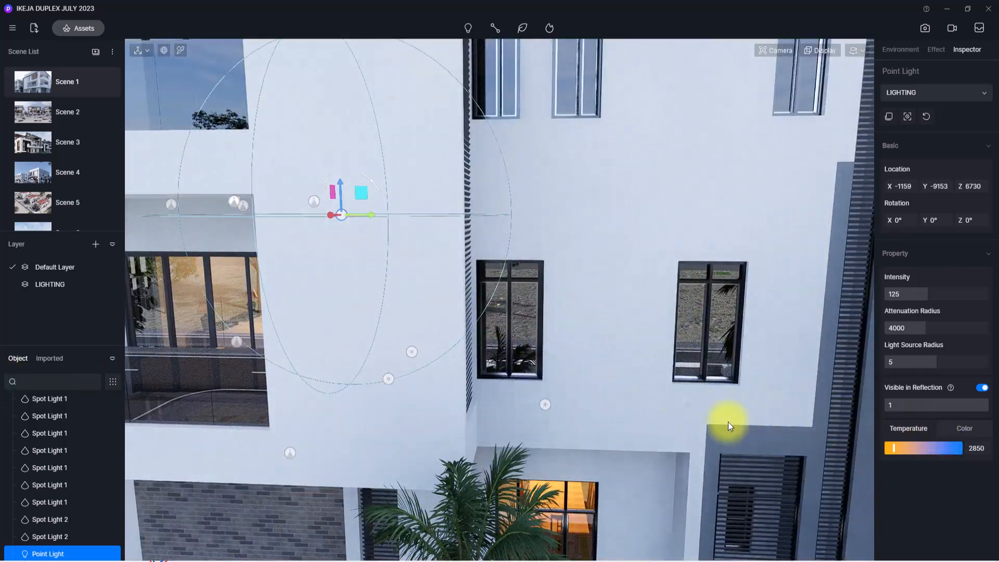
right_drag(729, 421, 963, 478)
scroll(558, 376, up, 3)
right_drag(557, 376, 2, 245)
scroll(323, 168, up, 5)
right_drag(364, 385, 55, 279)
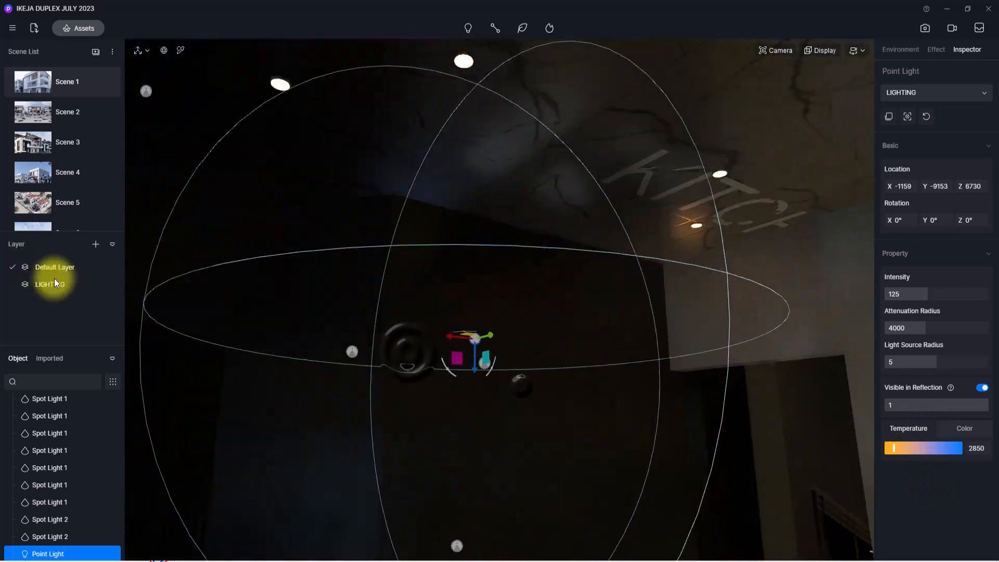
right_drag(452, 370, 640, 312)
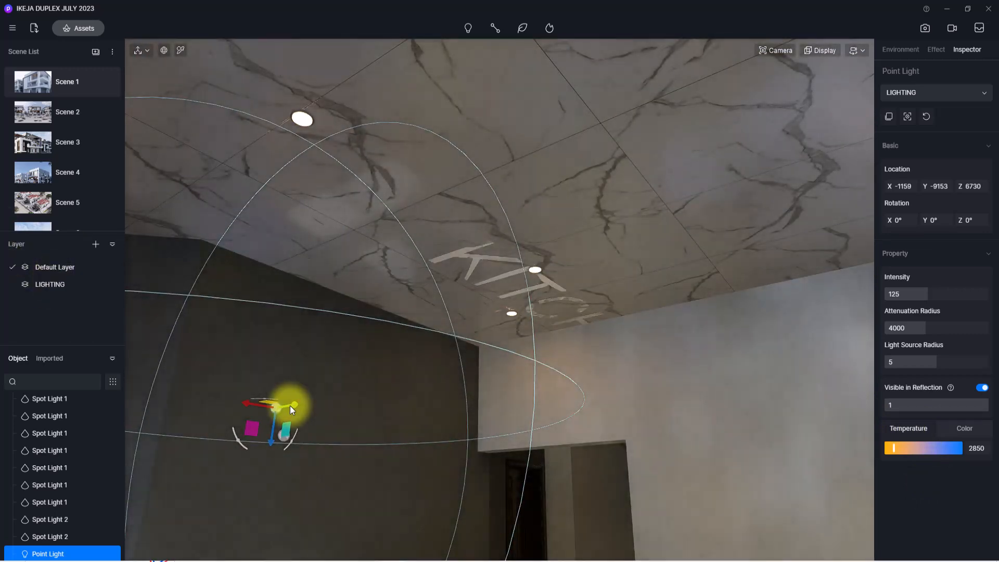
drag(289, 405, 433, 389)
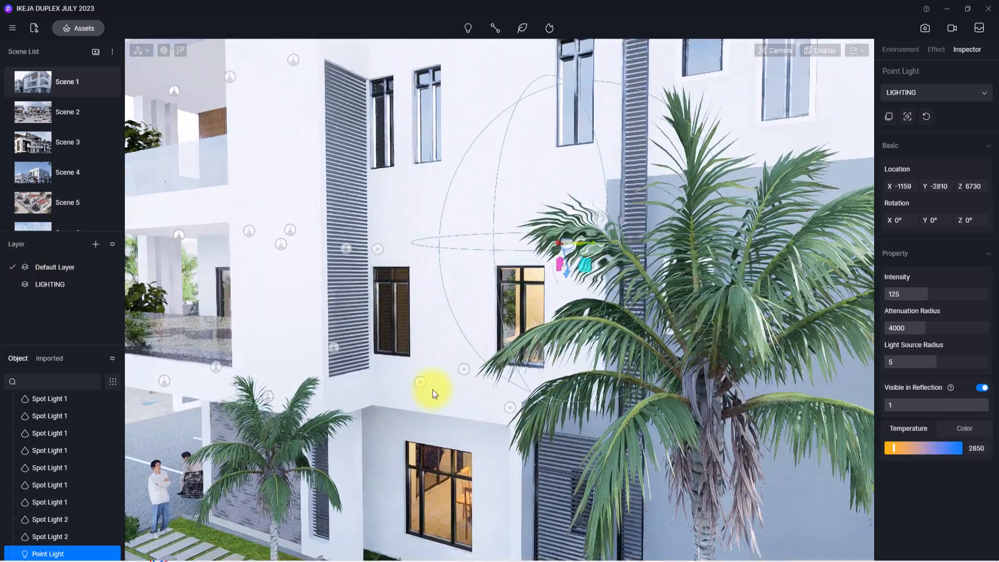
Step: Duplicate the kitchen-side point light straight up to the second floor, at about X -1159, Y -2810, Z 10502
scroll(433, 389, down, 5)
right_drag(433, 389, 18, 134)
scroll(493, 325, up, 4)
right_drag(493, 325, 843, 561)
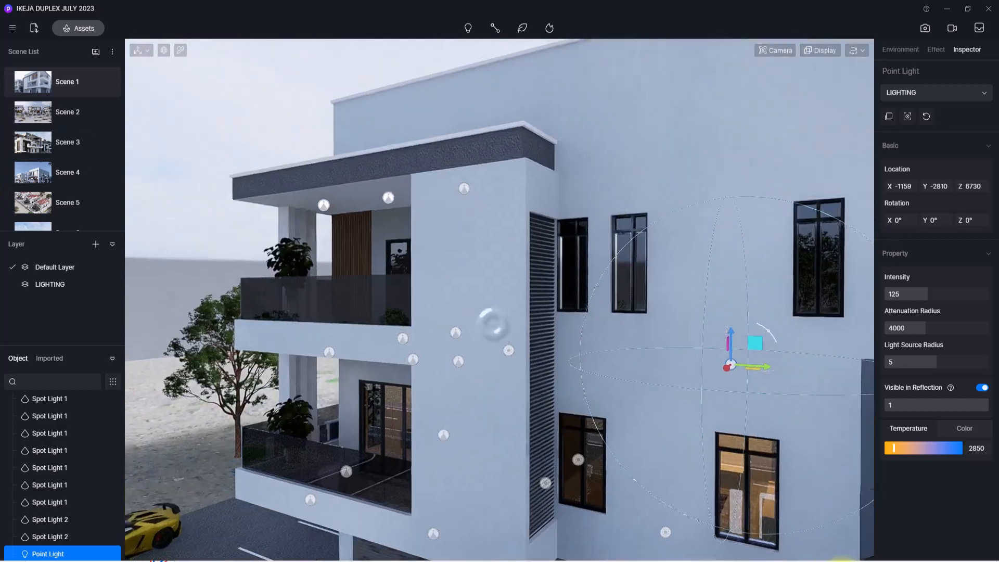
right_drag(599, 420, 640, 408)
right_drag(625, 464, 636, 404)
right_drag(614, 436, 470, 458)
drag(515, 449, 513, 312)
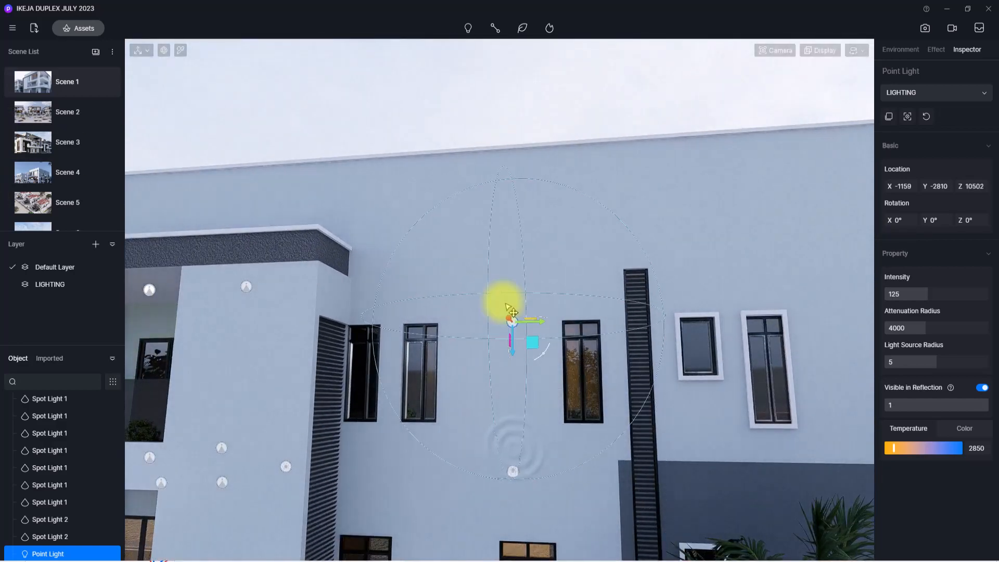
Step: Duplicate the second-floor point light into the room towards the front, placing it at about X 304, Y -9946, Z 9908
right_drag(541, 359, 35, 394)
scroll(222, 415, up, 5)
right_drag(221, 416, 560, 438)
scroll(313, 441, up, 5)
right_drag(314, 442, 780, 233)
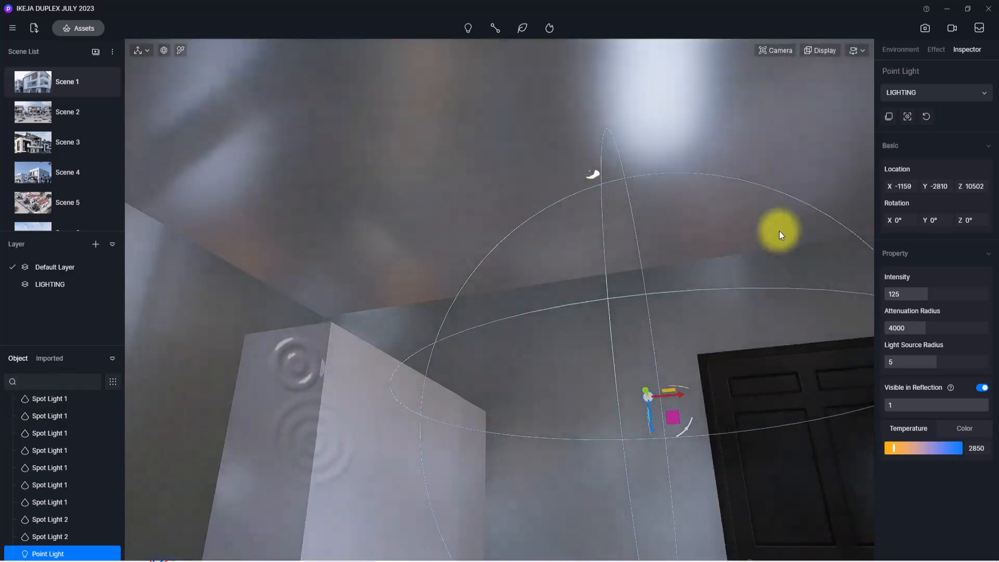
drag(649, 389, 313, 214)
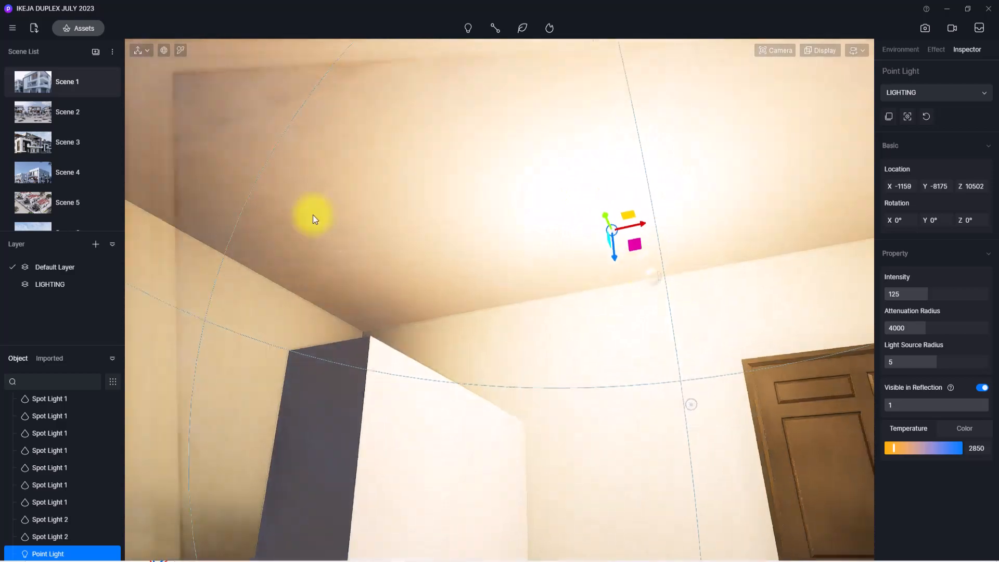
right_drag(313, 214, 250, 216)
drag(805, 212, 421, 258)
Step: Move the first-floor point light by the marble ceiling to about X 1586, Y -9053, Z 6730
right_drag(430, 253, 642, 525)
scroll(642, 524, down, 8)
scroll(511, 402, up, 2)
right_drag(512, 402, 484, 484)
scroll(484, 391, up, 5)
right_drag(642, 473, 963, 495)
scroll(644, 411, up, 4)
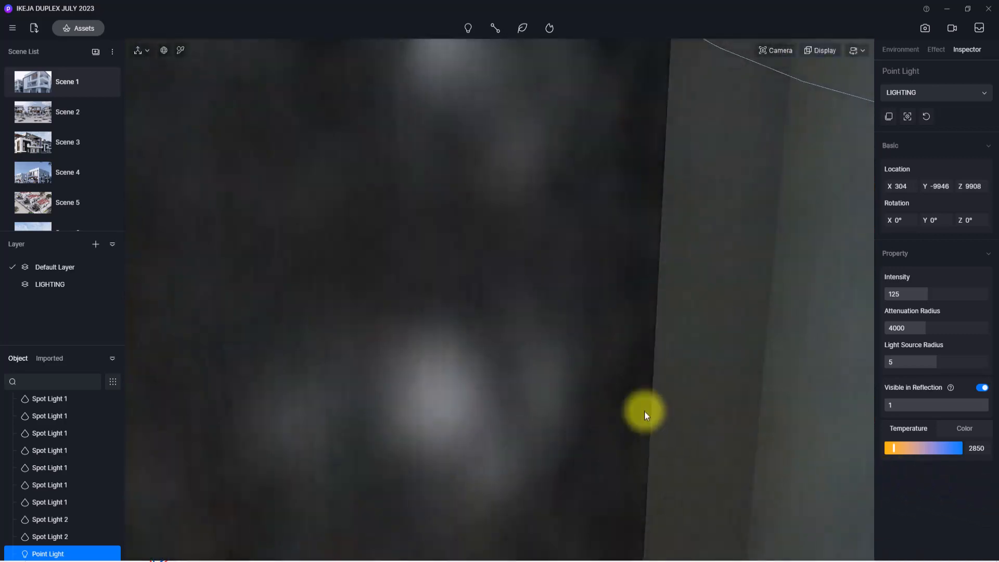
scroll(644, 410, down, 5)
scroll(682, 420, up, 7)
right_drag(565, 390, 723, 82)
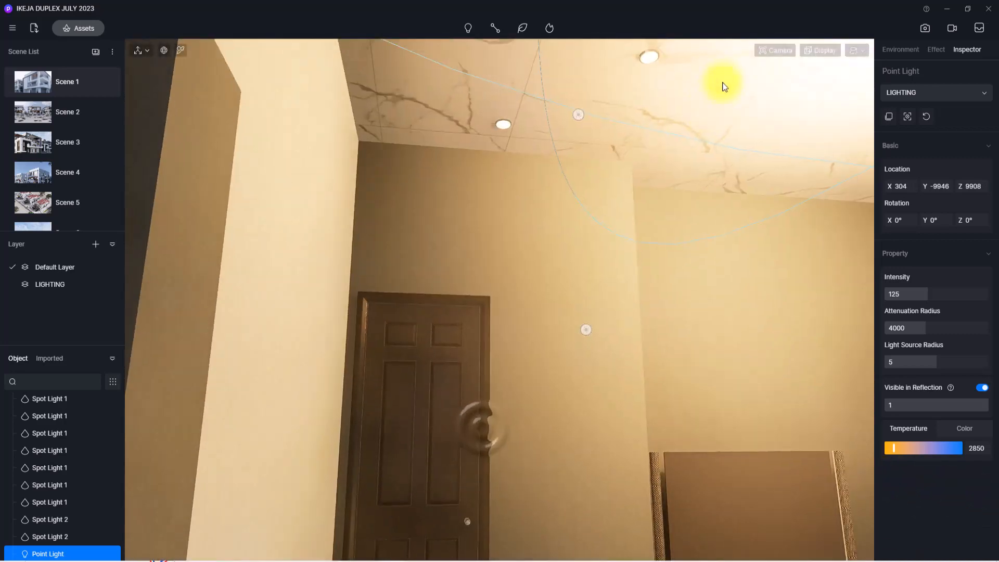
right_drag(854, 281, 924, 260)
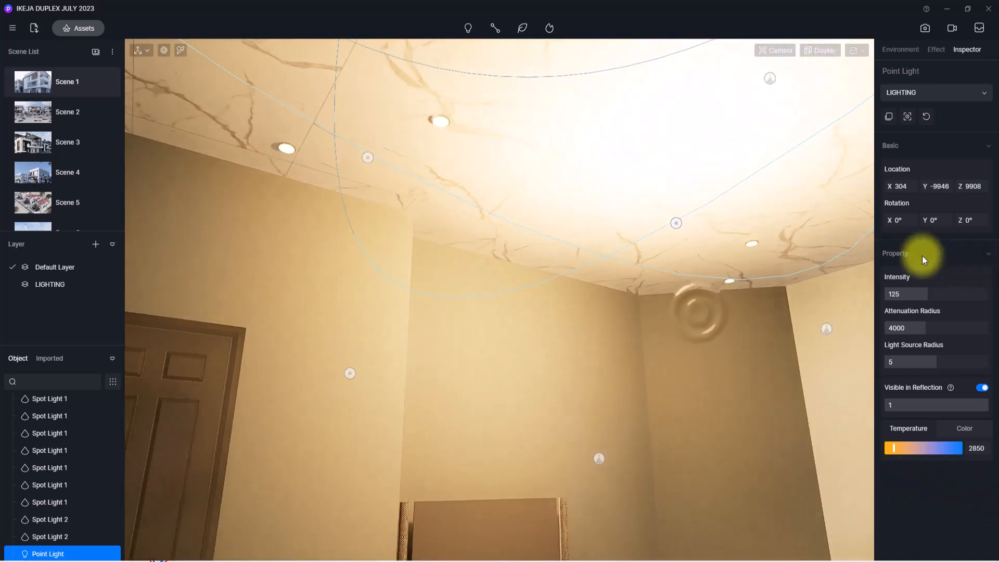
click(679, 226)
right_drag(706, 320, 590, 192)
drag(821, 325, 309, 226)
right_drag(309, 226, 125, 541)
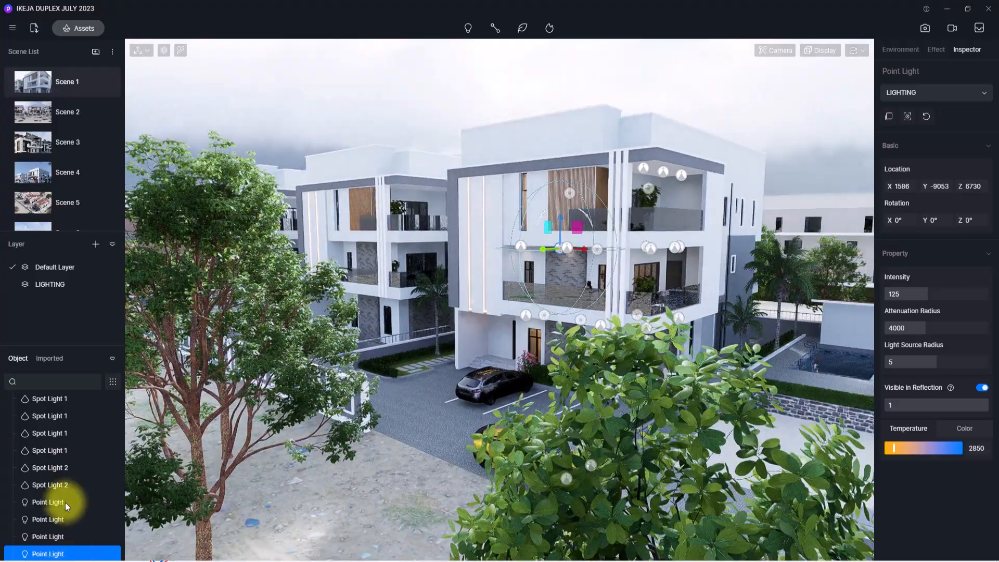
Step: From the Scene 1 view, shift the front ground-floor point light along the Y axis to about Y -9320
click(33, 82)
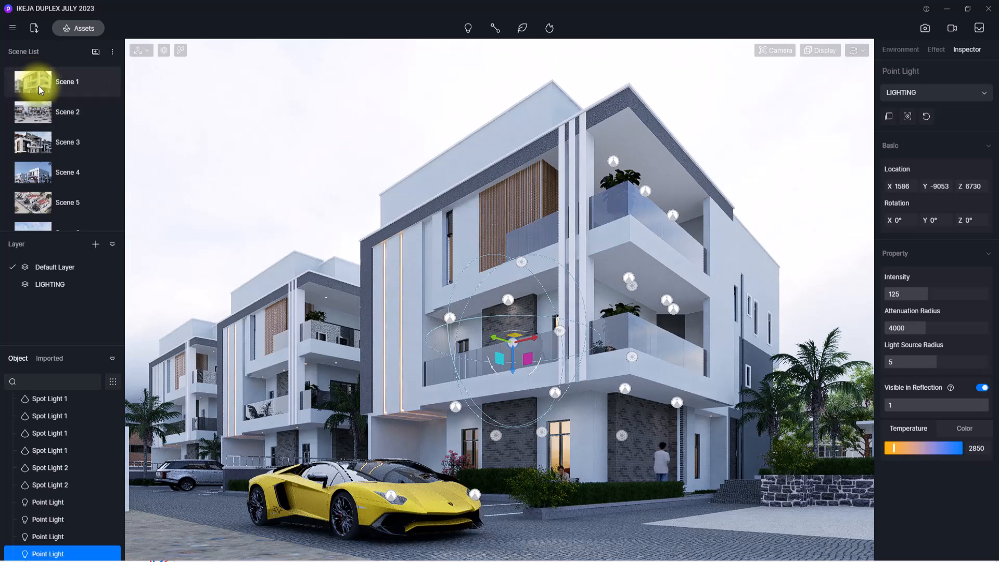
click(497, 440)
drag(499, 438, 467, 435)
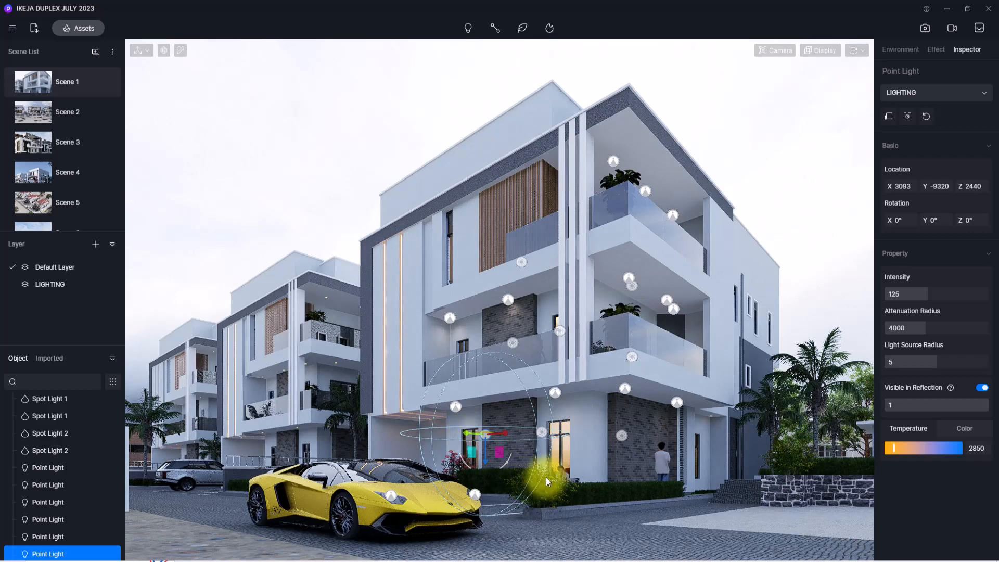
Step: Move the front first-floor point light towards the balcony's corner window, to about X 2116, Y -10629, Z 6730
right_drag(546, 478, 514, 345)
scroll(494, 430, up, 5)
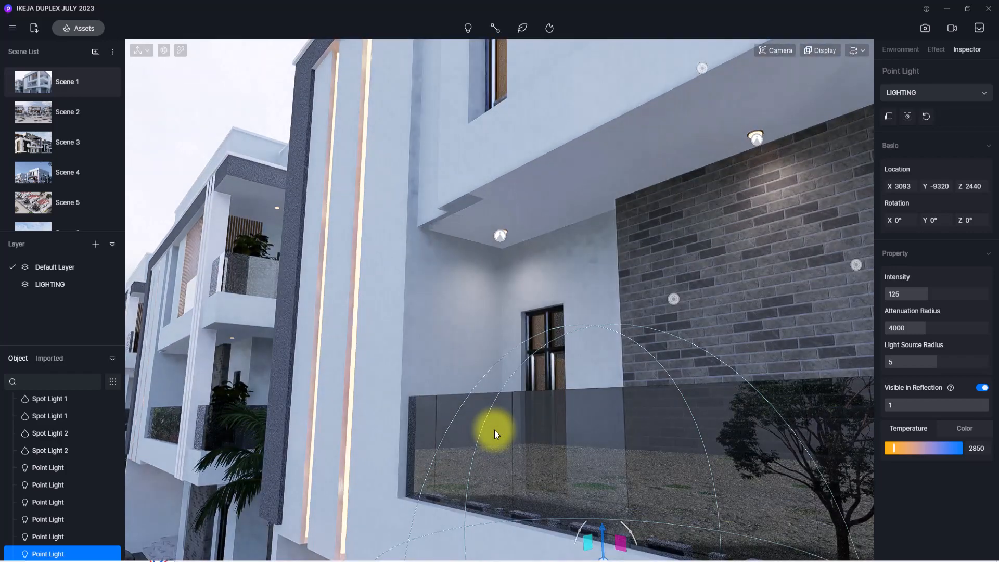
scroll(494, 430, up, 6)
scroll(498, 362, down, 4)
right_drag(498, 363, 696, 522)
scroll(444, 402, up, 5)
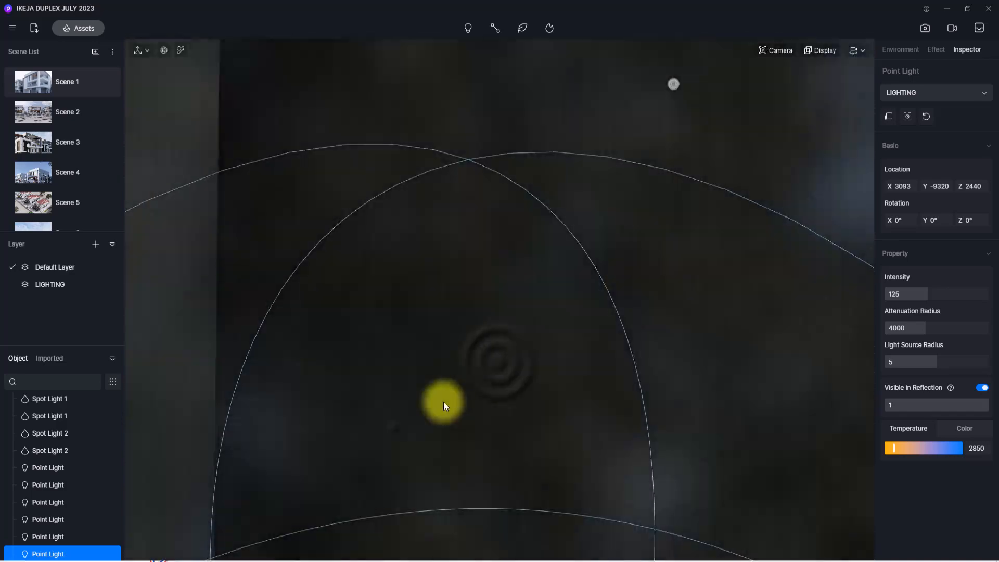
right_drag(443, 402, 671, 351)
scroll(671, 351, down, 4)
scroll(616, 370, up, 4)
scroll(495, 415, down, 4)
right_drag(495, 414, 267, 274)
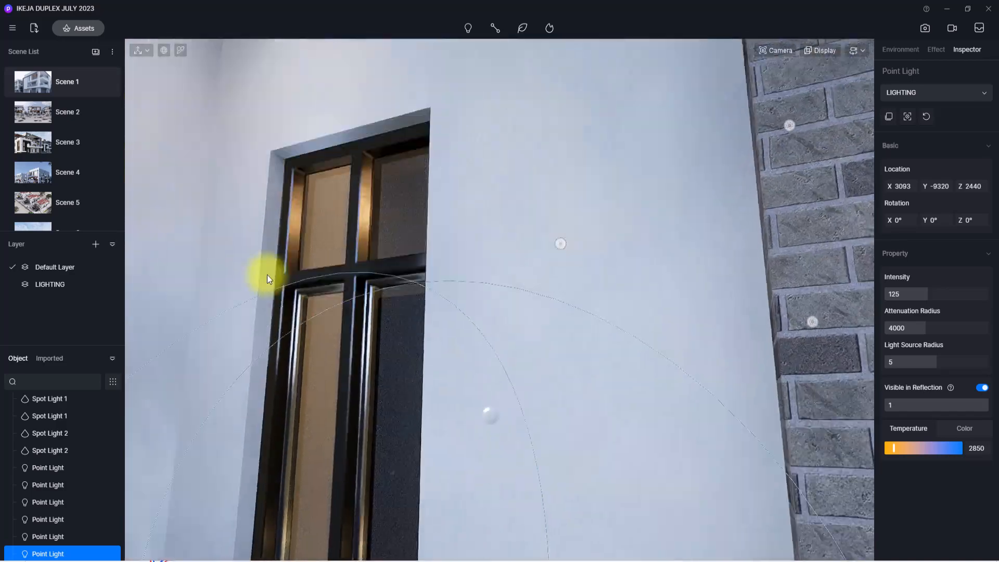
scroll(368, 326, up, 6)
right_drag(400, 344, 772, 326)
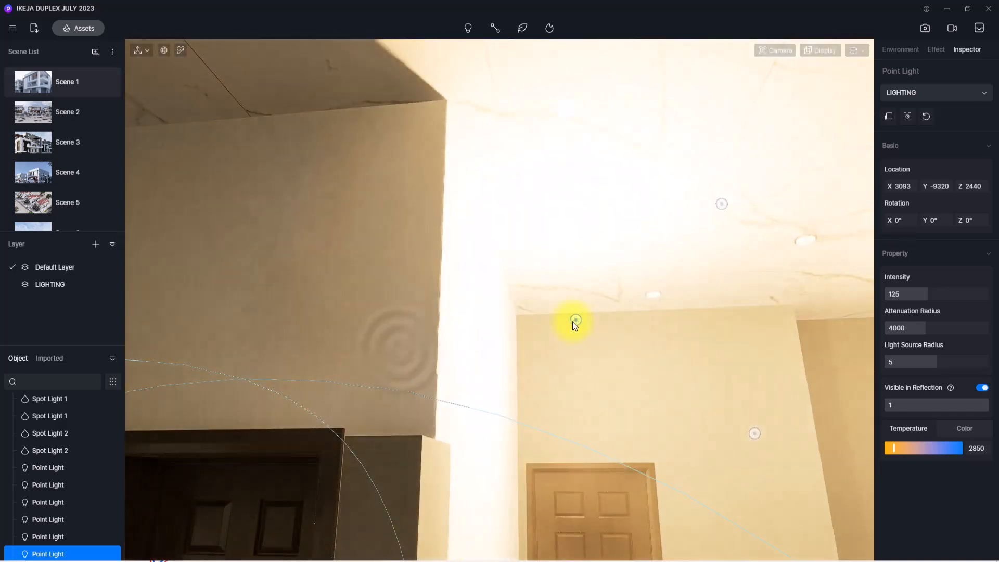
click(575, 321)
drag(558, 317, 277, 92)
Step: Shift the first-floor corner point light to about Y -11331, lower it to about Z 6077, and return to the Scene 1 view
right_drag(361, 152, 318, 419)
scroll(318, 418, down, 5)
scroll(393, 297, up, 4)
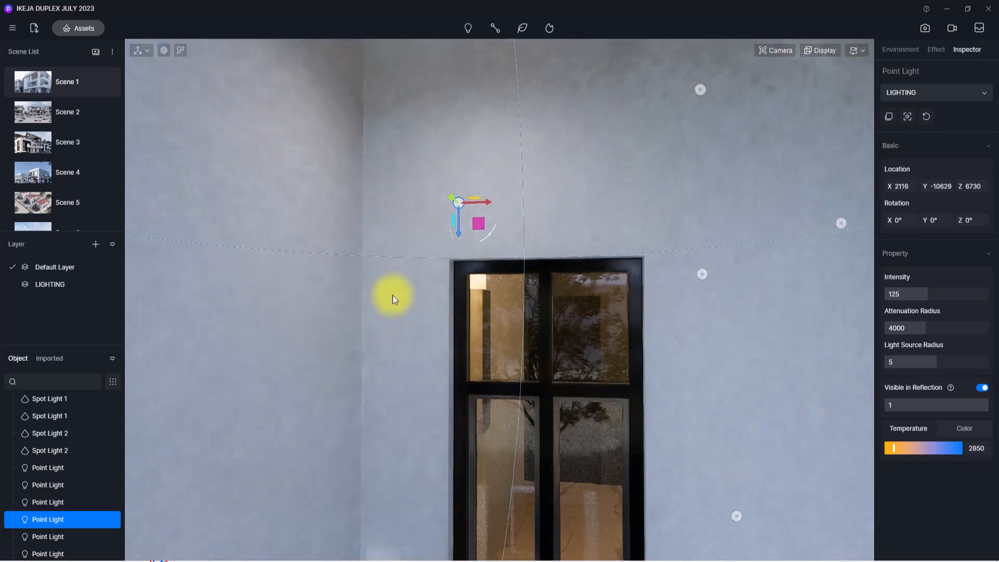
drag(451, 198, 418, 186)
right_drag(557, 354, 486, 270)
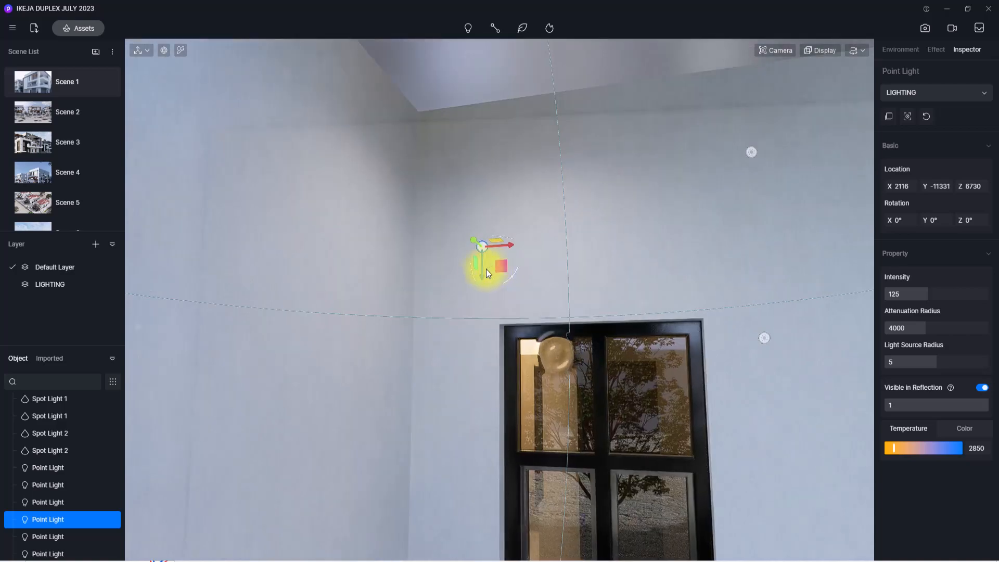
drag(486, 270, 462, 379)
right_drag(462, 379, 202, 157)
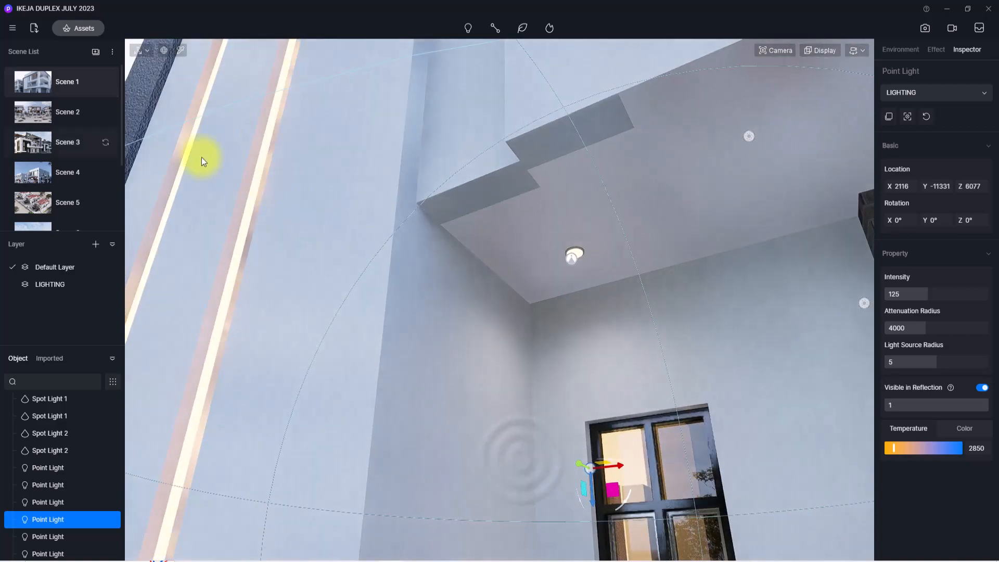
click(43, 87)
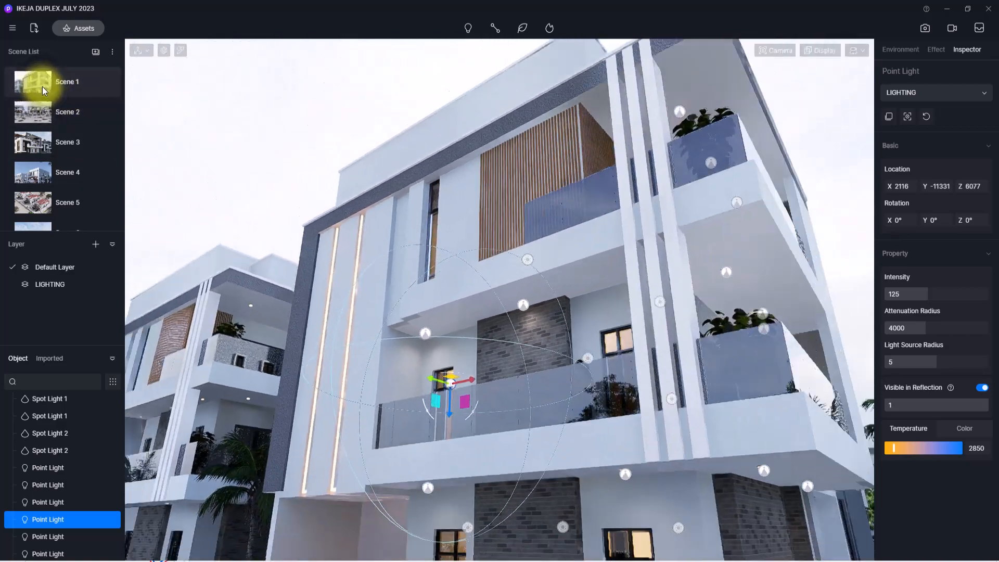
click(499, 324)
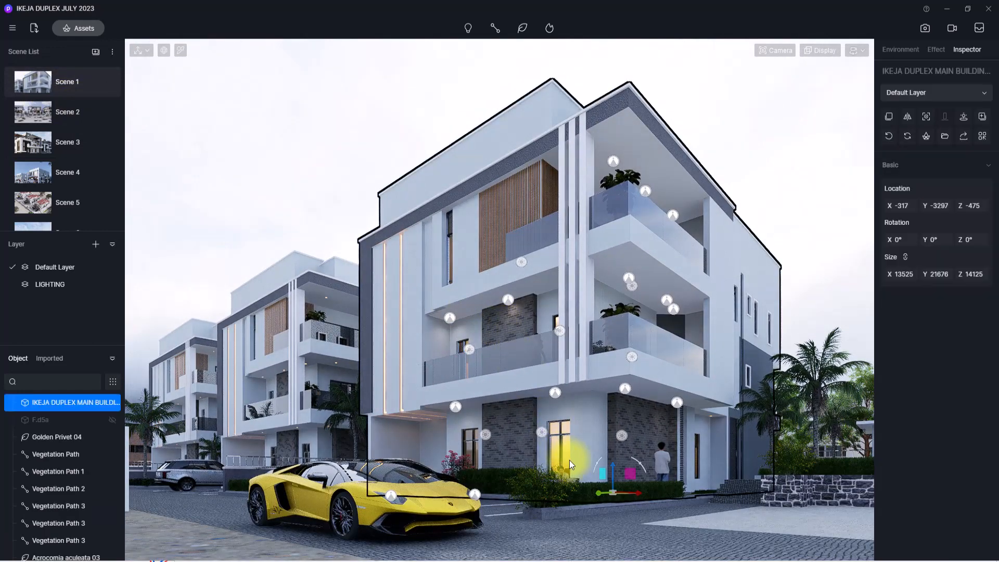
Step: Select all eight point lights together
click(483, 433)
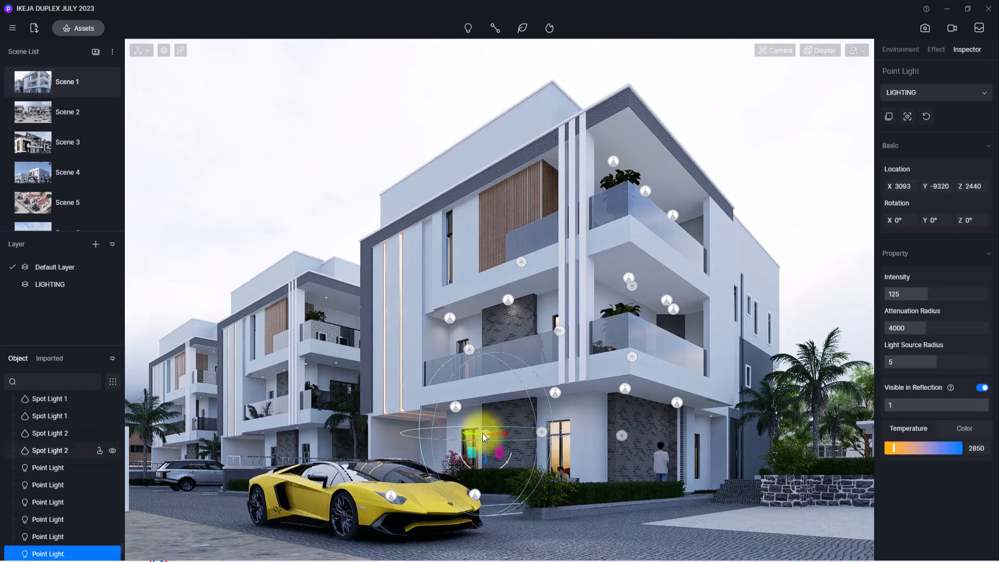
click(61, 468)
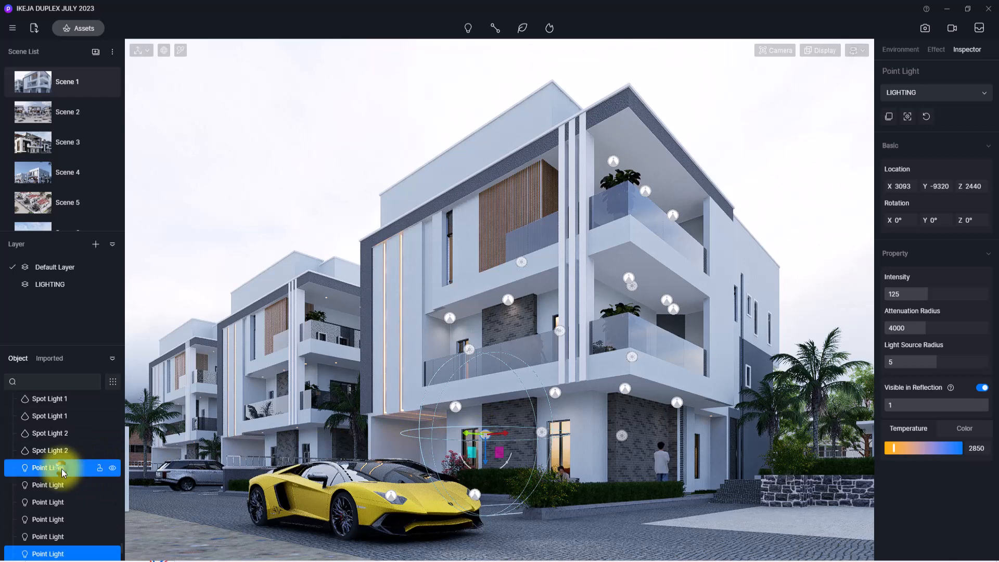
ctrl+click(55, 486)
ctrl+click(49, 504)
ctrl+click(50, 522)
scroll(50, 522, down, 1)
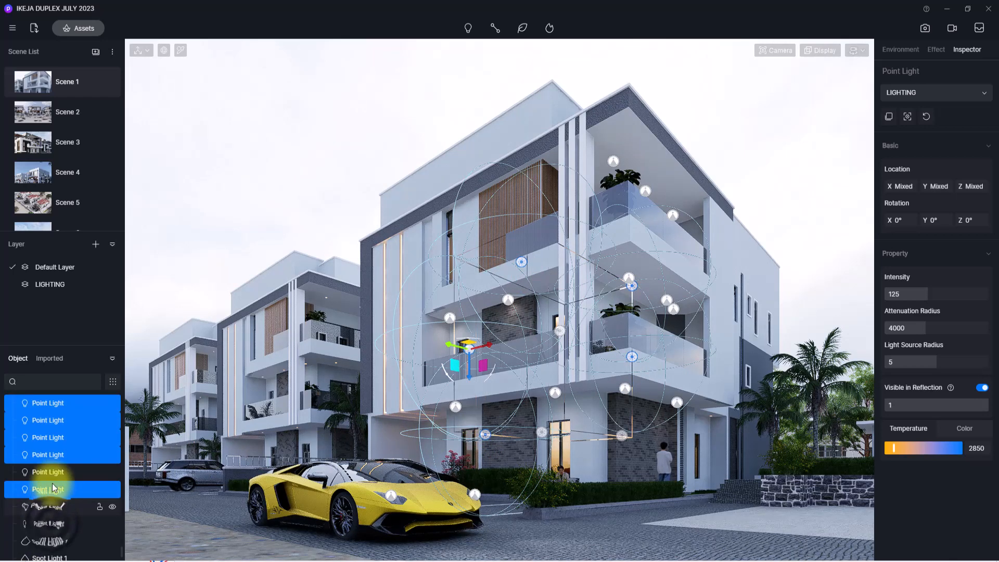
ctrl+click(52, 472)
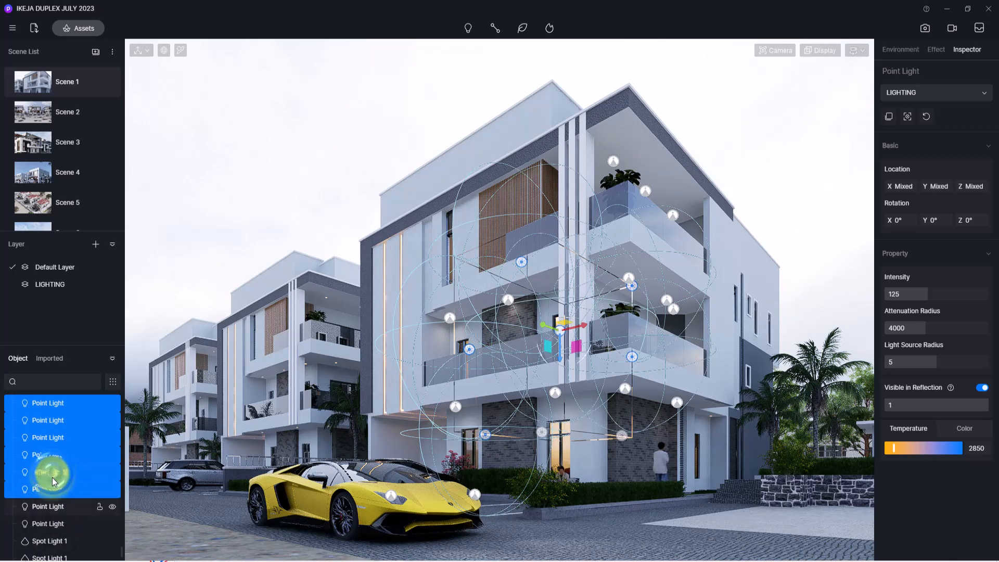
ctrl+click(48, 504)
scroll(48, 504, down, 2)
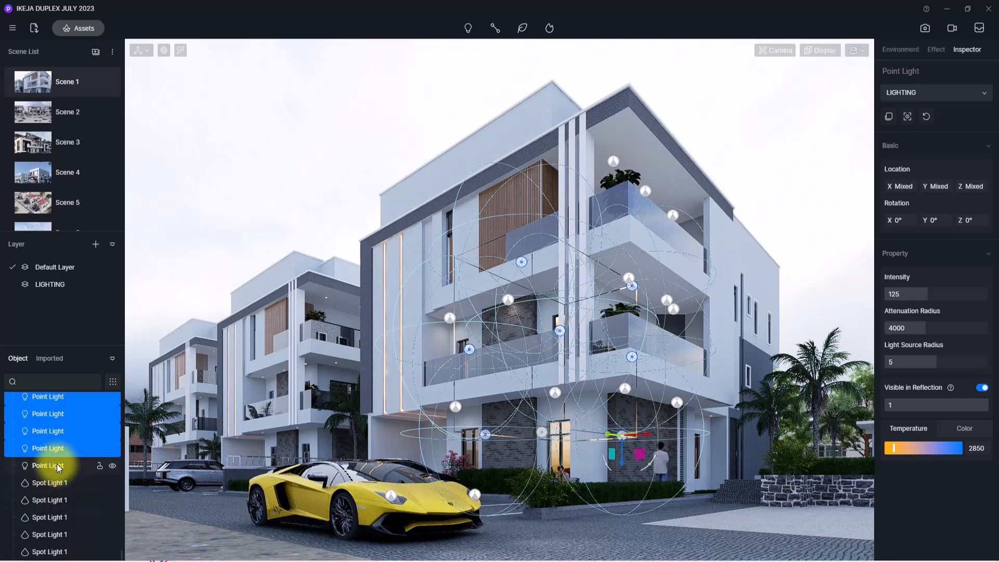
ctrl+click(57, 467)
ctrl+click(58, 484)
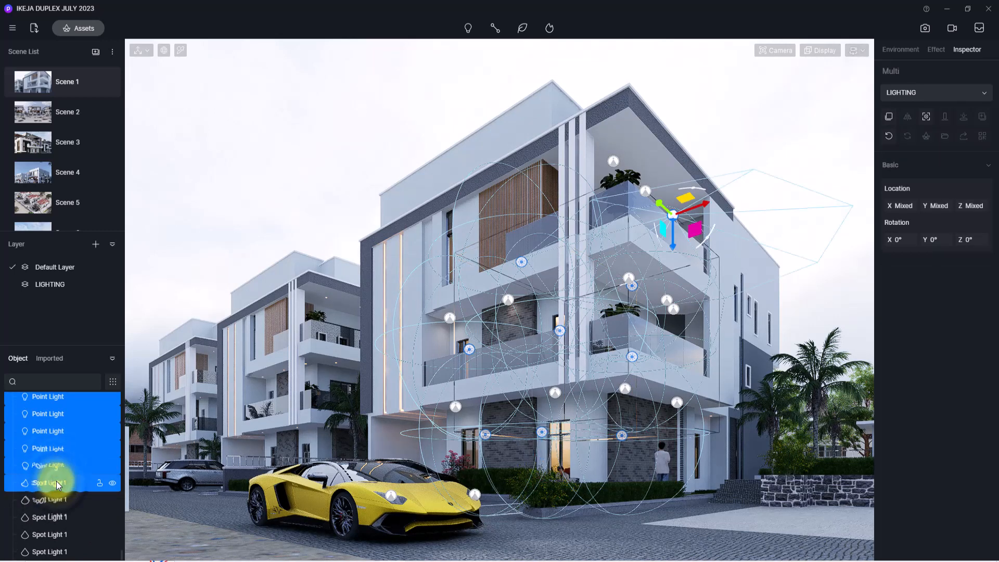
ctrl+click(52, 500)
ctrl+click(52, 517)
ctrl+click(52, 536)
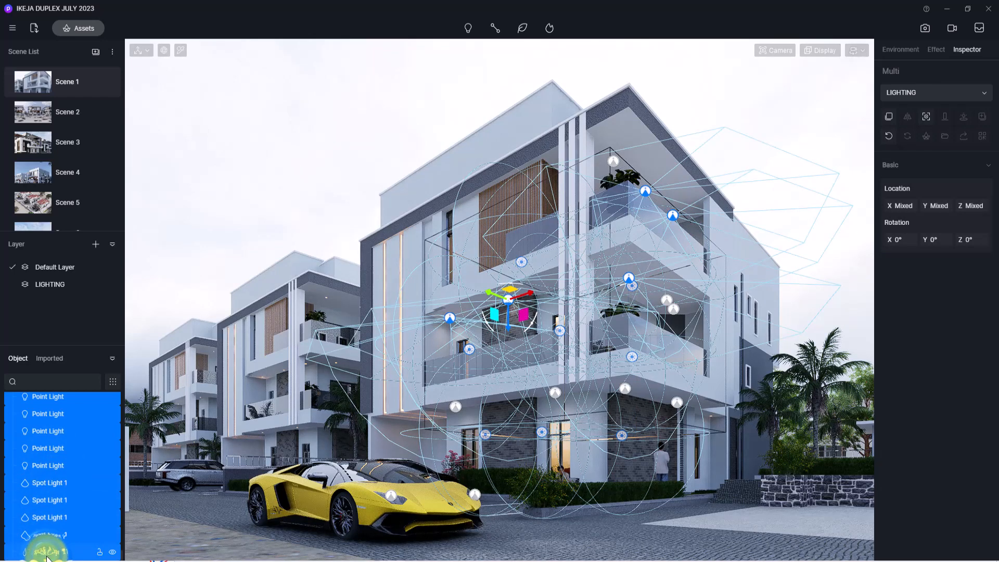
scroll(47, 558, up, 3)
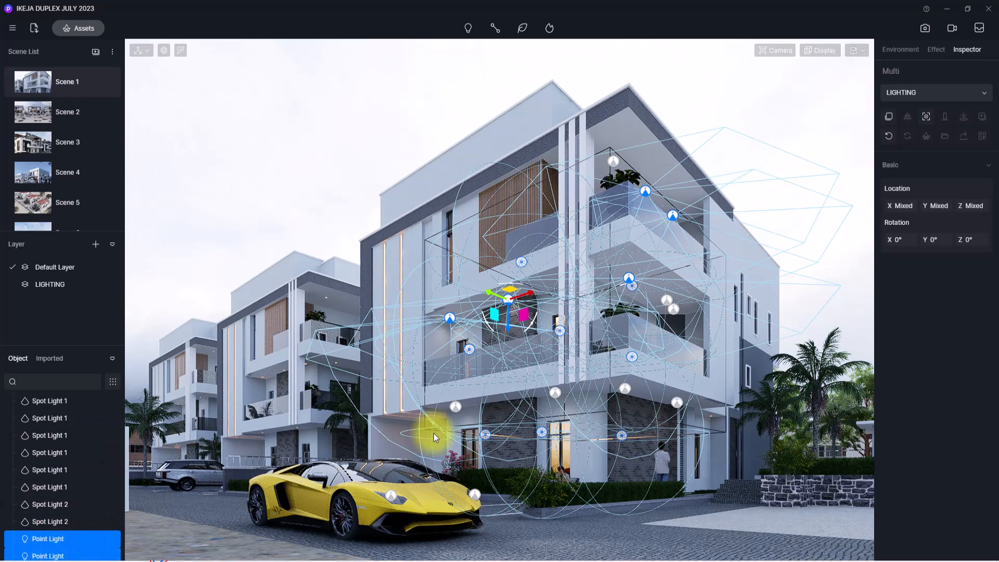
ctrl+click(555, 395)
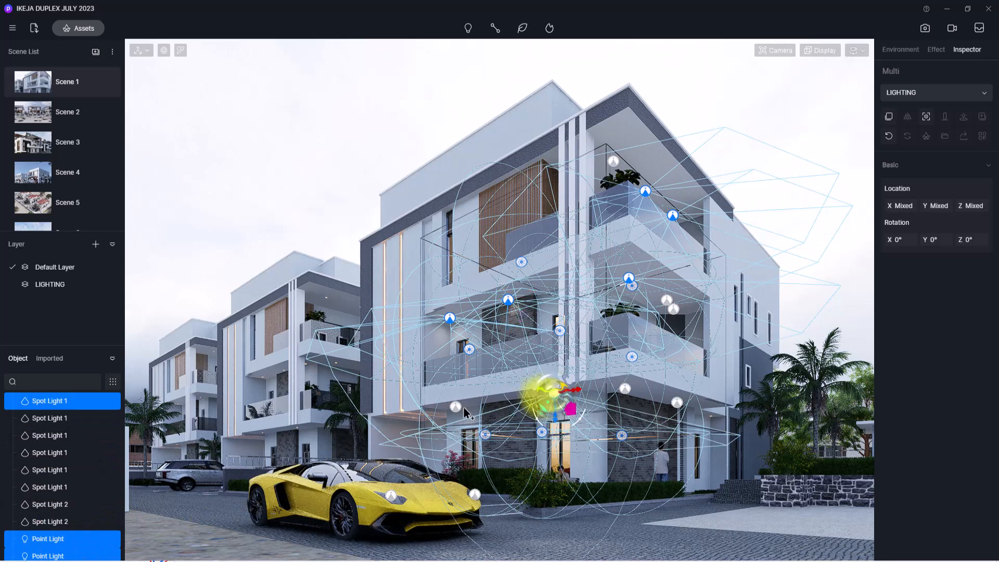
ctrl+click(454, 409)
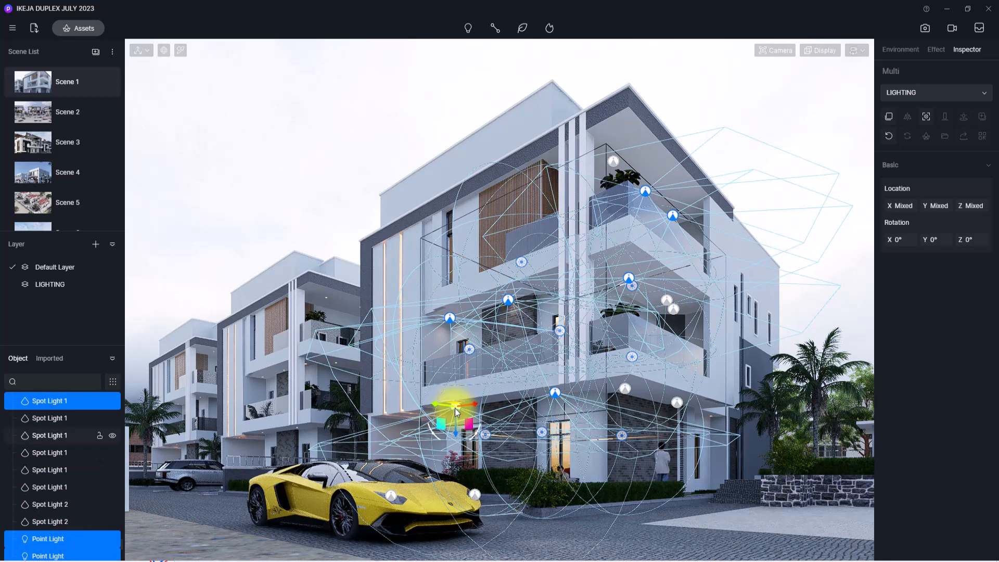
ctrl+click(626, 391)
ctrl+click(682, 407)
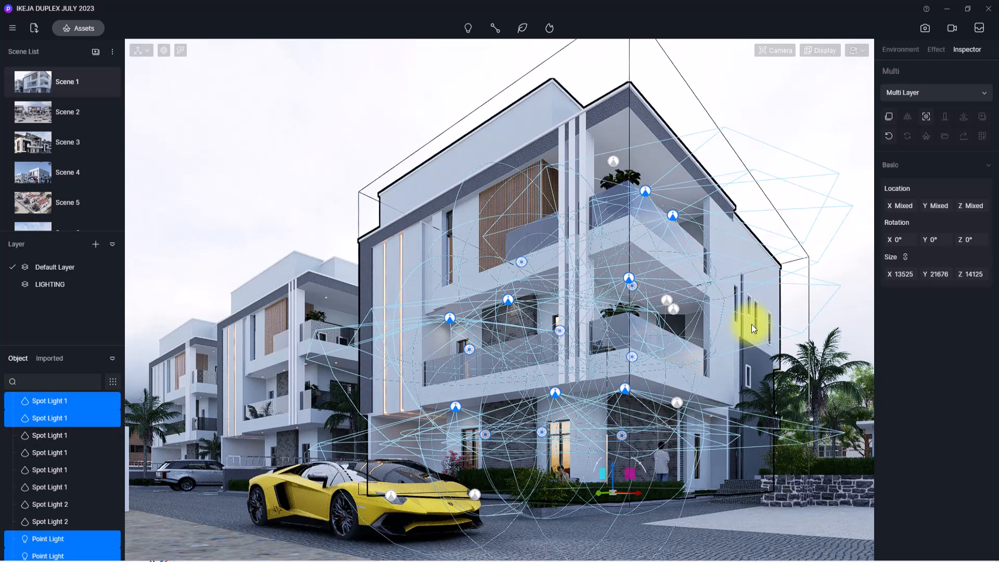
click(746, 254)
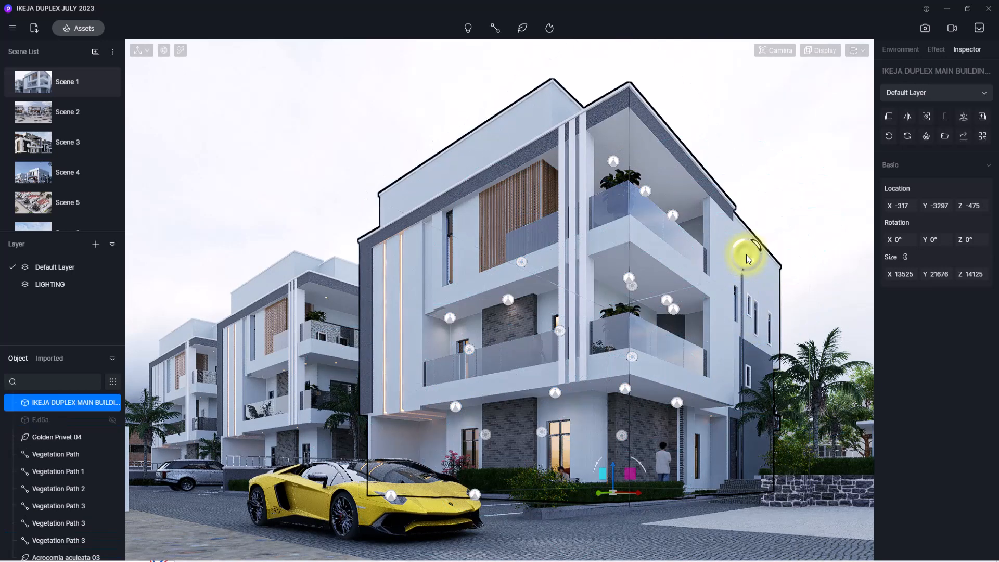
click(626, 389)
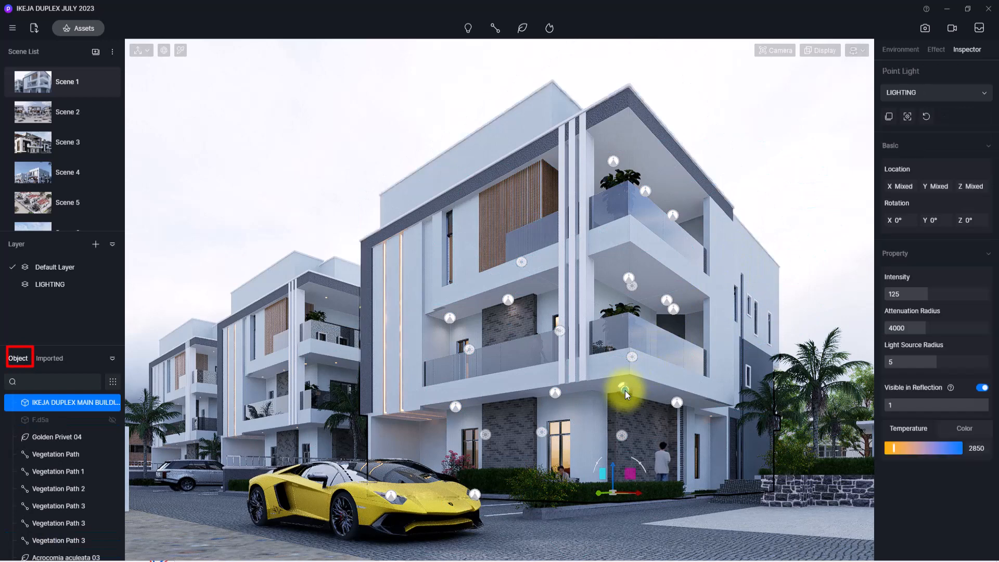
Step: Reselect all eight point lights of the building, leaving the two car headlight spot lights out of the selection
click(541, 433)
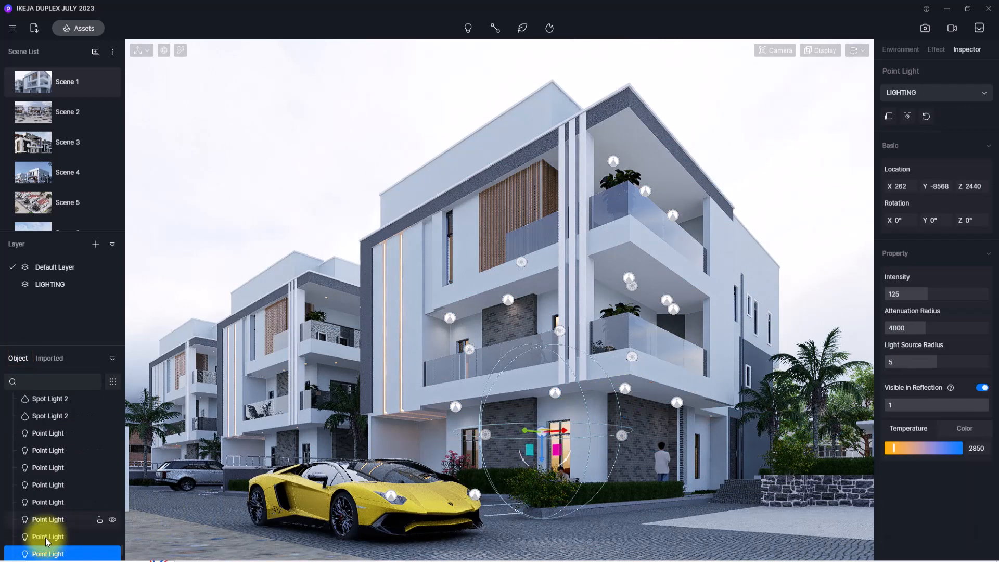
scroll(46, 537, down, 1)
shift+click(44, 474)
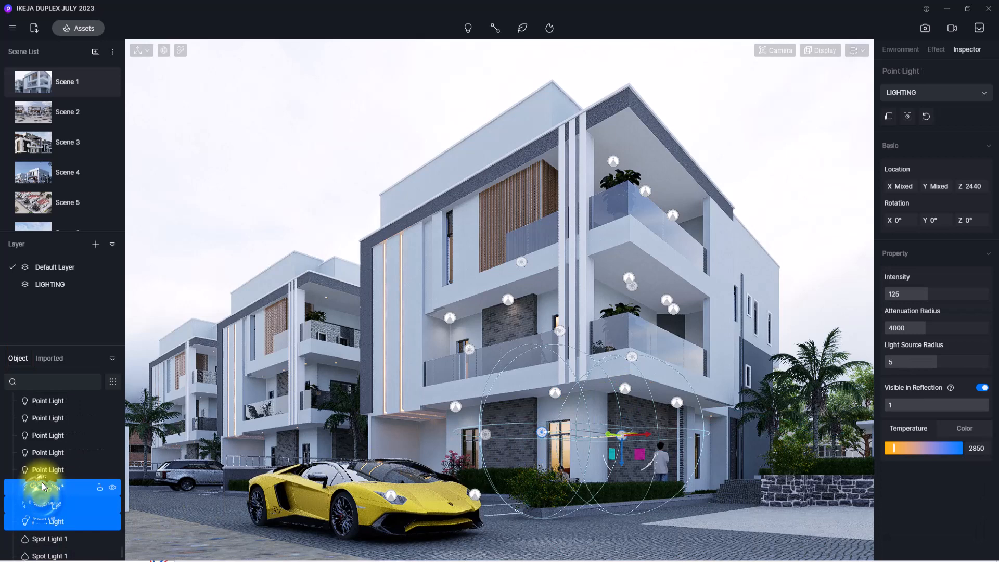
ctrl+click(41, 453)
ctrl+click(39, 435)
ctrl+click(39, 419)
ctrl+click(41, 402)
scroll(47, 432, up, 2)
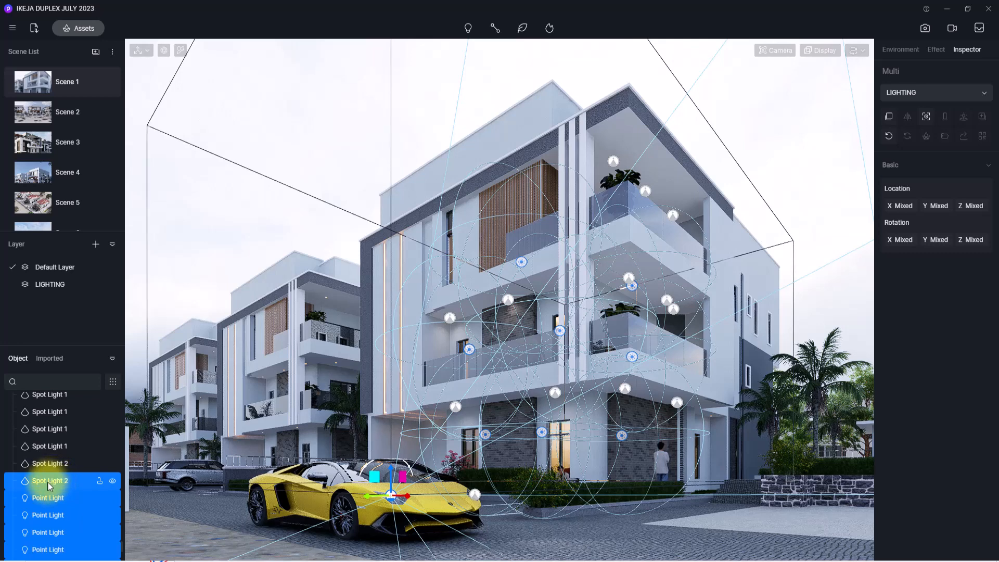
ctrl+click(49, 481)
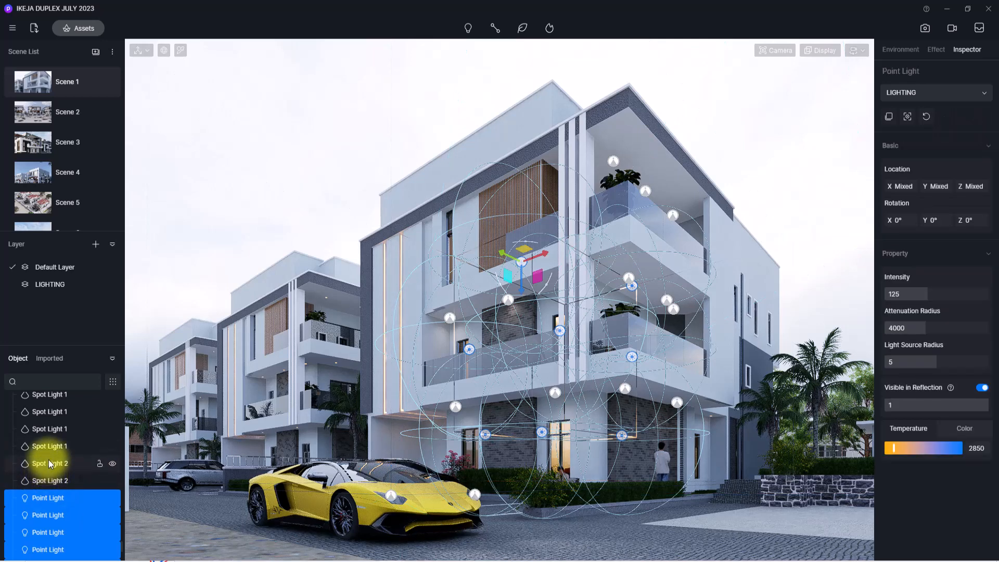
ctrl+click(48, 461)
ctrl+click(49, 461)
Step: Add the seven Spot Light 1 objects listed above the car headlights to the point light selection
ctrl+click(52, 446)
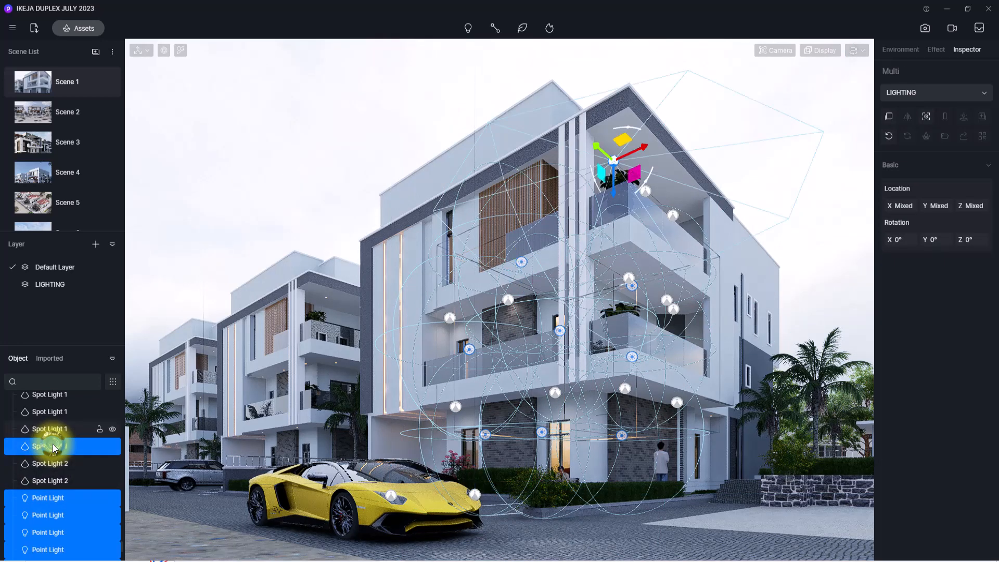
ctrl+click(55, 430)
ctrl+click(51, 407)
scroll(51, 407, up, 1)
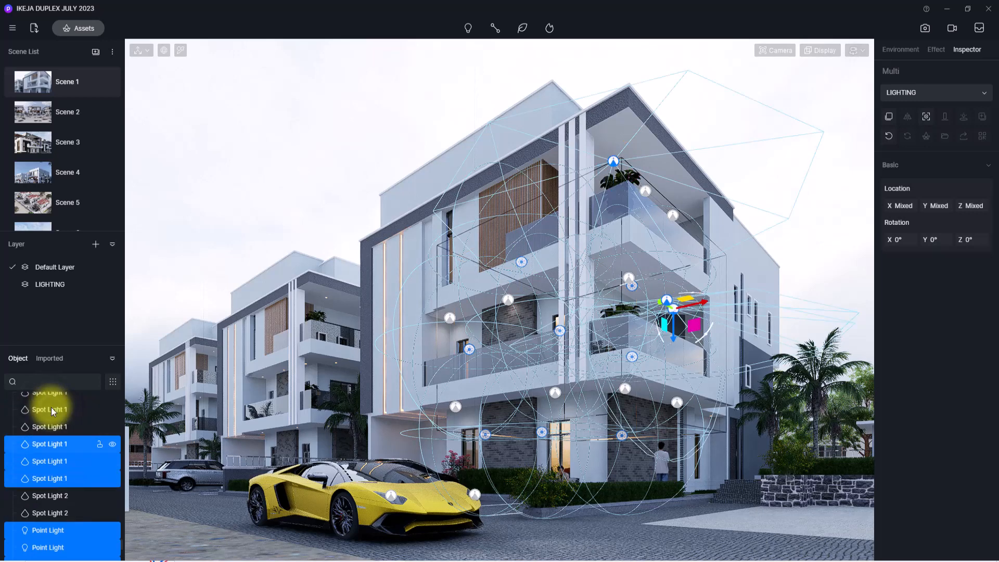
ctrl+click(52, 426)
ctrl+click(49, 411)
scroll(48, 410, up, 2)
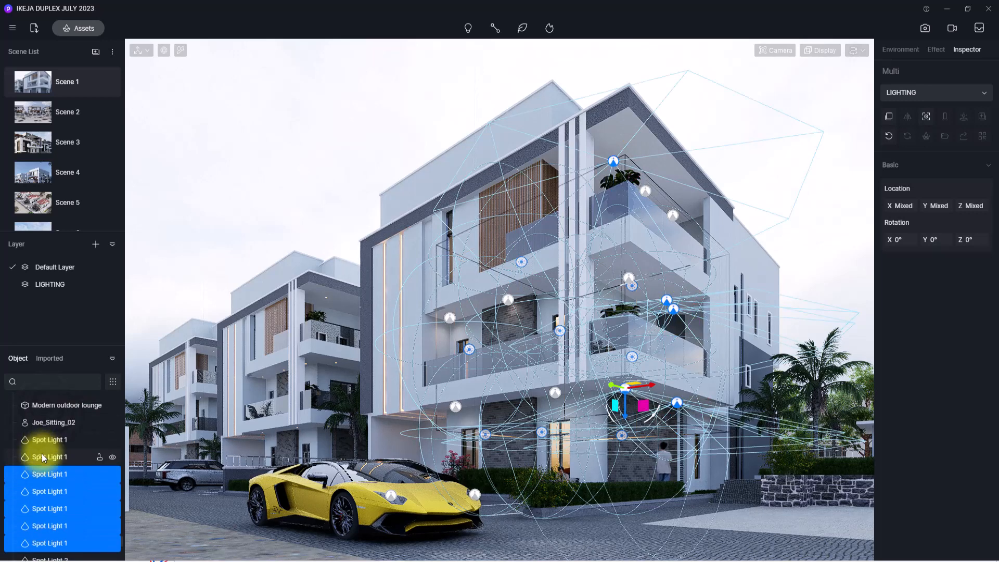
ctrl+click(43, 456)
ctrl+click(51, 440)
Step: Add the five remaining Spot Light 1 objects listed below the point lights to the selection
scroll(50, 438, up, 5)
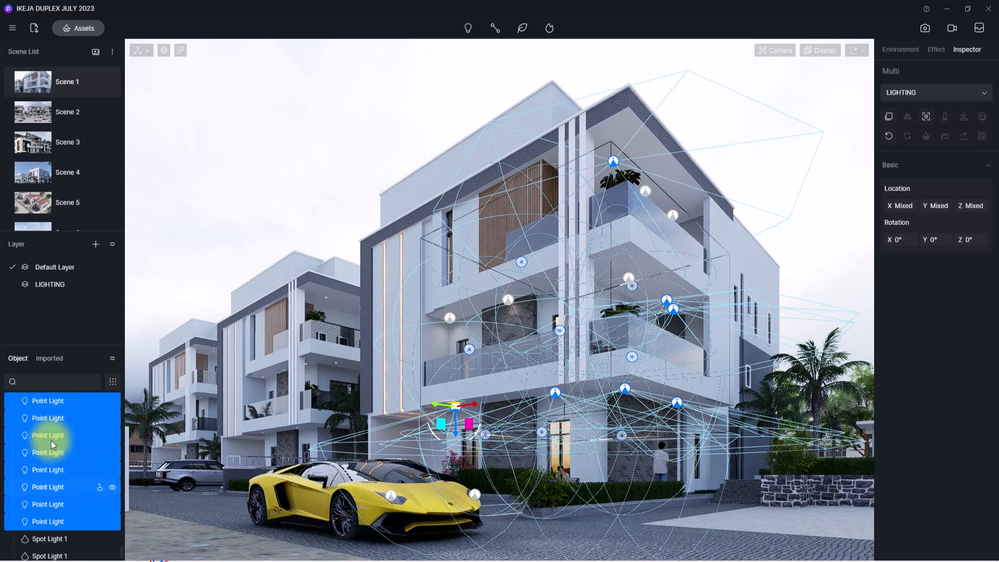
ctrl+click(61, 483)
ctrl+click(49, 500)
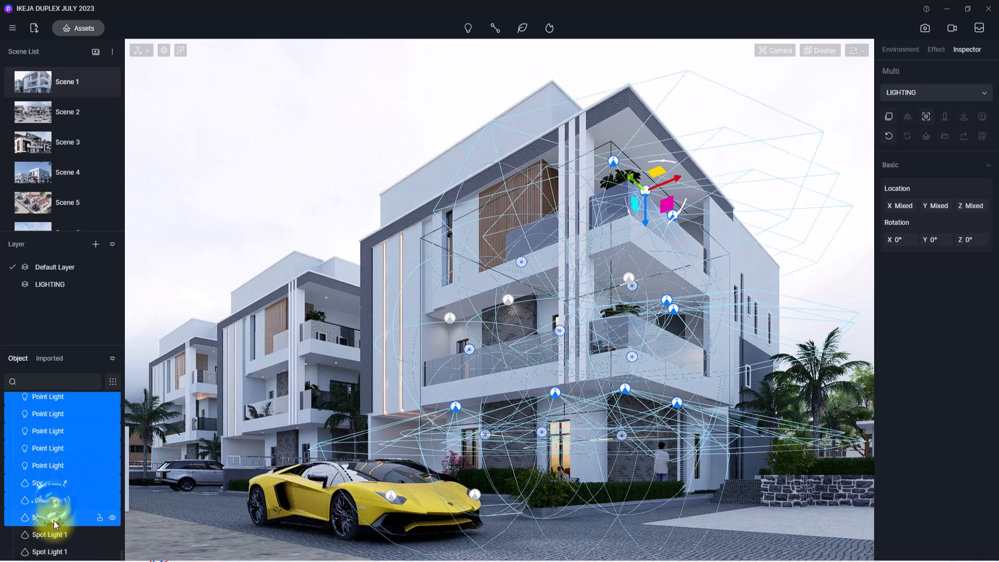
ctrl+click(50, 517)
ctrl+click(50, 535)
ctrl+click(52, 552)
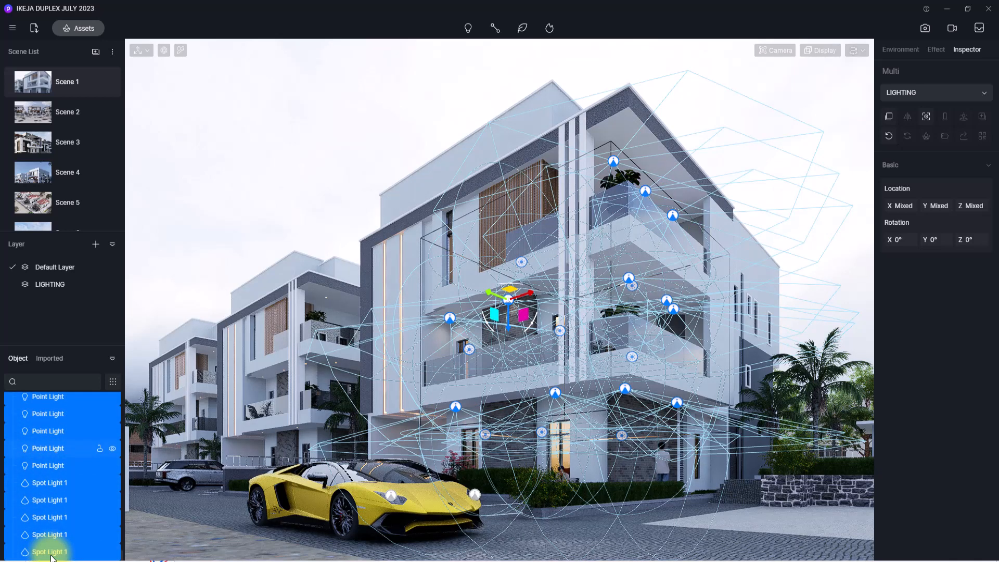
Step: Group the selected building lights and rename the group BUILDING LIGHT
right_click(30, 447)
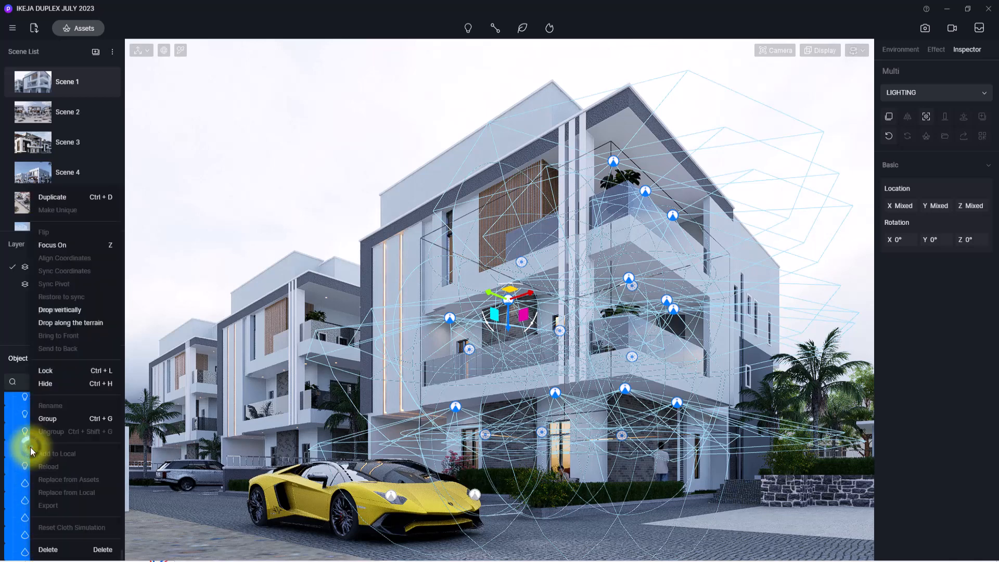
click(42, 420)
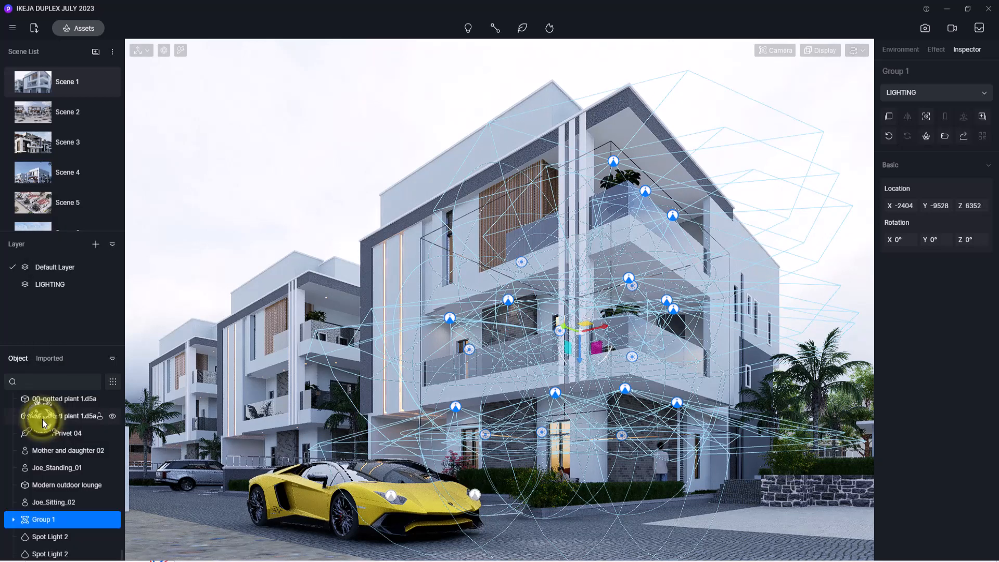
right_click(49, 516)
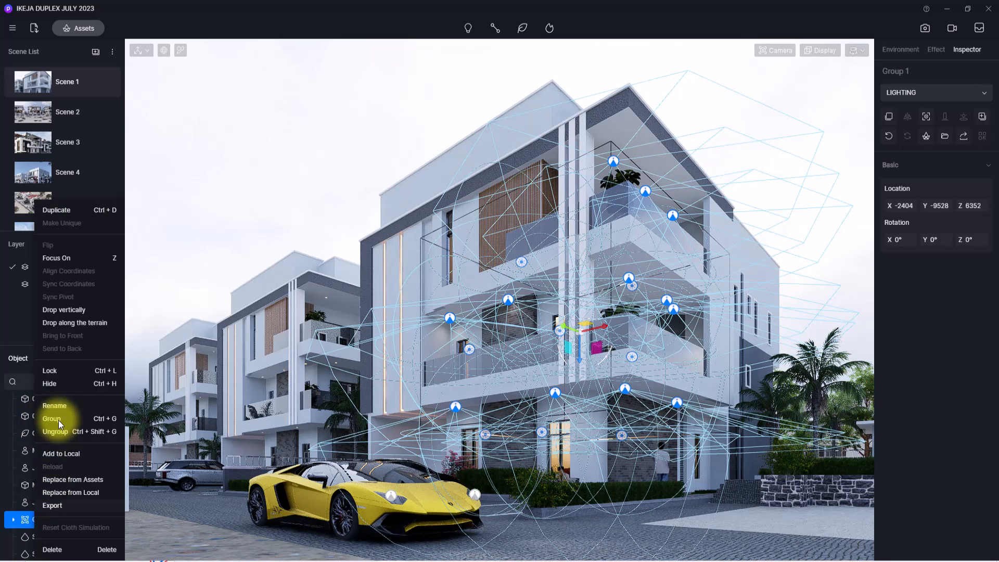
click(58, 405)
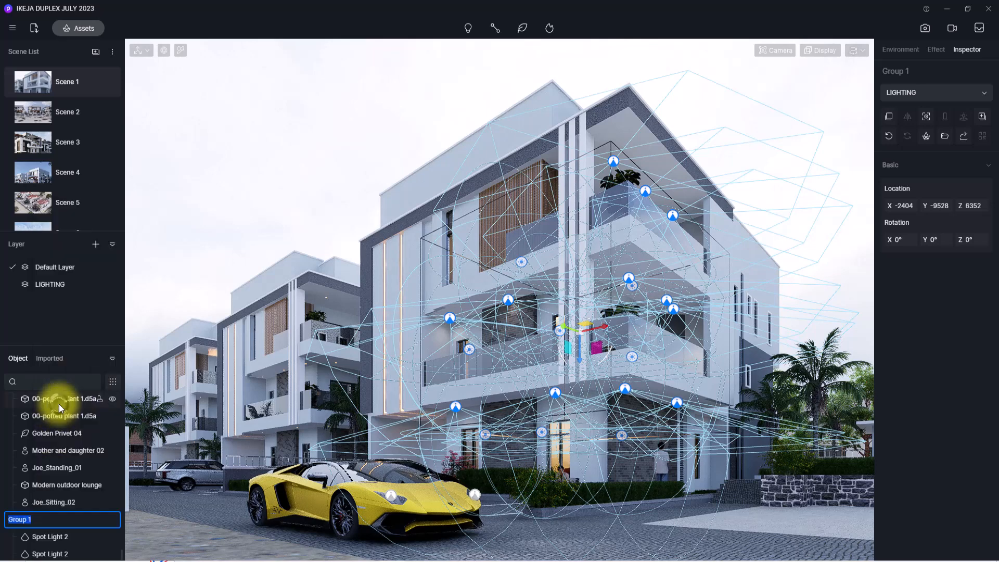
text(BU)
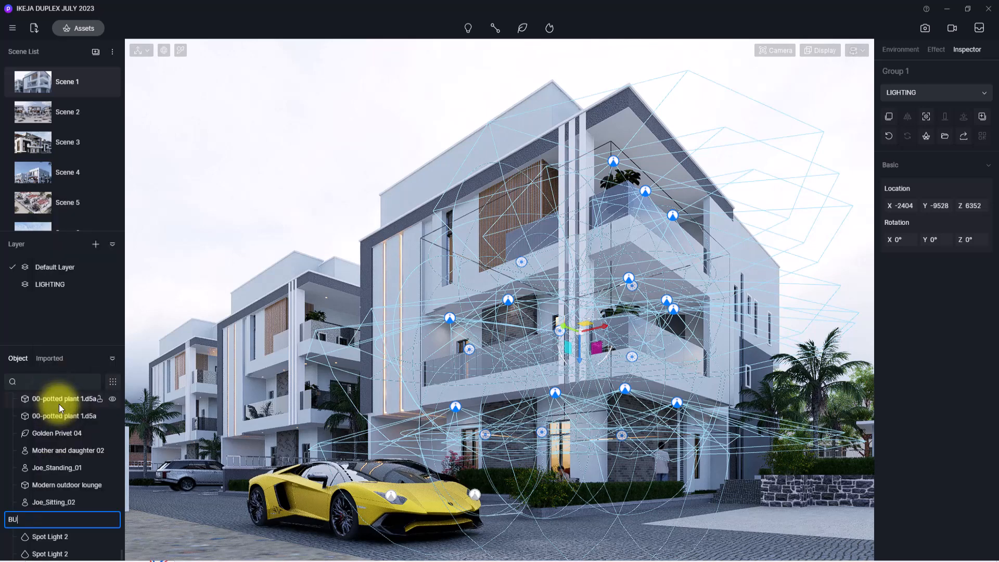
text(ILDING LIGHT)
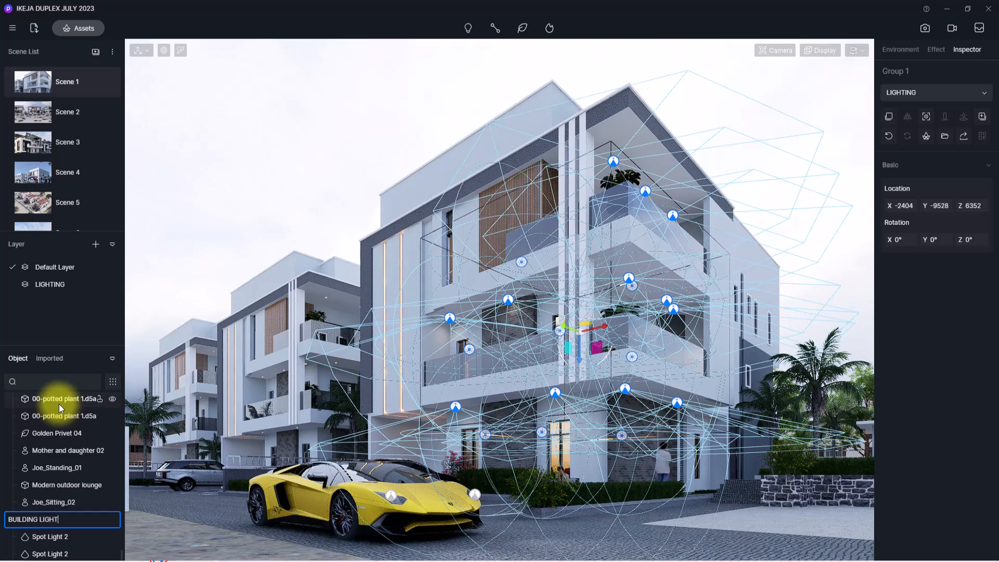
click(329, 434)
click(510, 301)
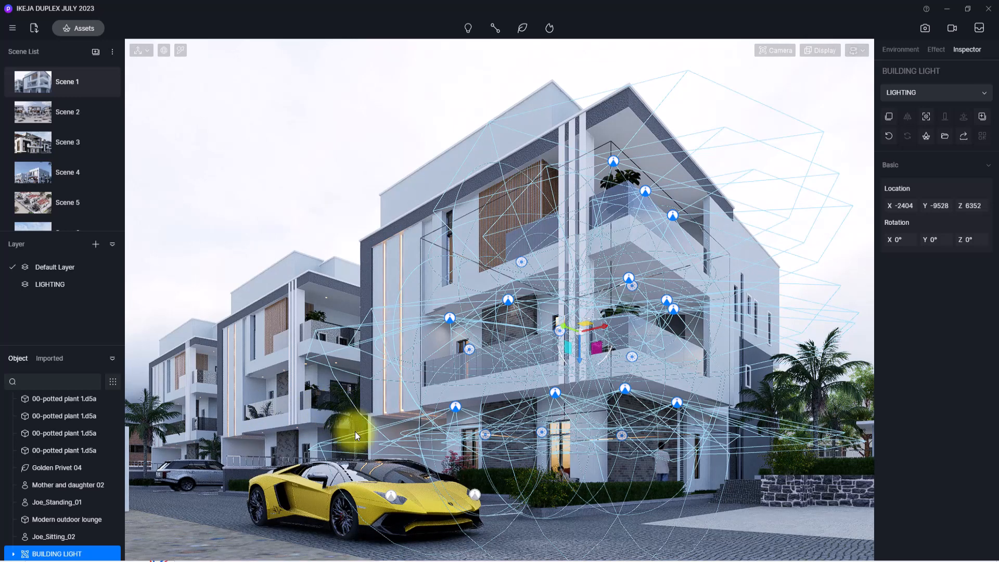
Step: View the site from the top and switch the display mode to wireframe
scroll(356, 434, up, 3)
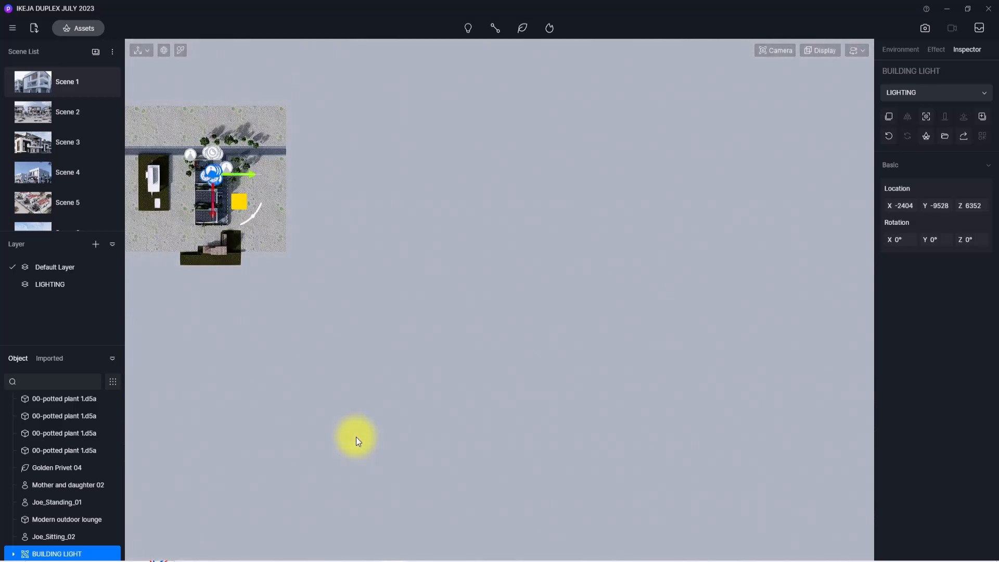
middle_drag(356, 436, 585, 560)
scroll(356, 436, up, 8)
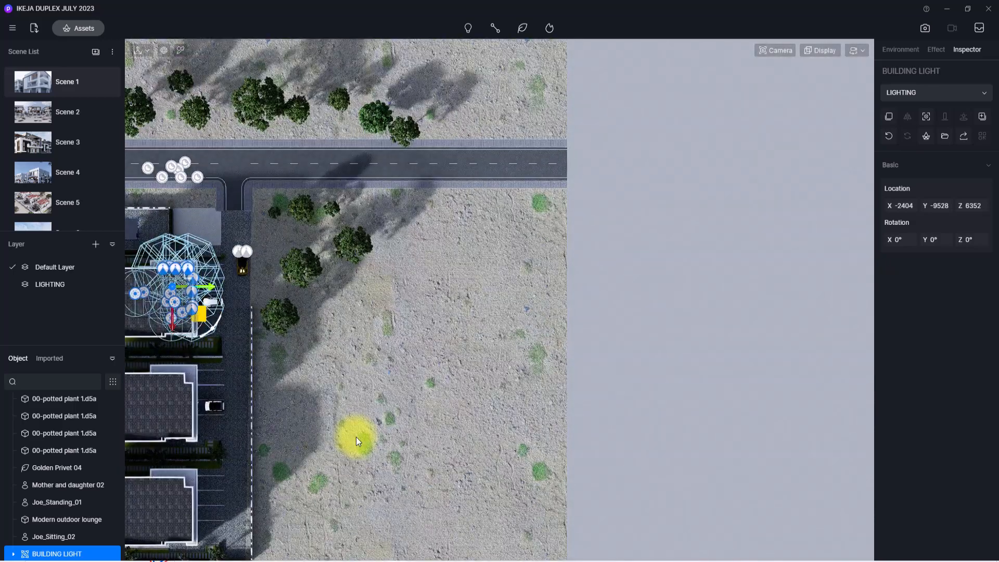
click(817, 50)
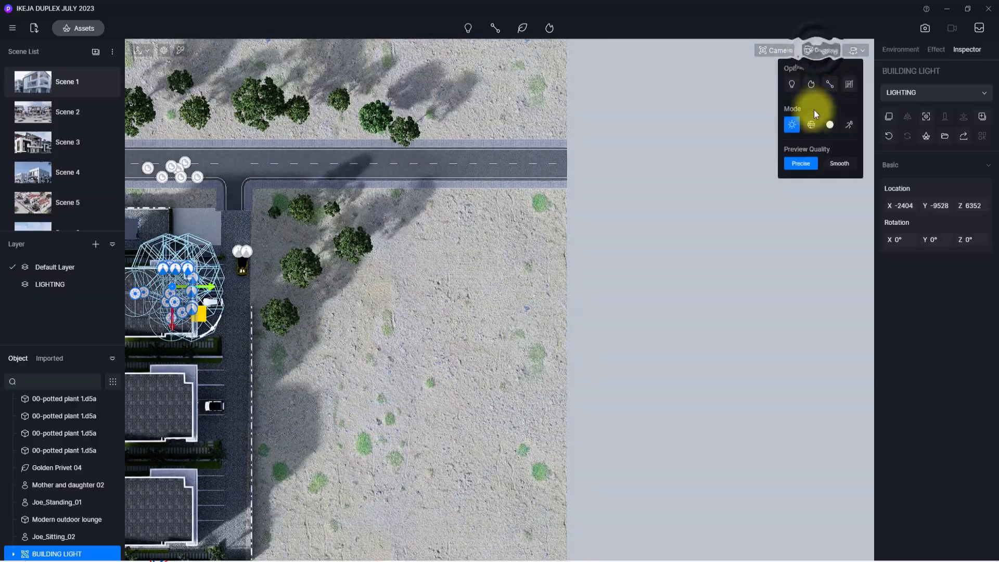
click(812, 125)
scroll(814, 123, up, 5)
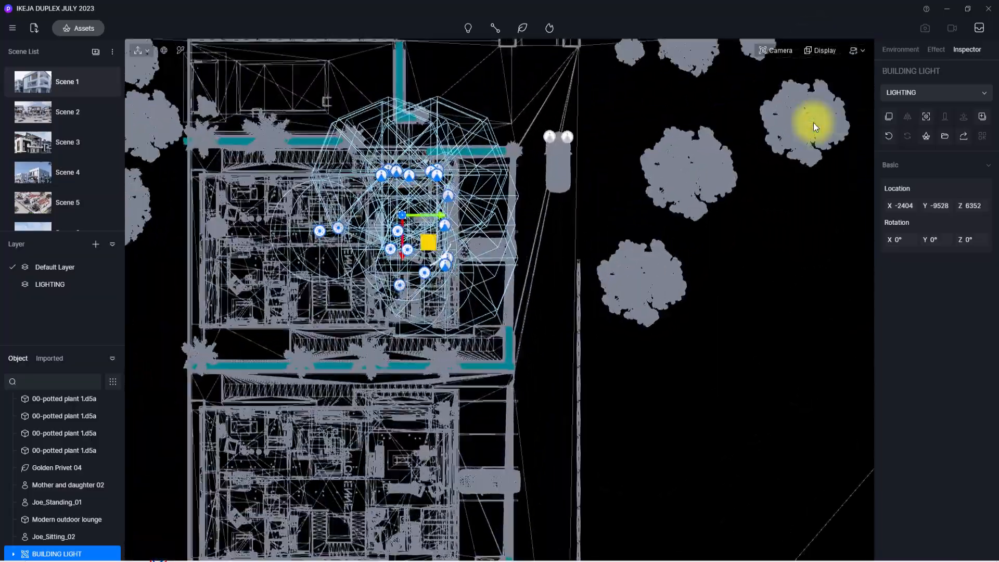
Step: Examine the placement of the BUILDING LIGHT group's lights in plan relative to the first duplex and the neighbouring duplexes
middle_drag(814, 123, 952, 150)
scroll(813, 123, down, 1)
middle_drag(814, 123, 697, 122)
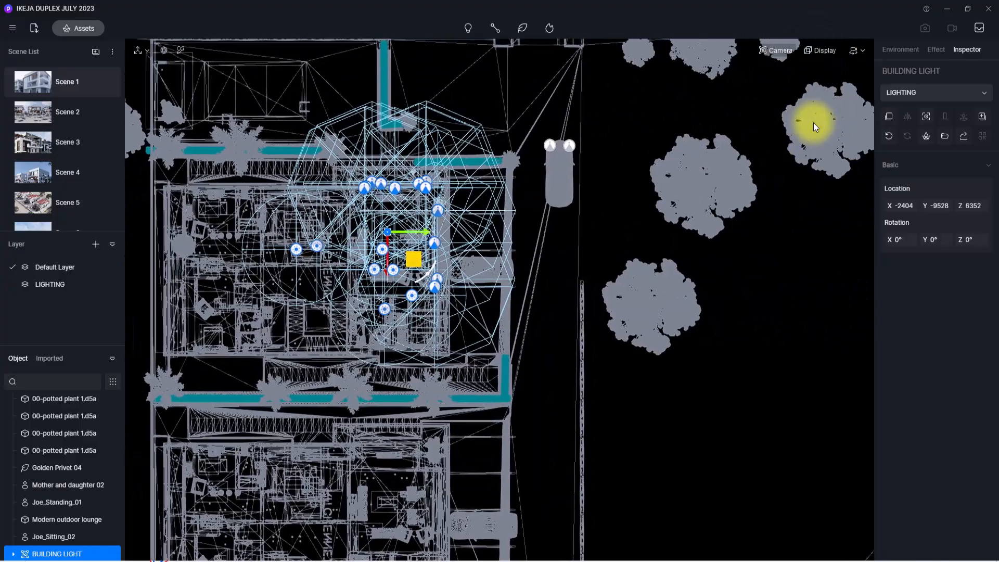
scroll(814, 123, up, 6)
middle_drag(814, 123, 876, 152)
scroll(814, 123, up, 2)
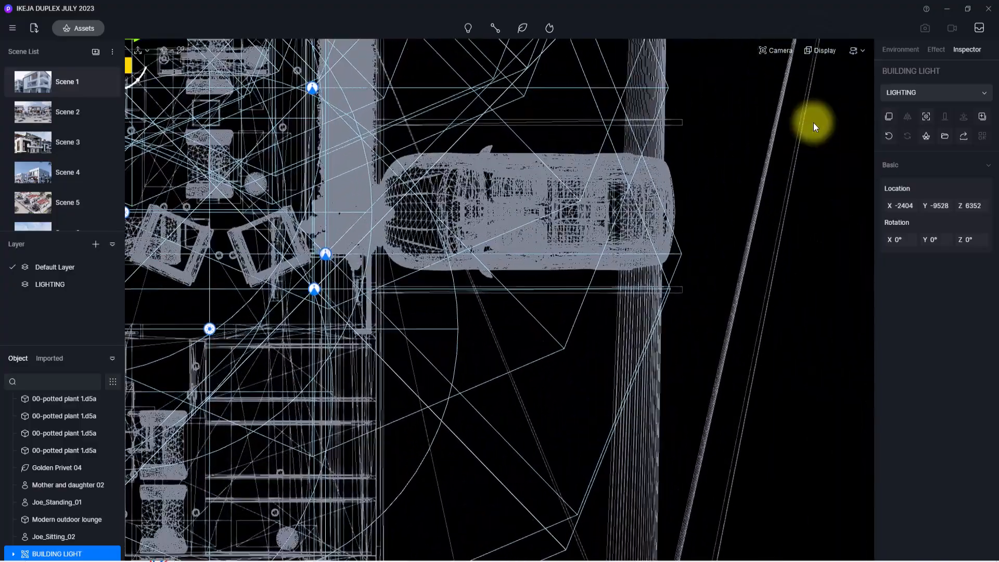
middle_drag(814, 123, 998, 131)
scroll(510, 286, up, 6)
scroll(510, 286, down, 4)
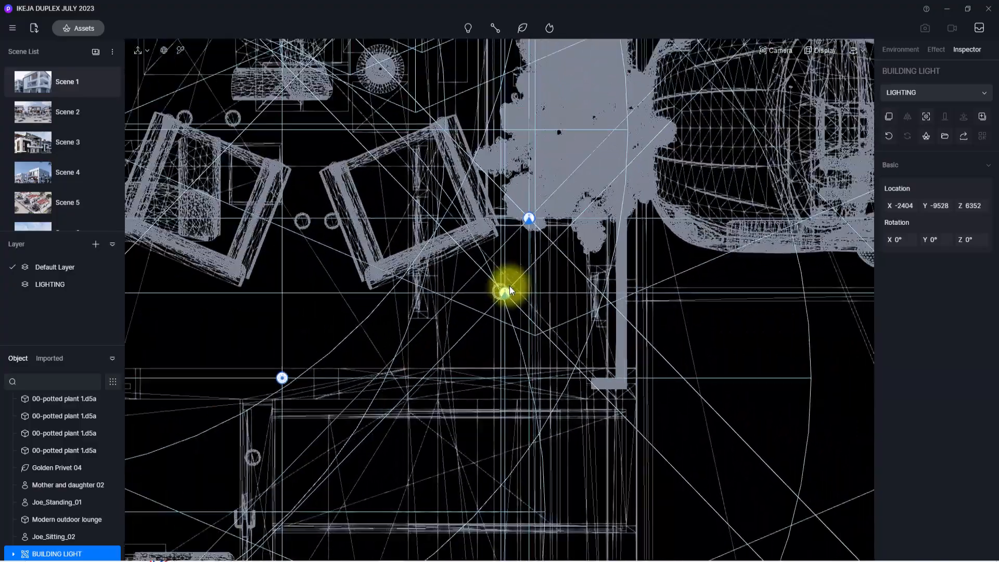
scroll(502, 297, up, 1)
scroll(501, 298, down, 4)
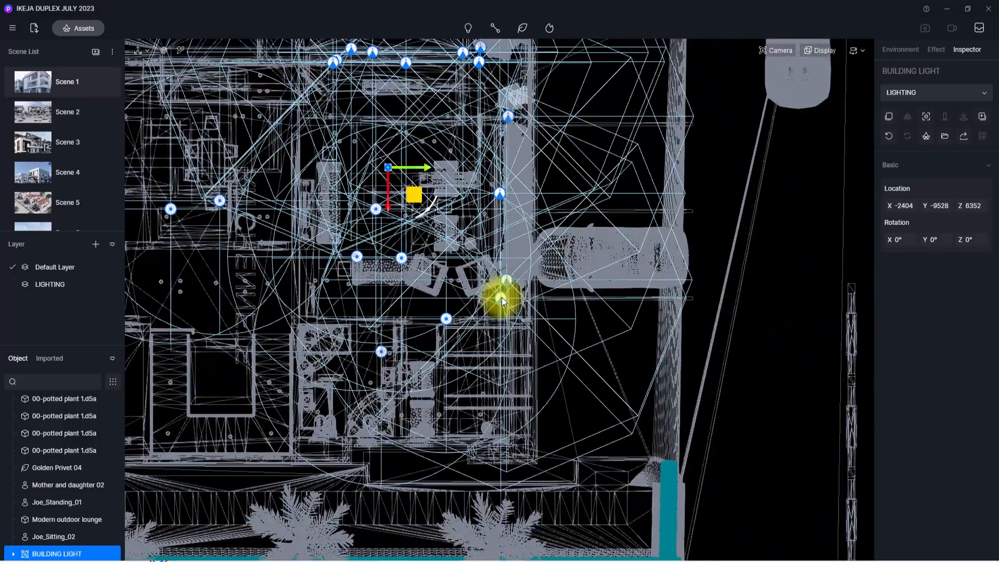
scroll(501, 298, up, 2)
scroll(501, 298, down, 4)
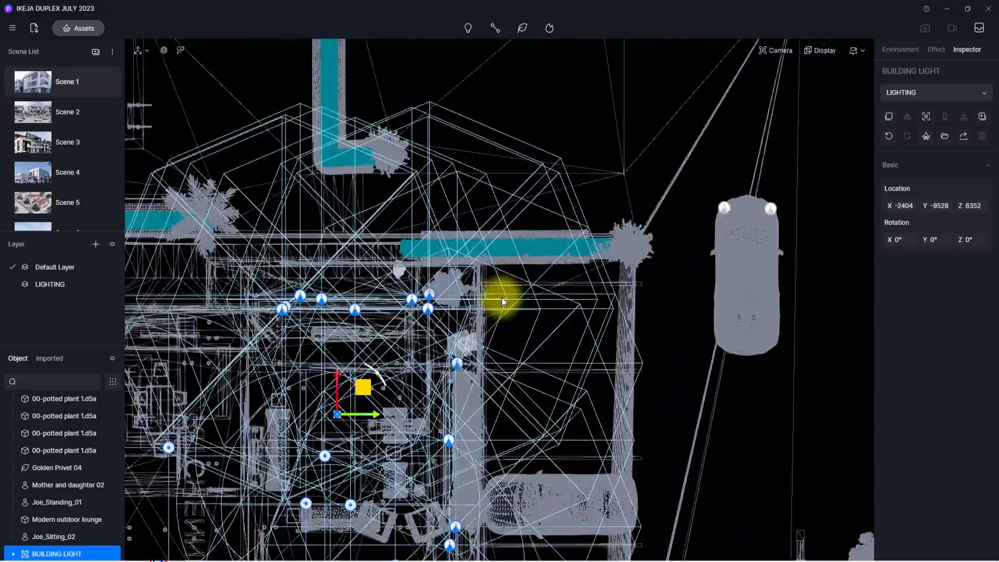
scroll(502, 298, up, 3)
scroll(501, 297, up, 2)
scroll(502, 298, down, 1)
middle_drag(501, 298, 502, 299)
scroll(498, 299, down, 4)
scroll(498, 304, up, 6)
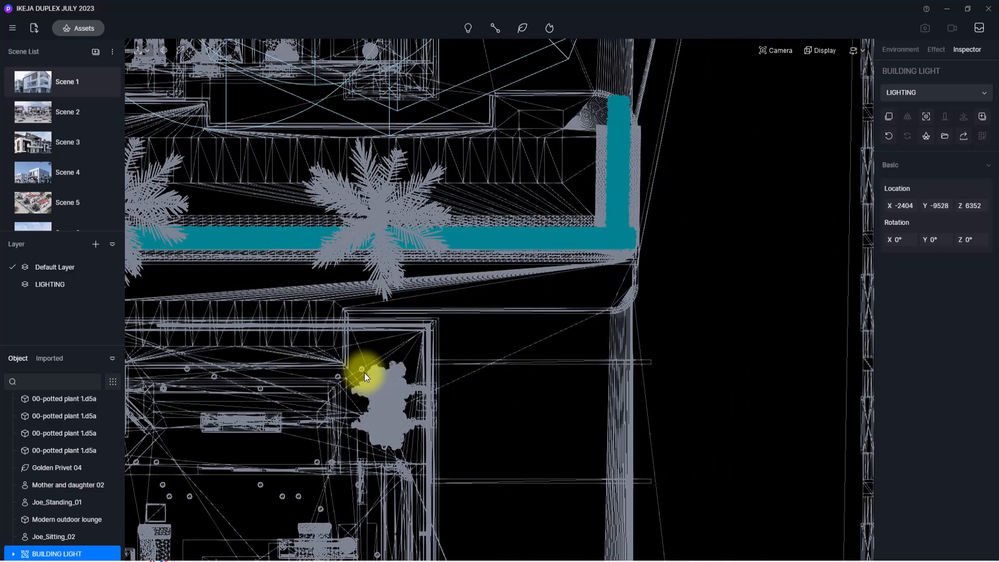
Step: Copy the BUILDING LIGHT group along the X axis onto the second duplex, at about X 16851
scroll(365, 373, down, 5)
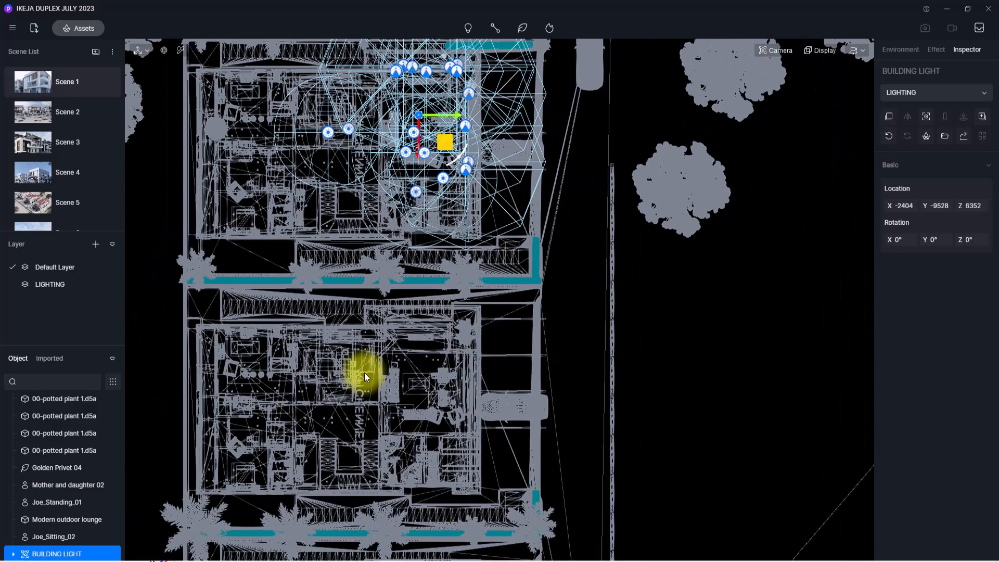
middle_drag(370, 352, 378, 382)
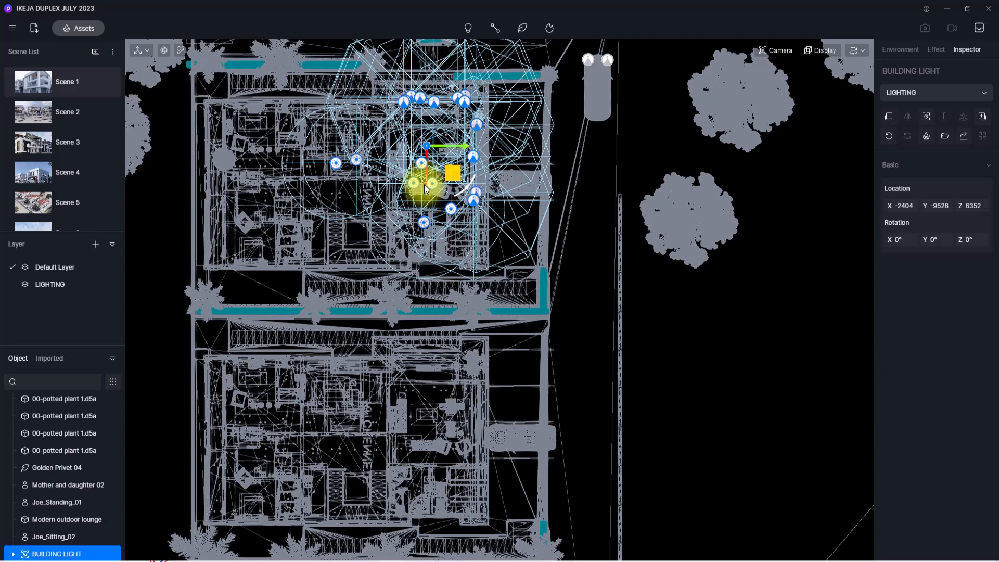
middle_drag(426, 189, 430, 274)
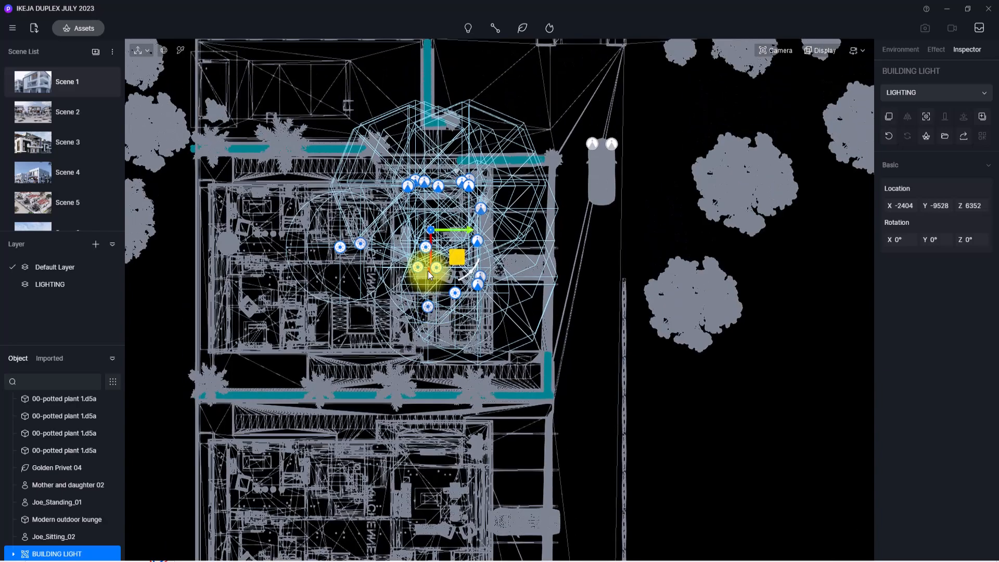
scroll(428, 271, up, 5)
key(a)
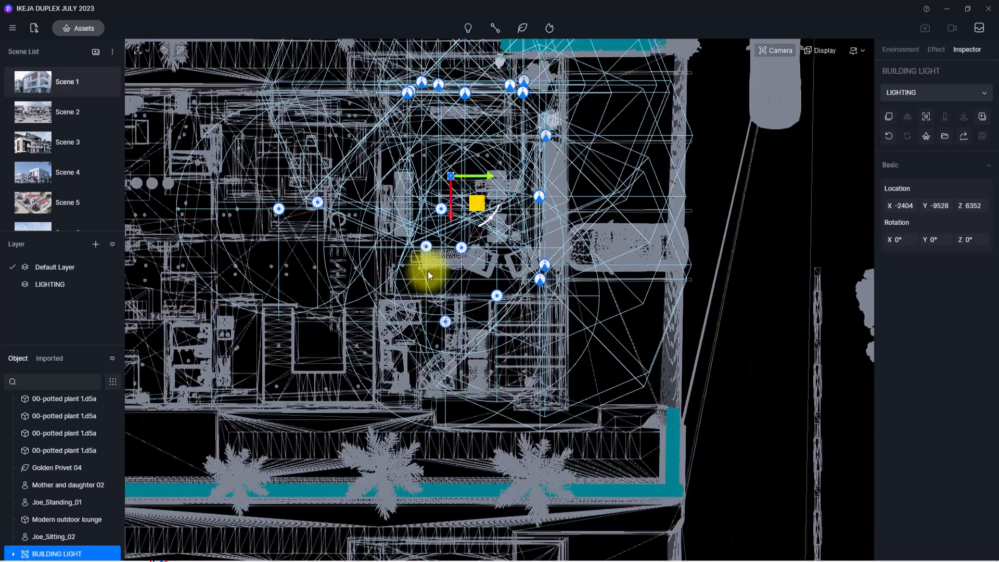
scroll(428, 271, down, 3)
scroll(484, 136, down, 1)
key(s)
key(d)
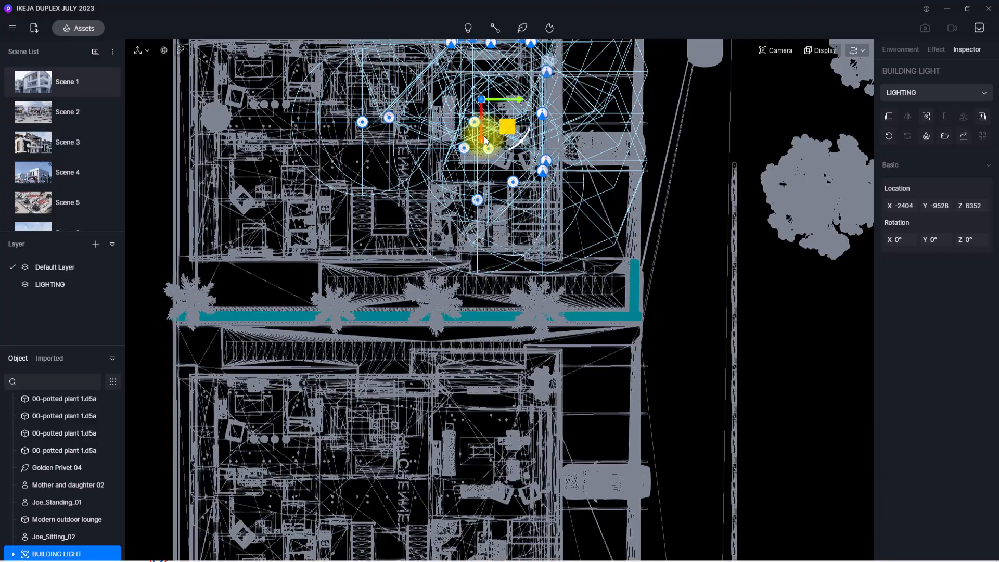
drag(484, 135, 454, 488)
Step: Align the copied light group with the second duplex by shifting it along the X axis to X 15935
scroll(454, 489, up, 5)
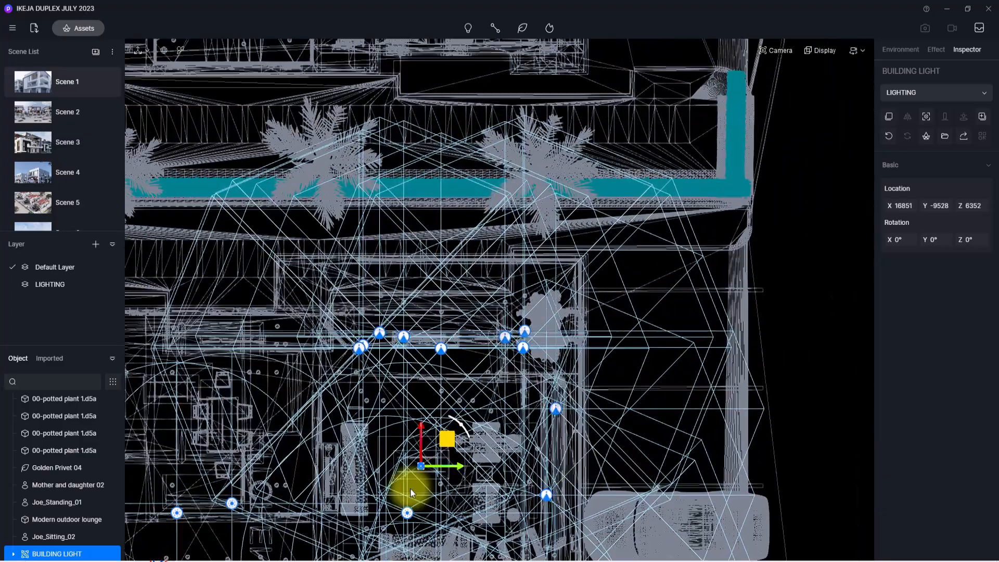
scroll(411, 493, up, 2)
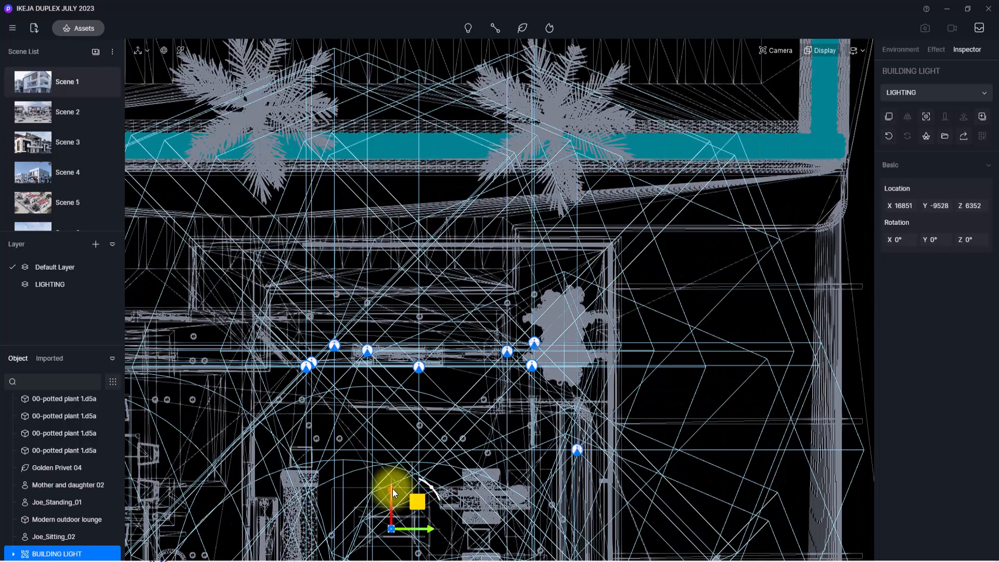
drag(393, 489, 393, 442)
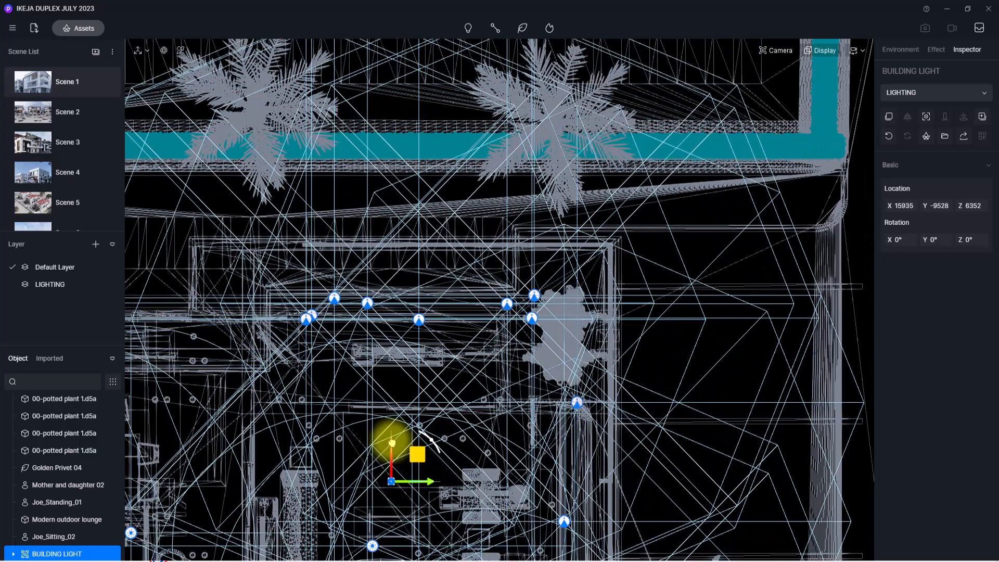
Step: Copy the light group from the second duplex along the X axis onto the third duplex, at about X 37074
scroll(391, 441, down, 5)
middle_drag(392, 442, 417, 148)
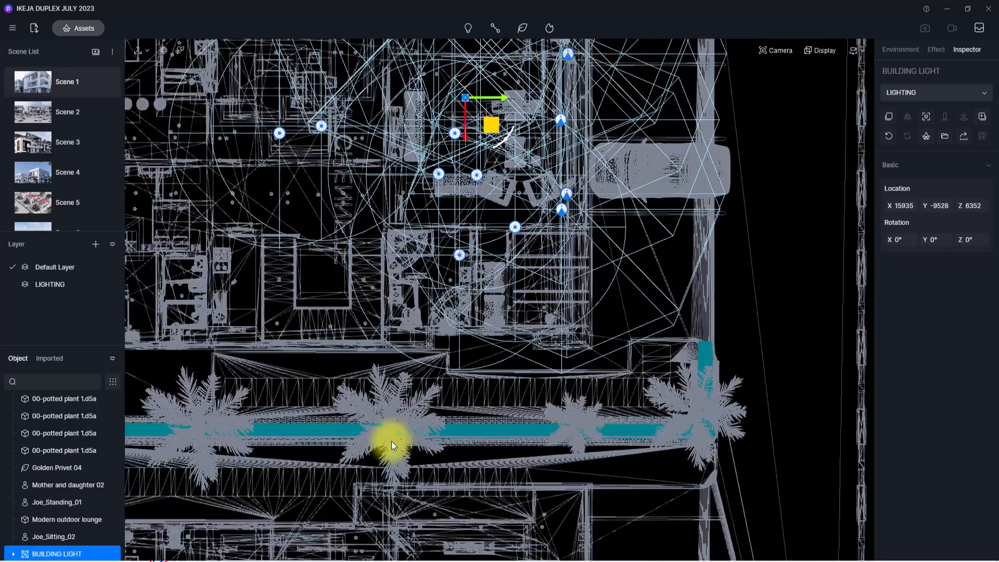
scroll(421, 301, down, 4)
middle_drag(476, 231, 469, 83)
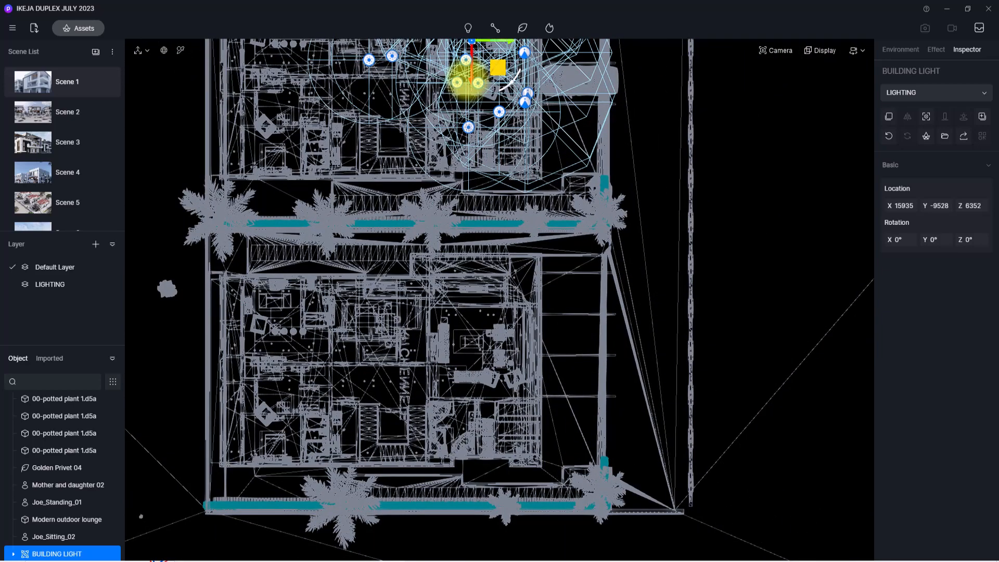
drag(469, 83, 404, 413)
Step: Align the light group on the third duplex by shifting it along the X axis to X 34062
scroll(406, 422, up, 2)
scroll(406, 422, up, 3)
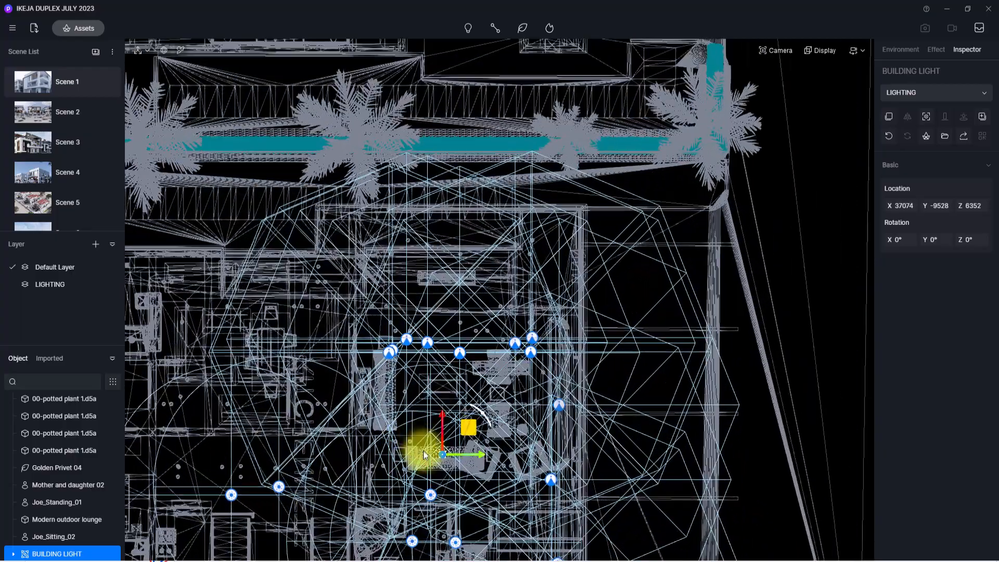
drag(427, 457, 440, 339)
scroll(441, 336, up, 4)
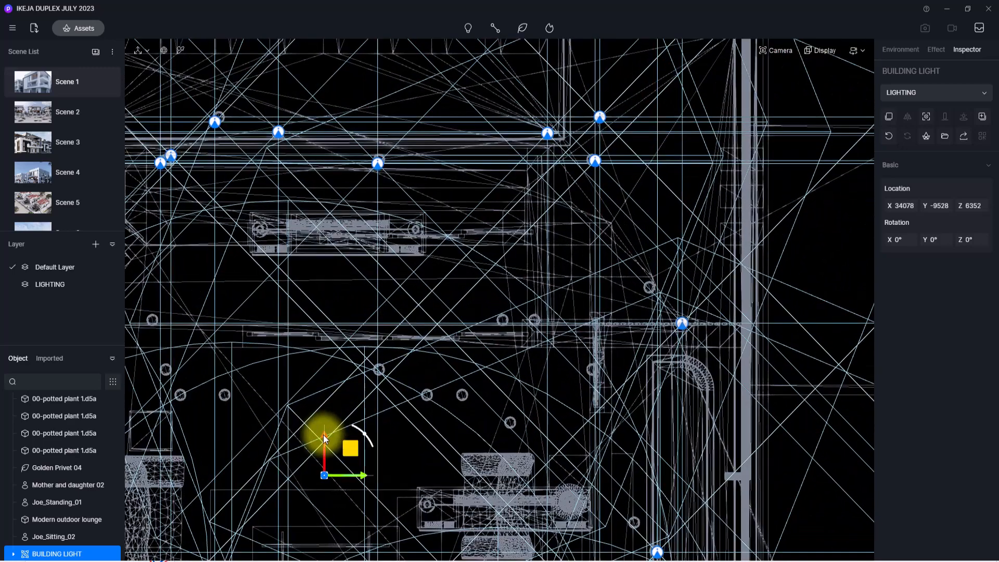
drag(324, 439, 328, 435)
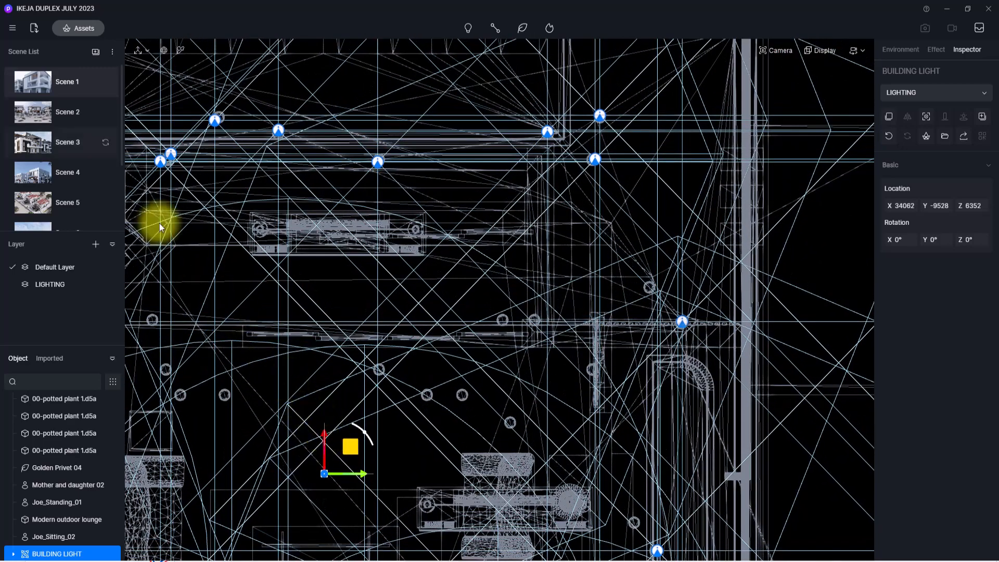
Step: Return to the saved Scene 1 camera view of the duplexes
click(37, 81)
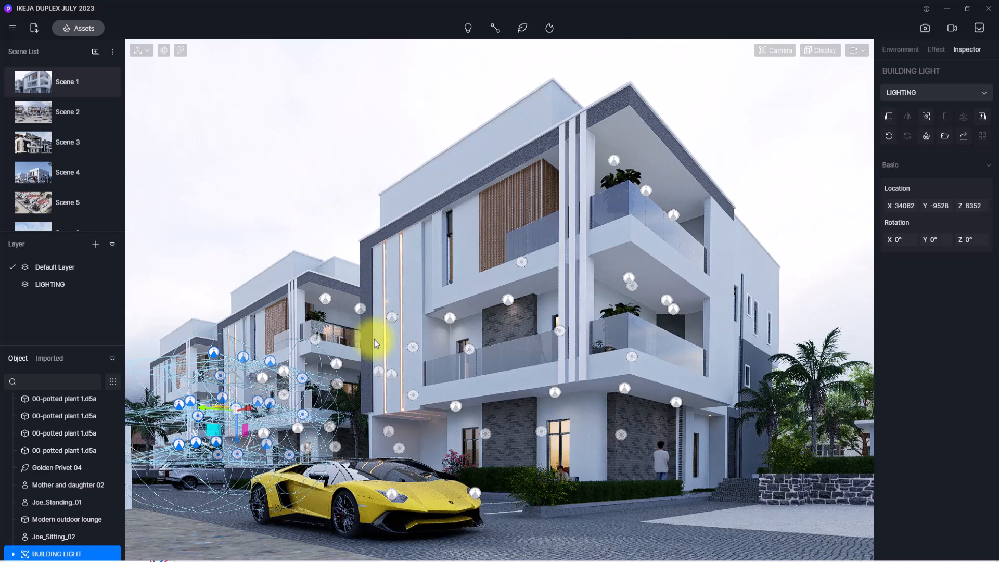
click(92, 29)
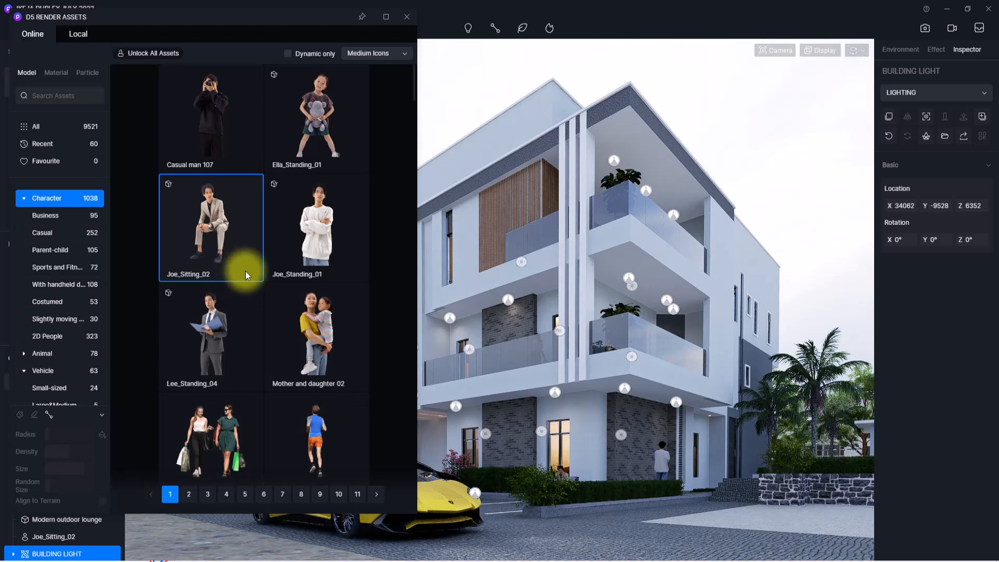
click(407, 17)
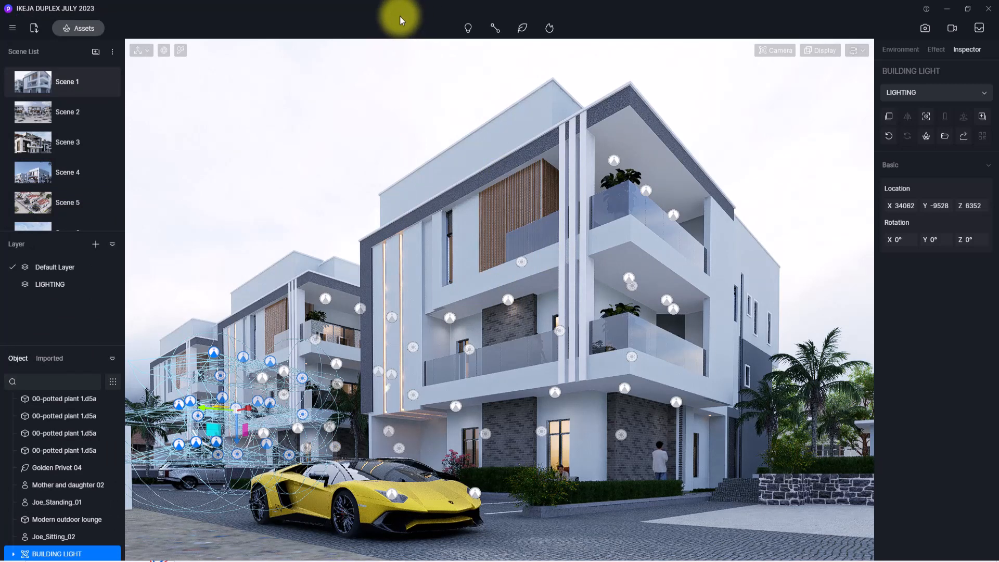
Step: Open the Ornamental Grass category of the Nature models in the online asset library
click(86, 28)
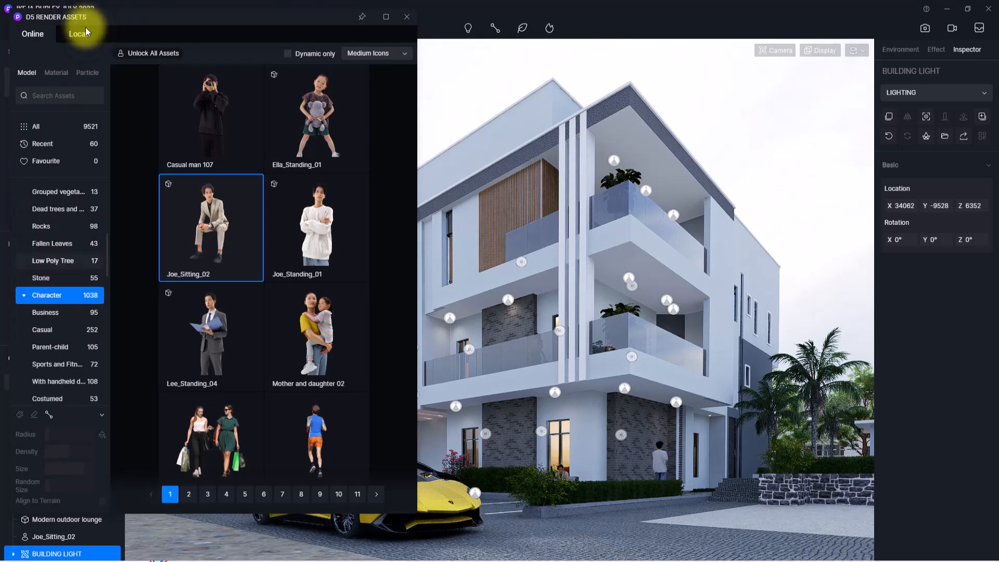
click(58, 193)
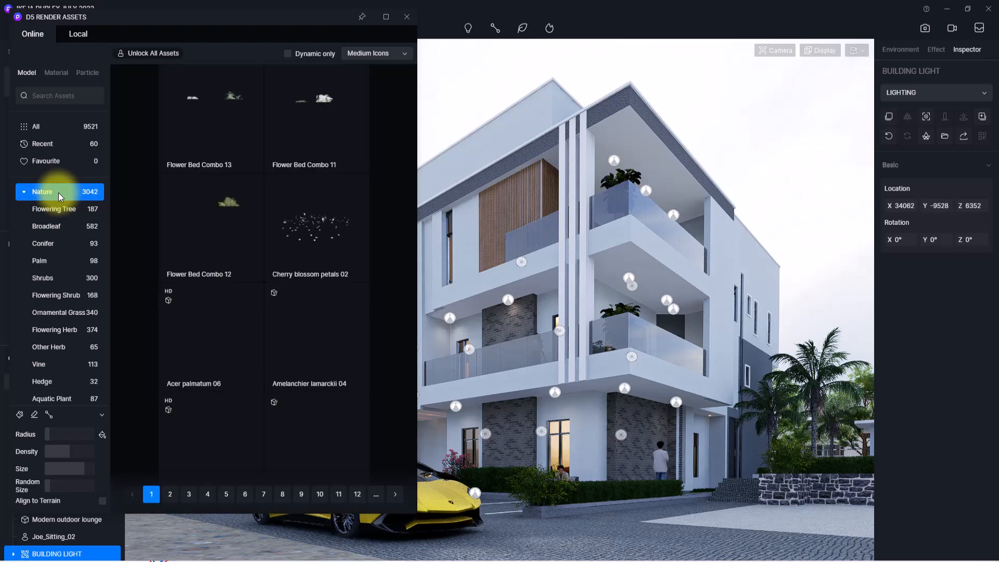
click(69, 313)
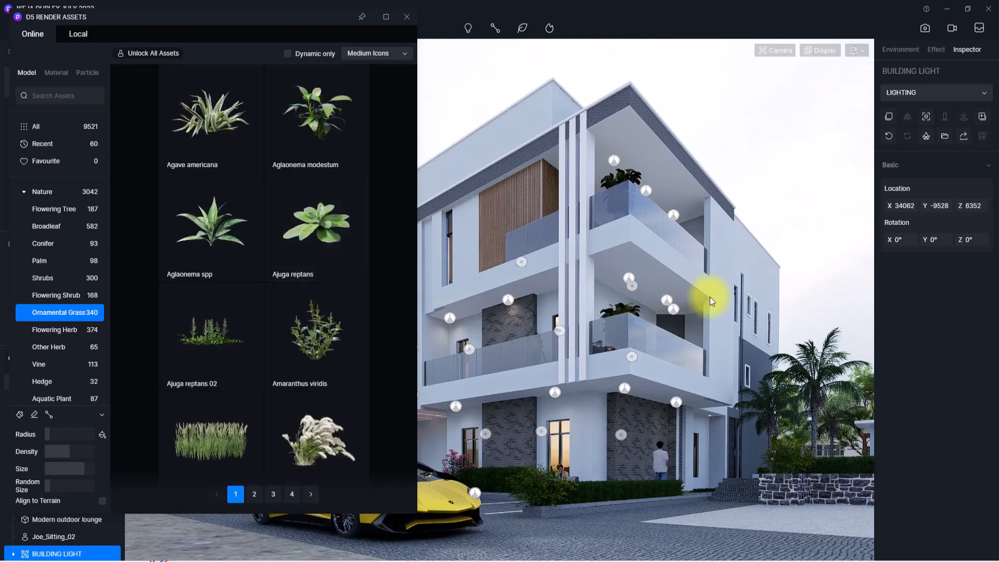
Step: Set up the vegetation brush with Grass09 Cluster, using a higher density and the smallest size, with the roadside ground in view
right_drag(710, 296, 322, 322)
right_drag(527, 269, 617, 470)
key(w)
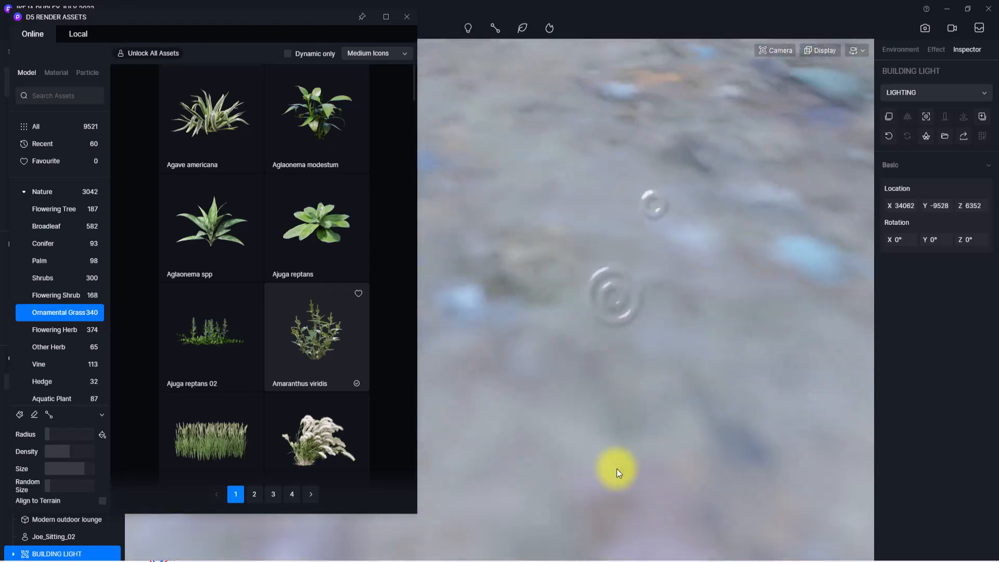
scroll(617, 470, down, 8)
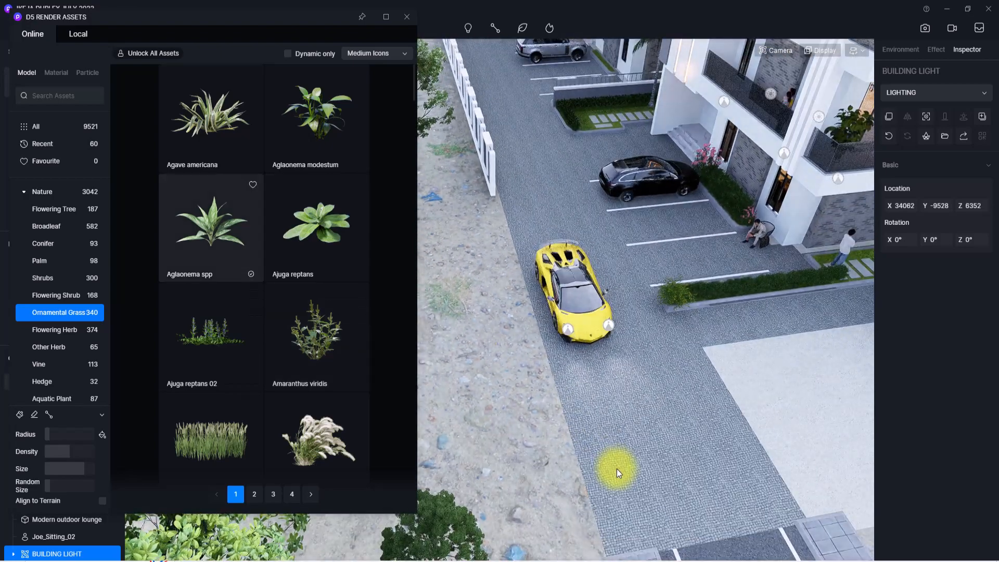
scroll(219, 359, down, 3)
scroll(219, 359, down, 2)
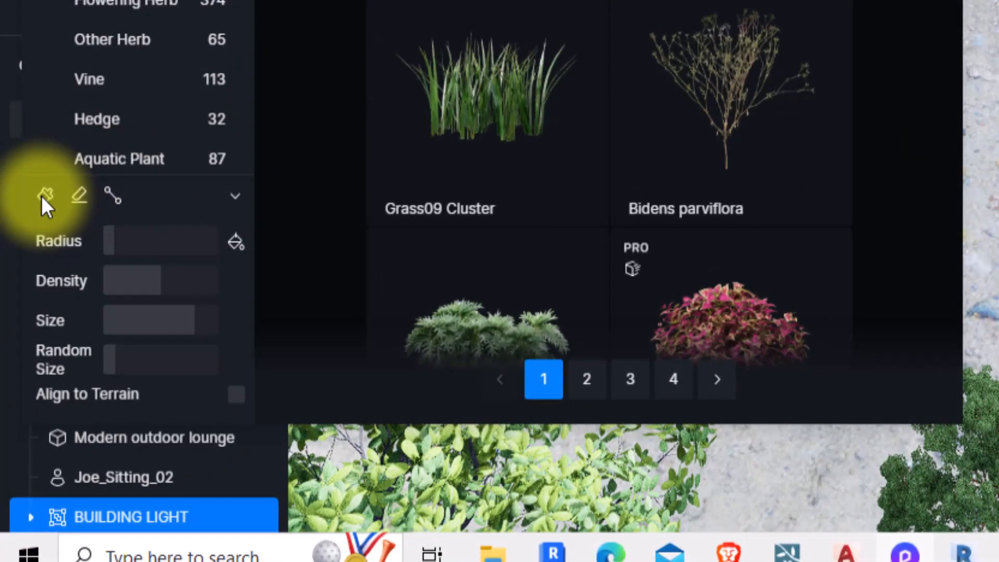
click(45, 196)
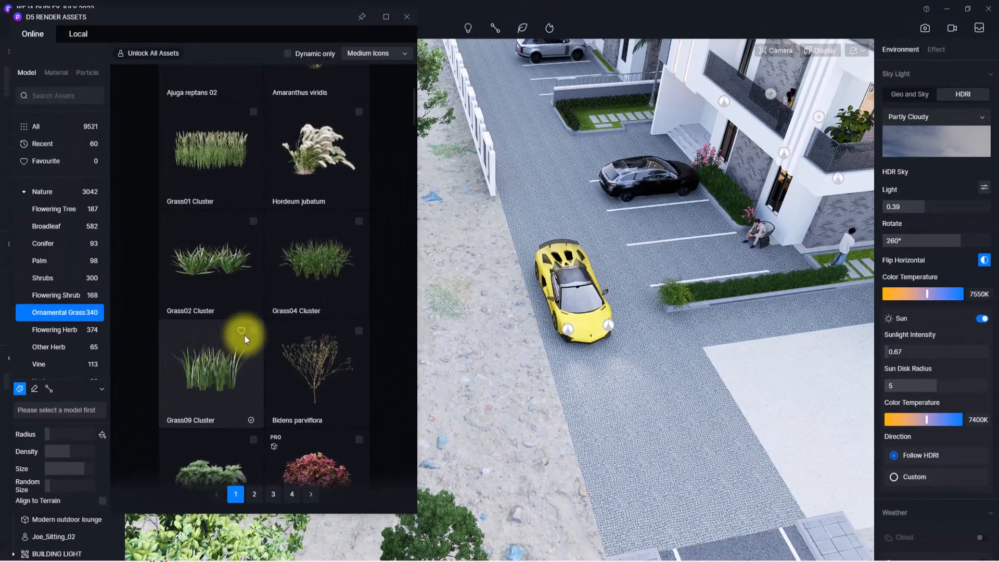
click(308, 275)
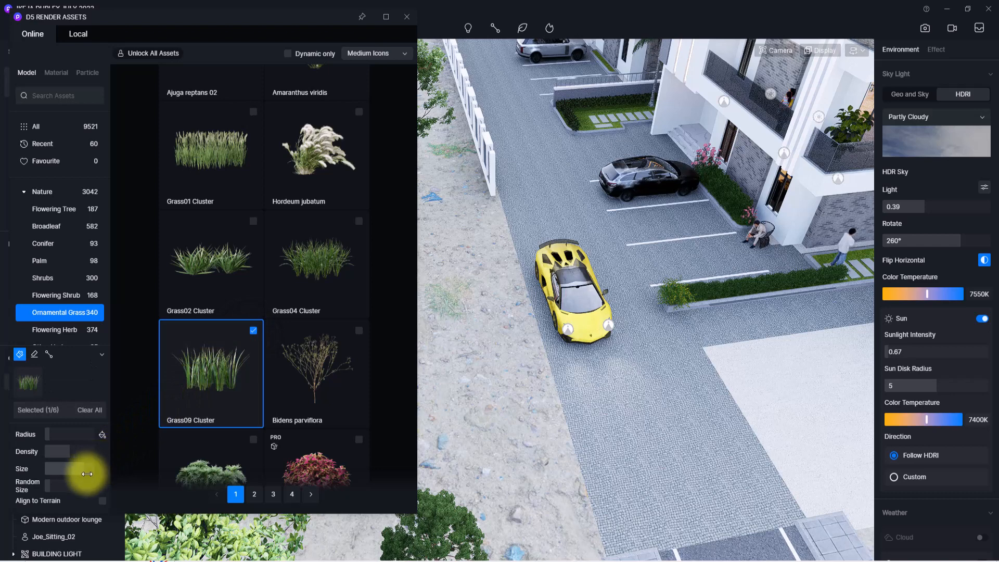
mouse_move(87, 472)
mouse_down()
mouse_move(46, 470)
mouse_move(86, 452)
mouse_up()
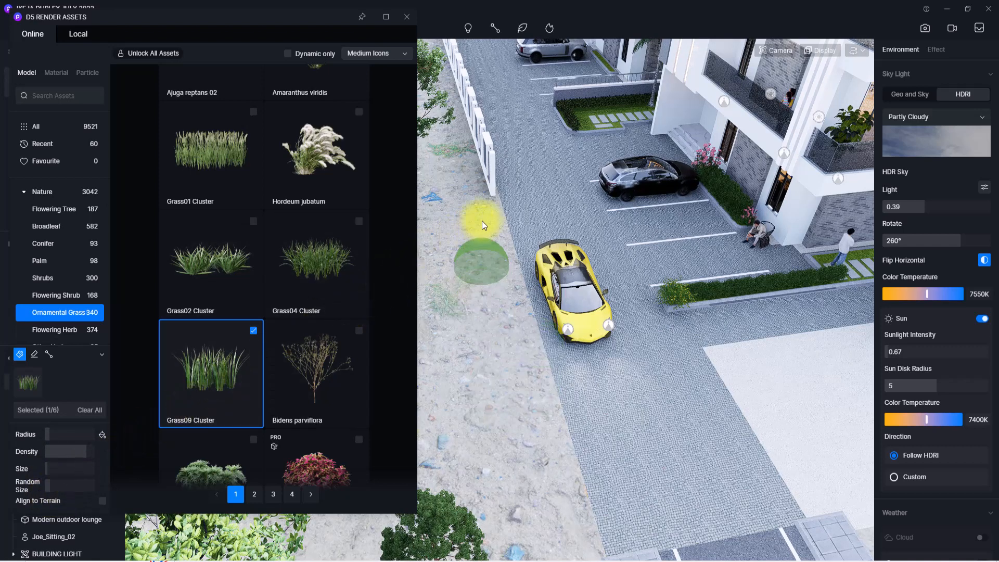
Step: Paint Grass09 Cluster over the bare ground strip beside the yellow car and leave the brush
mouse_move(482, 221)
mouse_down()
mouse_move(494, 287)
mouse_move(555, 448)
mouse_up()
mouse_move(461, 286)
mouse_down()
mouse_move(460, 344)
mouse_move(479, 398)
mouse_move(557, 496)
mouse_move(554, 486)
mouse_up()
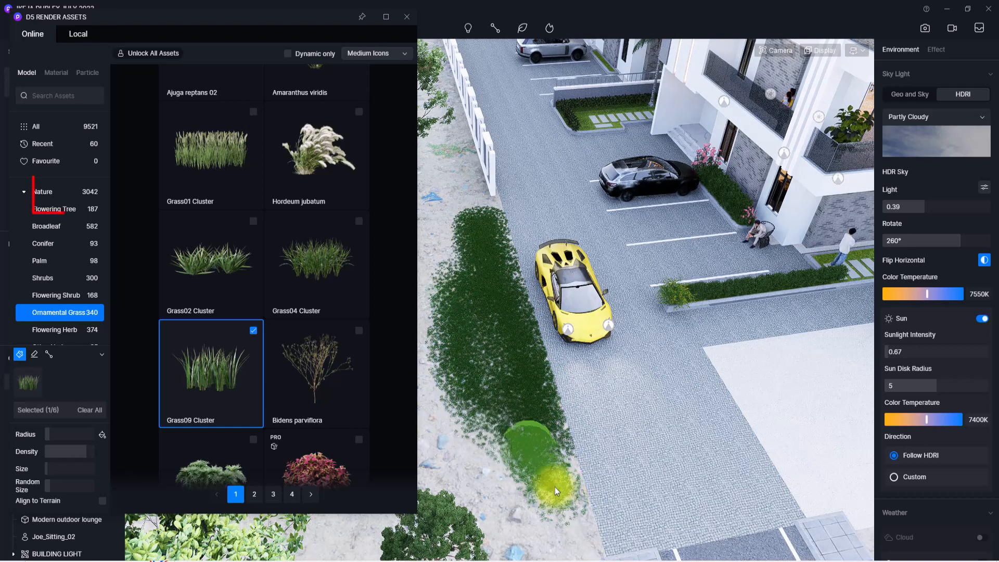
click(473, 207)
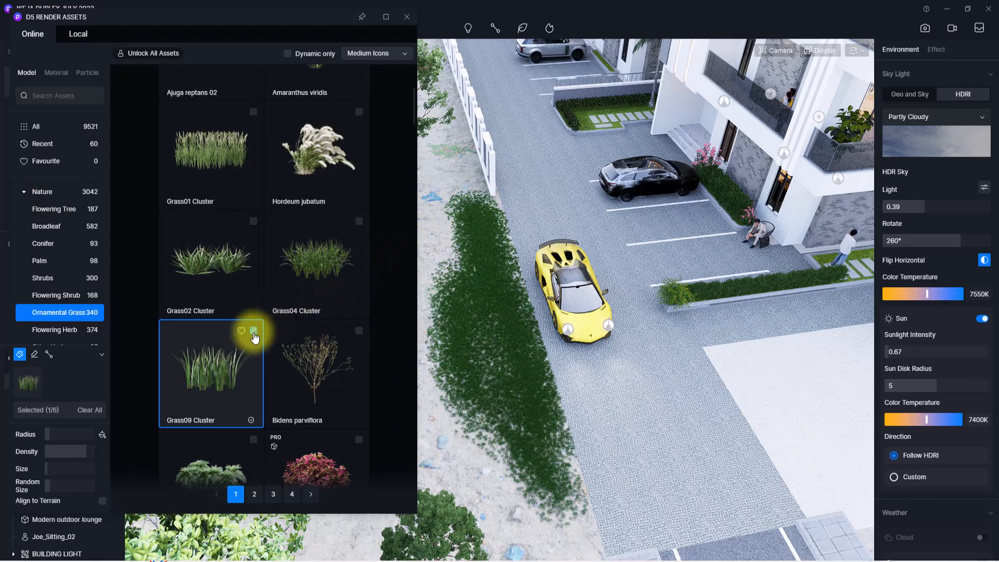
click(21, 356)
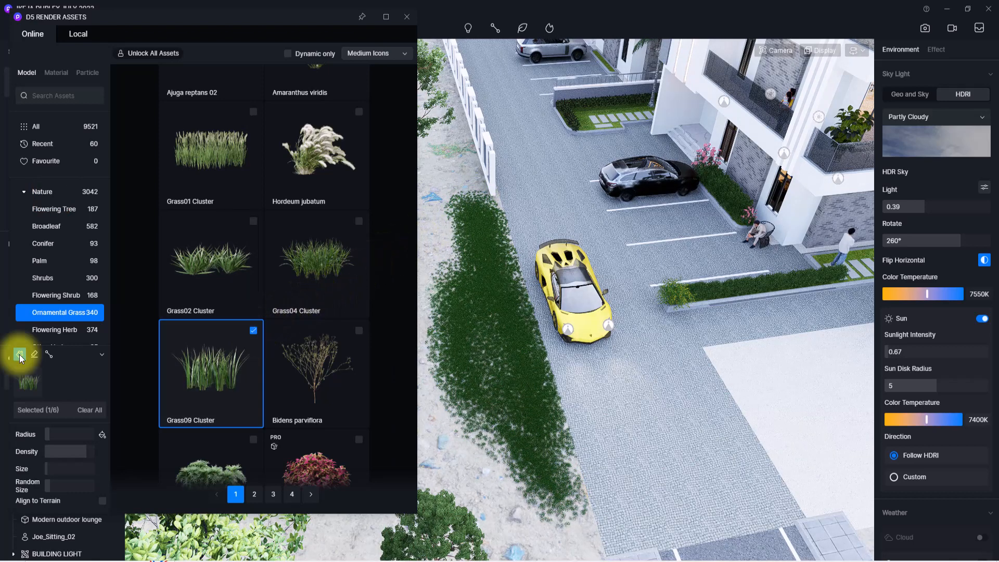
click(20, 354)
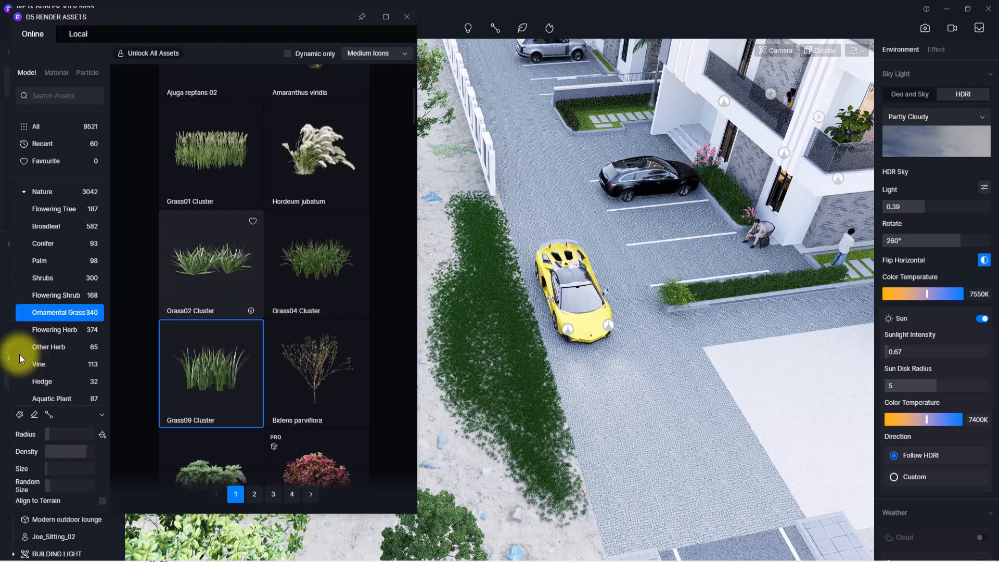
Step: Place one Hordeum jubatum at the far corner of the painted grass strip, beside the end of the white fence
scroll(221, 313, up, 2)
click(321, 293)
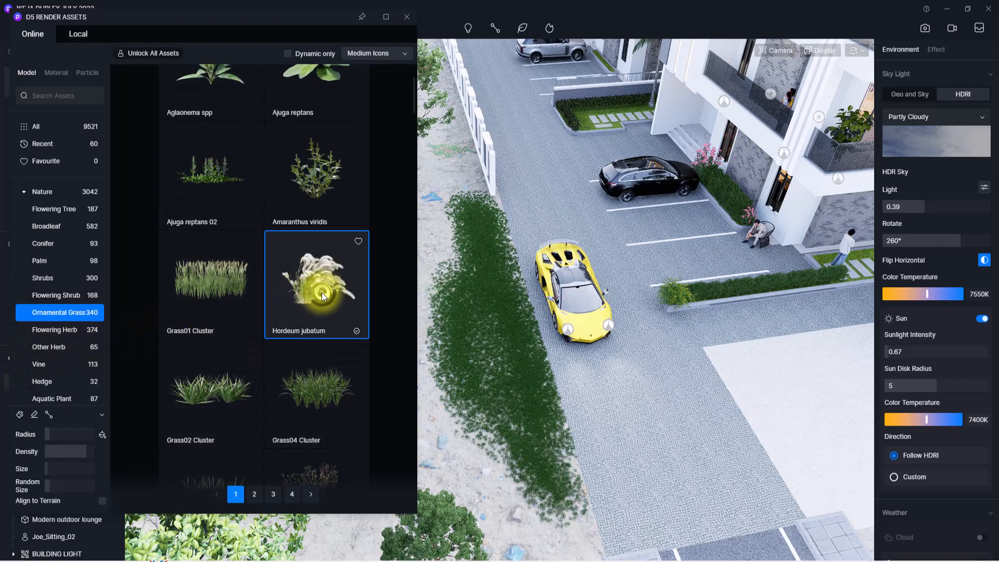
key(w)
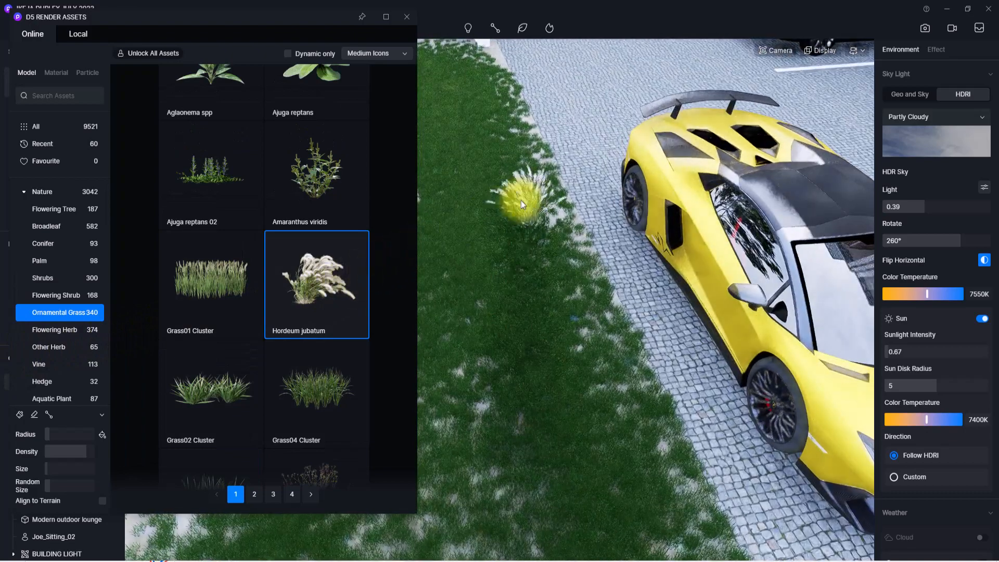
right_drag(557, 183, 511, 124)
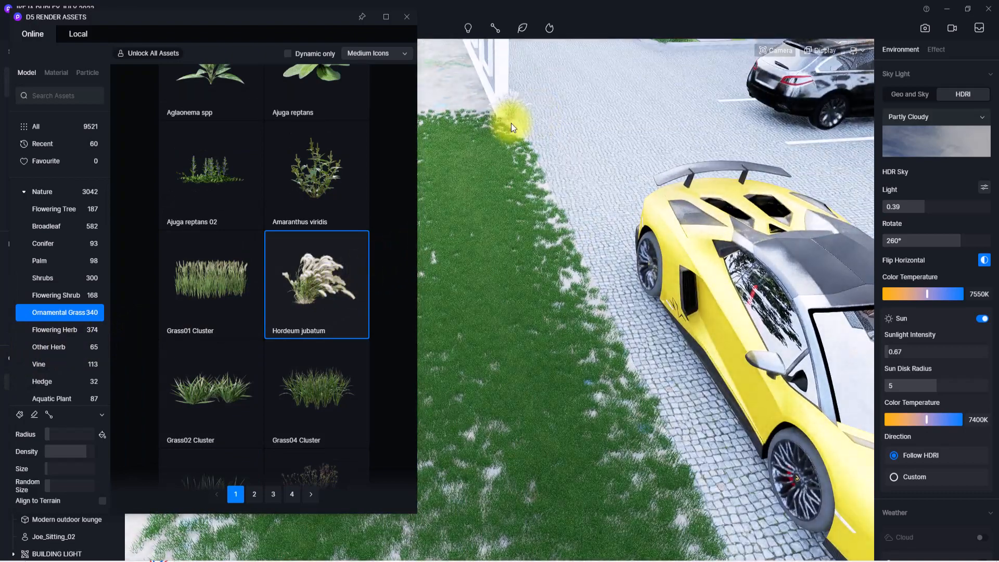
click(512, 124)
scroll(466, 117, down, 3)
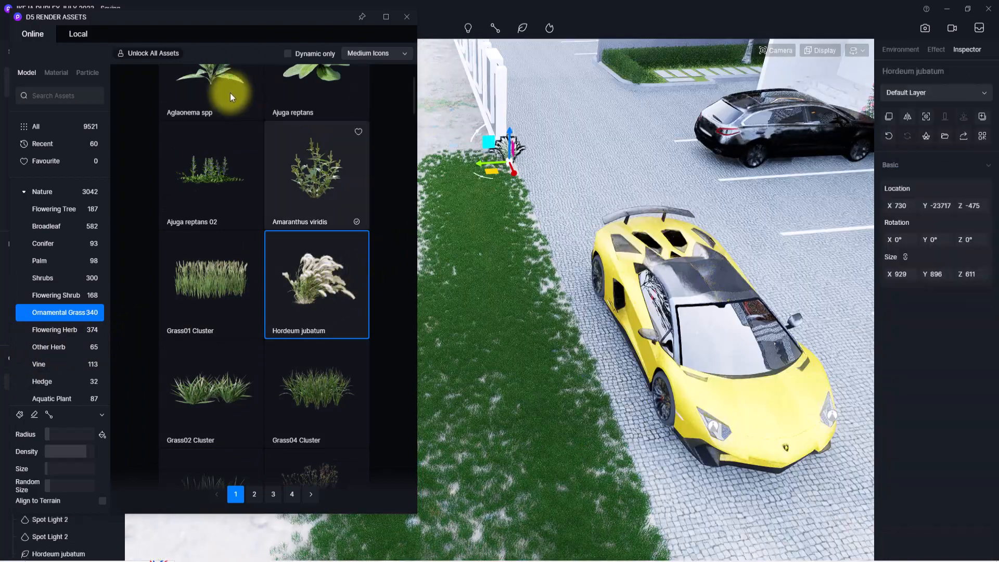
Step: Place two Aglaonema spp plants within the grass strip, using a slightly larger size and a higher random size
click(198, 91)
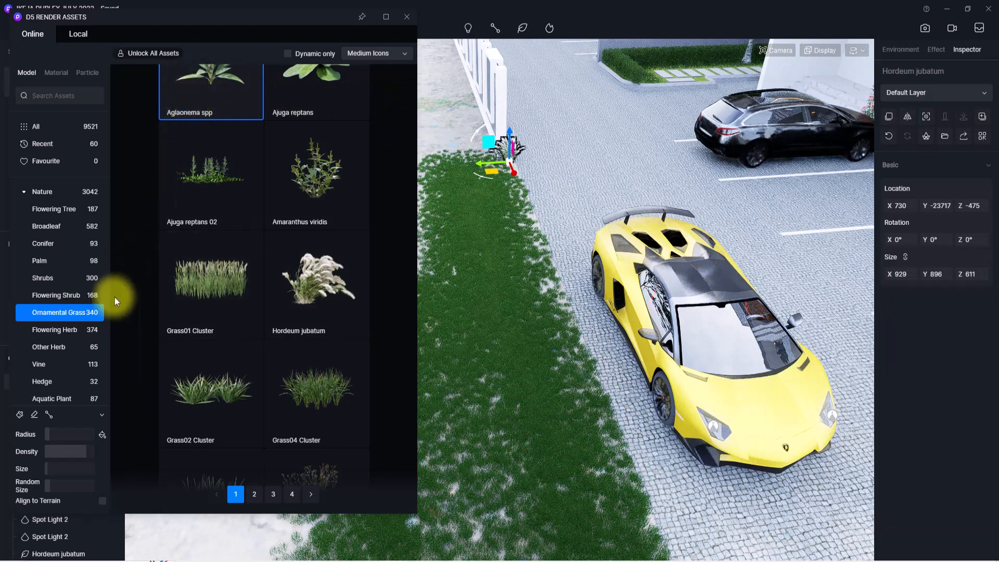
click(48, 471)
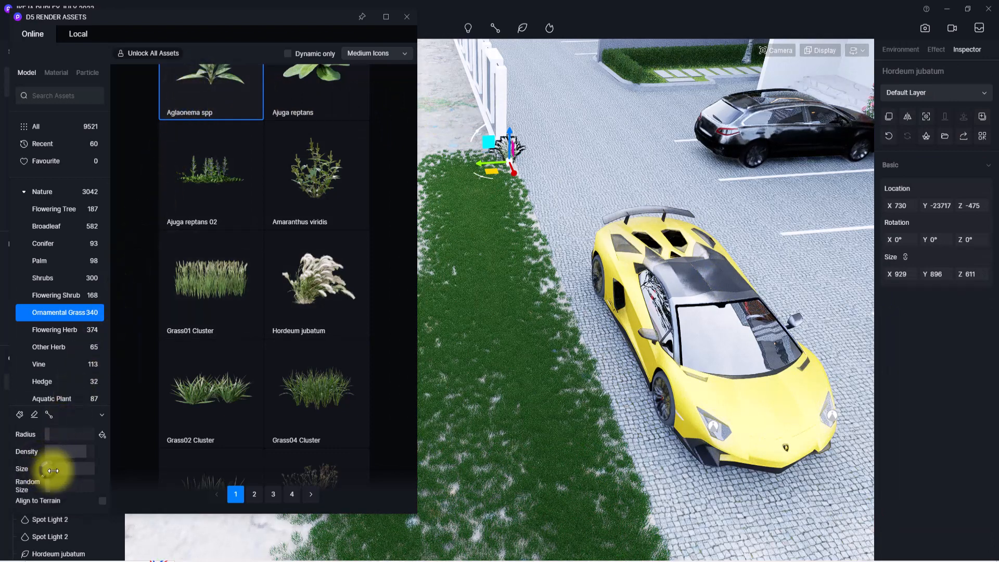
click(50, 471)
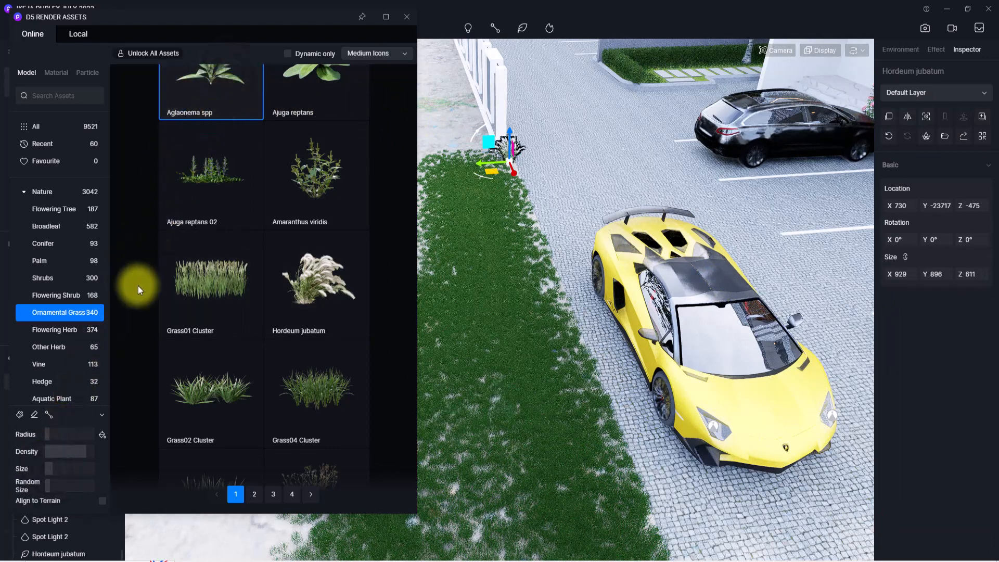
drag(51, 491, 60, 487)
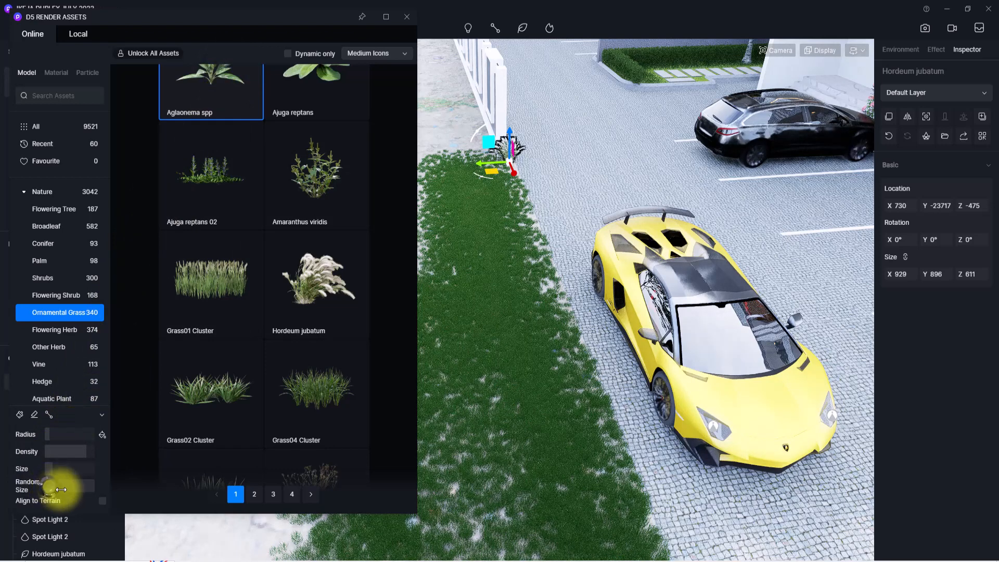
click(497, 404)
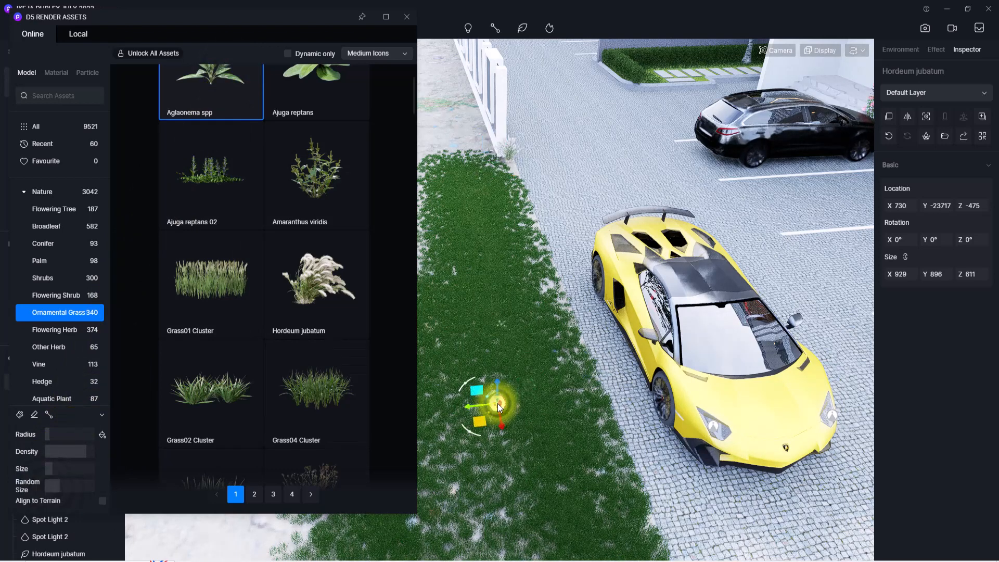
click(448, 272)
Step: Place three Aglaonema modestum plants along the paved edge of the grass strip beside the yellow car
scroll(395, 211, up, 3)
click(314, 118)
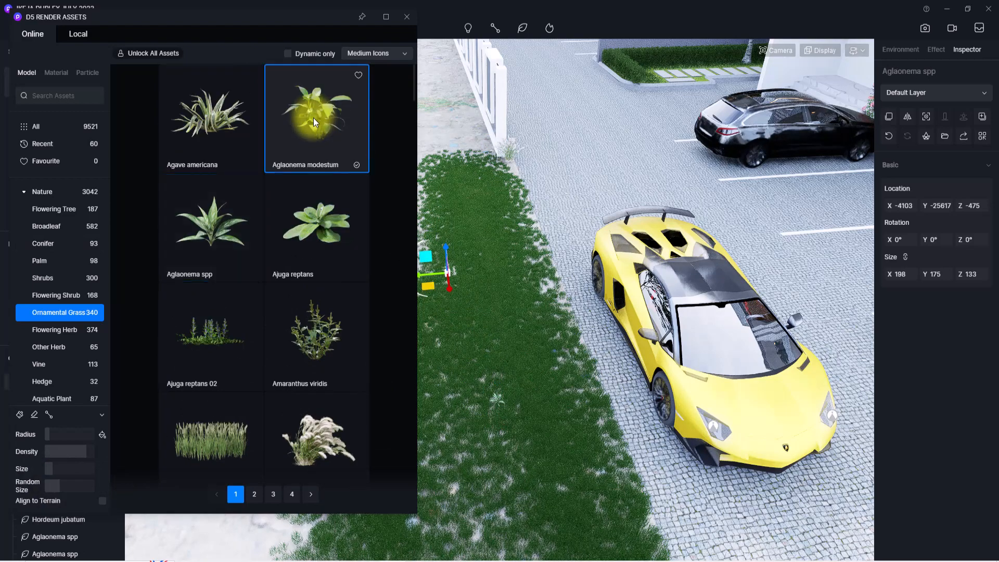
scroll(539, 342, down, 2)
click(548, 351)
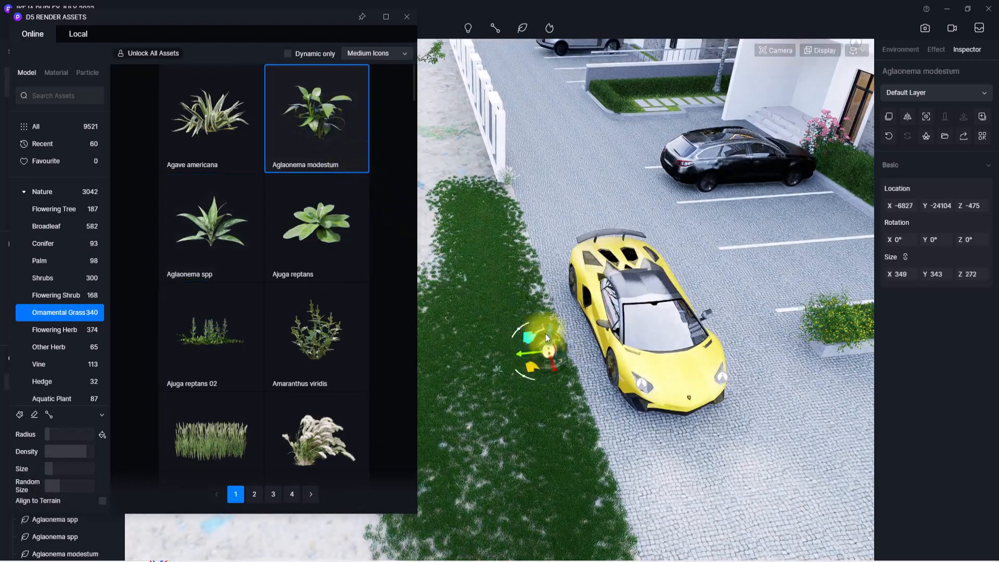
click(537, 292)
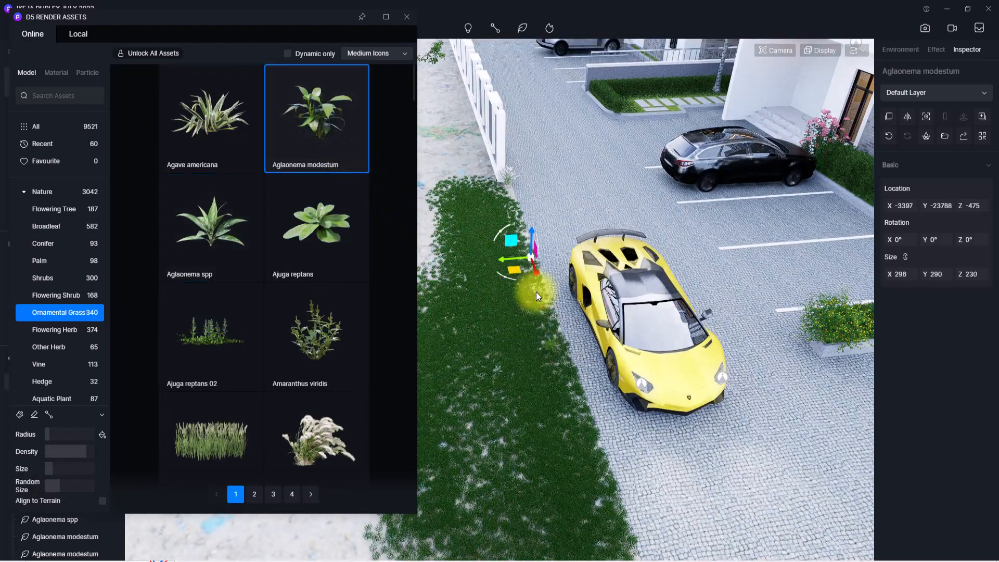
click(536, 292)
Step: Scatter more Aglaonema modestum plants over the near end, paved edge and outer side of the grass strip
right_drag(573, 408, 419, 521)
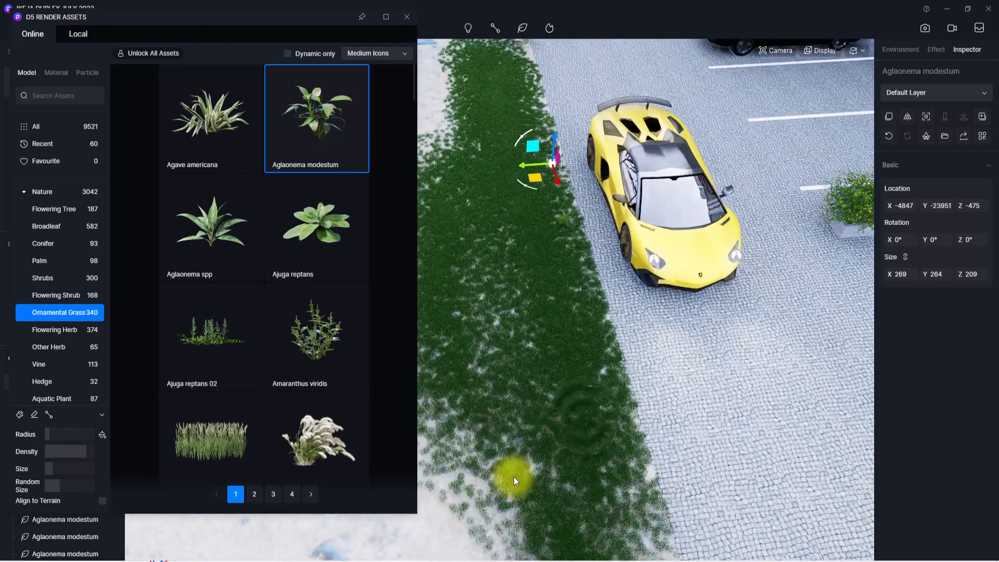
click(534, 467)
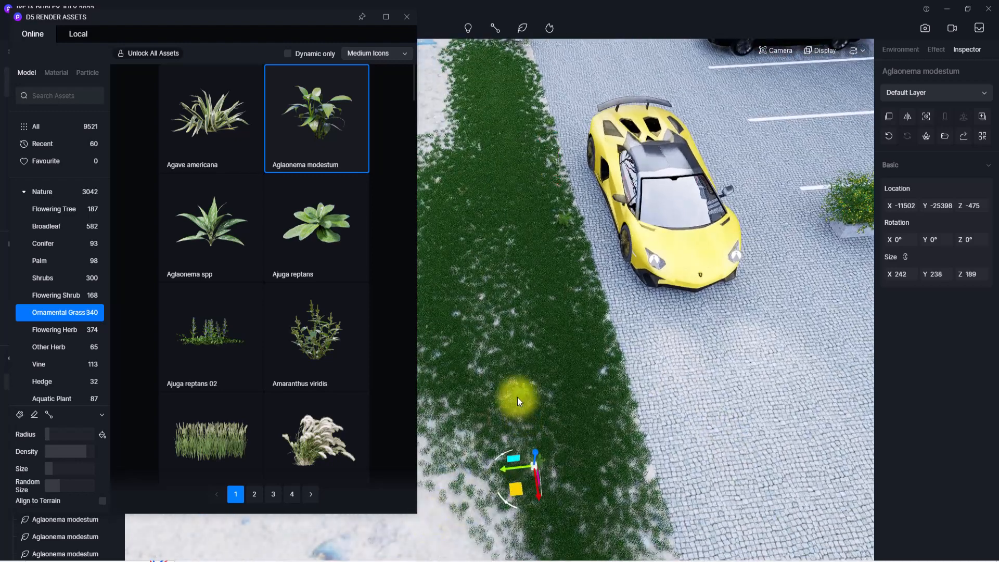
click(602, 372)
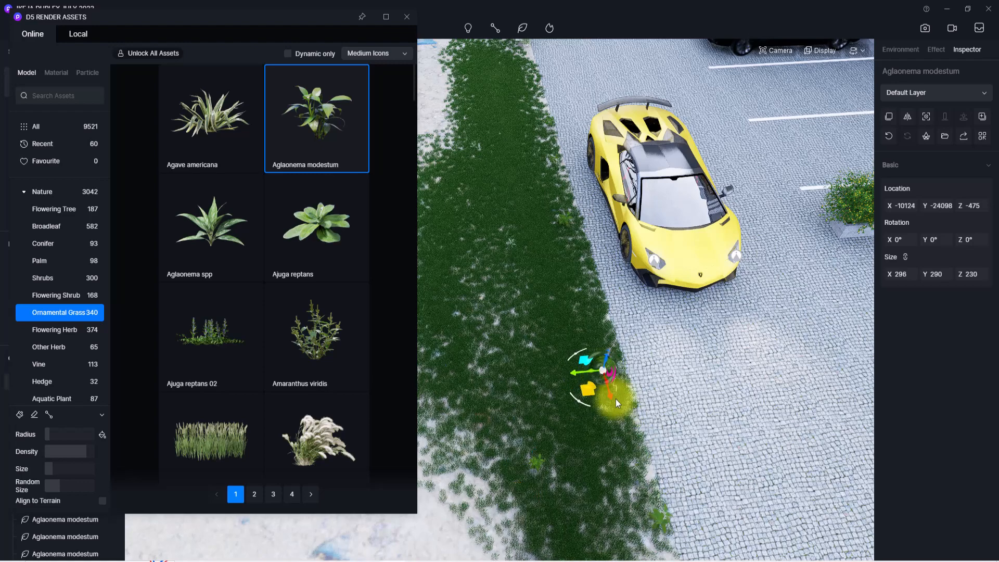
click(645, 473)
middle_drag(625, 541, 634, 465)
click(634, 466)
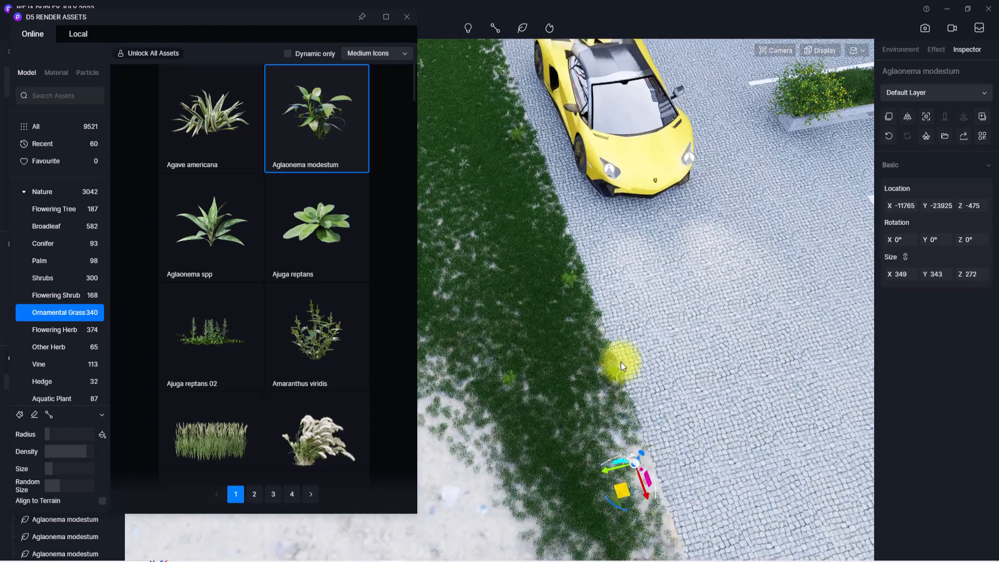
middle_drag(562, 106, 555, 224)
click(483, 351)
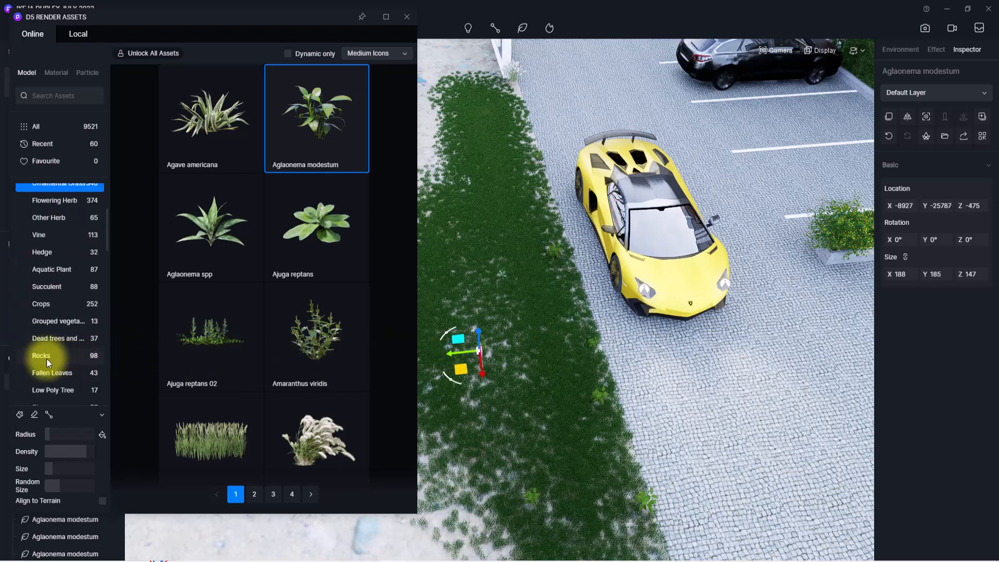
Step: Place Rock 18 from the Rocks category on the grass strip at a slightly increased size and close the asset library
click(46, 357)
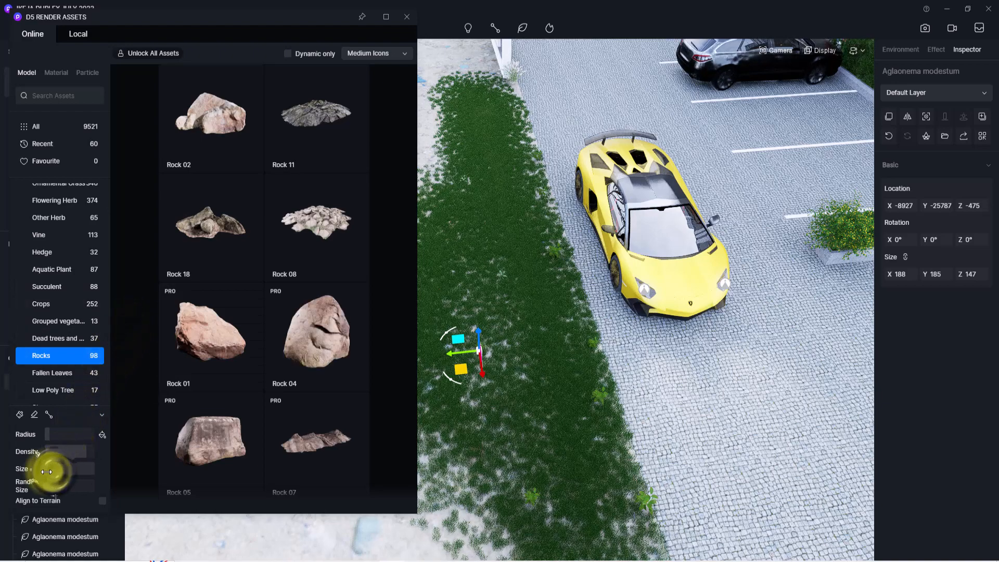
click(203, 219)
key(w)
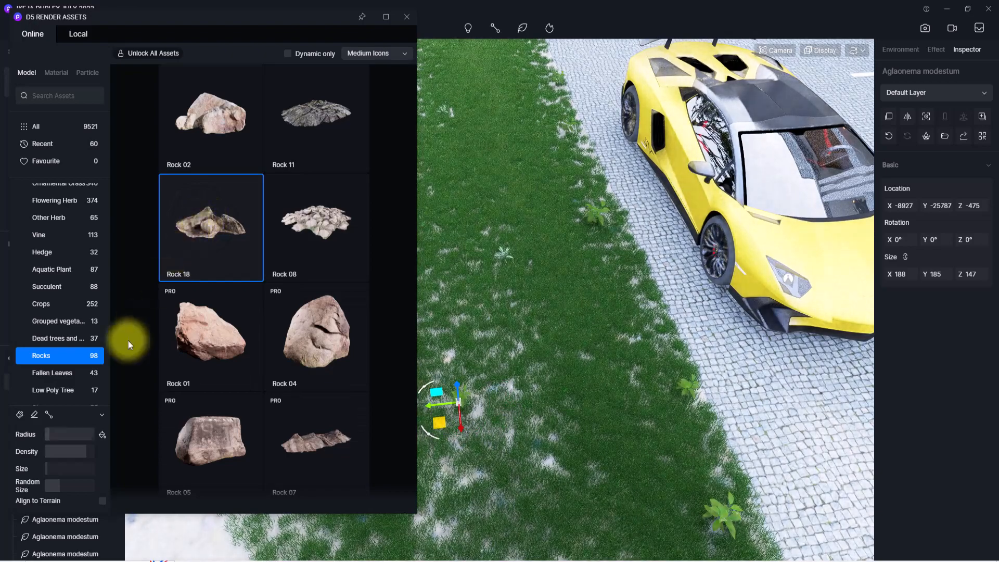
drag(47, 470, 52, 470)
click(226, 241)
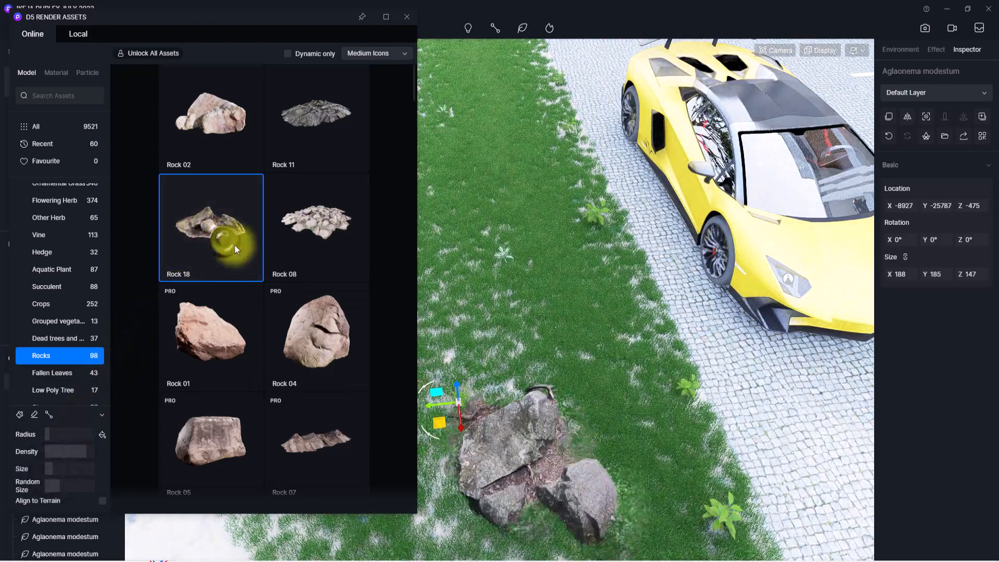
scroll(496, 364, down, 4)
right_drag(496, 364, 517, 308)
scroll(516, 307, down, 5)
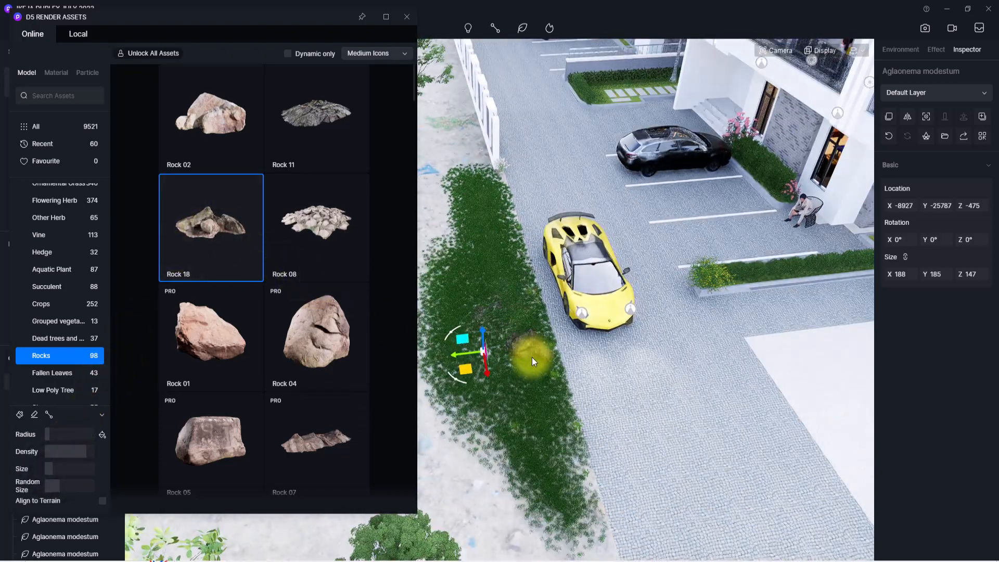
scroll(556, 452, up, 5)
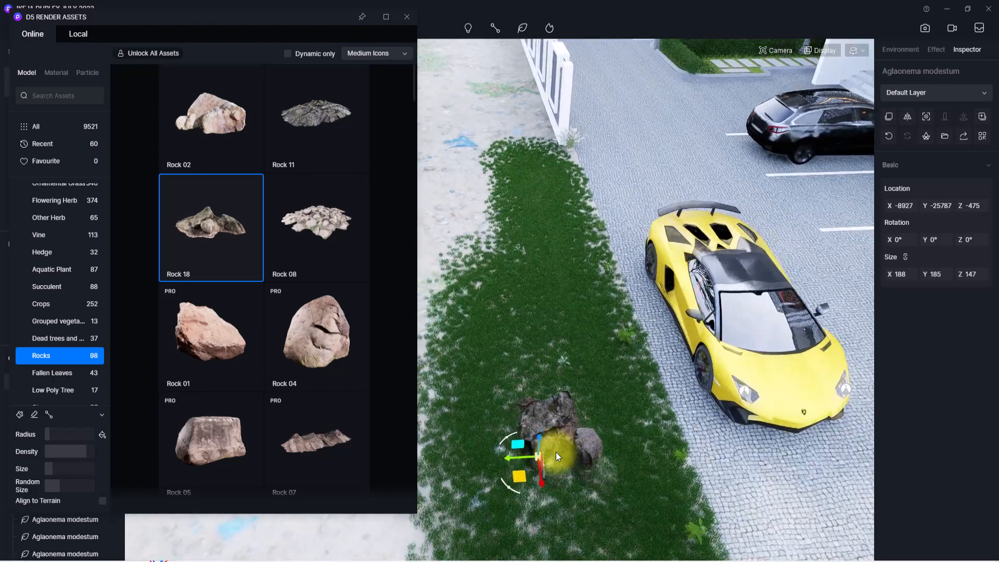
click(549, 424)
click(402, 16)
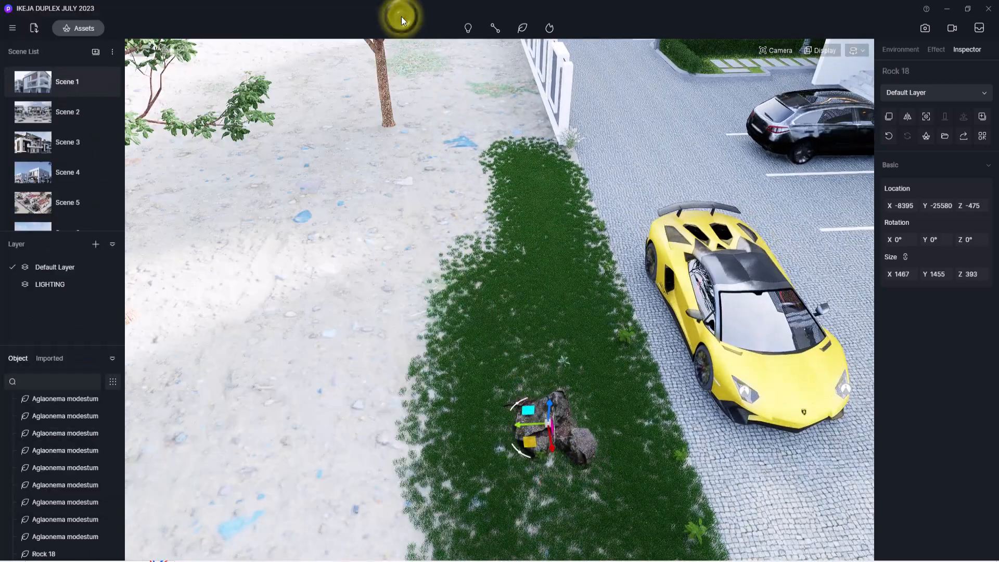
Step: Return to the saved Scene 1 view, deselect the rock and examine the planted foreground beside the yellow car
click(29, 85)
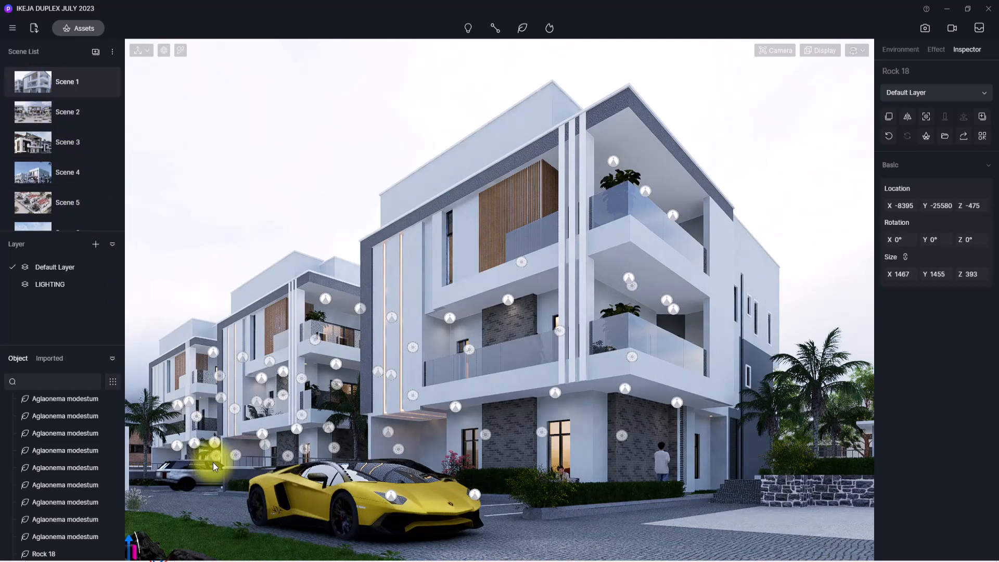
right_drag(251, 405, 84, 548)
key(Escape)
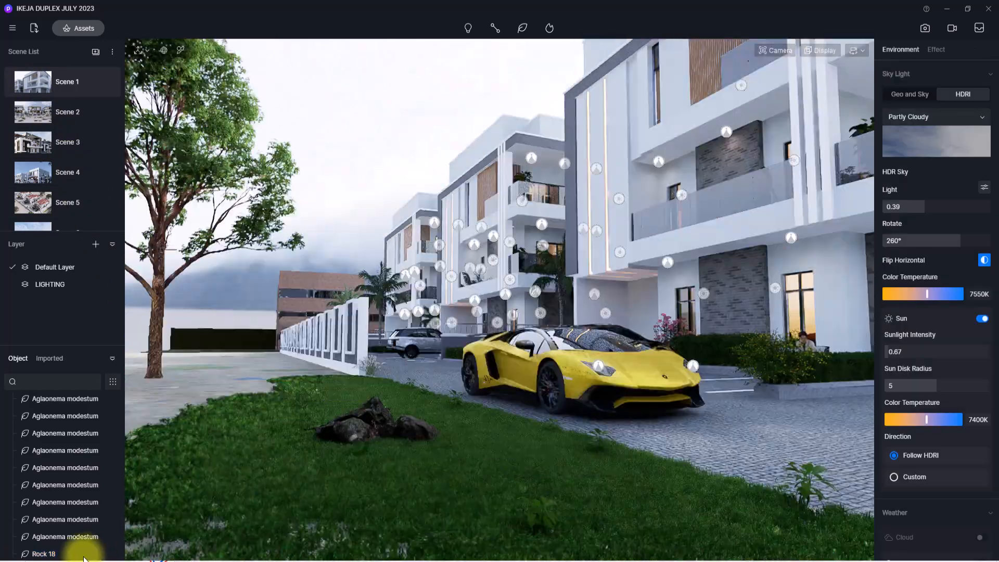
Step: Scale Rock 18 proportionally to an X size of 1100 and move it farther up the grass strip beside the car
key(w)
right_drag(417, 384, 495, 404)
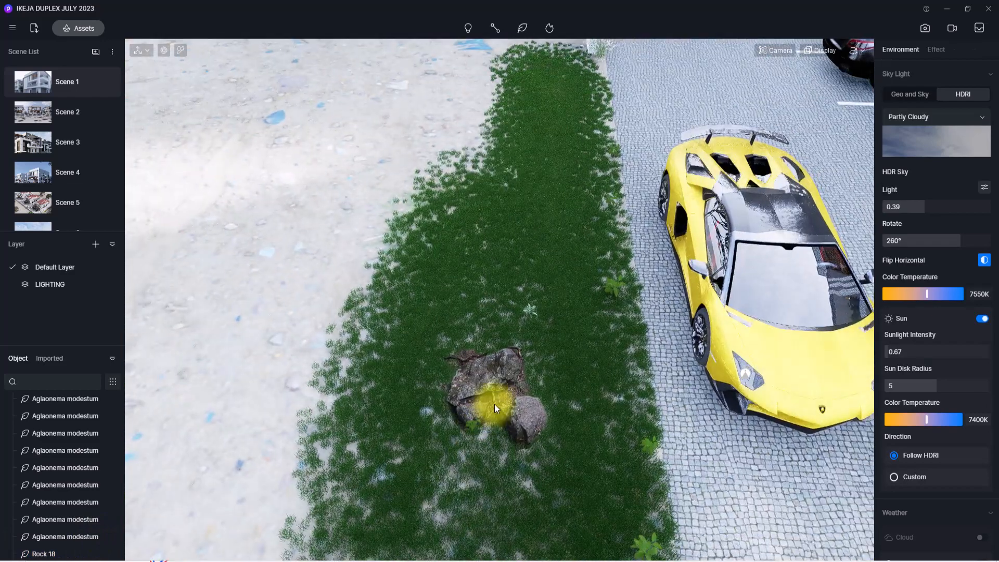
click(495, 403)
click(907, 275)
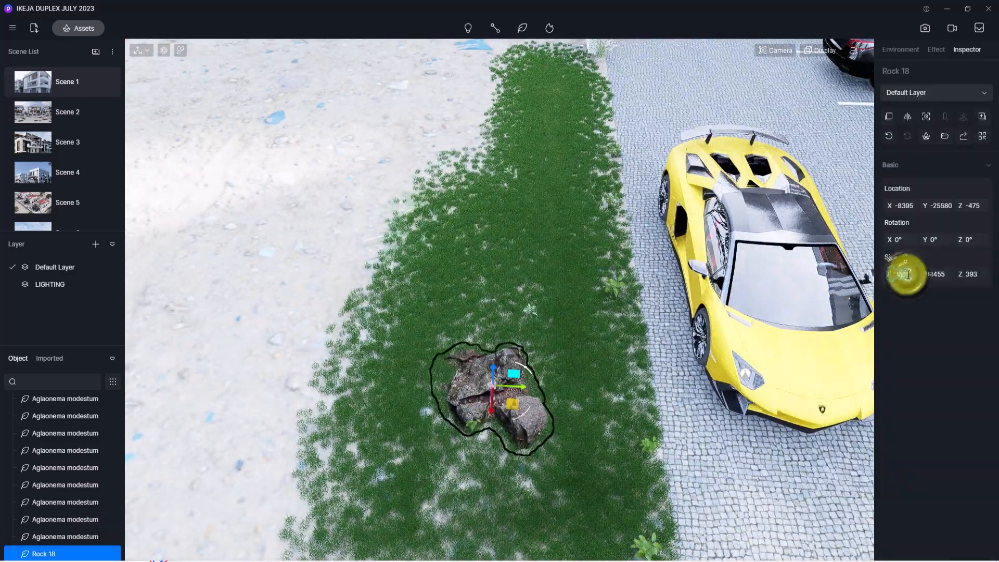
text(1100)
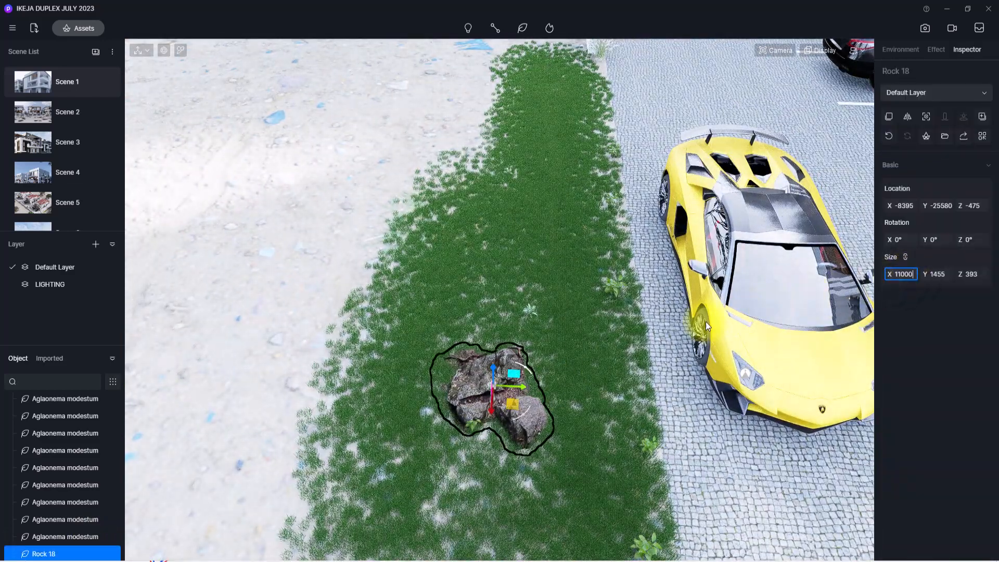
click(464, 451)
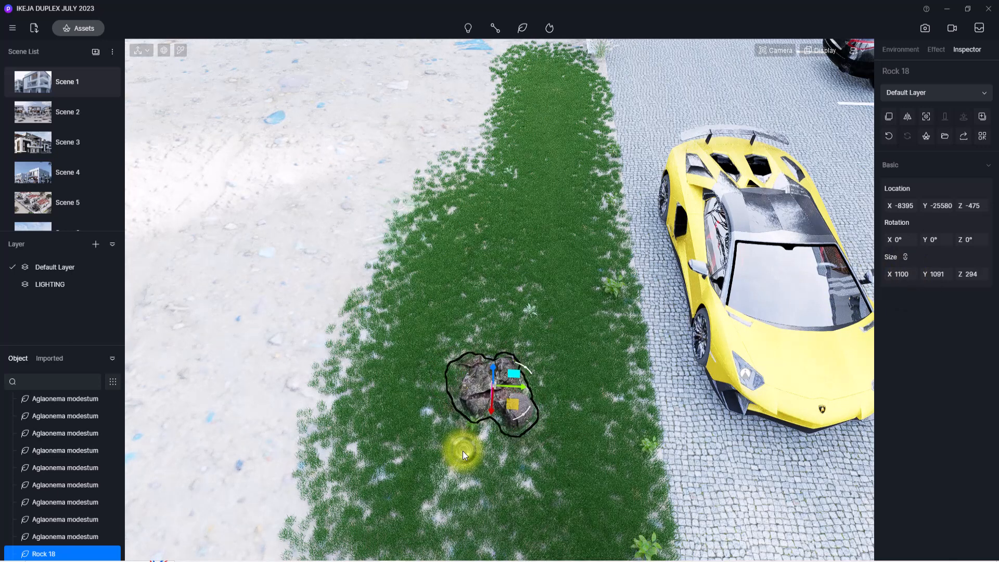
drag(513, 404, 561, 294)
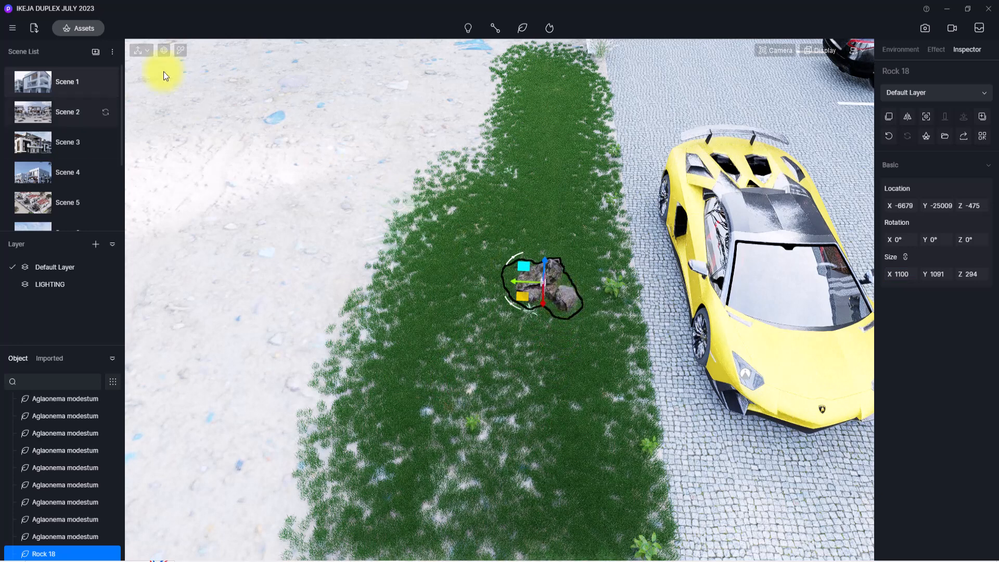
Step: Place Gardenia jasminoides 04 from the Flowering Shrub category in front of the rocks on the grass strip
click(79, 27)
scroll(64, 207, up, 3)
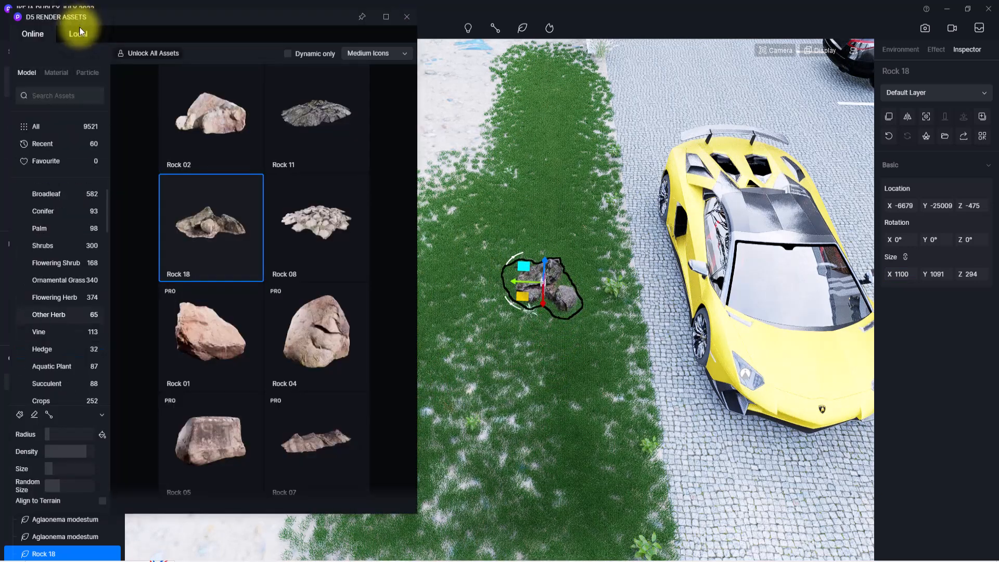
click(55, 311)
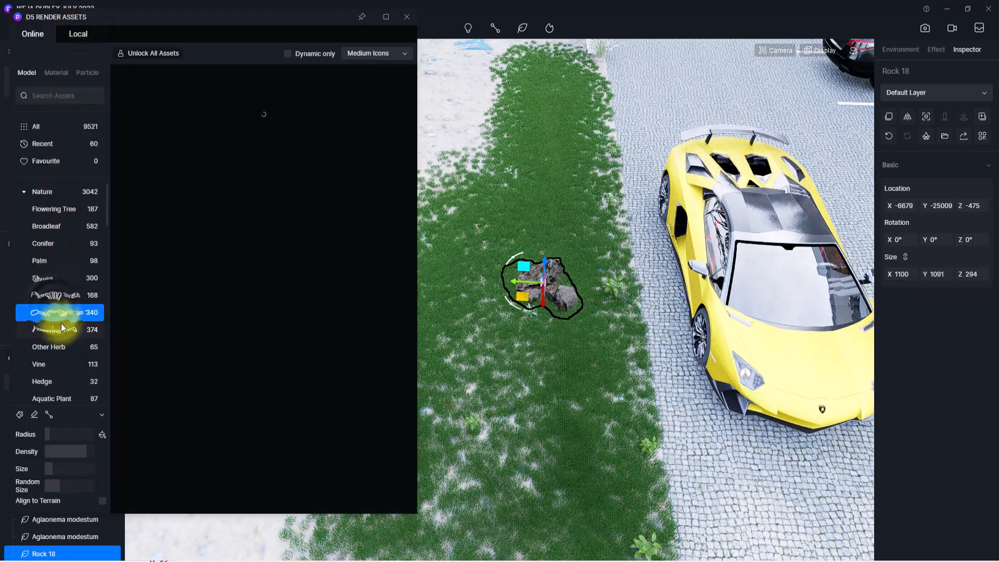
click(63, 329)
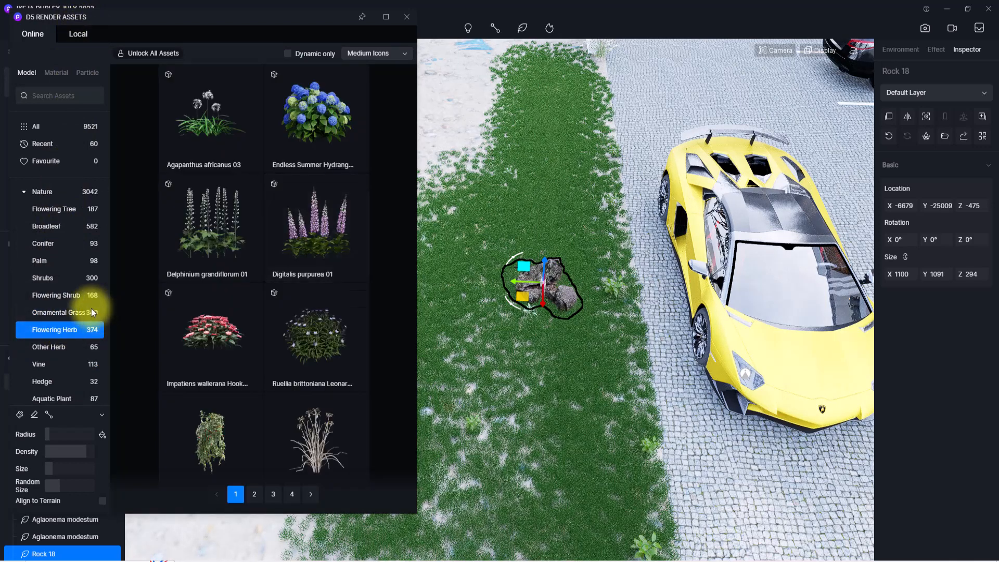
click(60, 294)
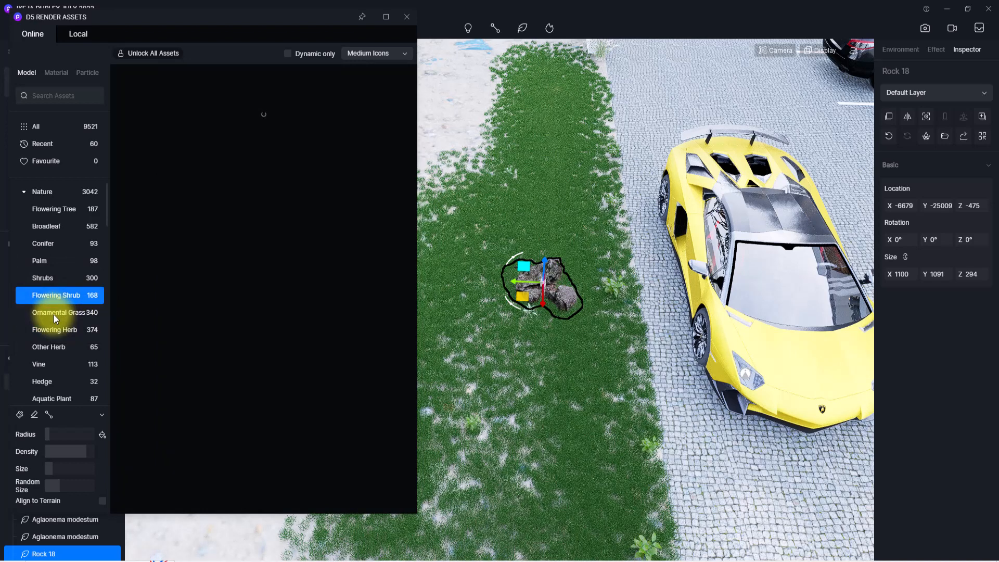
scroll(145, 267, down, 3)
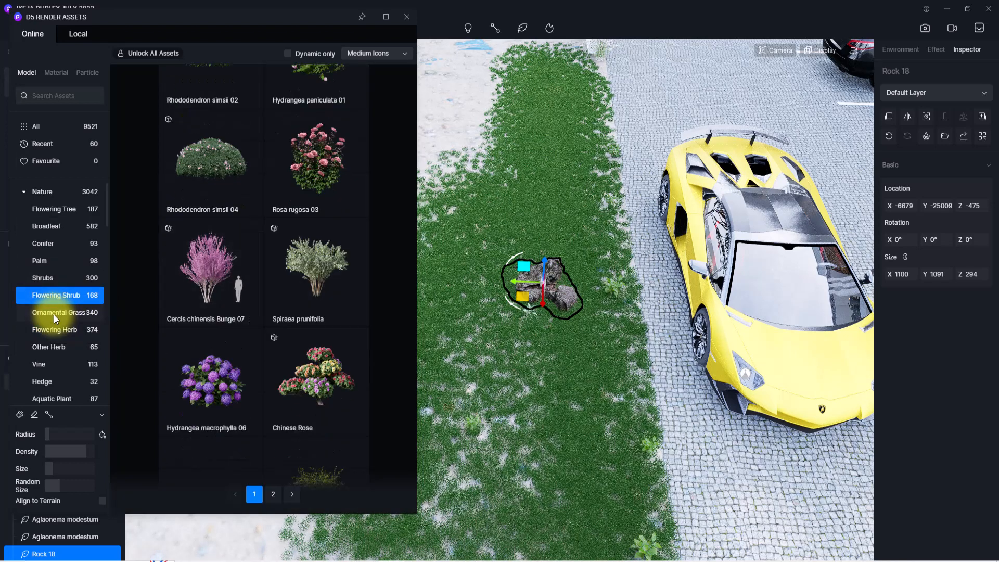
scroll(197, 242, down, 2)
click(197, 242)
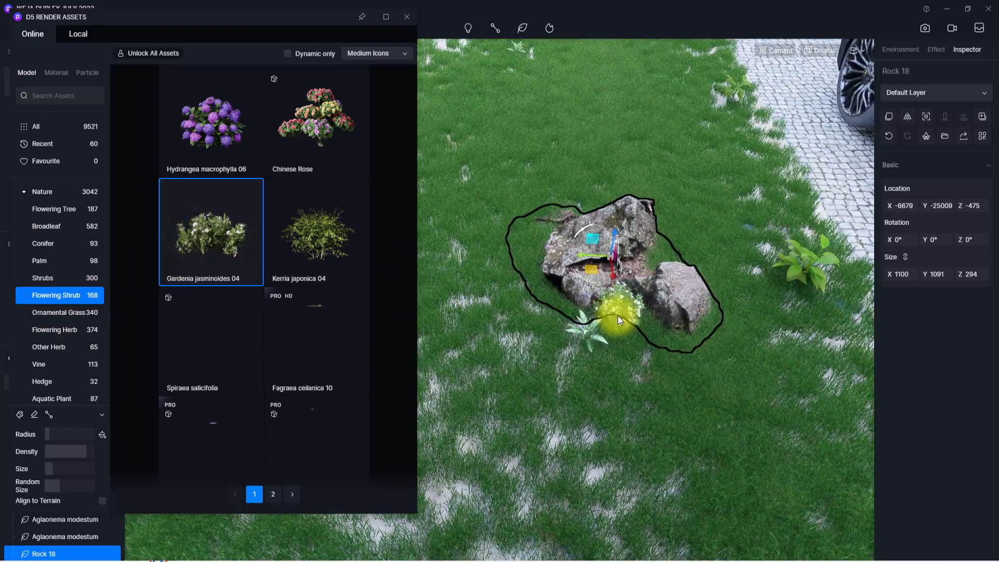
click(622, 316)
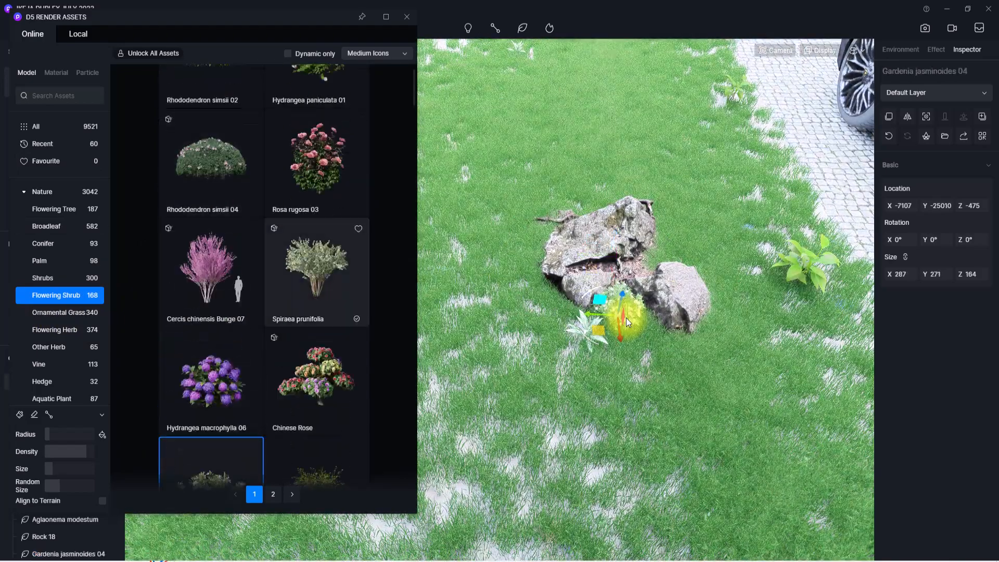
Step: Place Hydrangea paniculata 01 on the paved edge of the grass strip behind the rocks, close the asset library and return to Scene 1
click(317, 136)
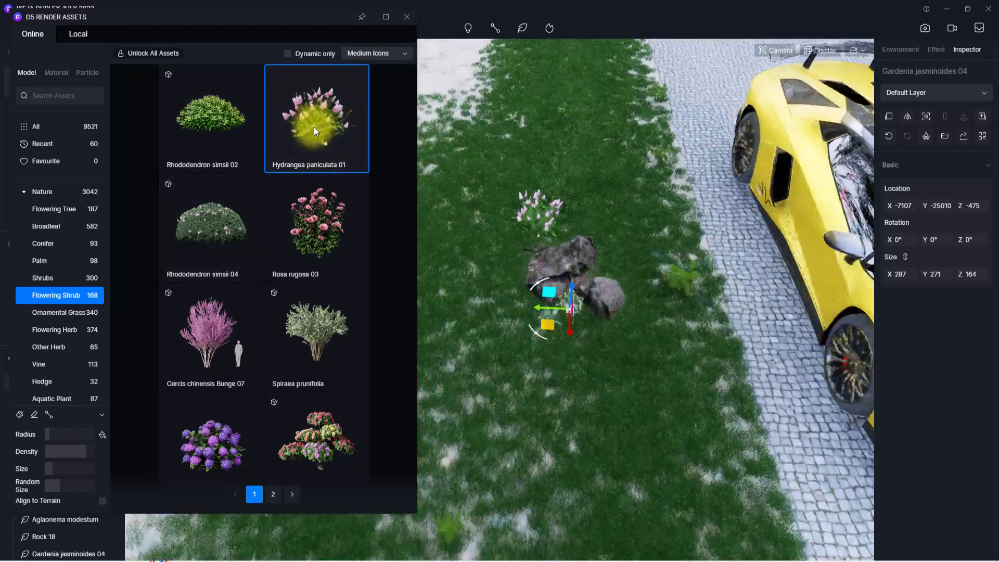
scroll(203, 417, down, 4)
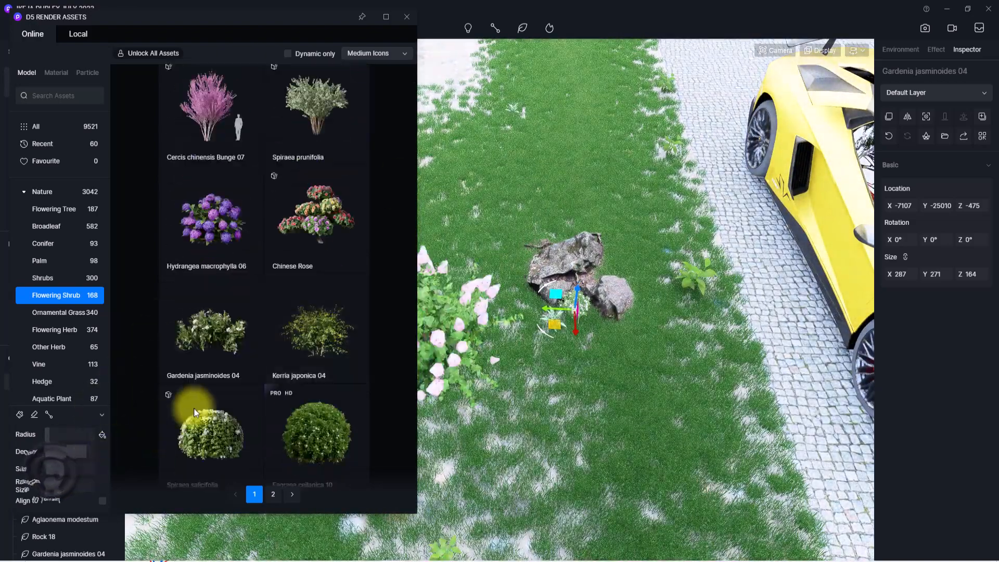
scroll(616, 193, down, 5)
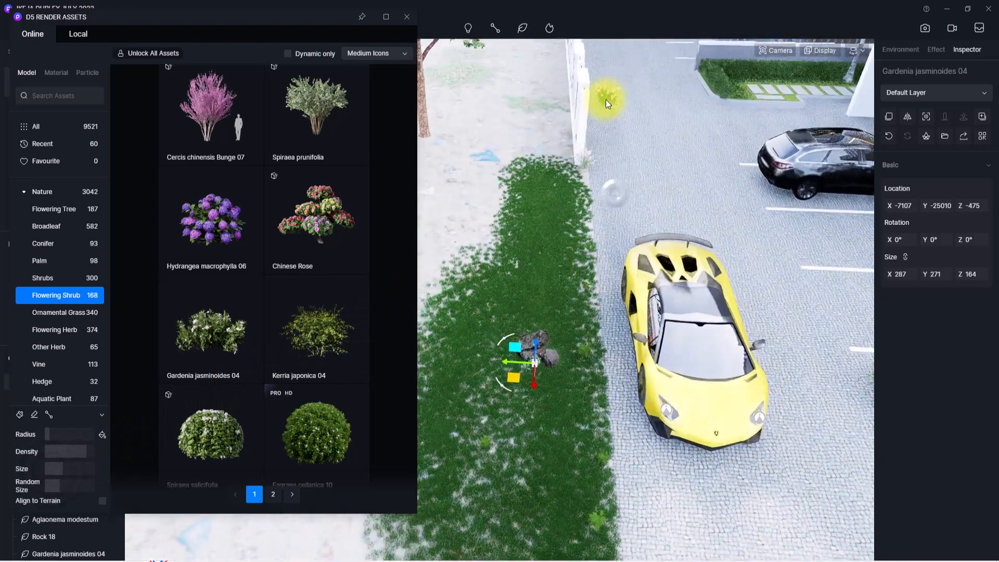
scroll(606, 99, up, 5)
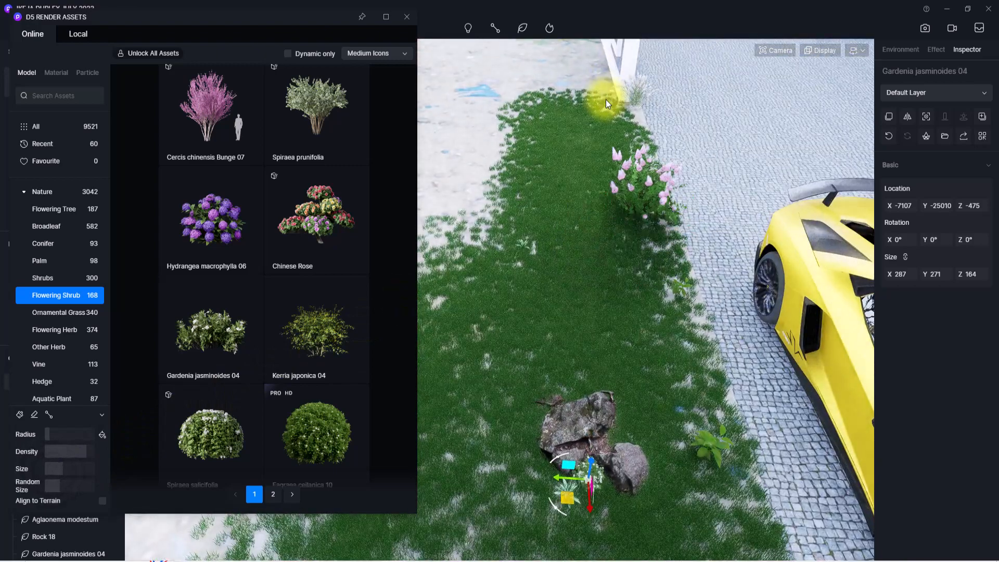
click(665, 285)
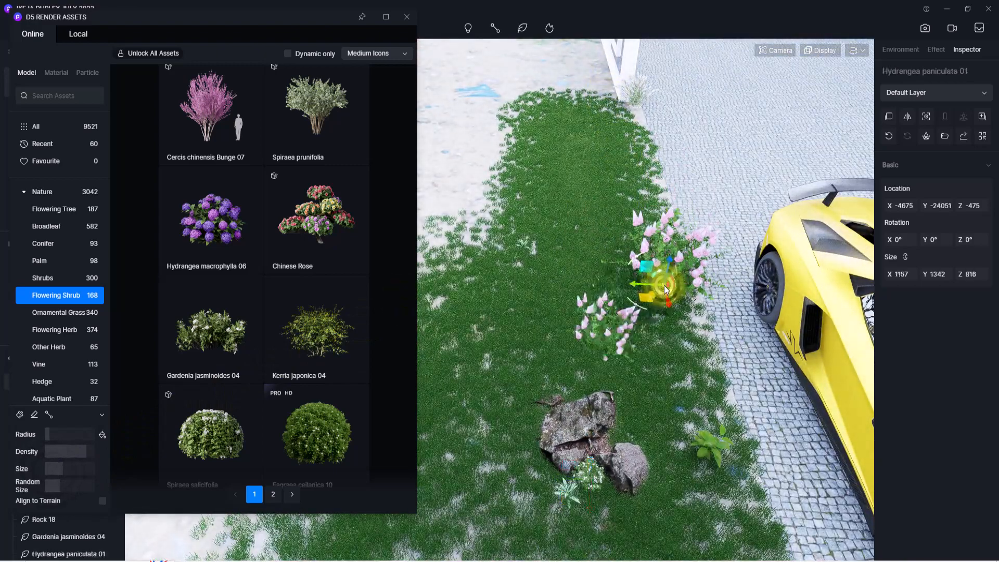
key(Escape)
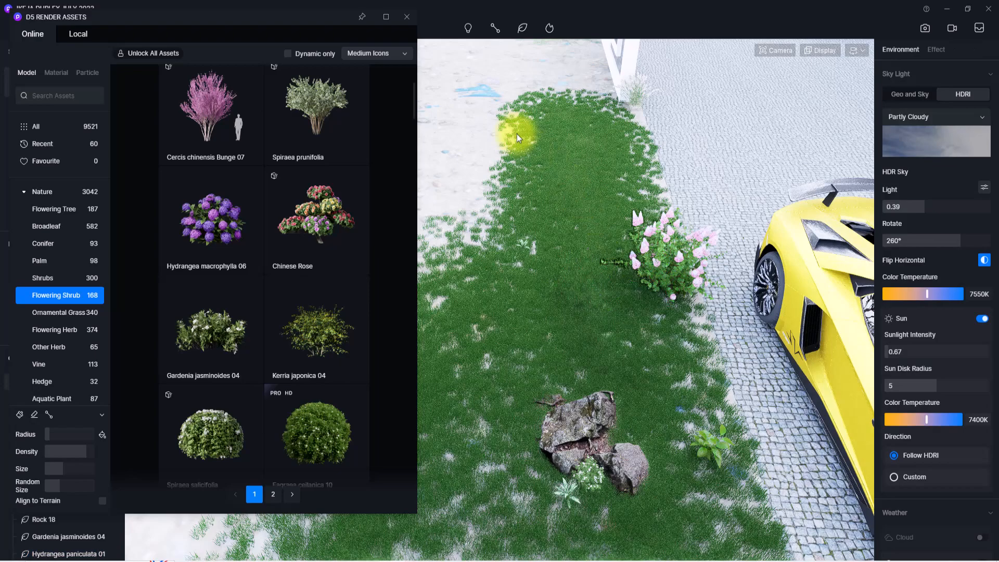
click(407, 18)
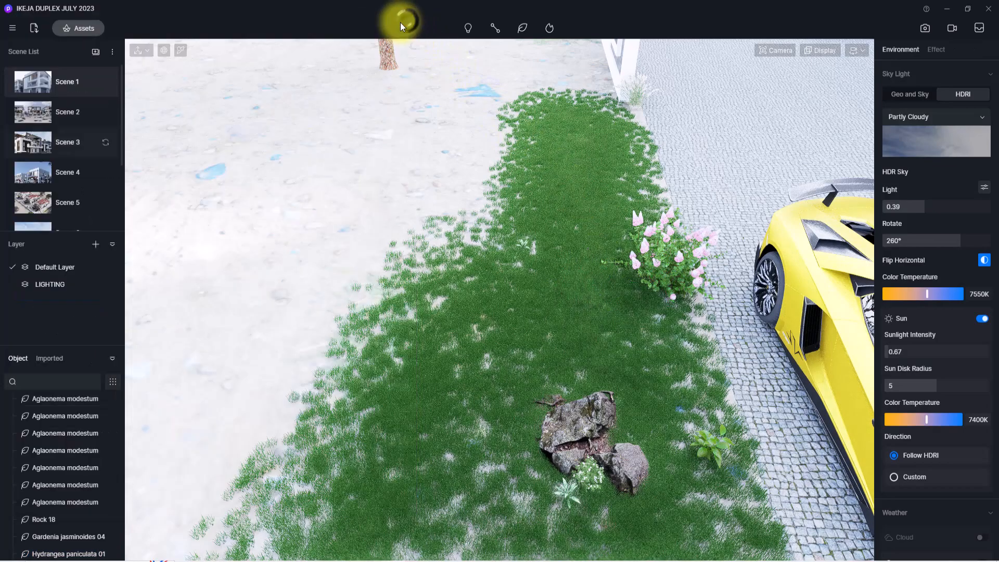
click(34, 86)
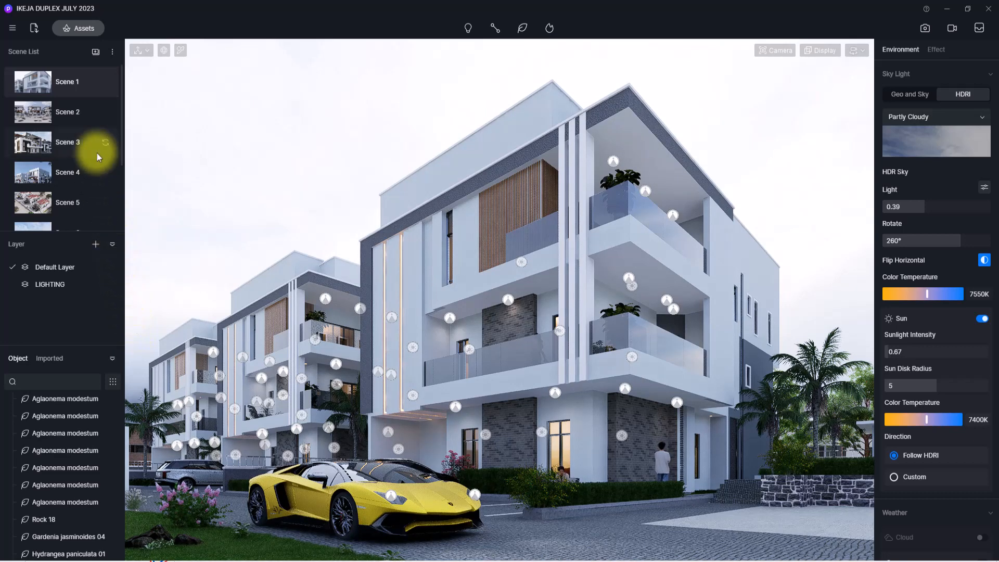
Step: Browse the asset library's Character category and its subcategories
click(73, 28)
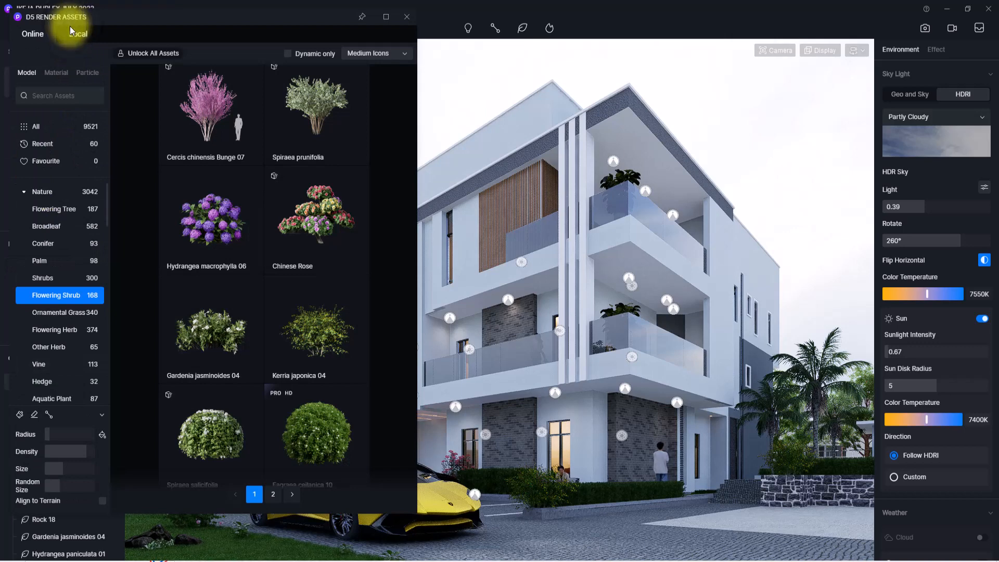
scroll(52, 286, down, 5)
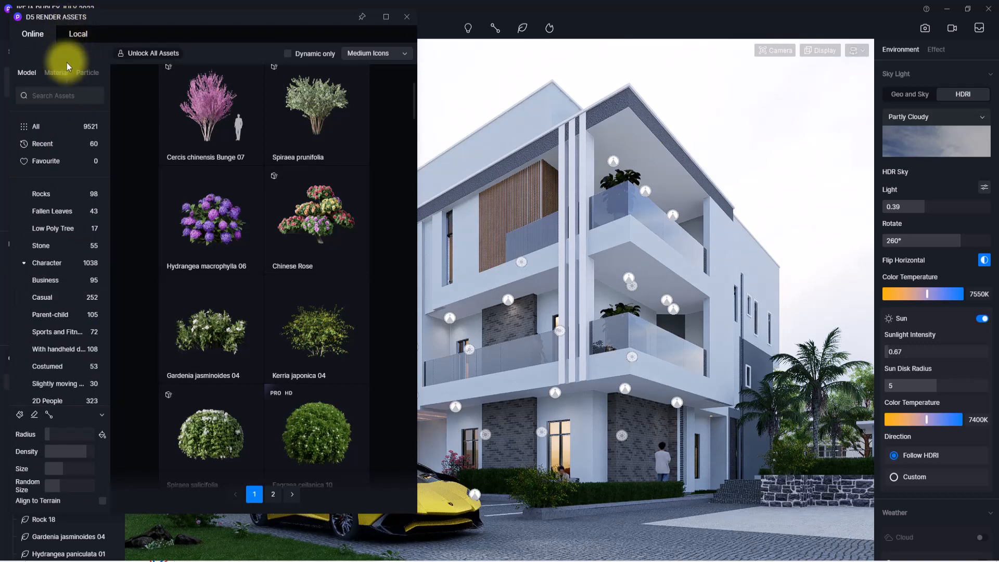
scroll(45, 290, up, 1)
click(42, 330)
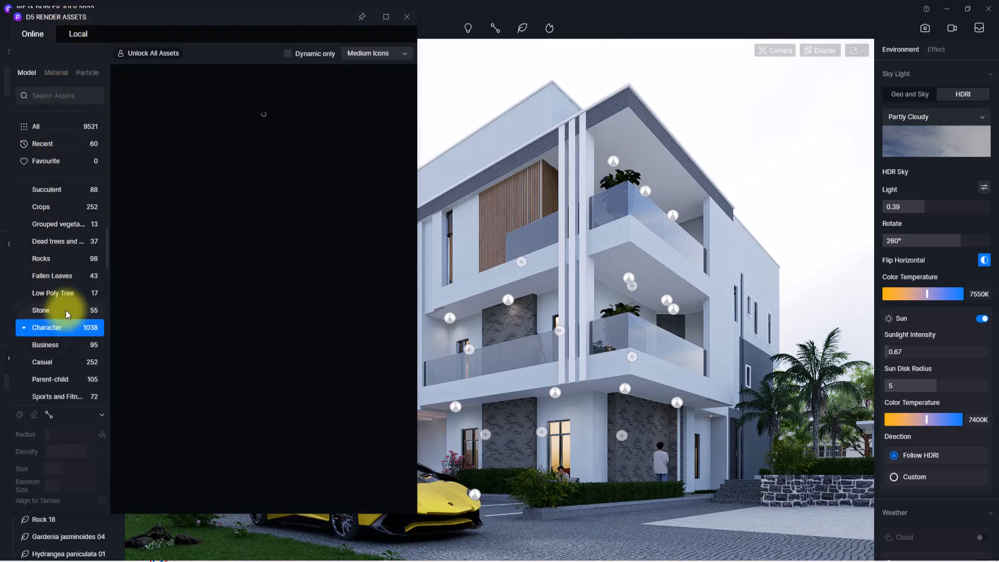
scroll(65, 310, down, 2)
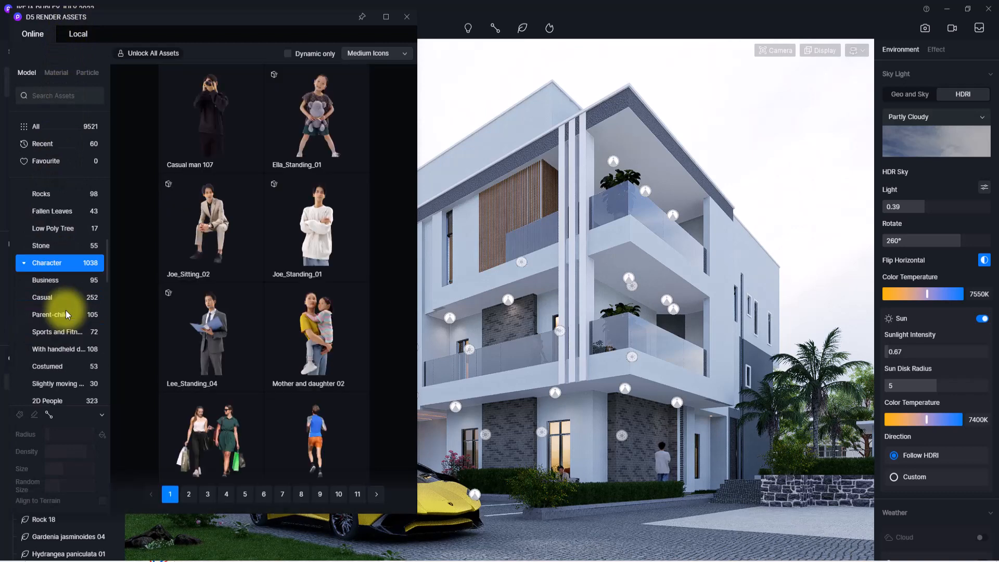
scroll(66, 311, down, 1)
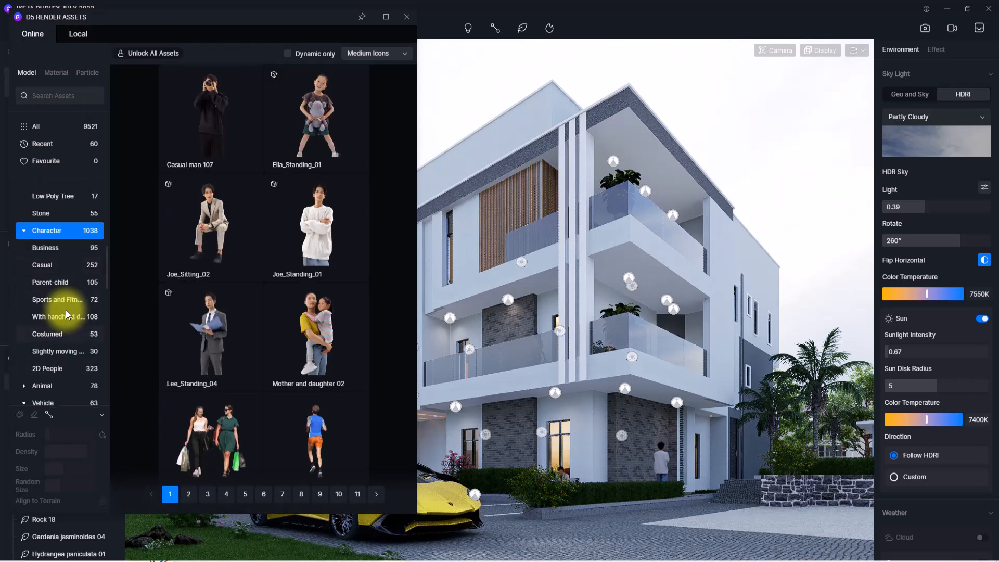
scroll(66, 310, up, 1)
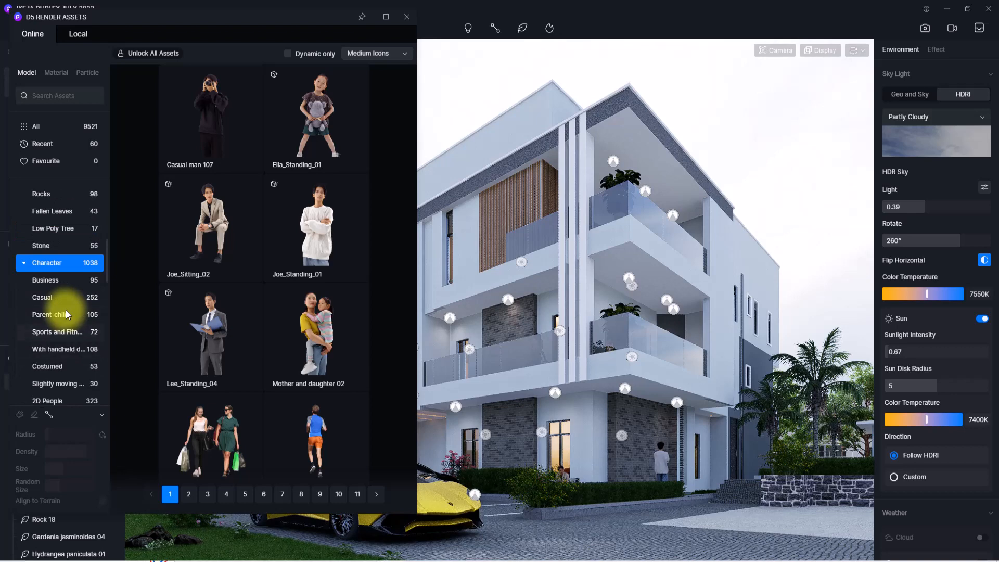
scroll(65, 311, down, 1)
scroll(66, 311, up, 1)
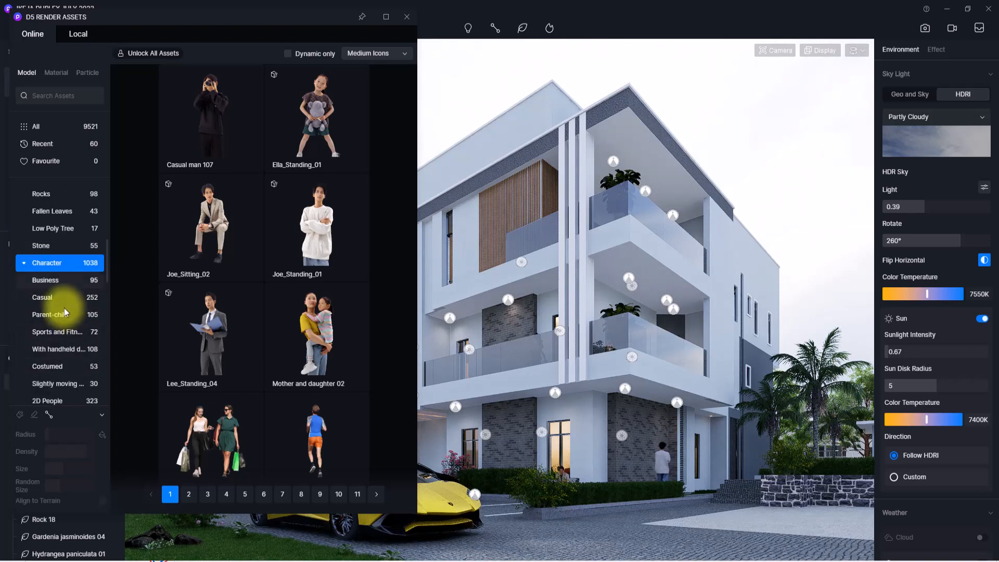
scroll(45, 280, down, 2)
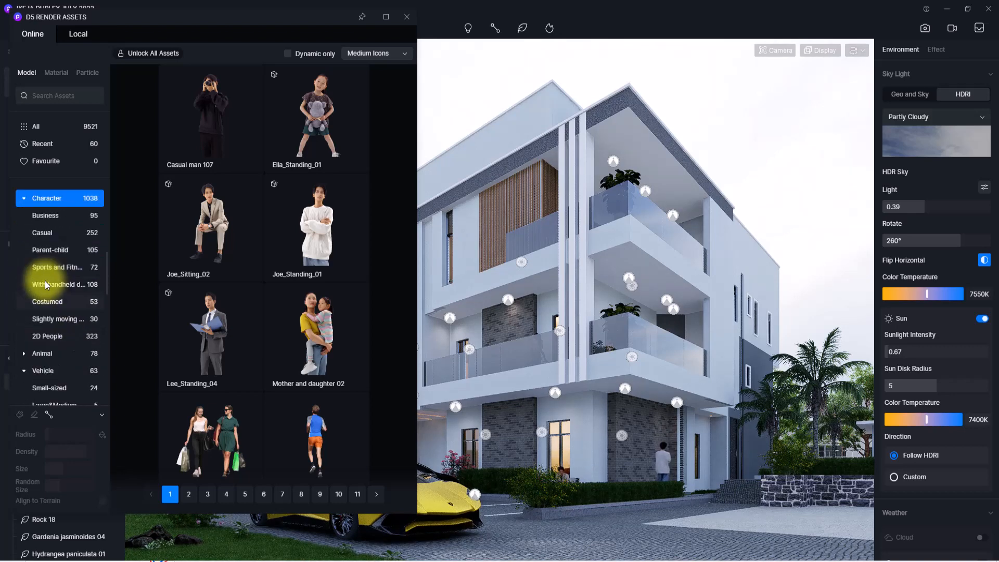
Step: Place Pigeon_Fly_IP from the Animal category's Bird models on the paving in front of the yellow car, close the library and deselect it
click(45, 357)
click(39, 371)
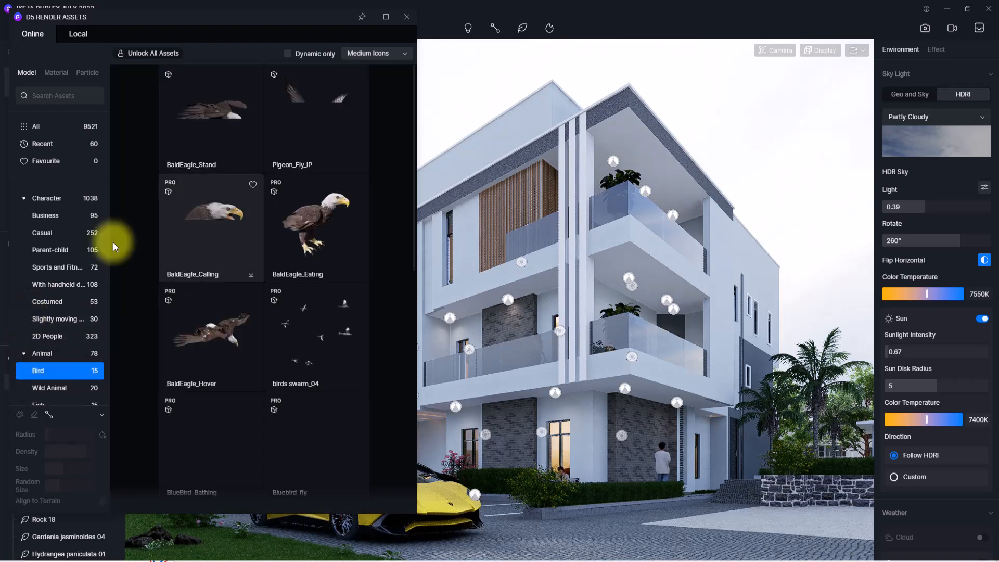
click(316, 134)
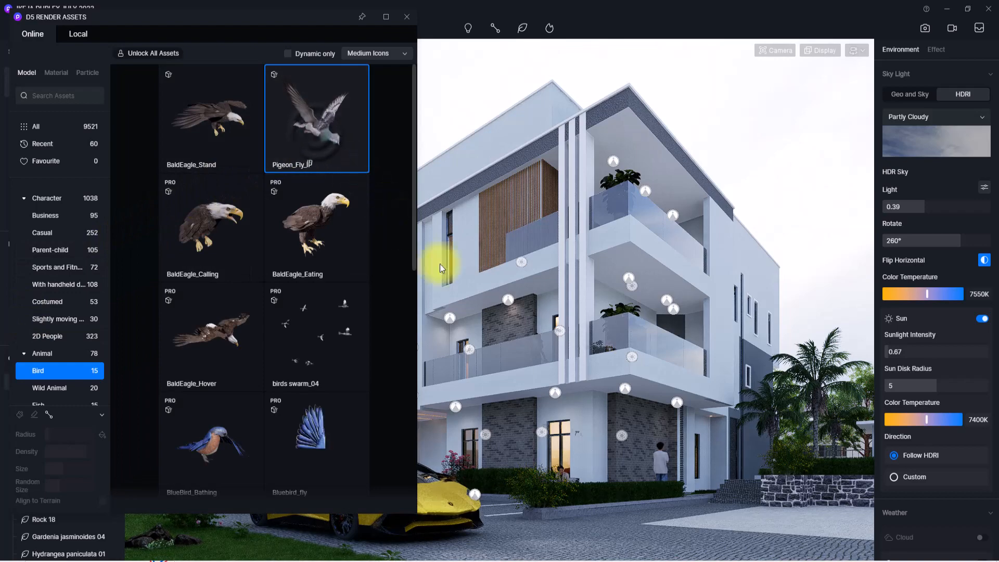
right_drag(554, 384, 625, 496)
click(537, 529)
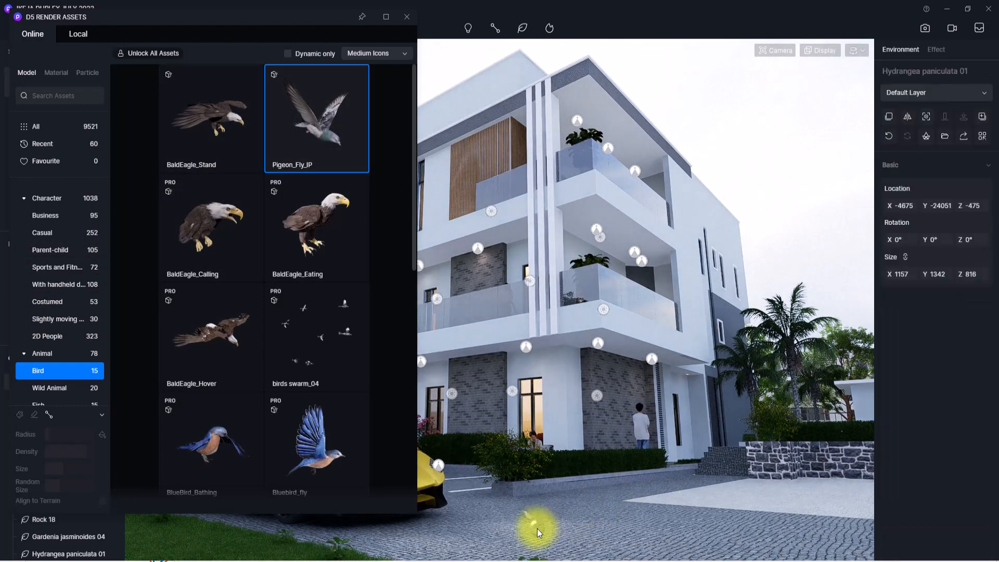
click(410, 17)
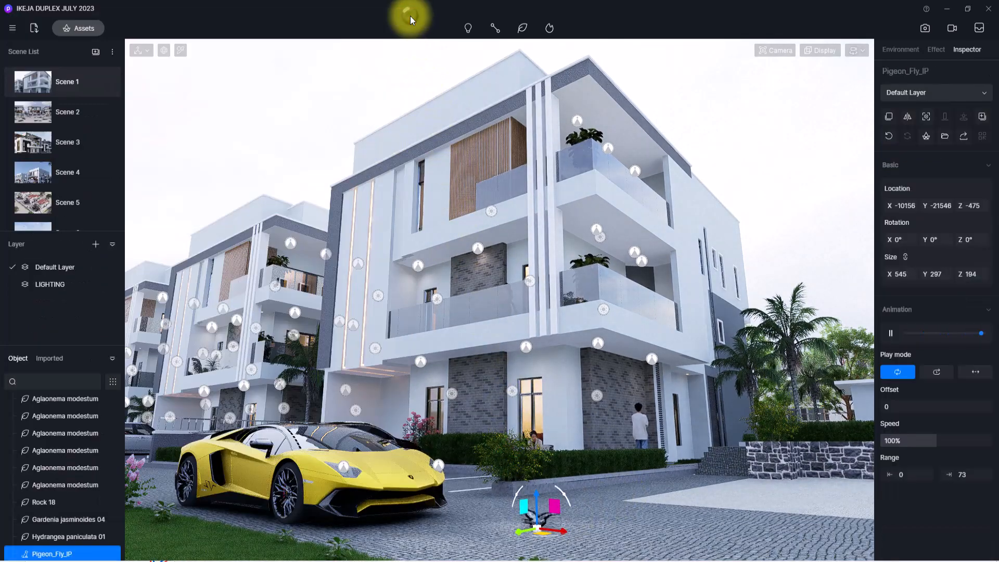
key(Escape)
Step: Raise the pigeon above the driveway paving to a Z location of 3
scroll(449, 377, up, 3)
right_drag(448, 378, 513, 507)
scroll(513, 508, down, 5)
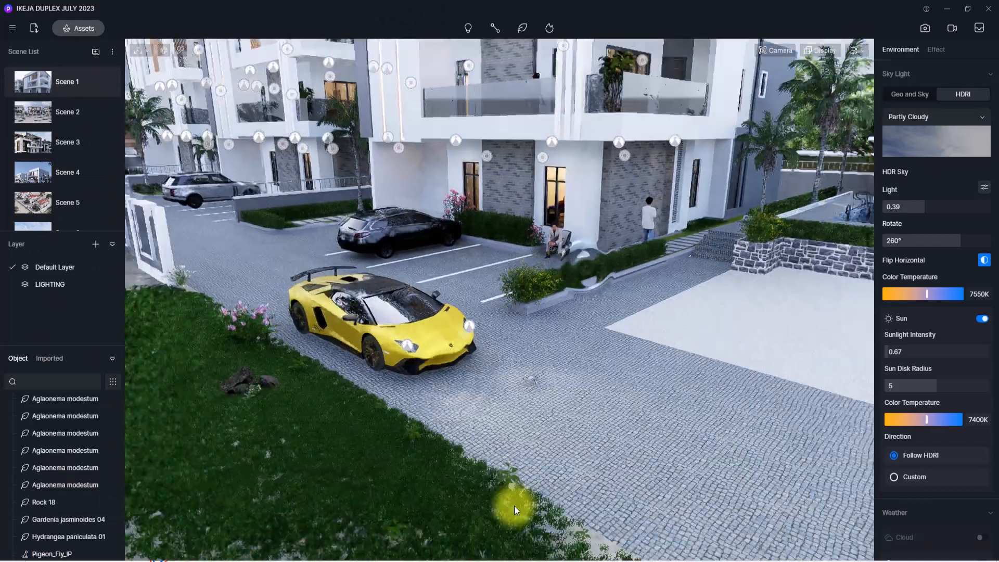
scroll(532, 448, up, 3)
click(545, 407)
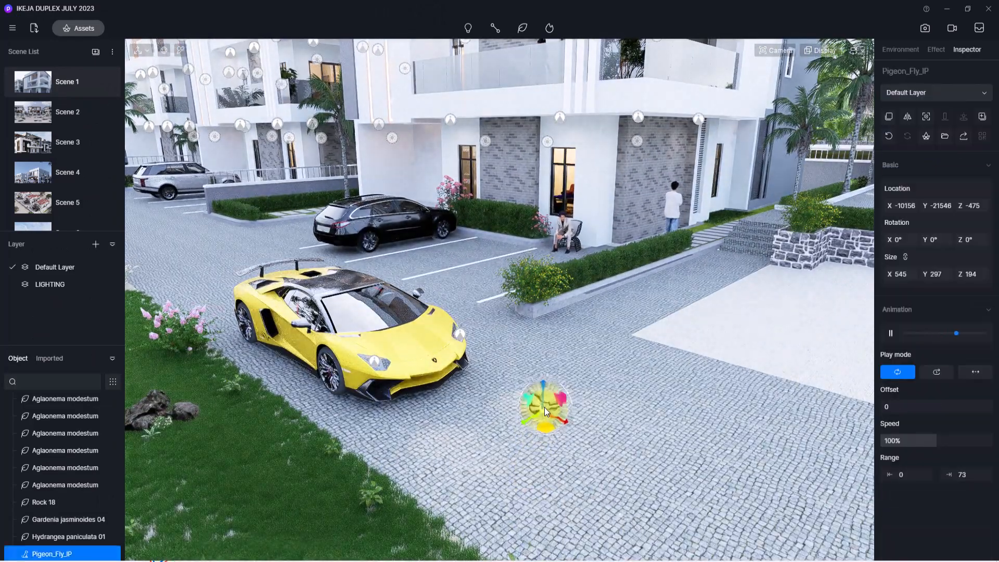
drag(544, 377, 545, 349)
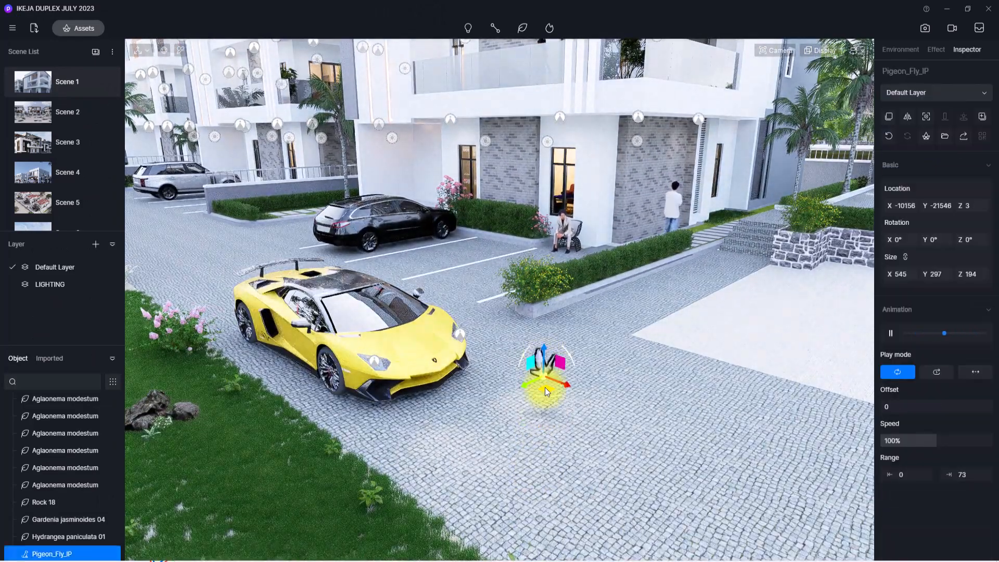
Step: Duplicate the pigeon into a loose flock of six spread over the paving in front of the yellow car
drag(545, 389, 511, 461)
click(550, 457)
click(582, 405)
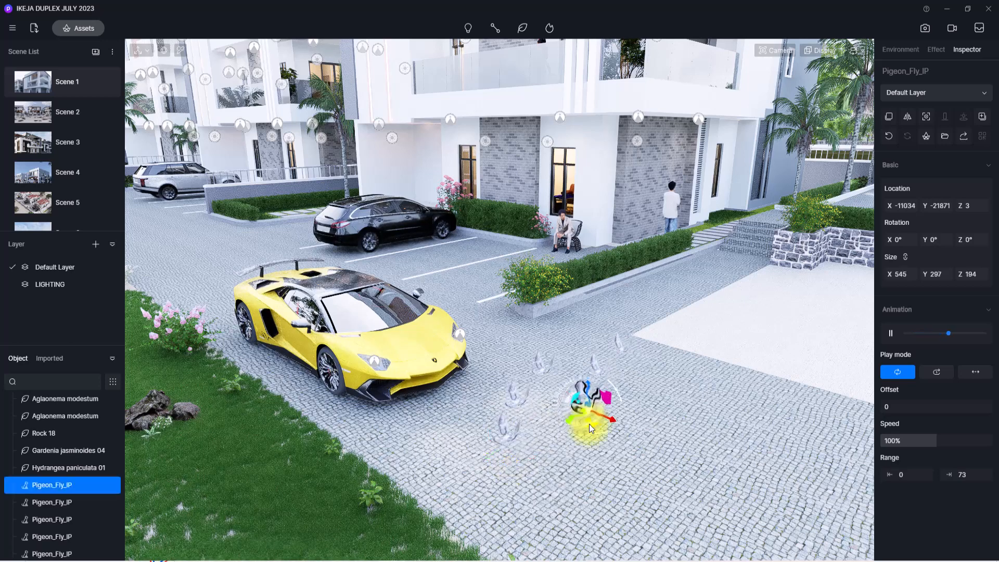
click(544, 374)
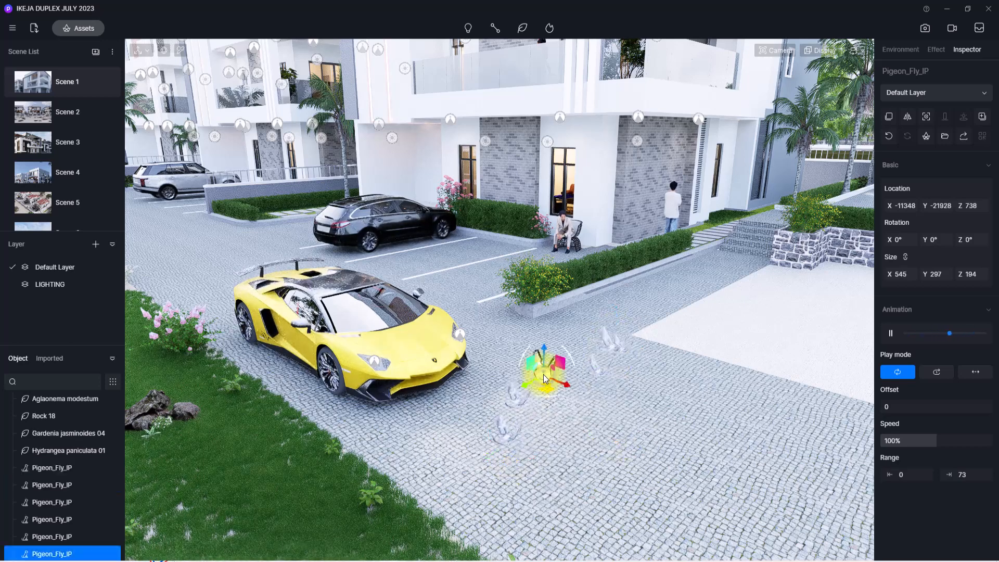
Step: Raise the pigeon nearest the car to Z 489 and the one nearest the pale slab to Z 1001
click(518, 404)
drag(515, 398, 515, 353)
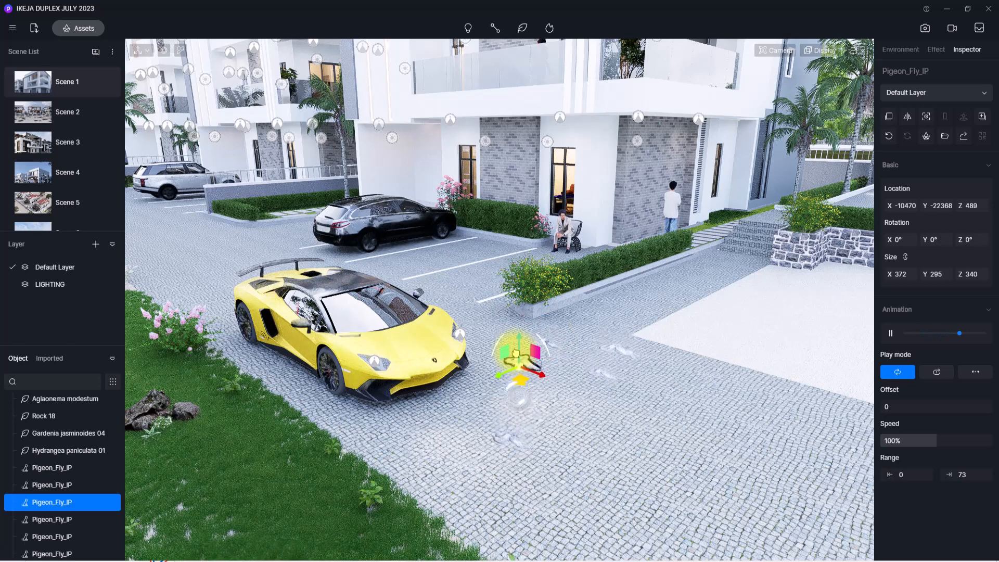
click(626, 348)
drag(614, 332, 613, 306)
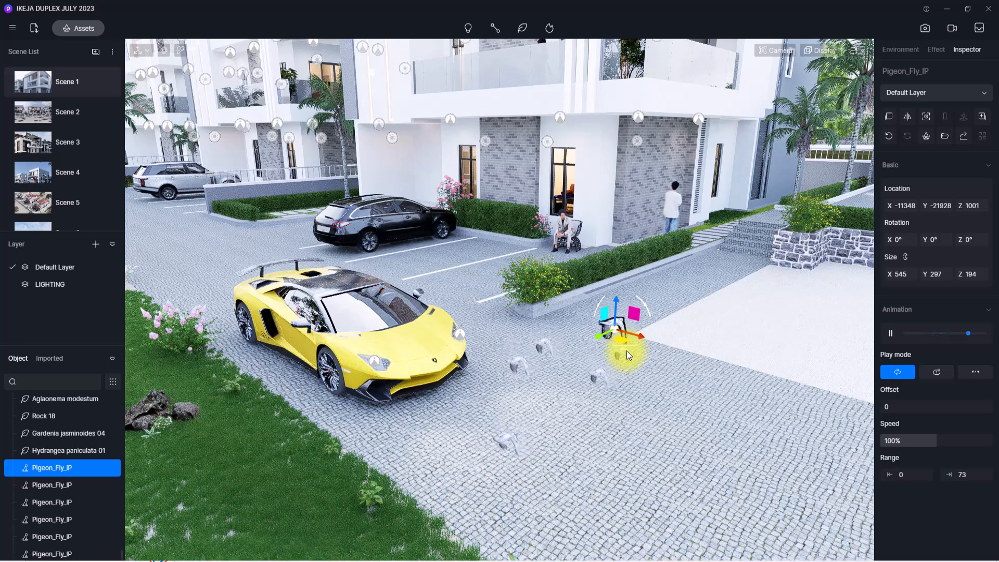
Step: Select all six Pigeon_Fly_IP models and combine them into one group
shift+click(55, 490)
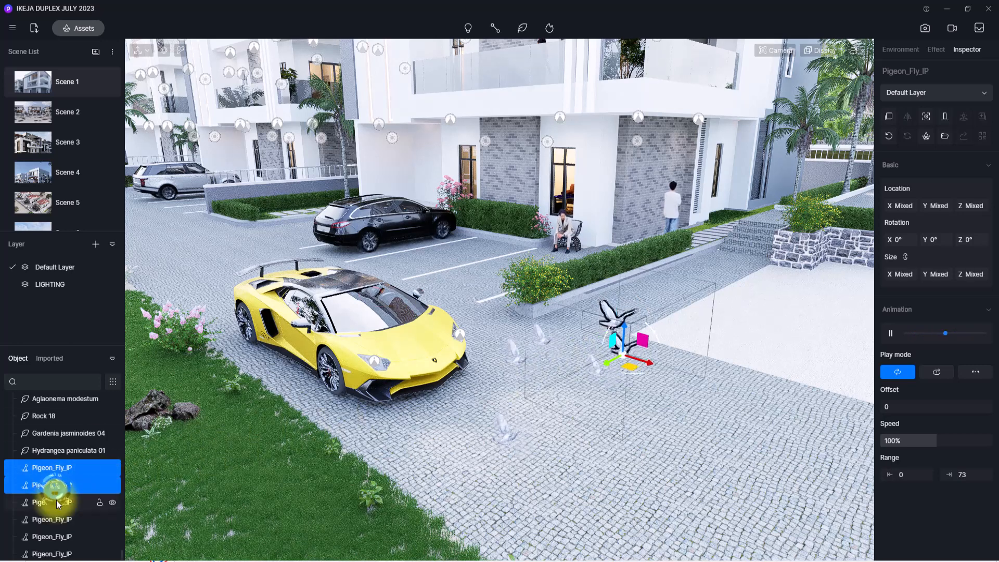
shift+click(56, 519)
shift+click(57, 544)
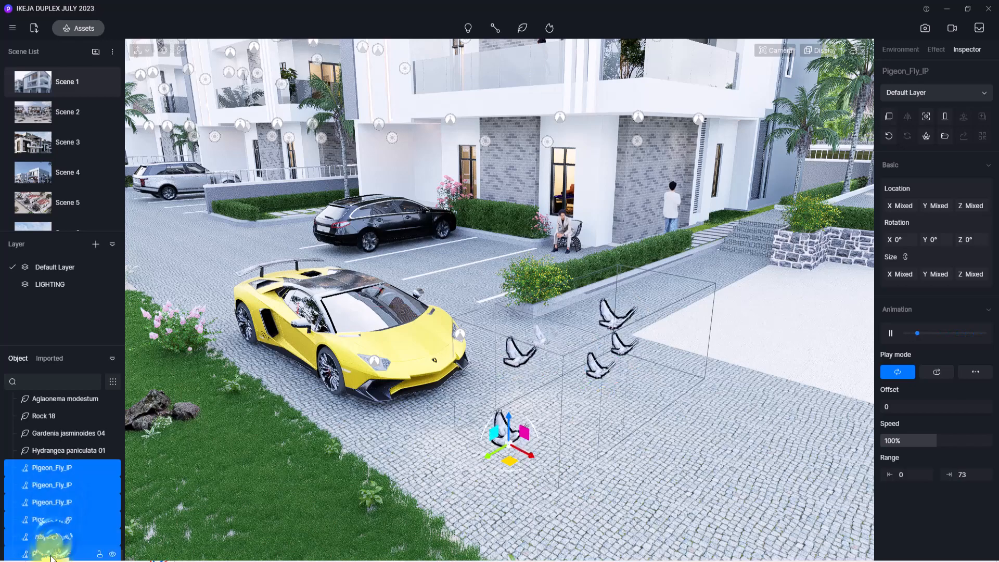
right_click(45, 498)
click(51, 421)
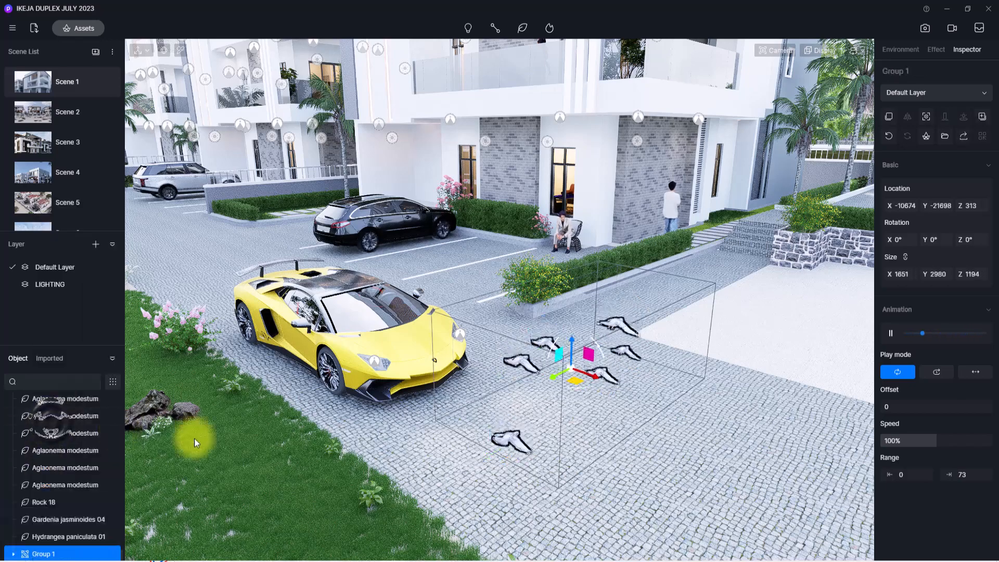
Step: Raise the pigeon group into the sky at location X 1369, Z 11288 and rotate it 185.94° about Z
scroll(496, 473, down, 4)
right_drag(495, 473, 576, 304)
scroll(576, 304, down, 3)
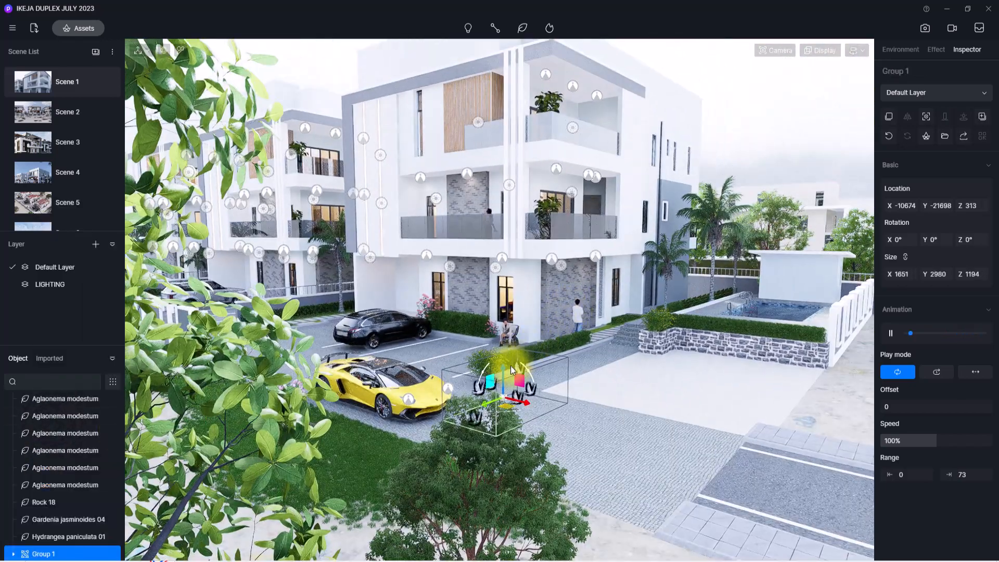
drag(504, 364, 516, 102)
right_drag(556, 266, 619, 7)
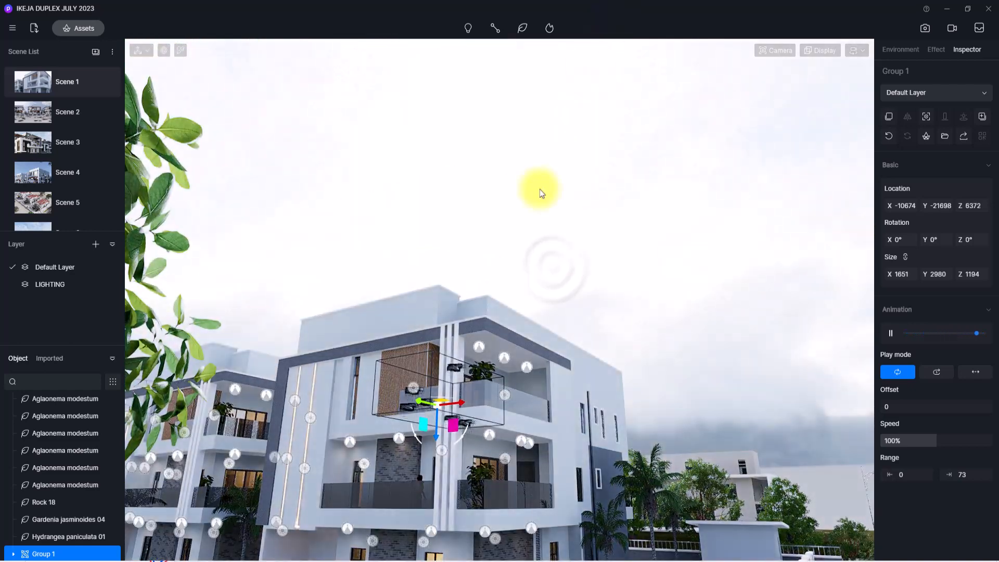
drag(436, 432, 193, 272)
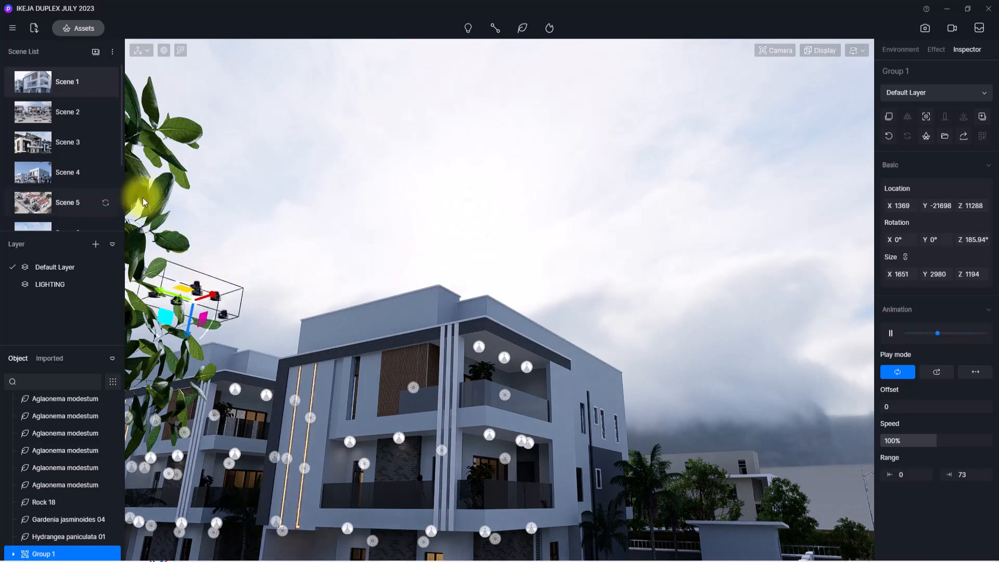
Step: In the Scene 1 view, move the pigeon flock into the distant open sky beside the main duplex's roof and deselect it
click(35, 76)
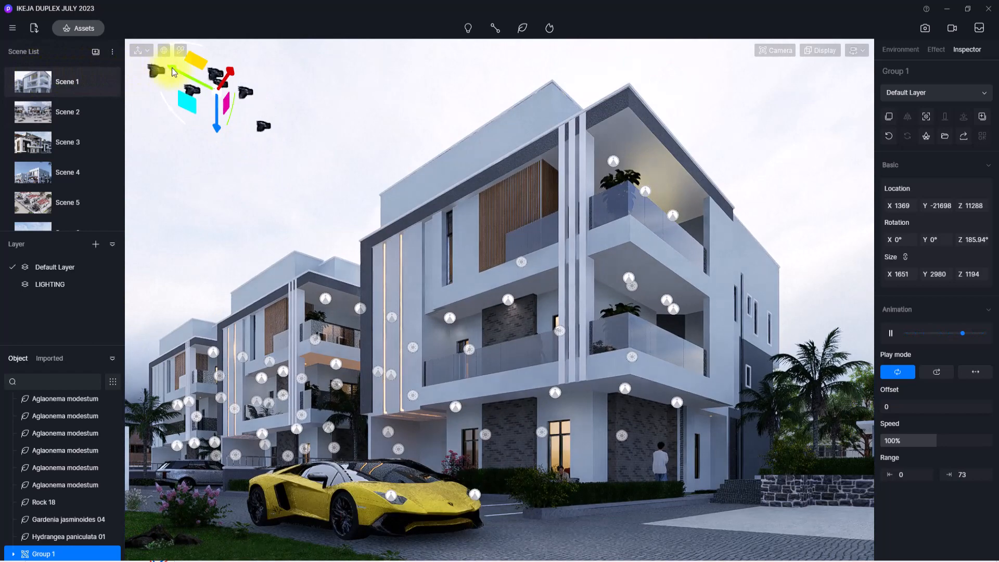
drag(189, 70, 344, 117)
click(370, 144)
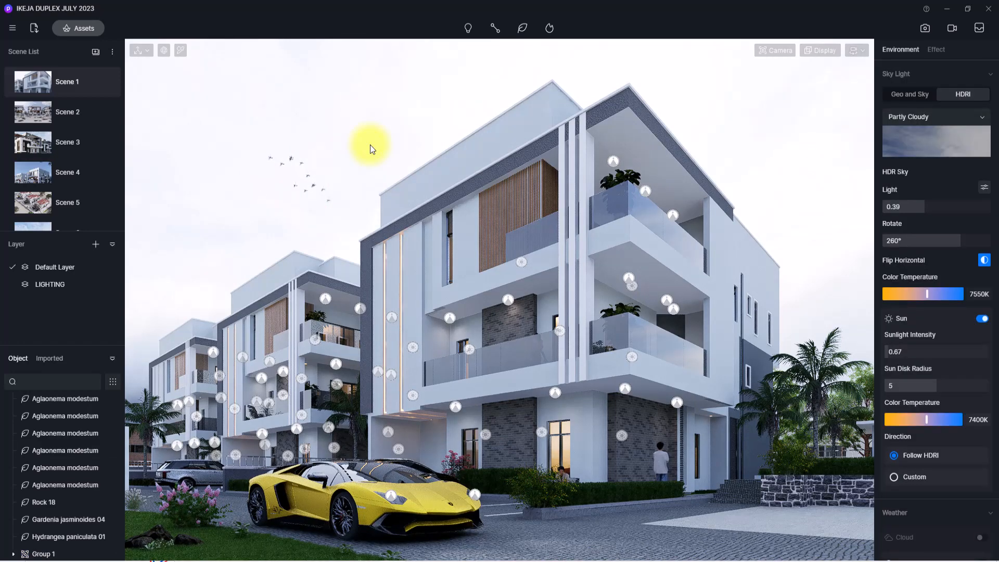
Step: Move Rock 18 on the lawn to location X -8100 and set its X size to 900 with proportions kept
right_drag(277, 455, 152, 561)
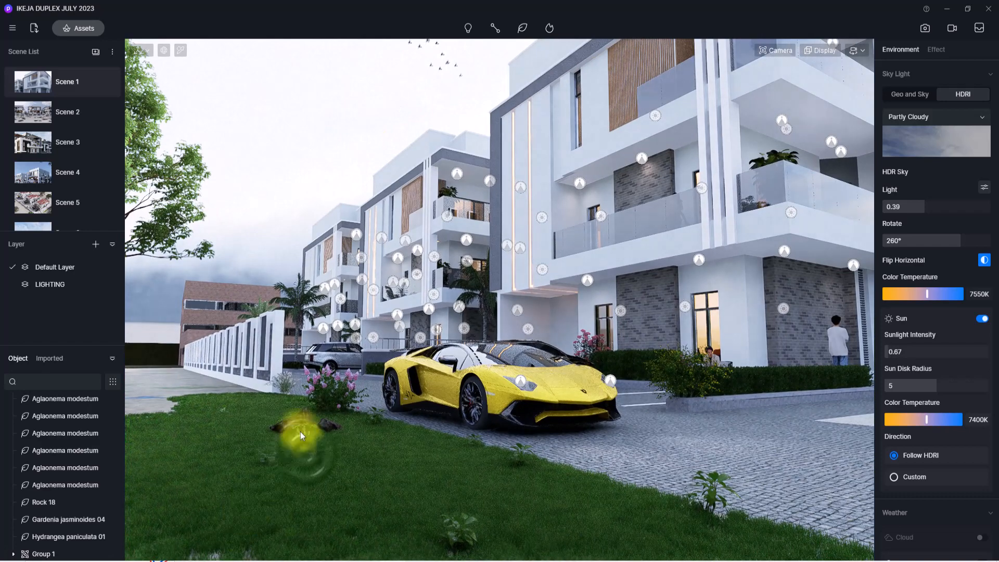
click(304, 426)
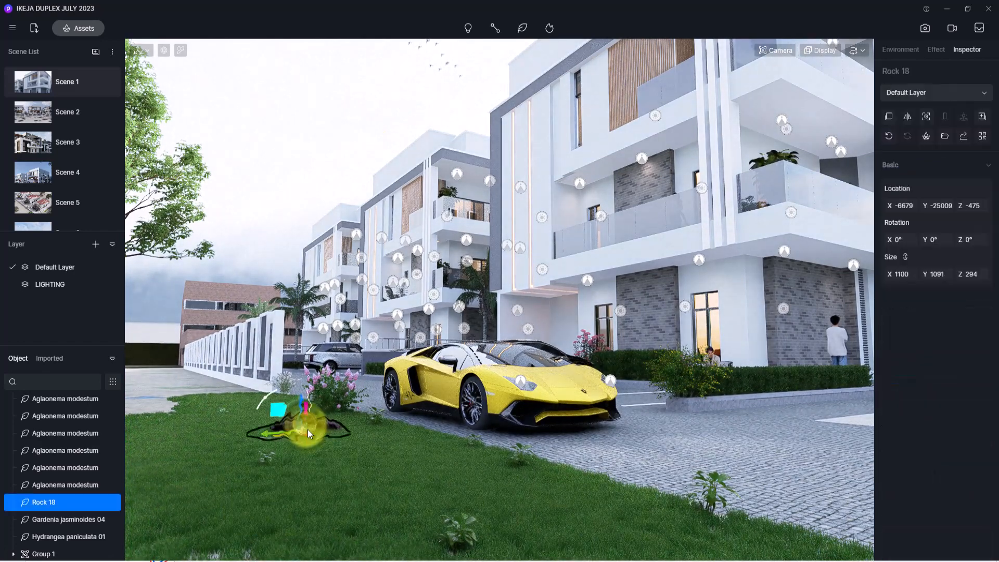
key(Delete)
drag(310, 436, 339, 473)
click(305, 428)
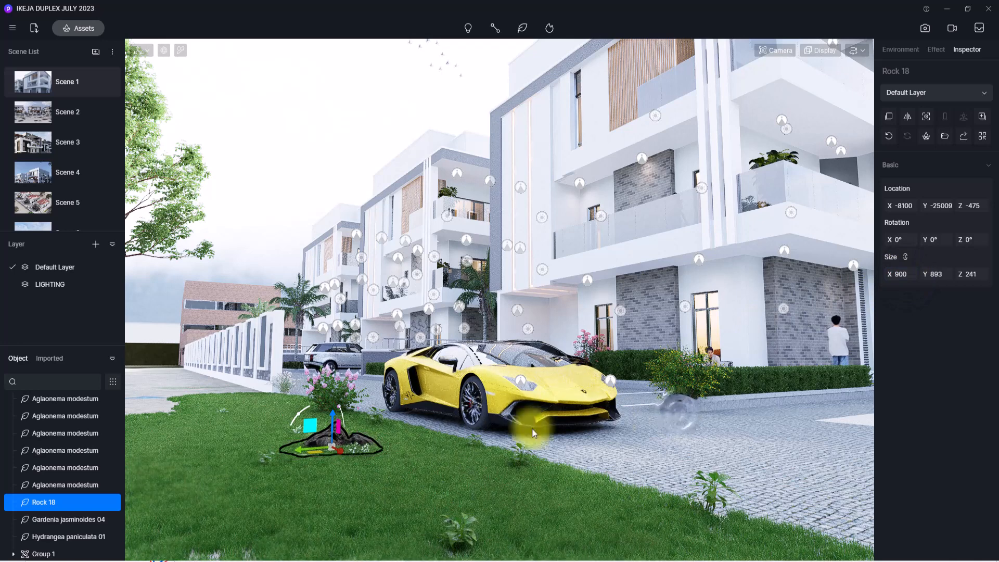
Step: Set the Gardenia jasminoides 04 by the rock to size X 450, shift it to location X -8697 and return to Scene 1
click(355, 447)
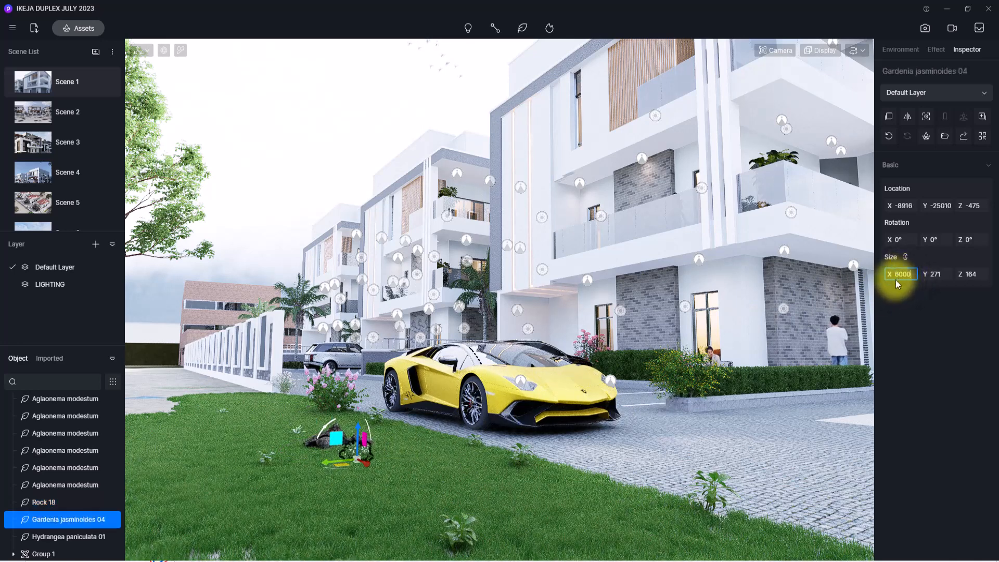
key(Return)
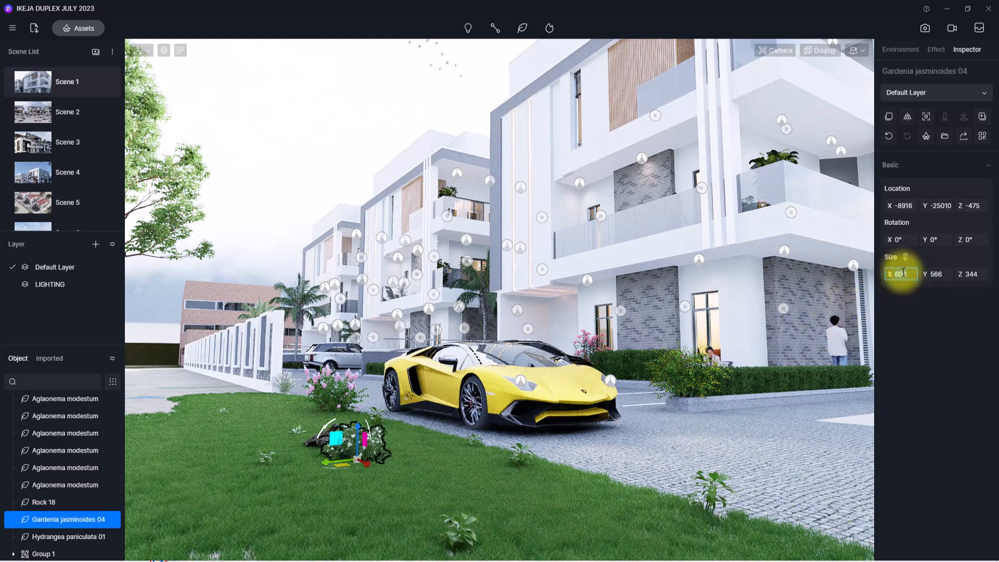
text(450)
key(Return)
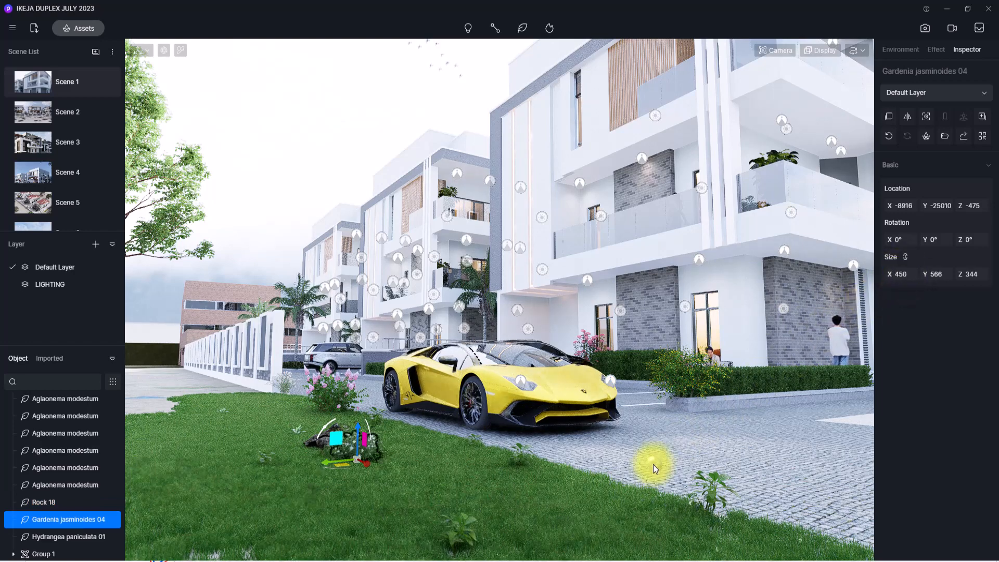
drag(370, 465, 354, 465)
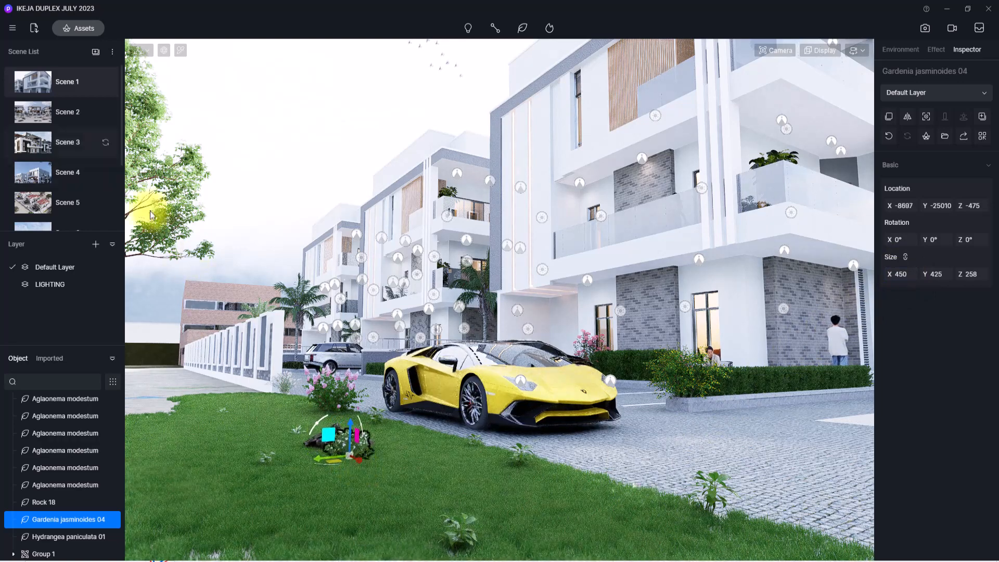
click(42, 81)
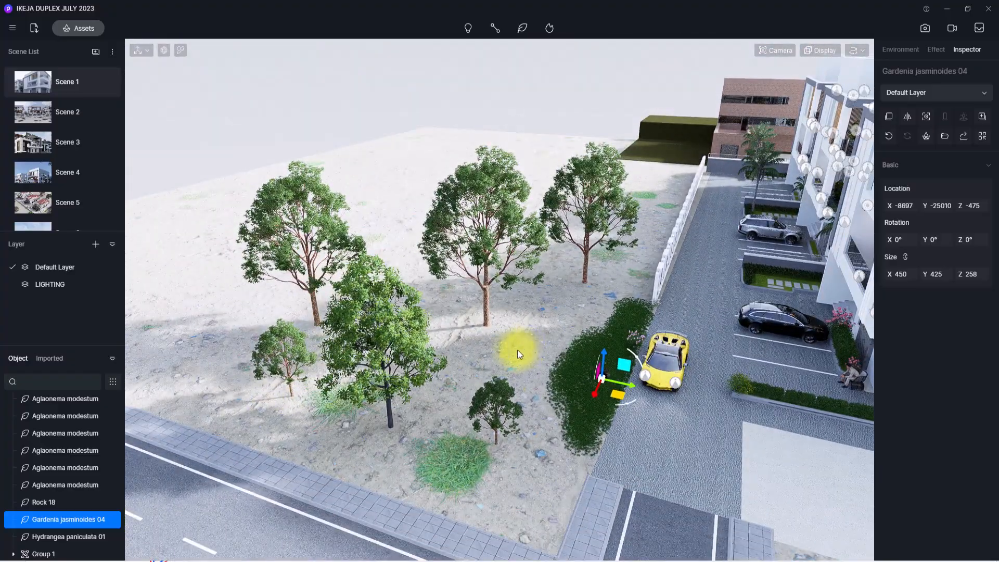
Step: Open the asset library and choose Osmanthus fragrans 13 from the Broadleaf nature models for the ground beside the lawn
scroll(485, 358, up, 3)
right_drag(485, 358, 697, 369)
scroll(567, 411, up, 4)
right_drag(567, 412, 378, 343)
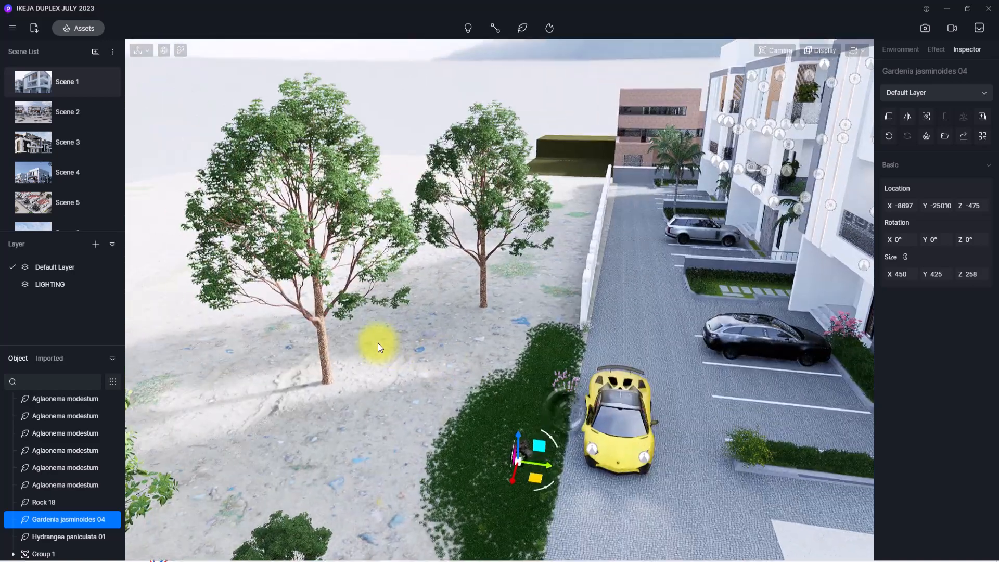
click(92, 27)
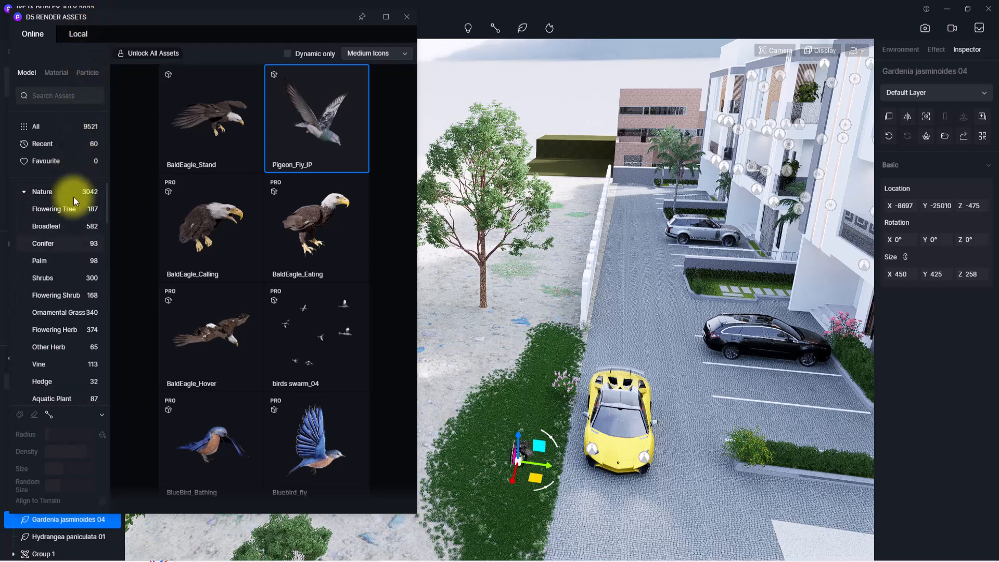
click(71, 227)
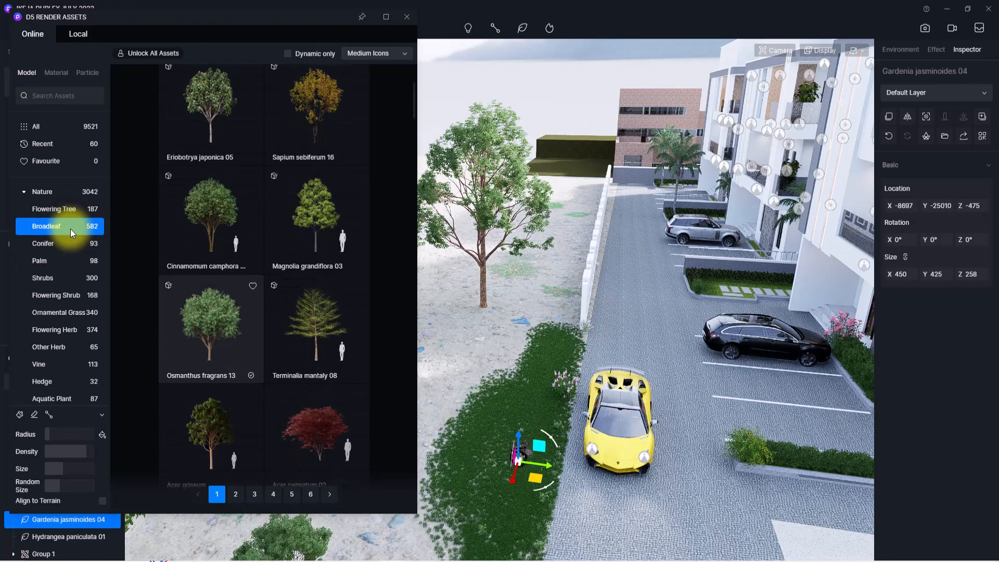
click(224, 331)
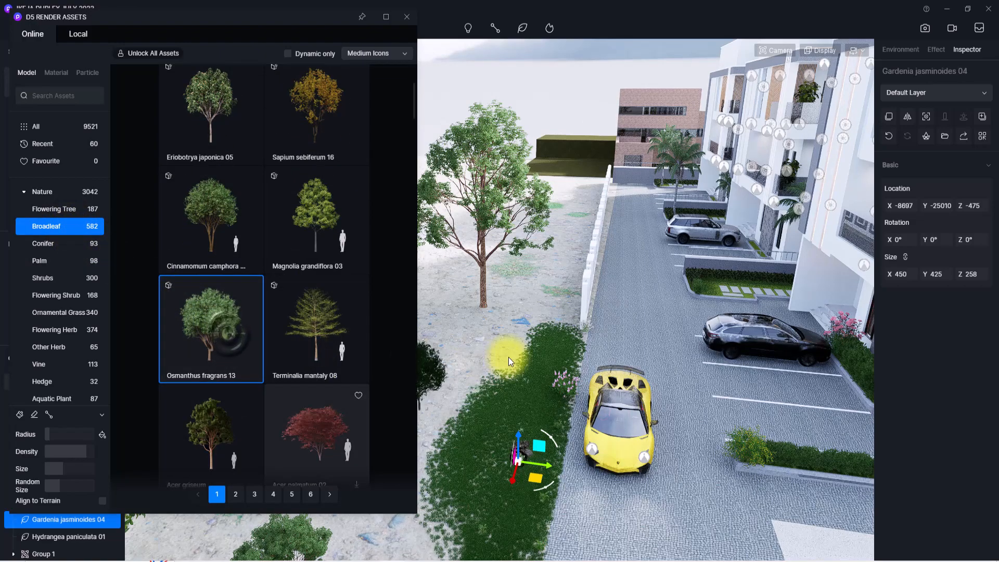
scroll(423, 442, up, 5)
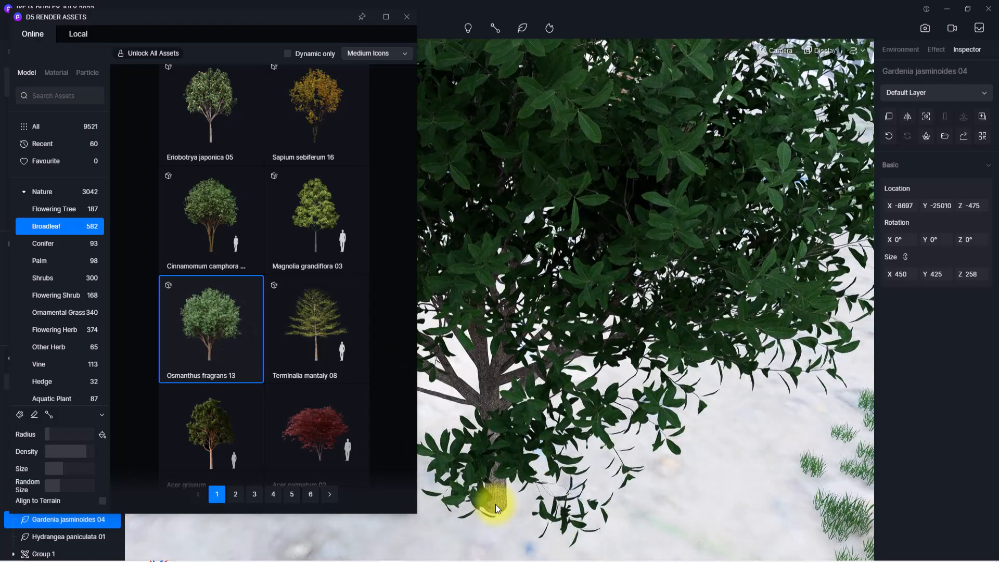
scroll(496, 504, down, 10)
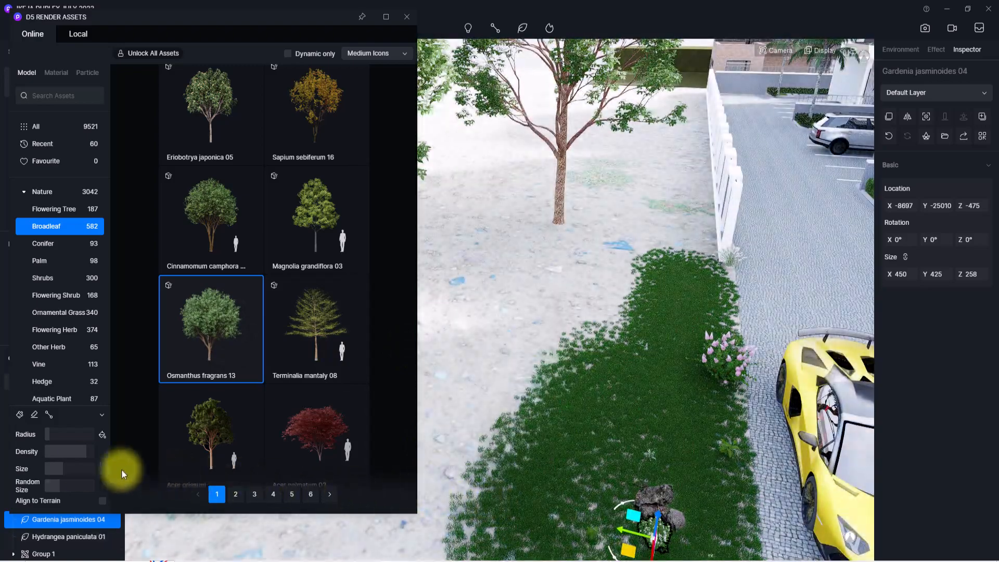
Step: Place the Osmanthus fragrans 13 tree at the outer edge of the lawn and close the asset library
click(182, 344)
click(206, 354)
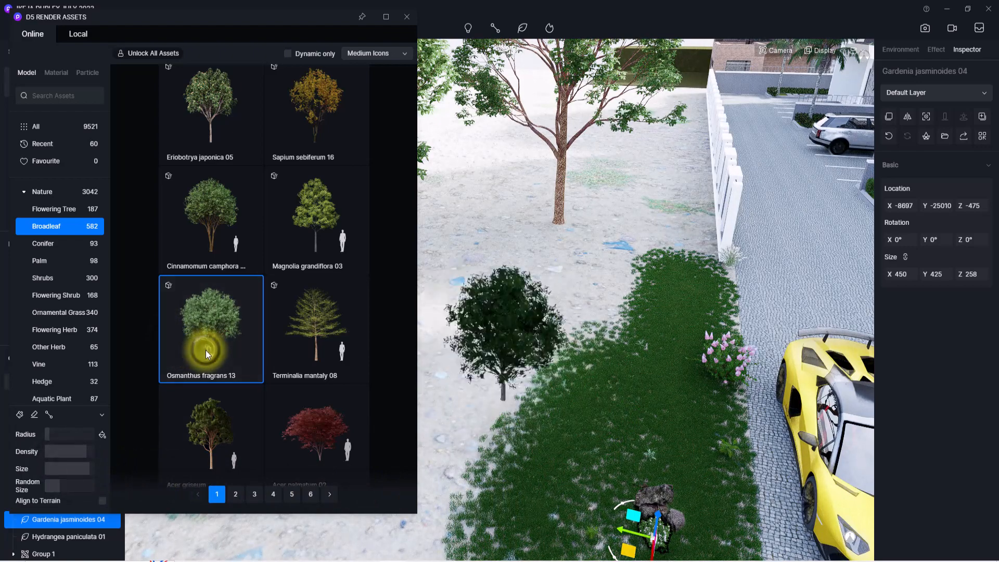
click(519, 445)
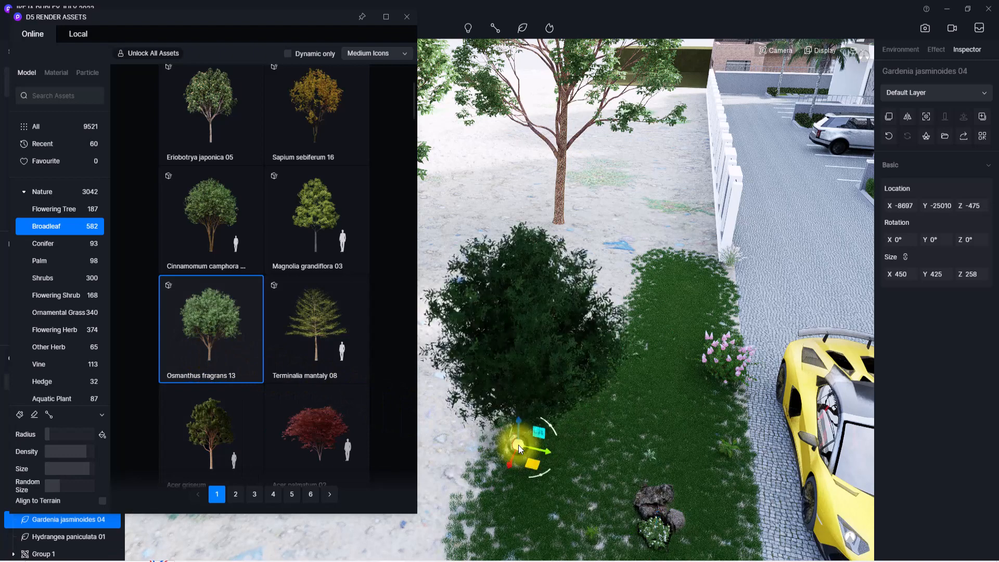
click(461, 234)
click(406, 17)
Step: Set the Osmanthus tree's X size to 4500, move it to X -8766, Y -27275 and check it from Scene 1
click(548, 381)
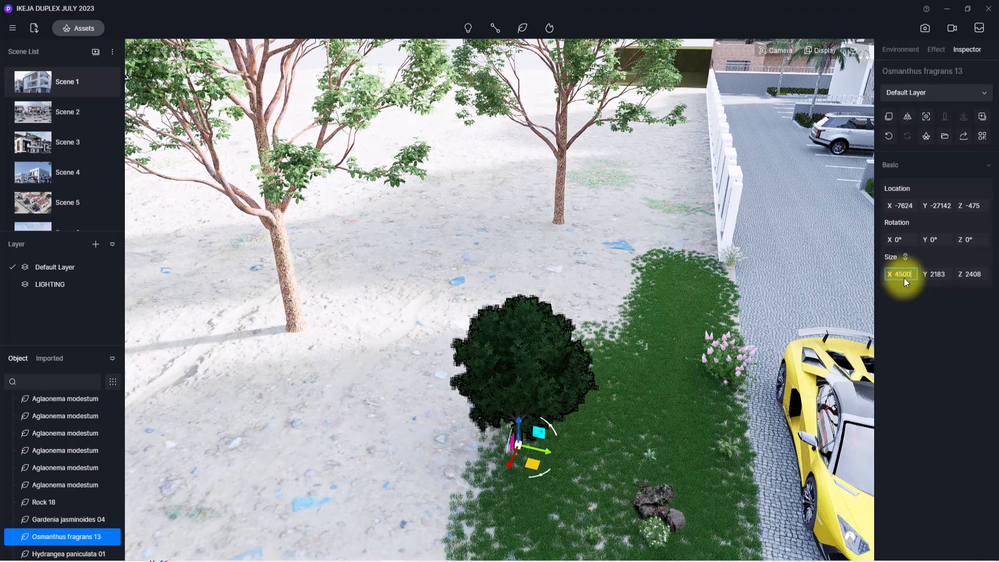
key(Return)
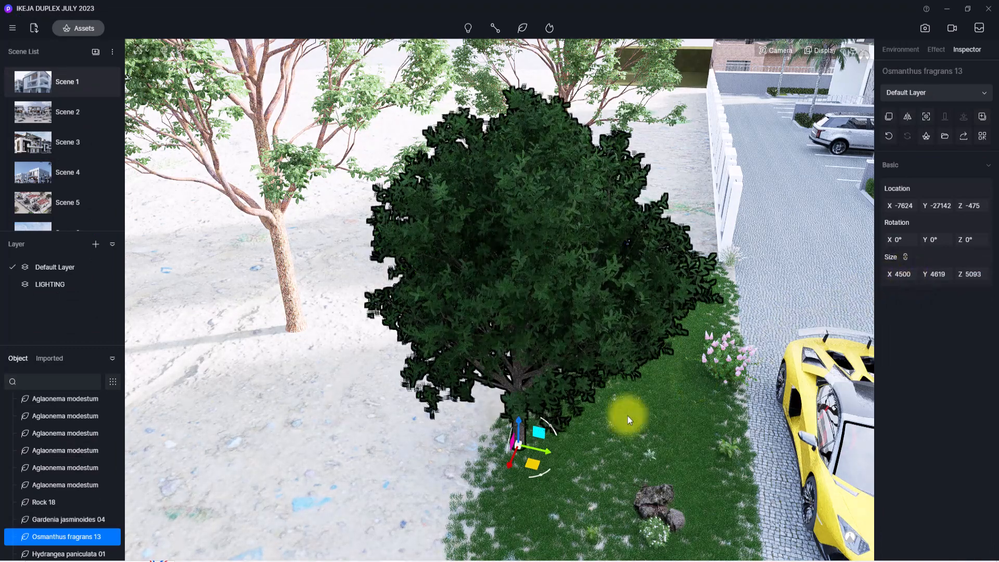
drag(527, 465, 494, 524)
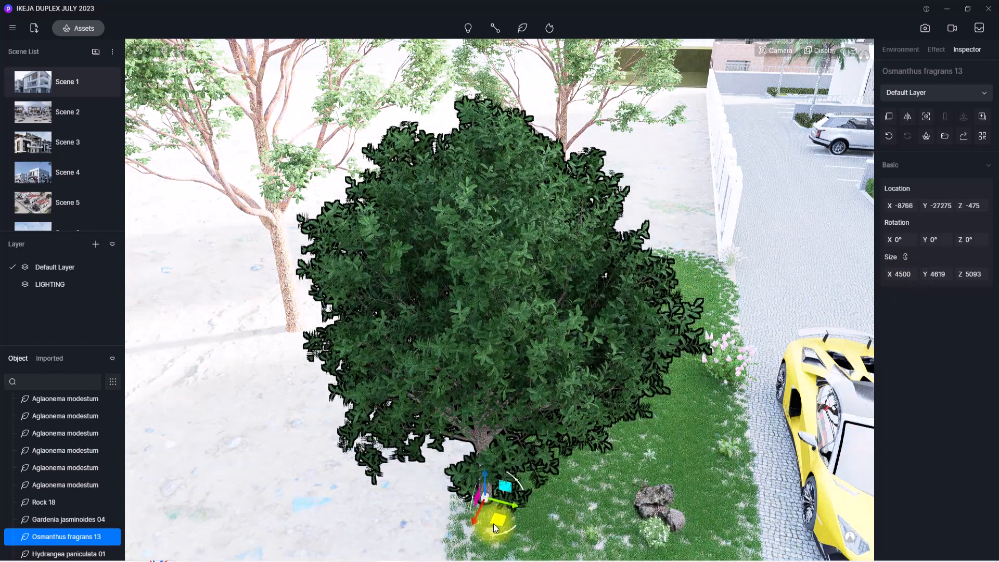
click(42, 82)
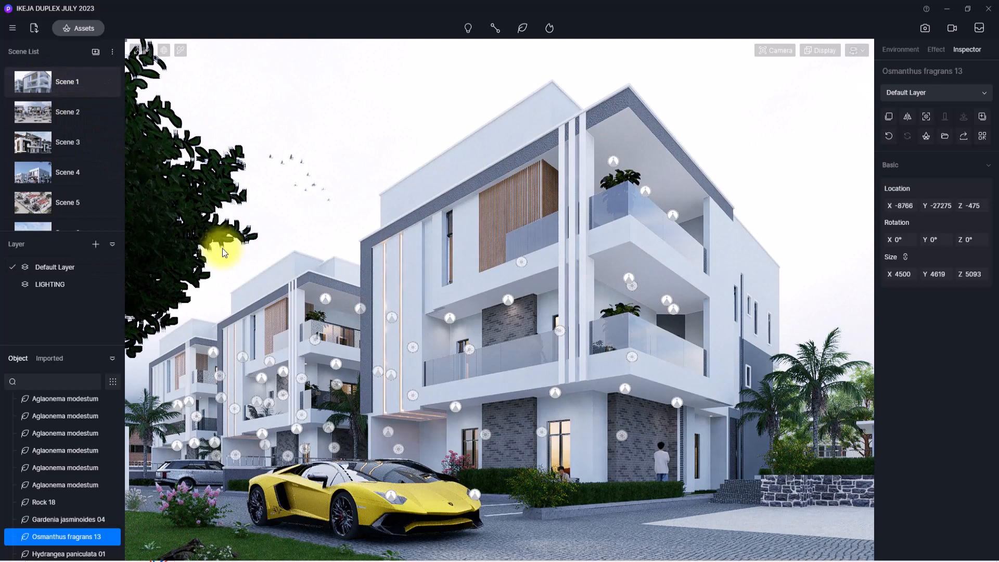
Step: Shift the Osmanthus tree along the lawn edge to location Y -27391, check its framing in Scene 1 and save the project
key(f)
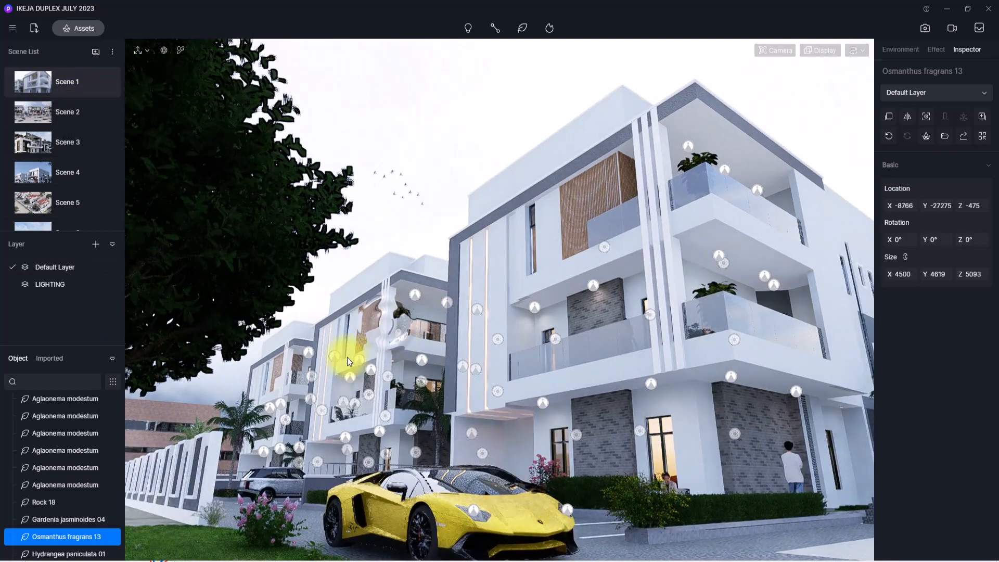
drag(425, 495, 355, 492)
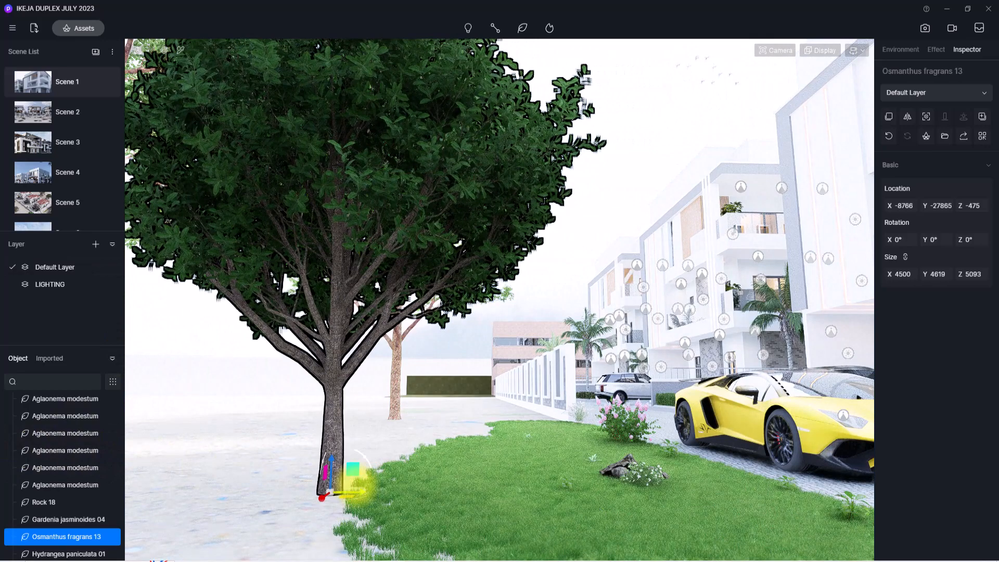
click(36, 86)
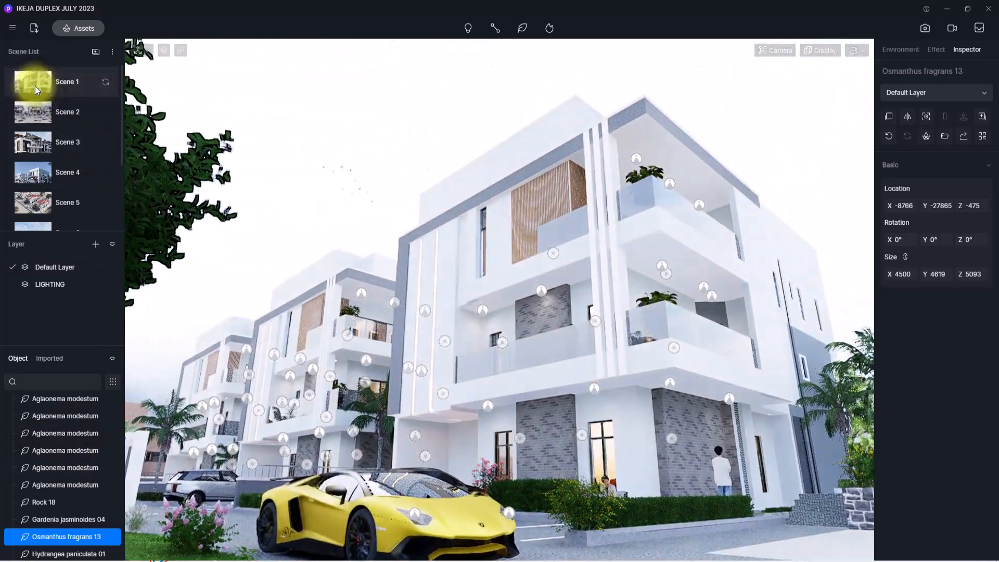
key(f)
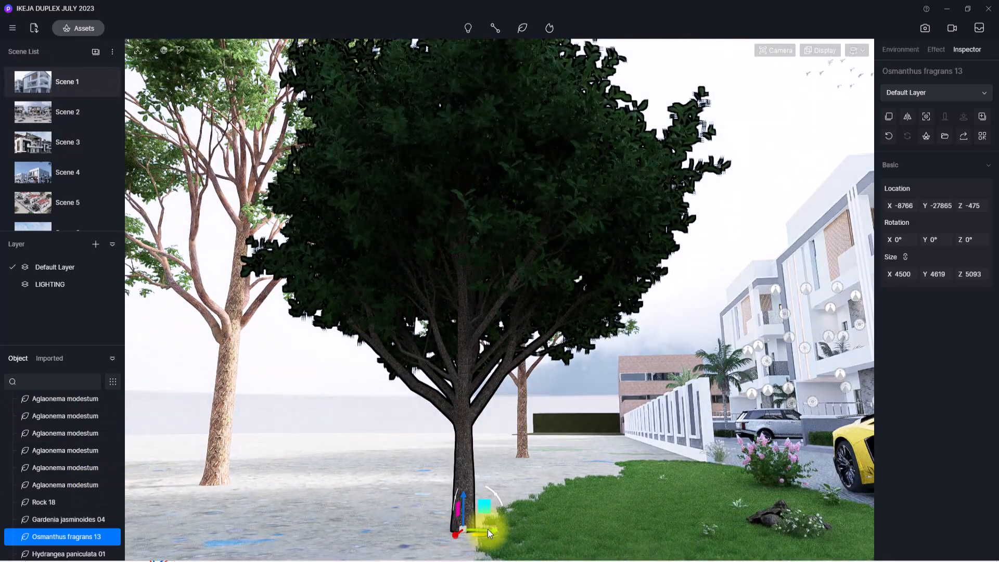
drag(488, 531, 543, 539)
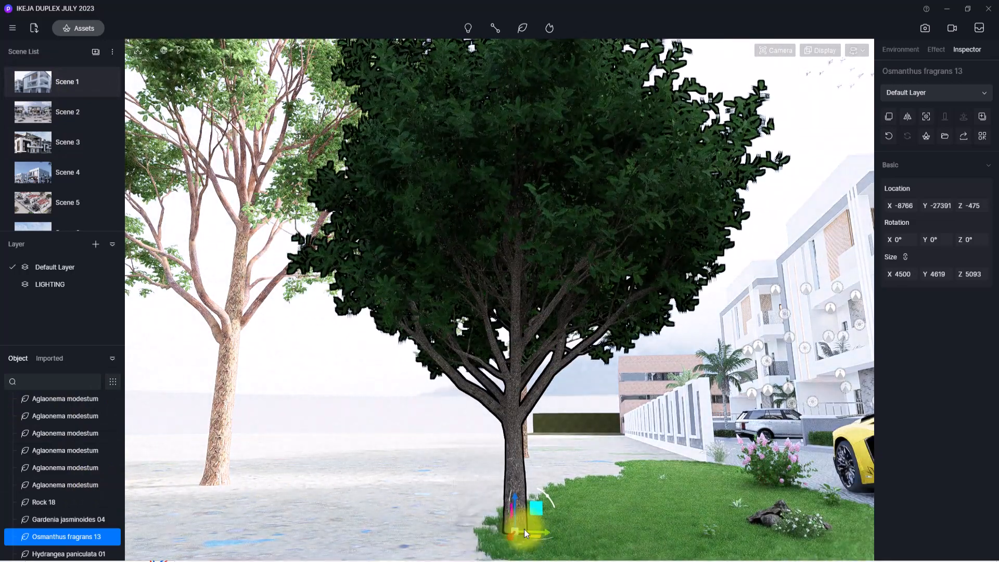
click(39, 81)
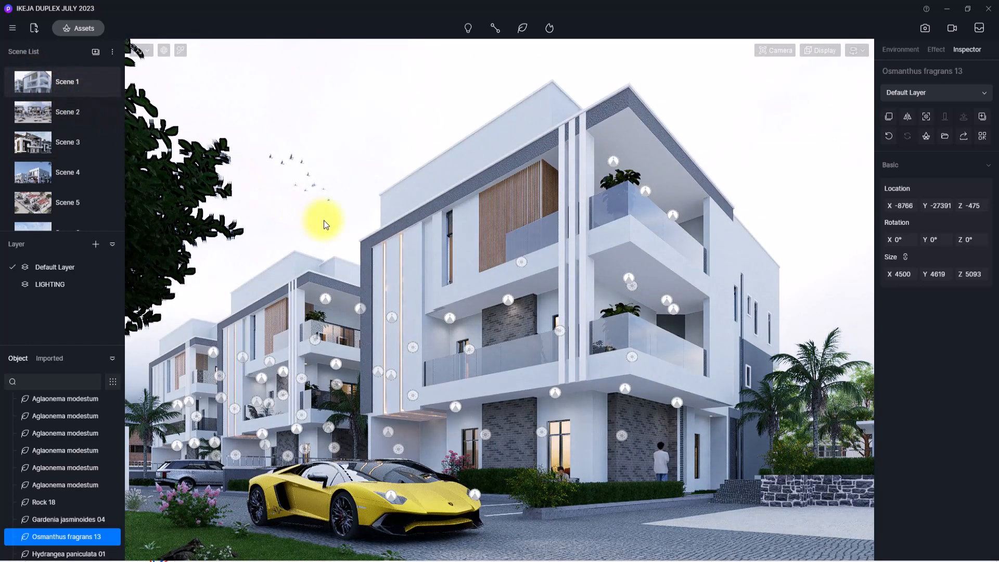
key(ctrl)
key(ctrl+s)
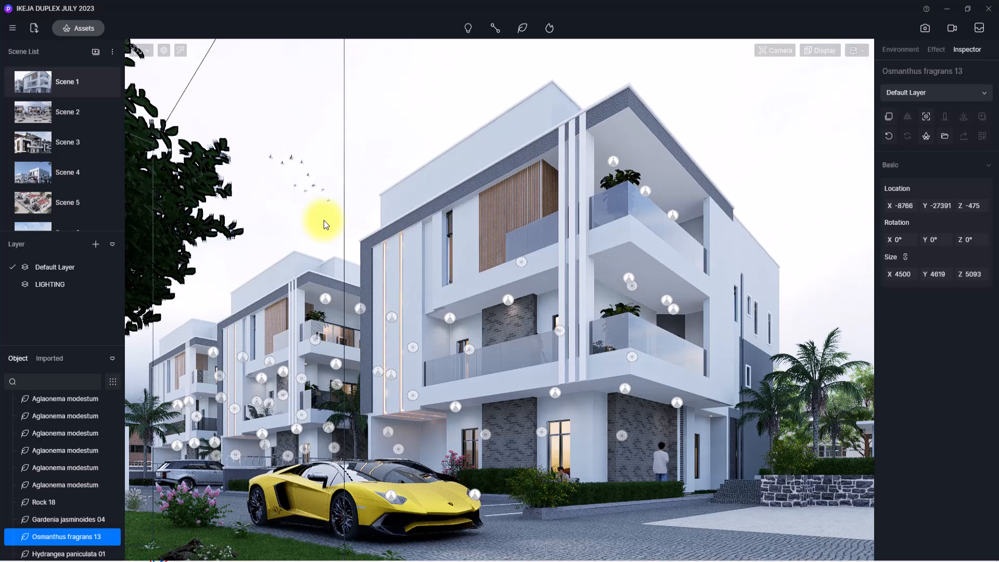
Step: Open the local models in the asset library and choose curtain.d5a for the duplex windows
click(86, 24)
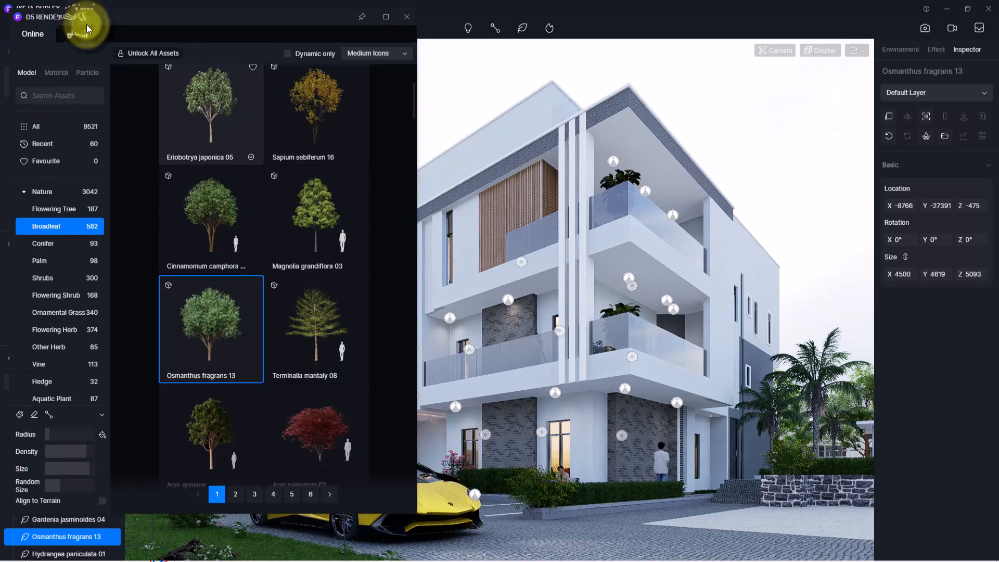
click(84, 34)
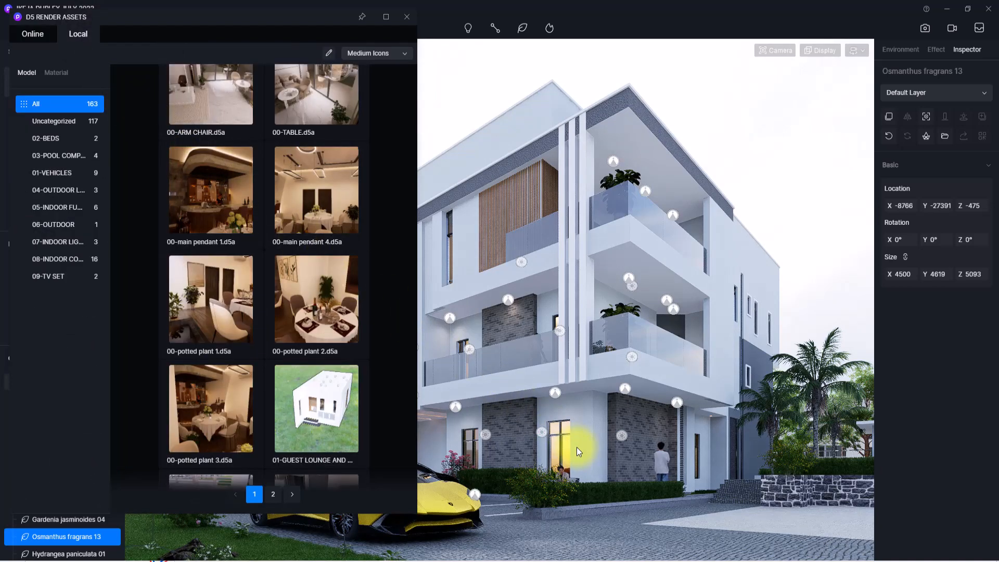
scroll(642, 300, up, 3)
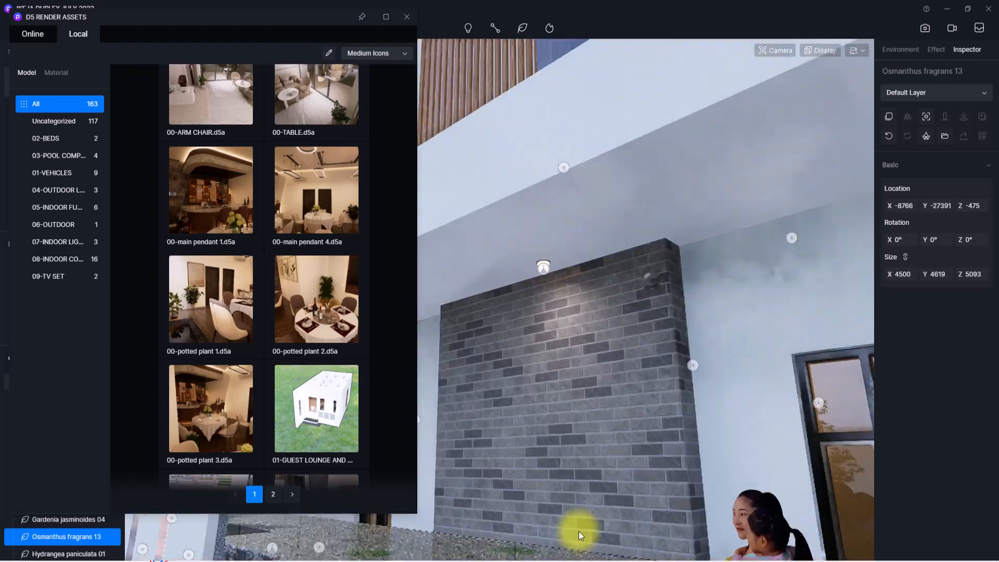
scroll(282, 283, down, 10)
scroll(282, 284, down, 10)
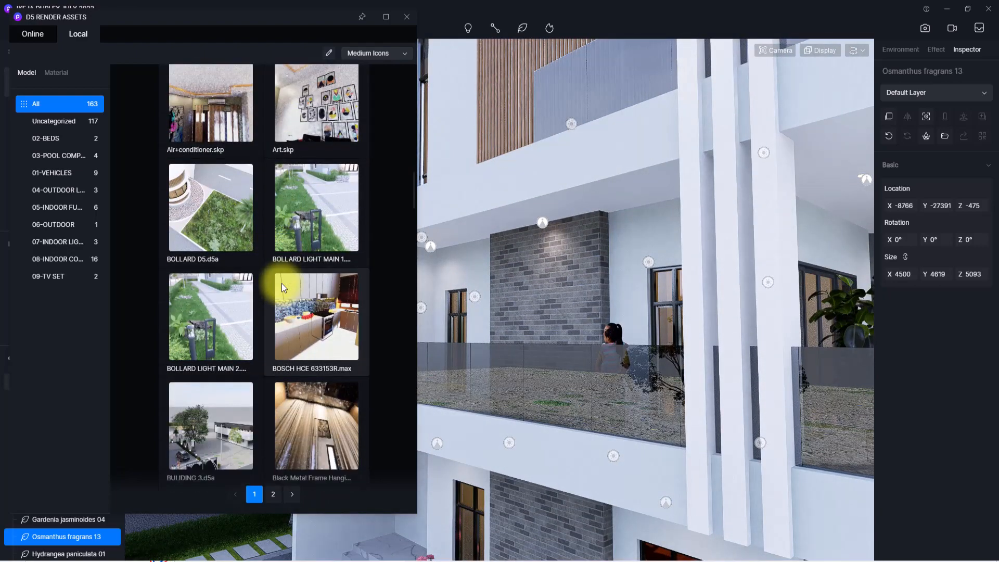
scroll(282, 283, down, 4)
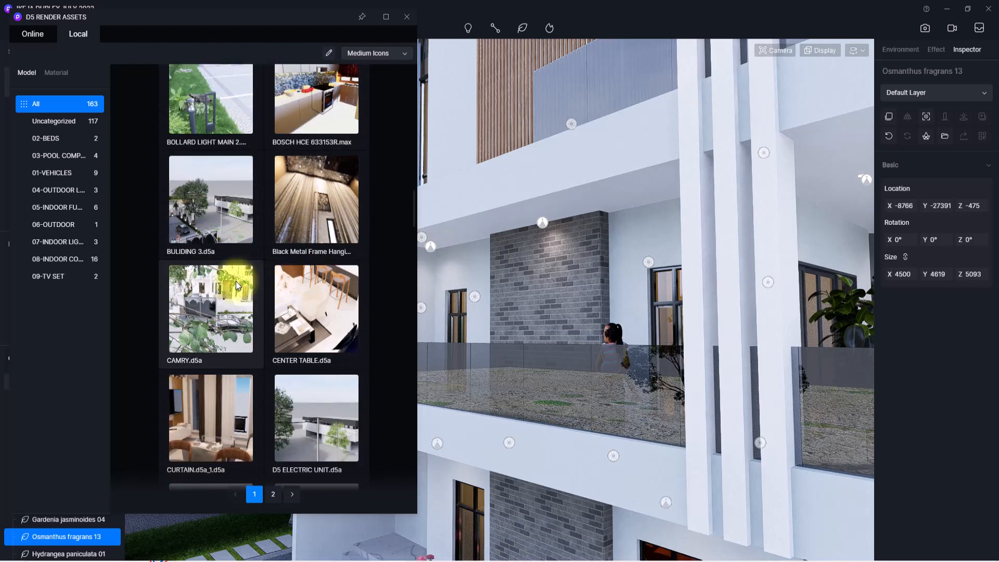
scroll(235, 282, down, 8)
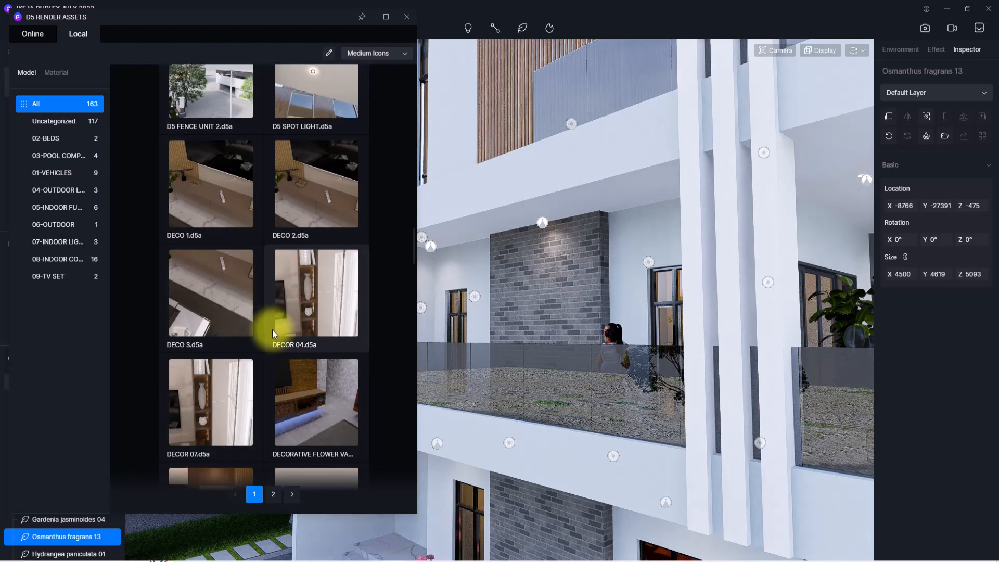
scroll(275, 333, down, 10)
scroll(275, 333, down, 20)
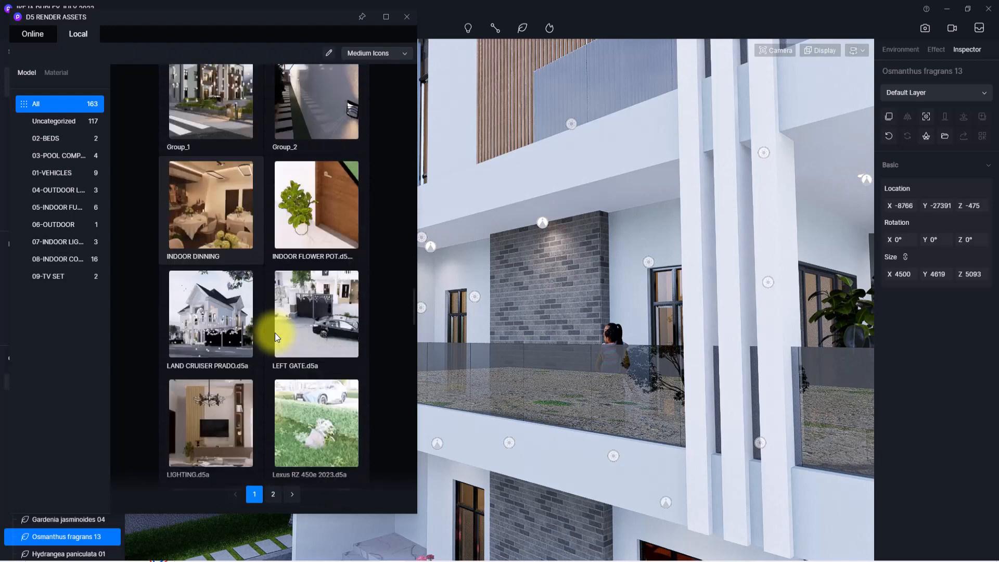
scroll(260, 325, down, 20)
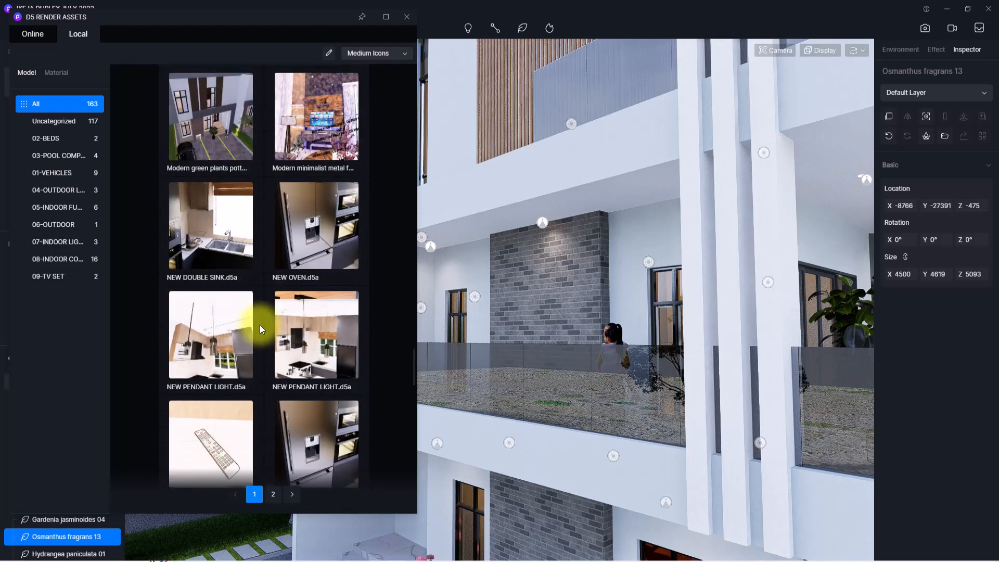
scroll(260, 324, down, 12)
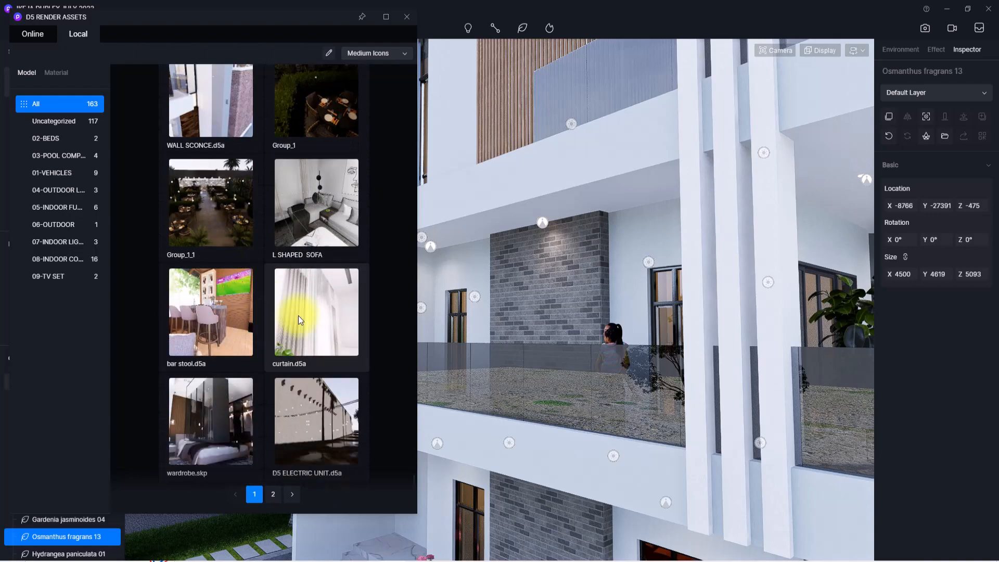
click(350, 341)
Step: Place the curtain on the paving between the black car and the seated man, and close the asset library
right_drag(668, 524, 490, 416)
click(512, 430)
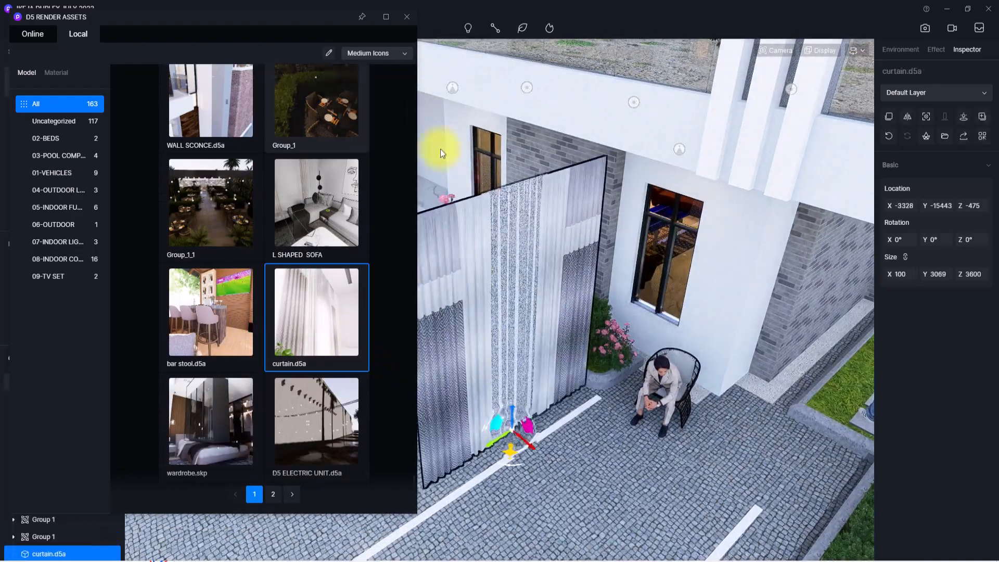
click(407, 17)
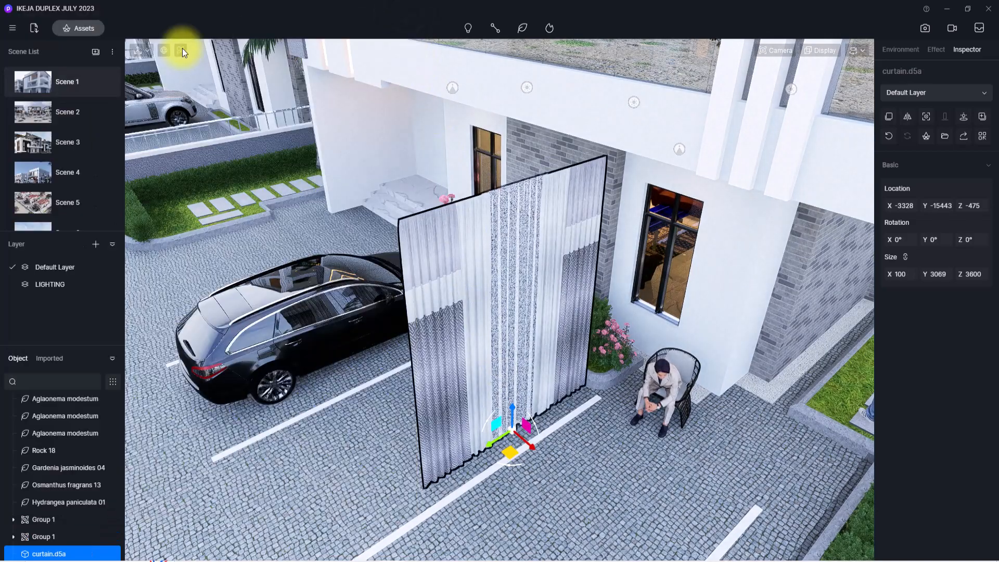
Step: Sample the White Gauze Curtain material from the middle panel of the placed curtain
click(180, 50)
click(511, 302)
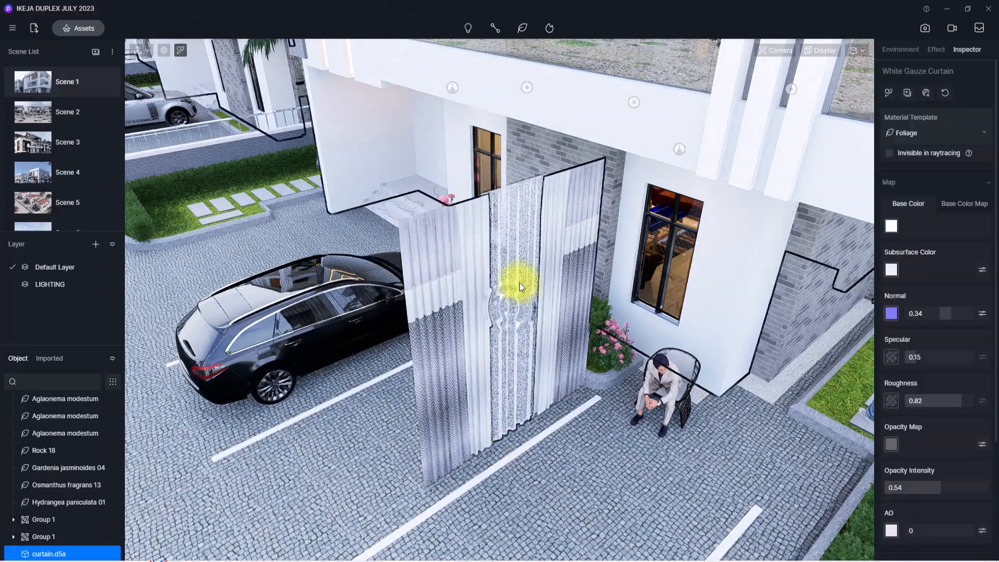
scroll(530, 266, up, 5)
scroll(528, 265, down, 3)
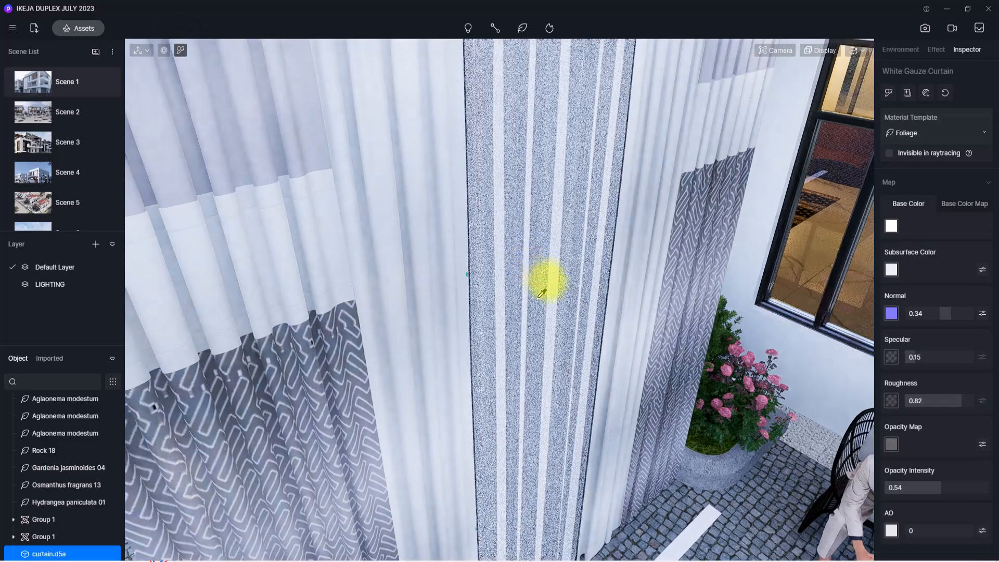
scroll(541, 294, down, 3)
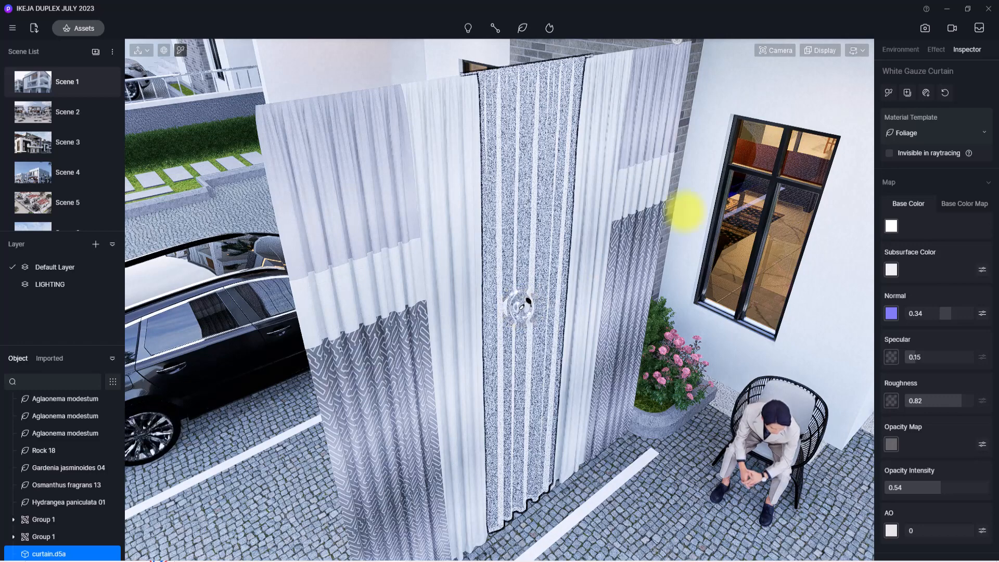
Step: Apply the White Gauze Curtain material to the curtain's plain, patterned and upper fabric panels
click(888, 93)
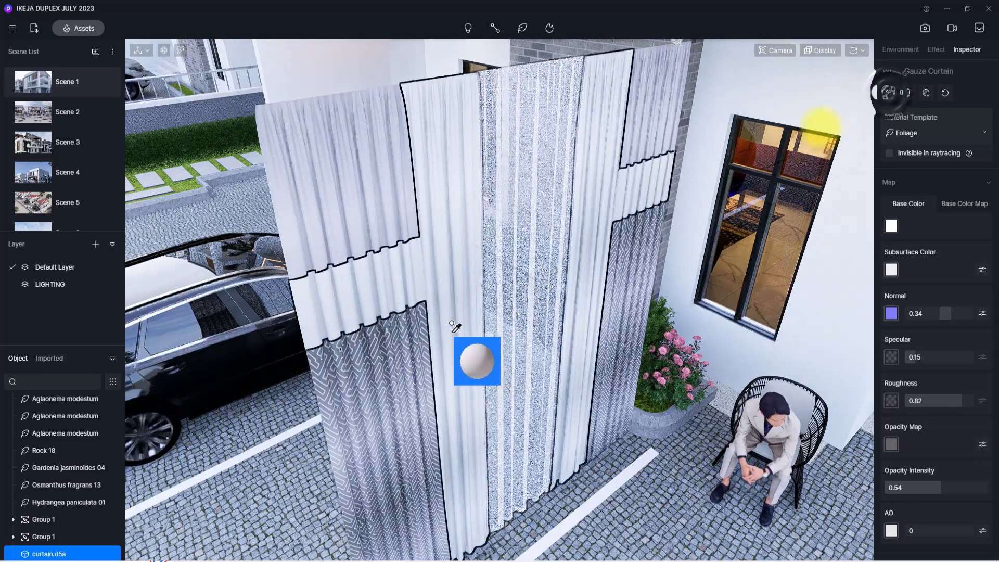
click(390, 380)
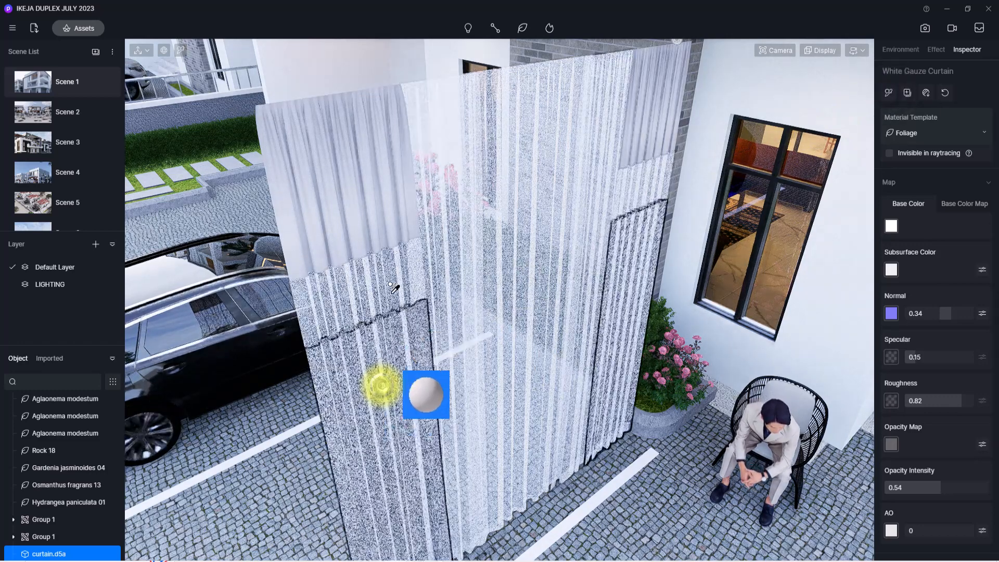
click(352, 194)
scroll(473, 357, down, 10)
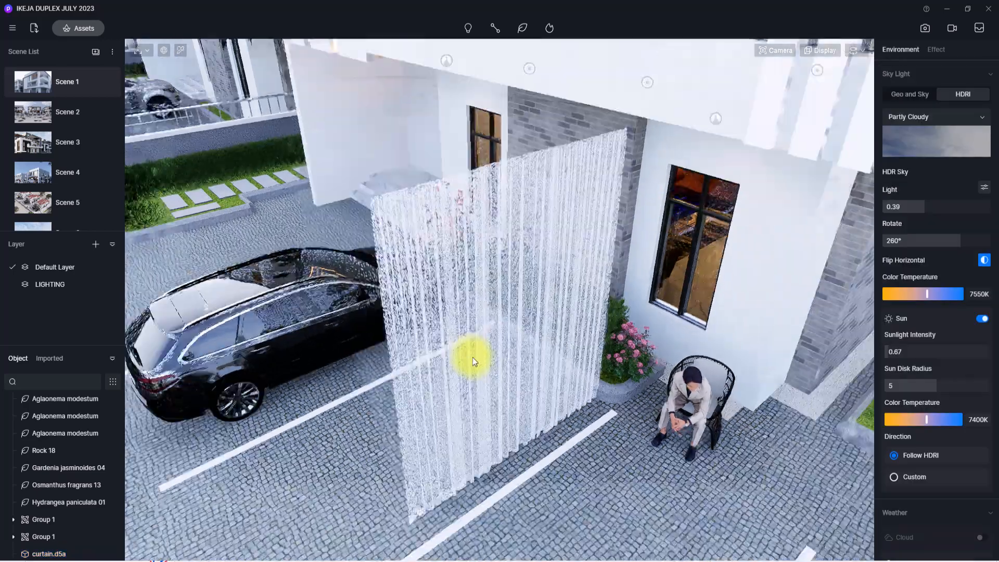
Step: Rotate the curtain 90° about Z and move it to Y -12164, behind the ground-floor window near the seated man
click(480, 367)
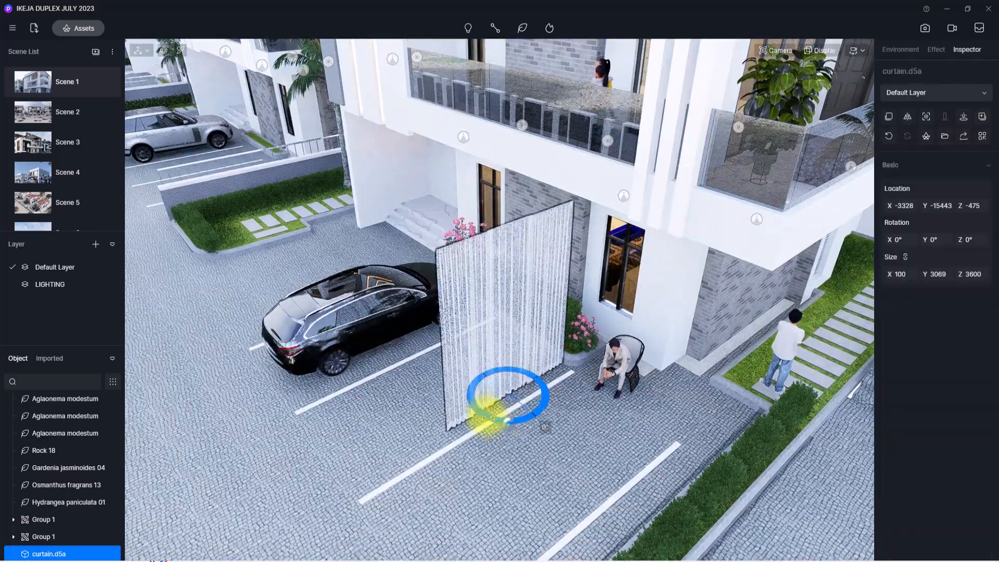
drag(488, 418, 593, 363)
scroll(556, 339, up, 3)
right_drag(555, 339, 731, 224)
scroll(446, 339, down, 4)
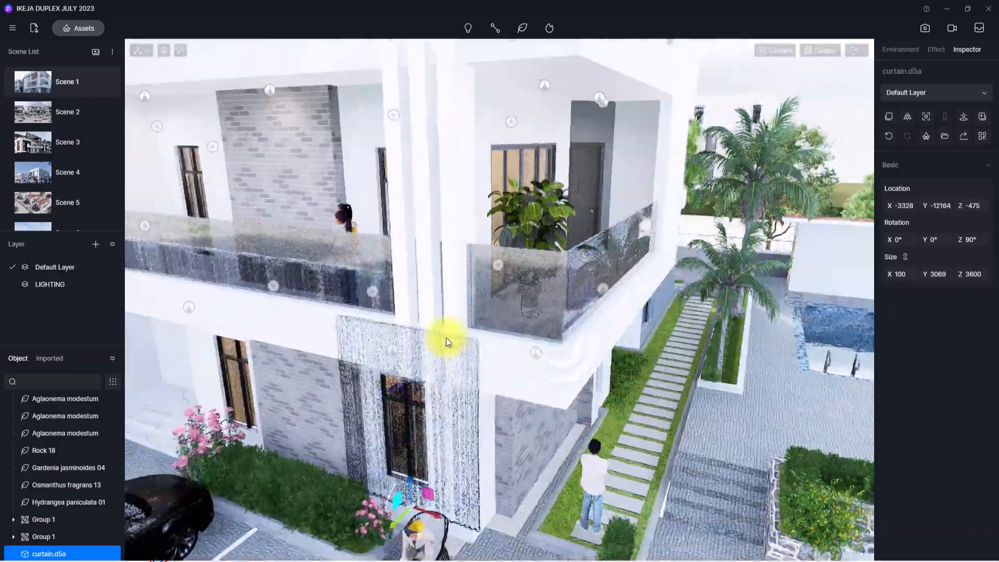
scroll(449, 426, up, 6)
right_drag(446, 338, 635, 326)
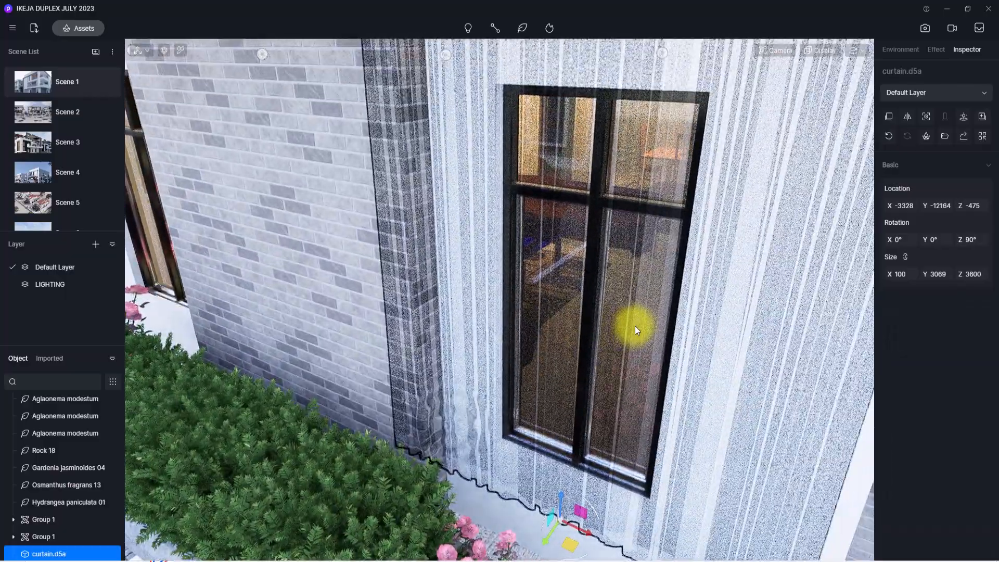
scroll(635, 325, down, 3)
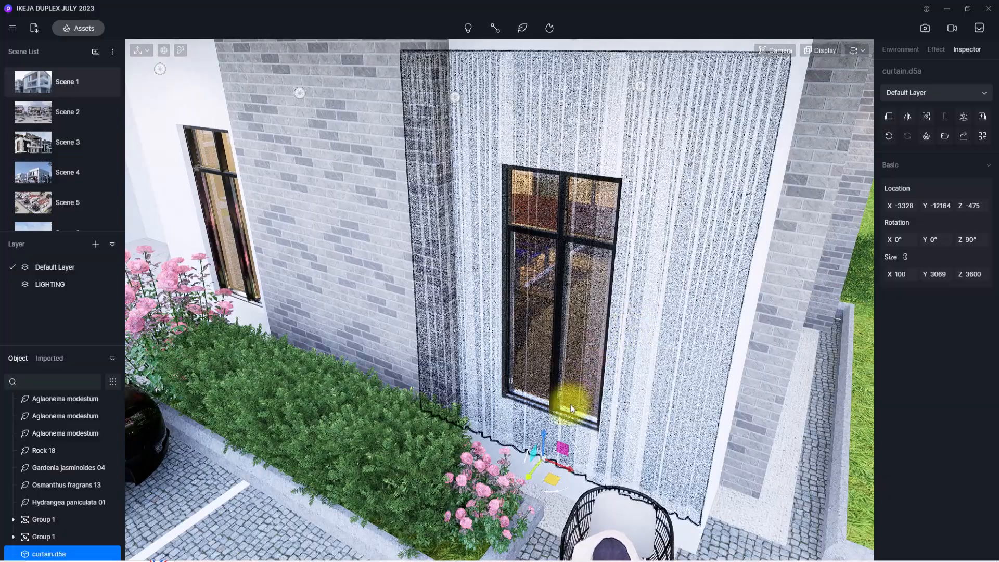
Step: Position the curtain behind the ground-floor window beside the entrance at location X 815, working from inside the living room
scroll(570, 405, up, 5)
right_drag(569, 405, 34, 397)
right_drag(574, 383, 341, 370)
scroll(588, 374, down, 4)
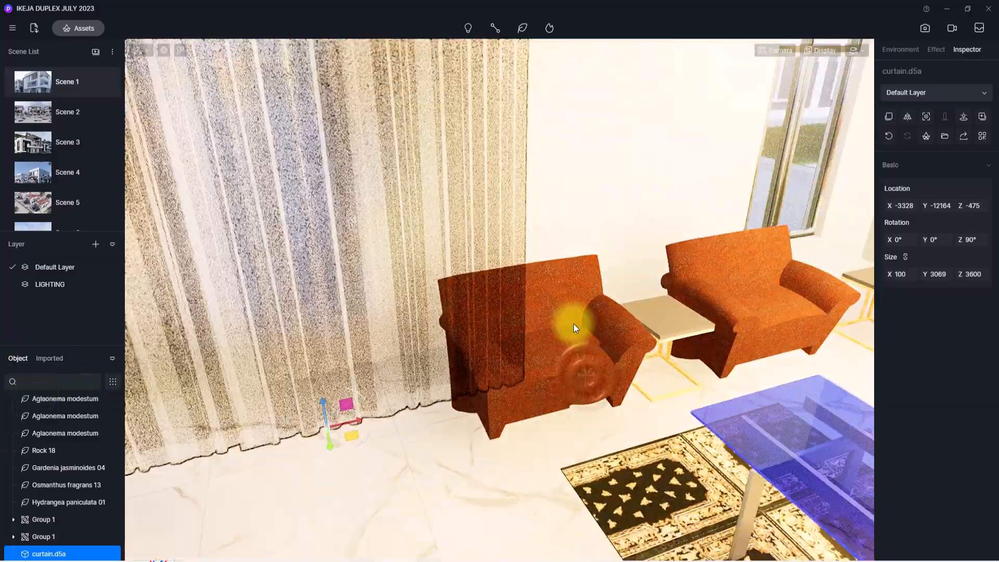
scroll(341, 371, down, 3)
right_drag(585, 334, 520, 330)
scroll(521, 329, up, 2)
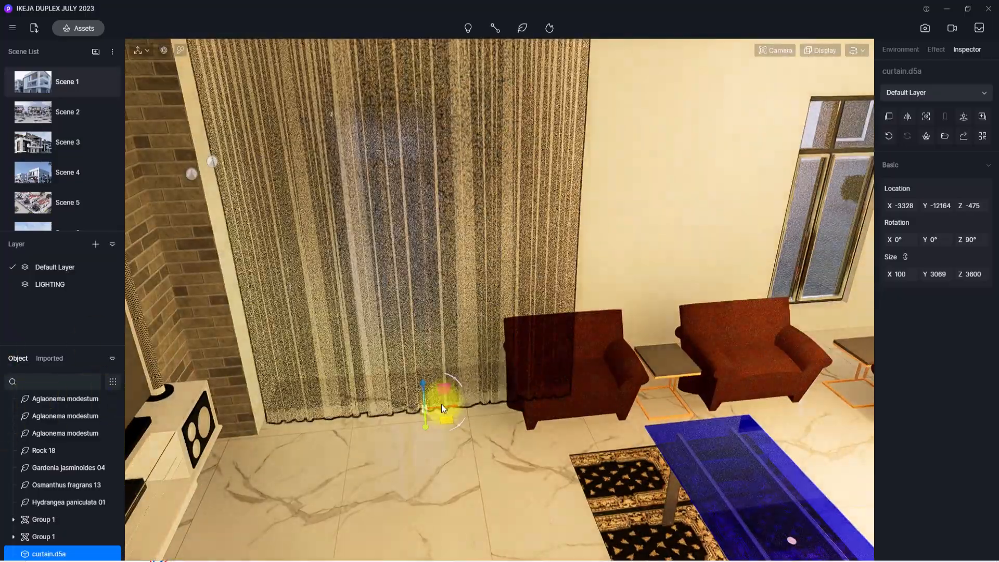
drag(441, 404, 819, 347)
right_drag(538, 302, 492, 316)
scroll(545, 367, down, 4)
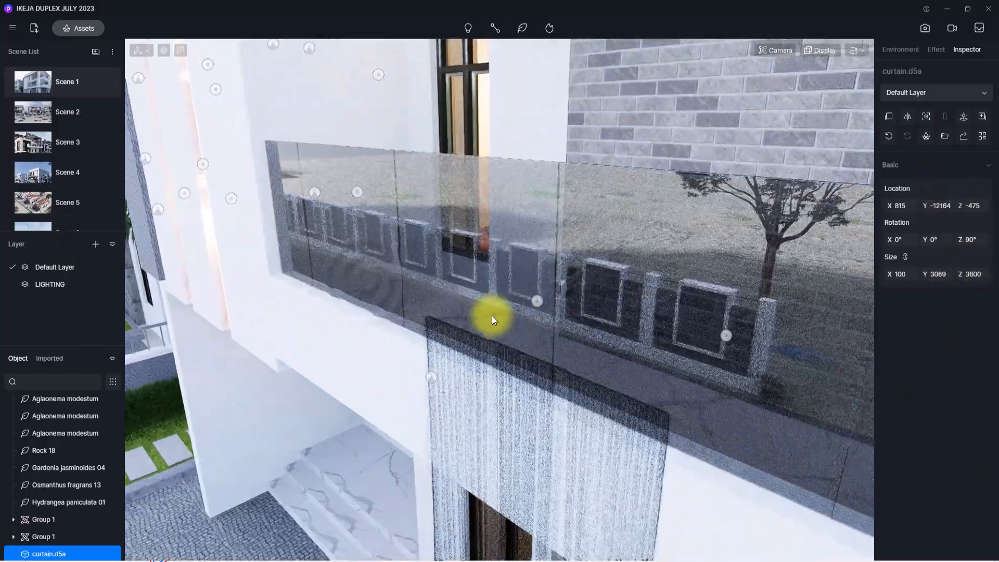
Step: Position the curtain on the first floor at X -3112, Z 3677, check it from Scene 1 and deselect it
scroll(530, 445, down, 5)
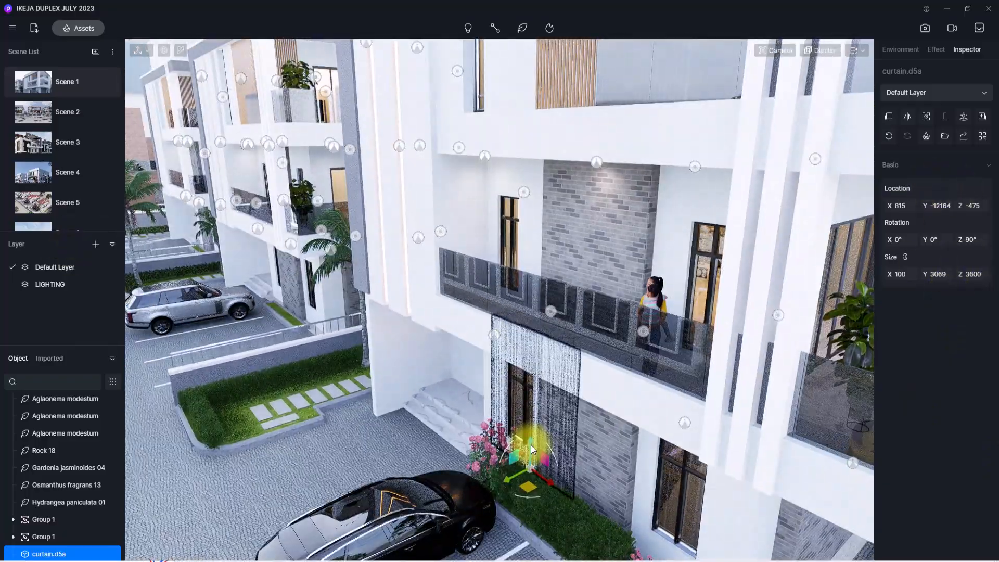
drag(531, 445, 708, 373)
scroll(707, 373, down, 10)
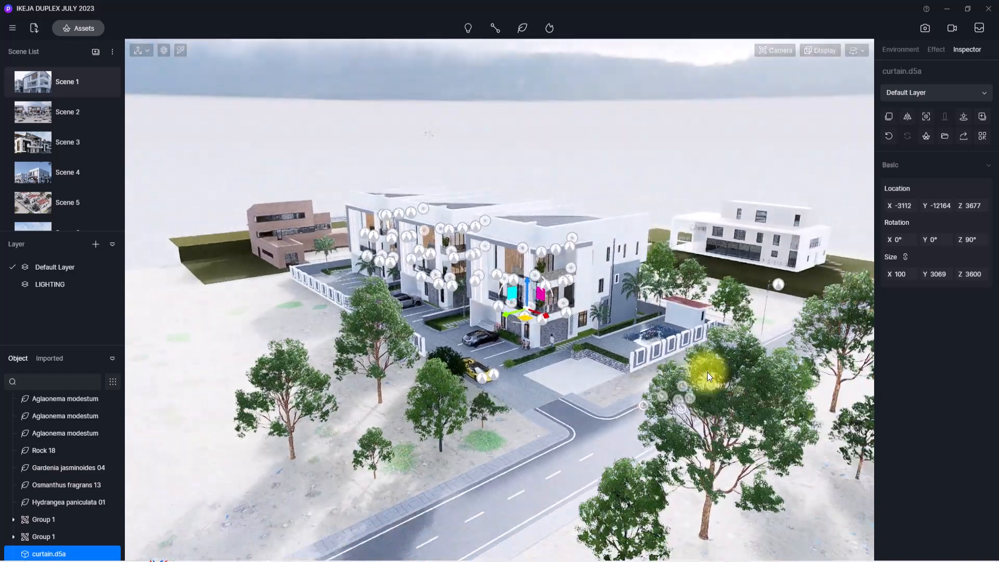
click(55, 88)
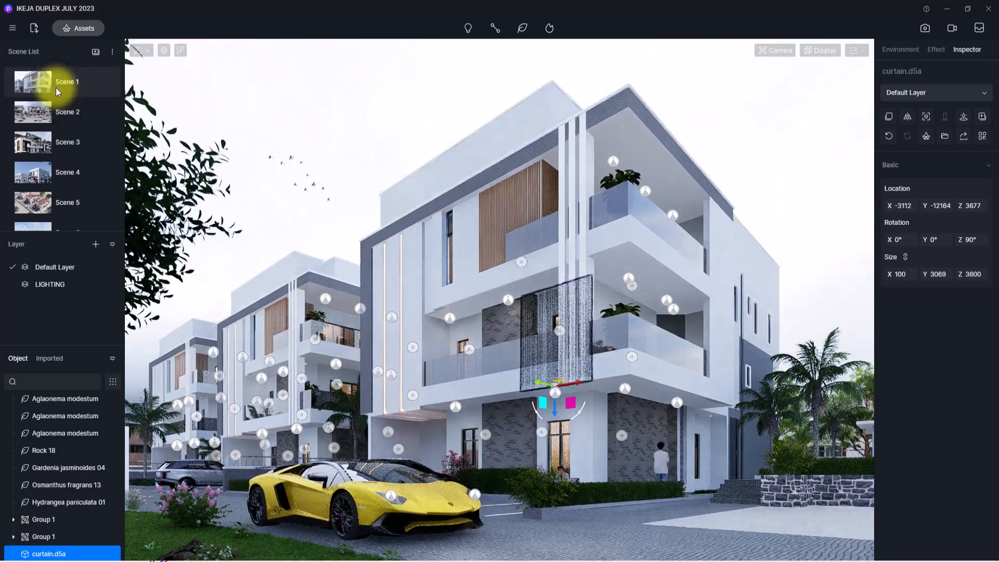
click(346, 152)
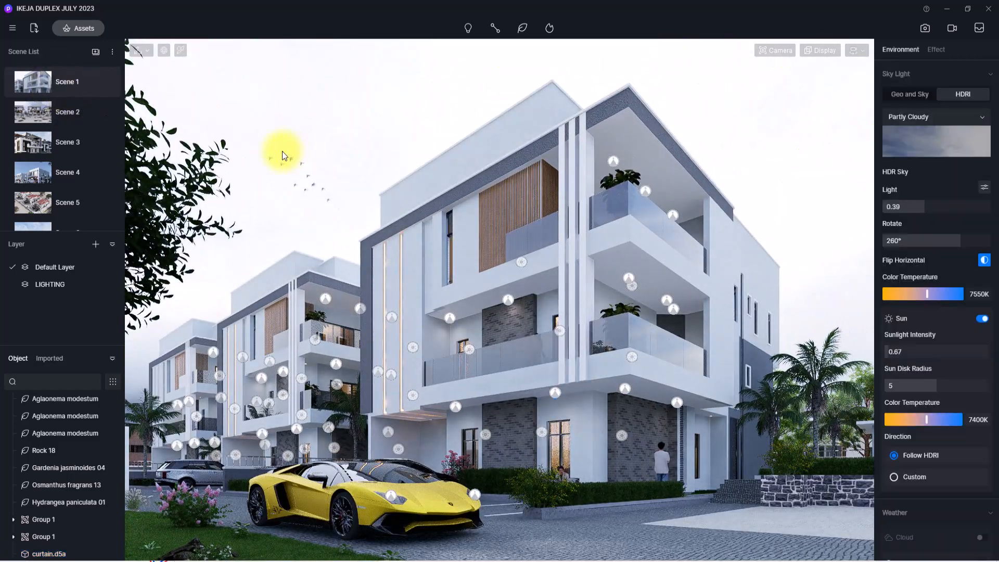